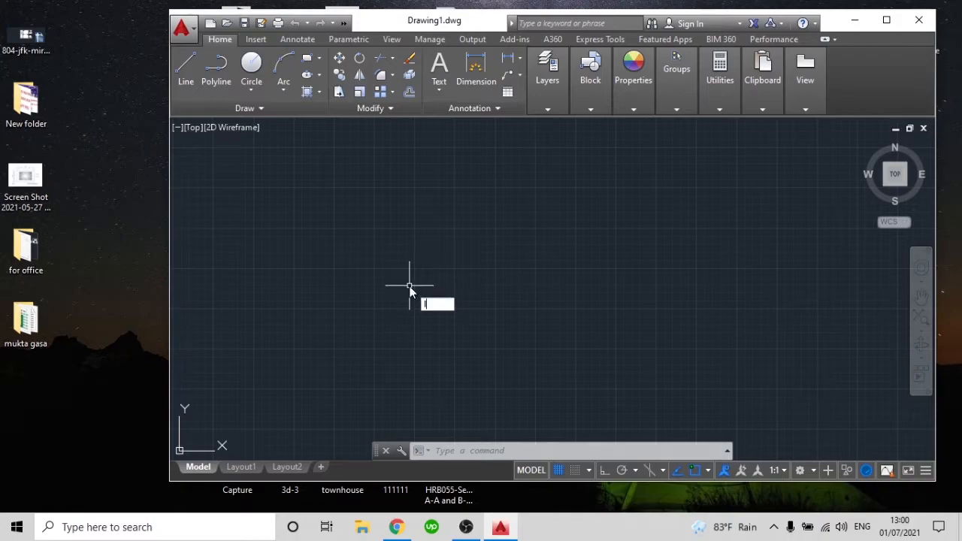
Draw a nearly horizontal line across the middle of the drawing area
text(l)
key(Return)
click(352, 270)
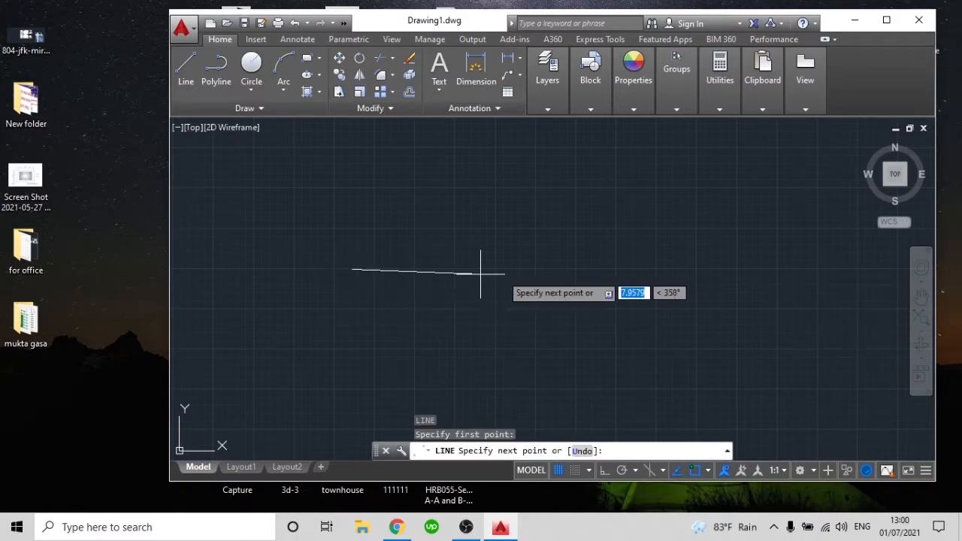
click(610, 272)
key(Return)
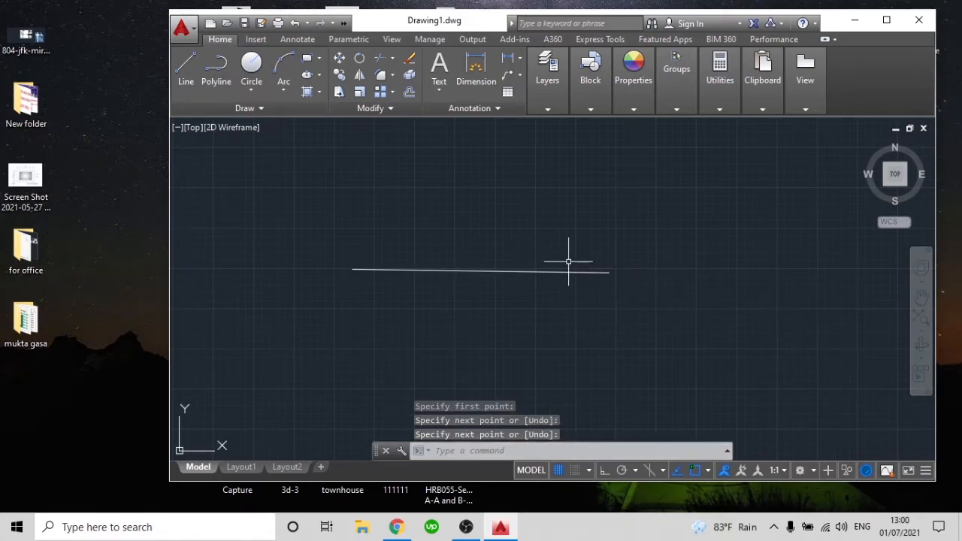
Draw a second line about 12.4 units long above the first, sloping slightly down at about 356°
key(Return)
click(352, 205)
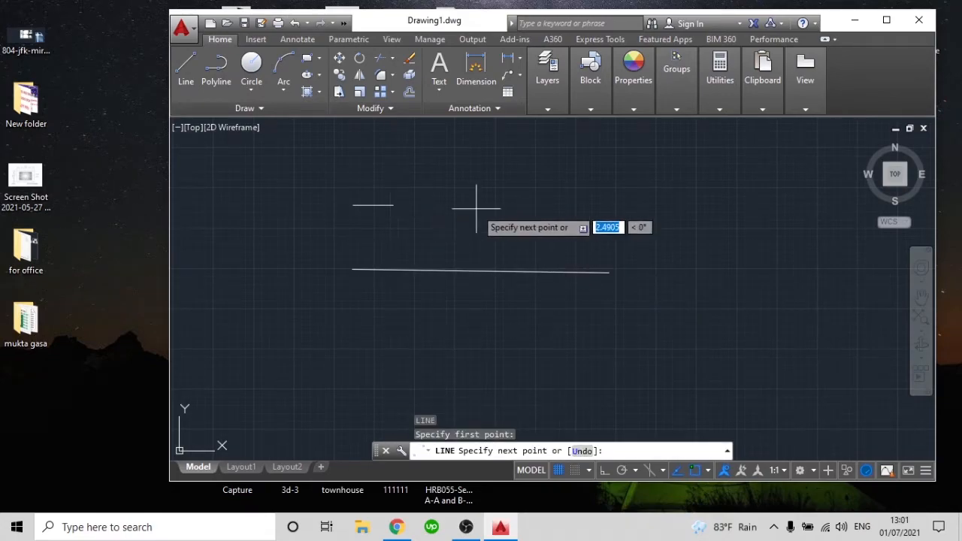
click(553, 220)
key(Return)
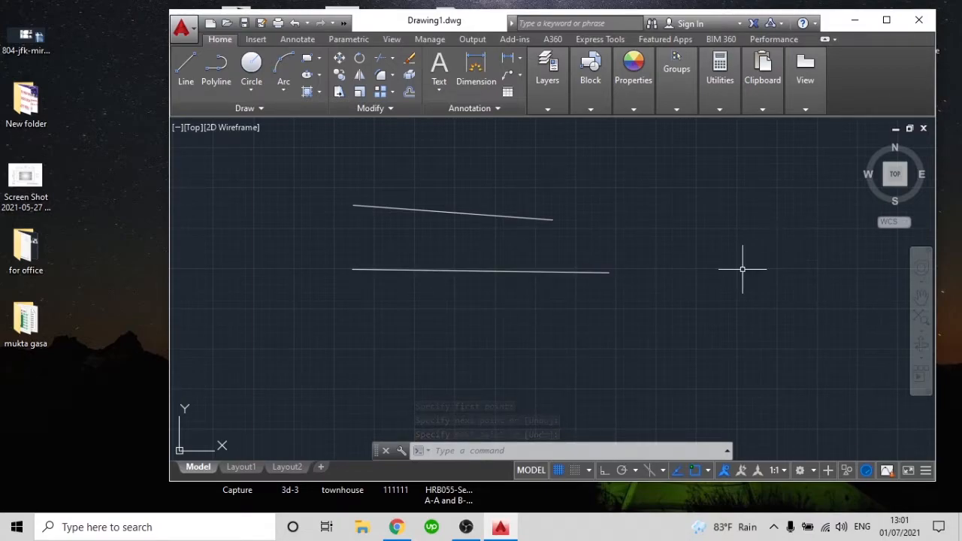
Move the lower line from its left endpoint to the right endpoint of the upper line
click(527, 314)
click(459, 307)
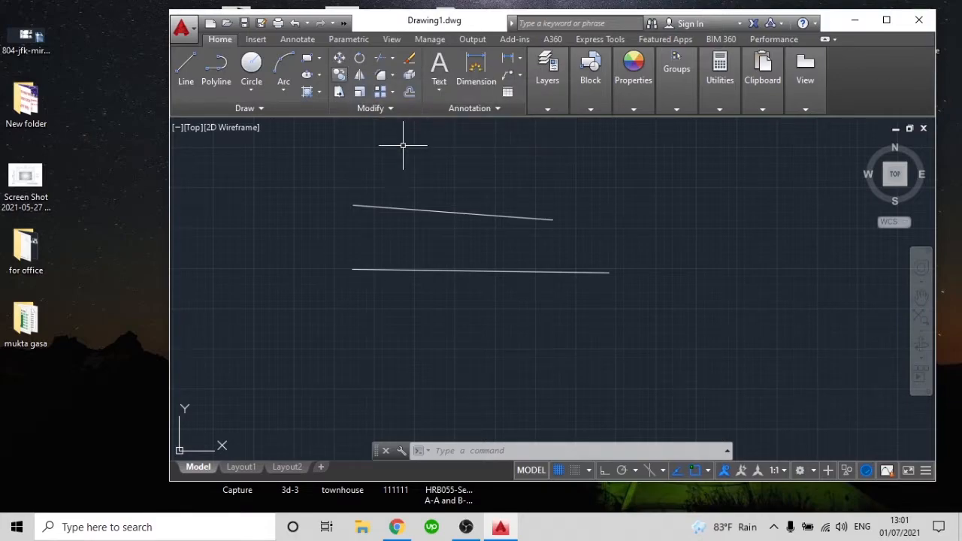
text(m)
key(Return)
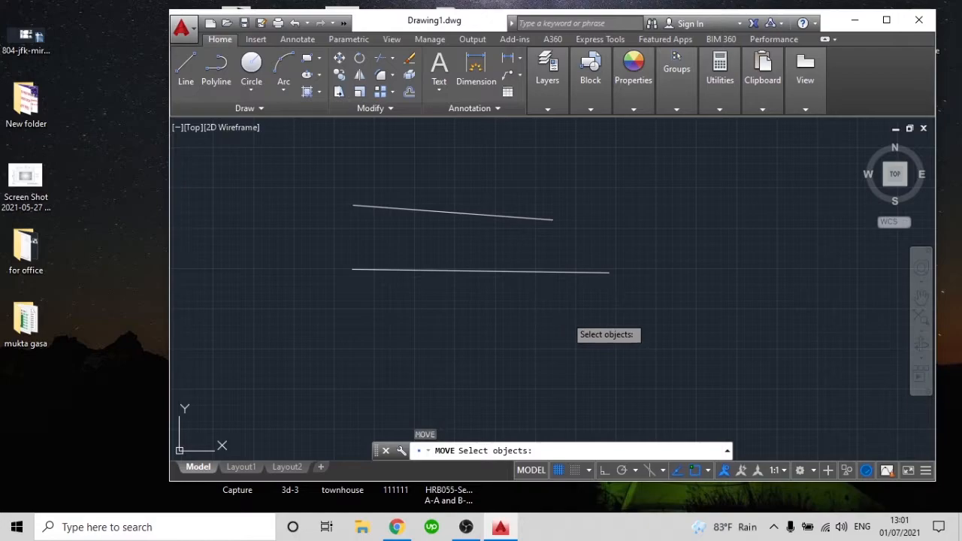
click(567, 319)
click(464, 255)
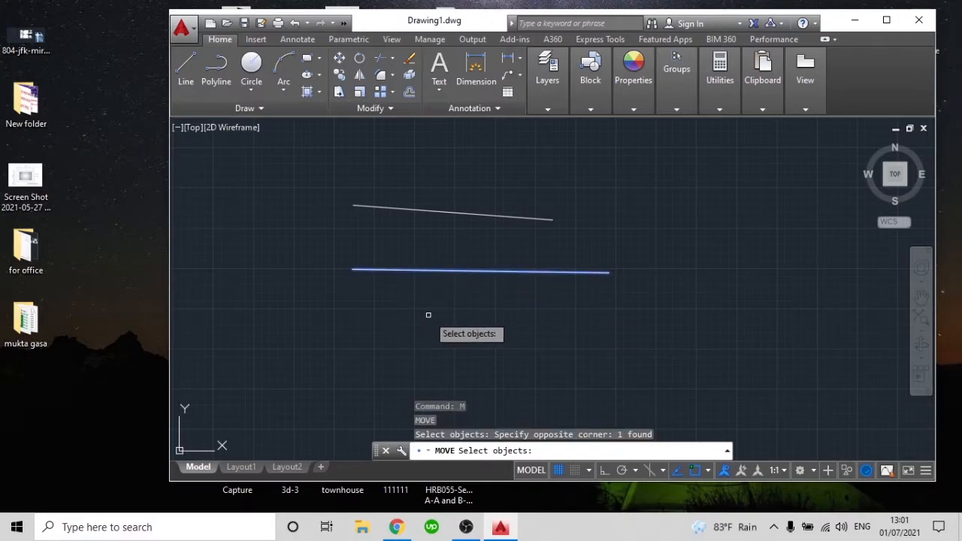
key(Return)
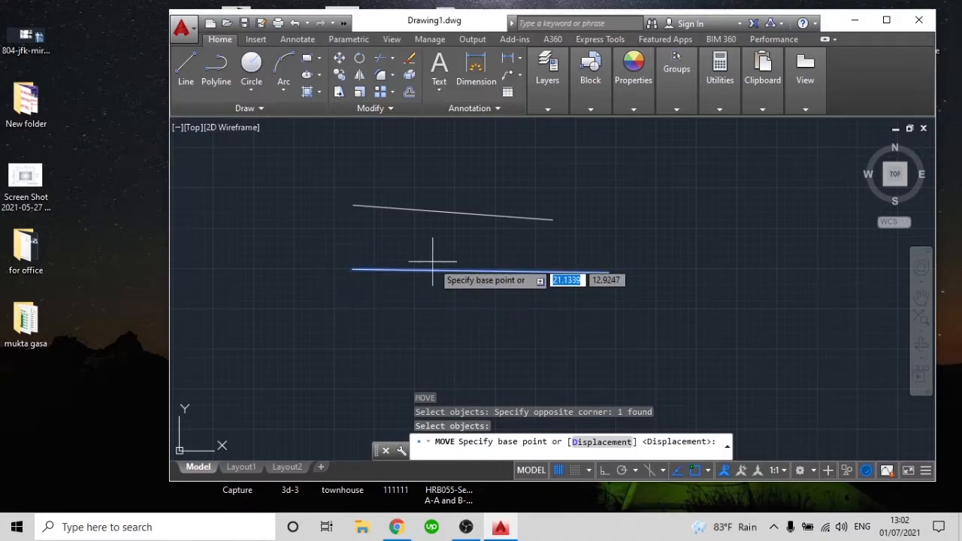
click(353, 269)
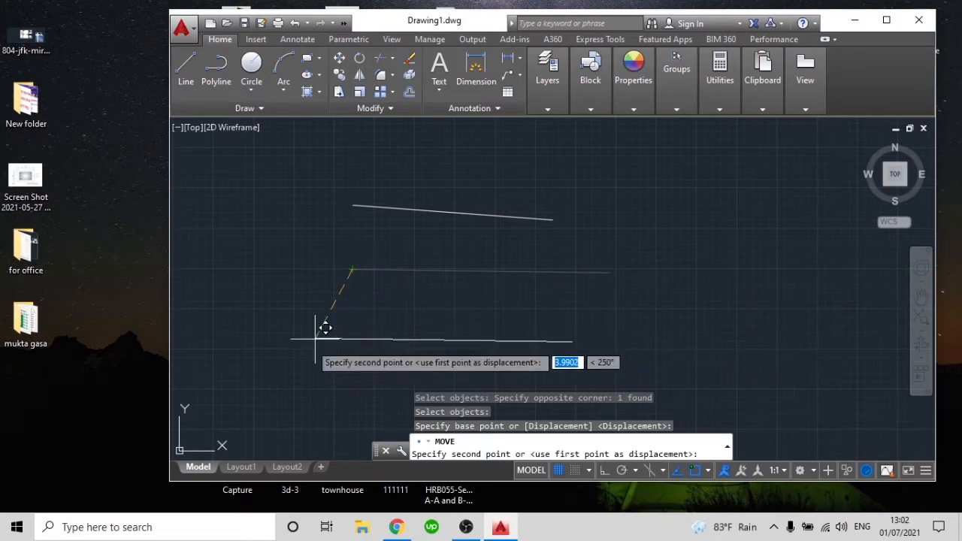
click(554, 219)
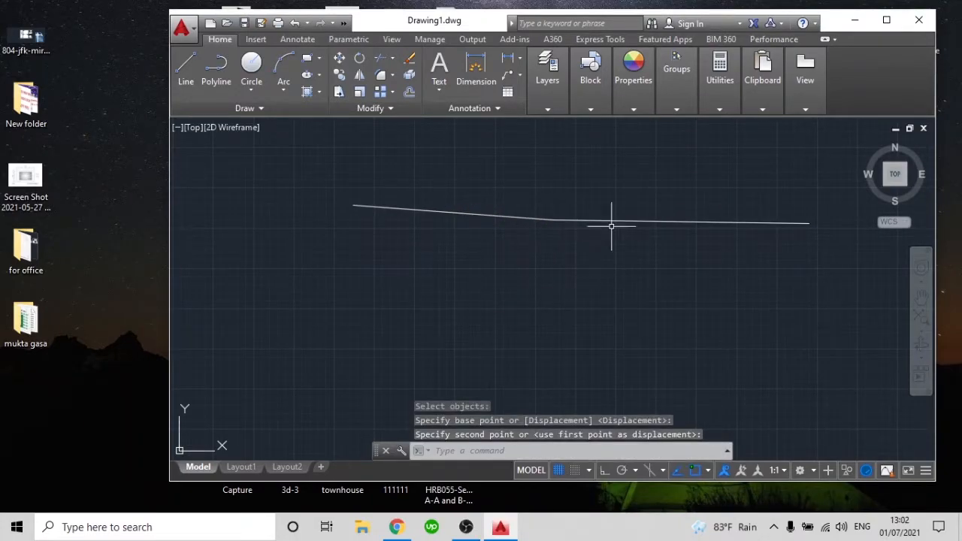
Undo the move so the lower line goes back to its original place
click(664, 263)
key(Escape)
key(ctrl+z)
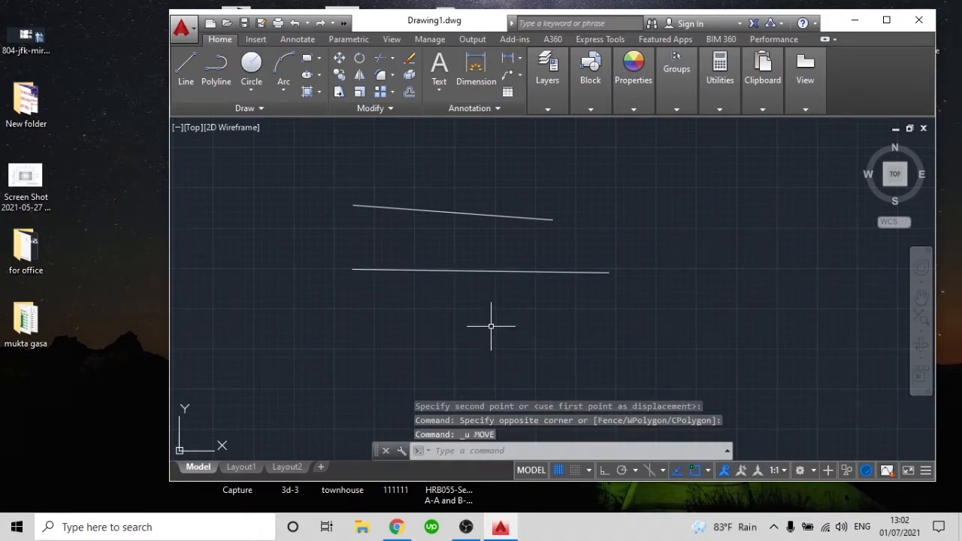
Move the lower line using a base point in empty space, placing its left end at the upper line's right endpoint
text(m)
key(Return)
click(517, 318)
click(446, 261)
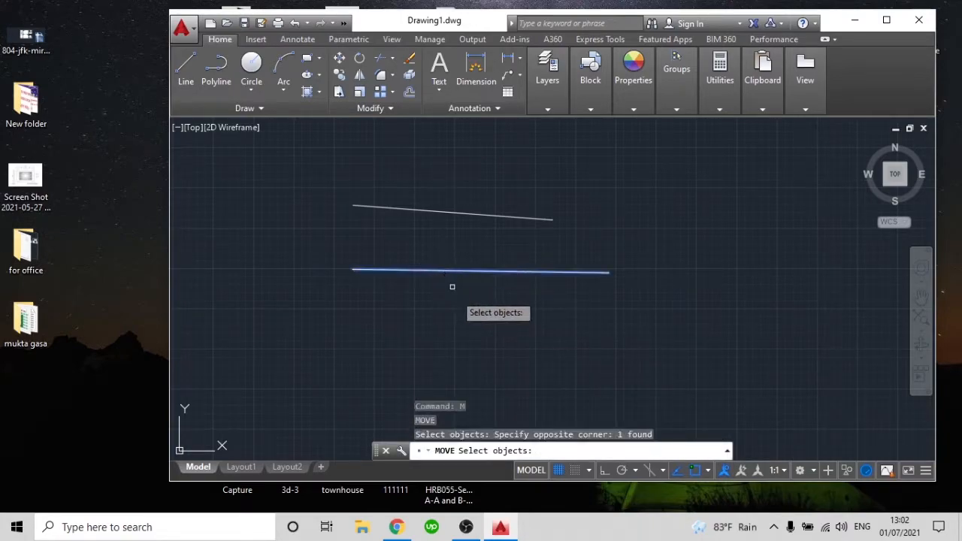
key(Return)
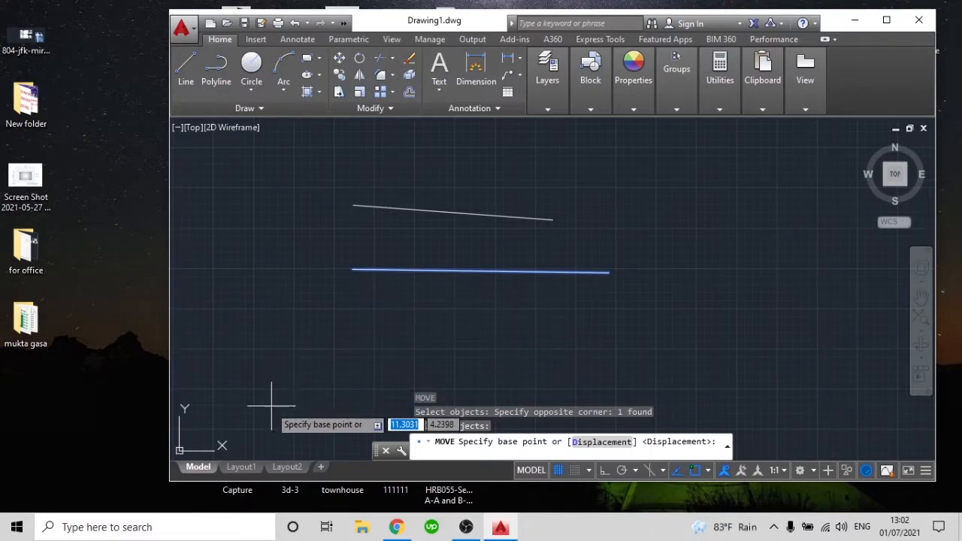
click(250, 359)
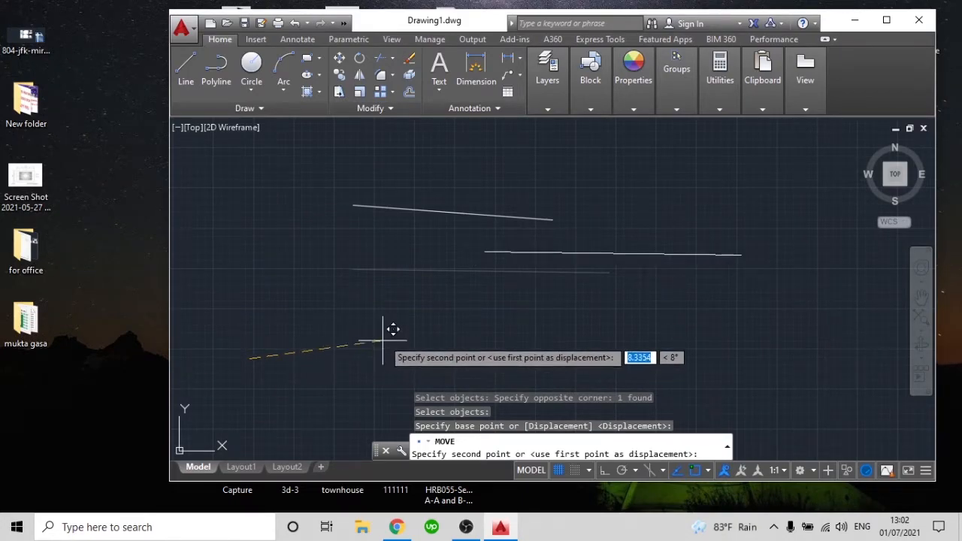
click(449, 309)
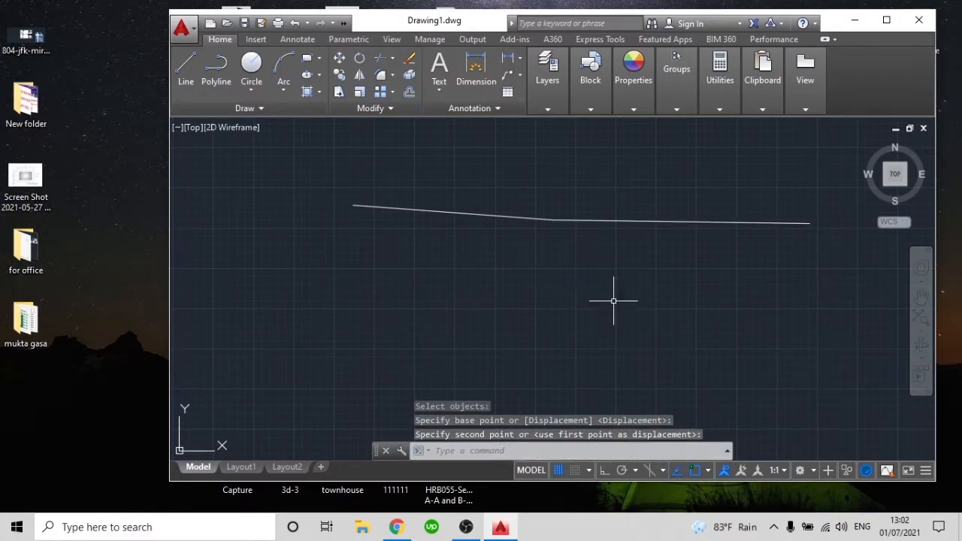
Select the moved line, clear the selection and undo the move made from the free base point
click(639, 282)
click(579, 223)
click(634, 275)
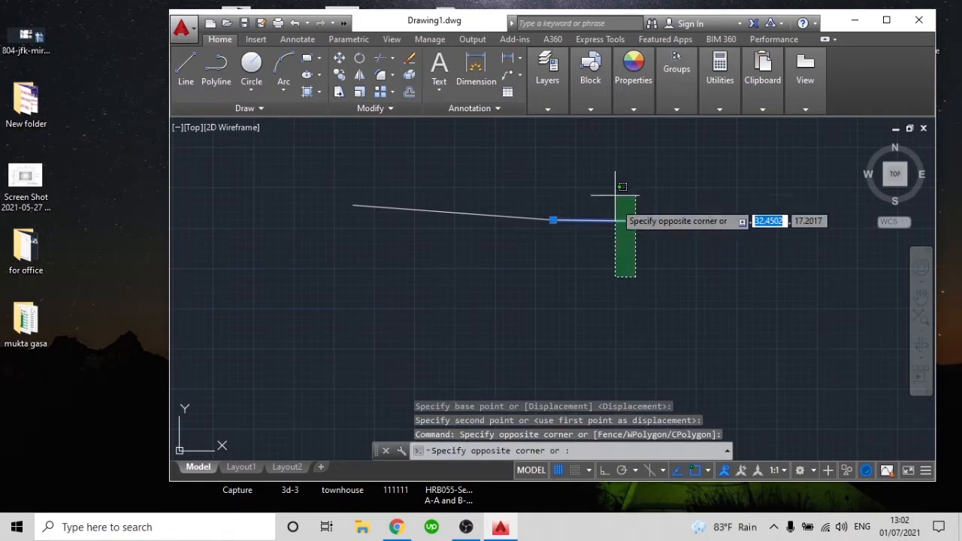
click(623, 193)
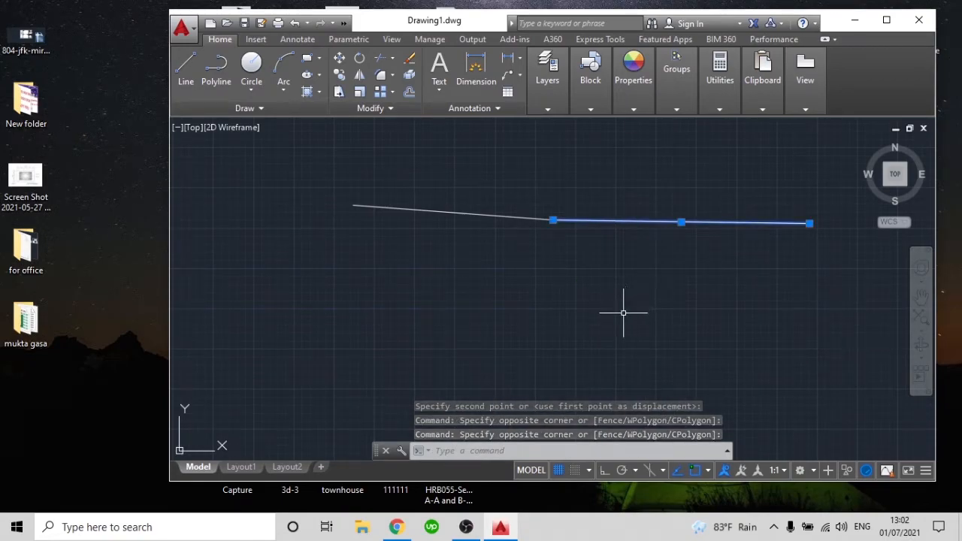
key(Escape)
key(ctrl+z)
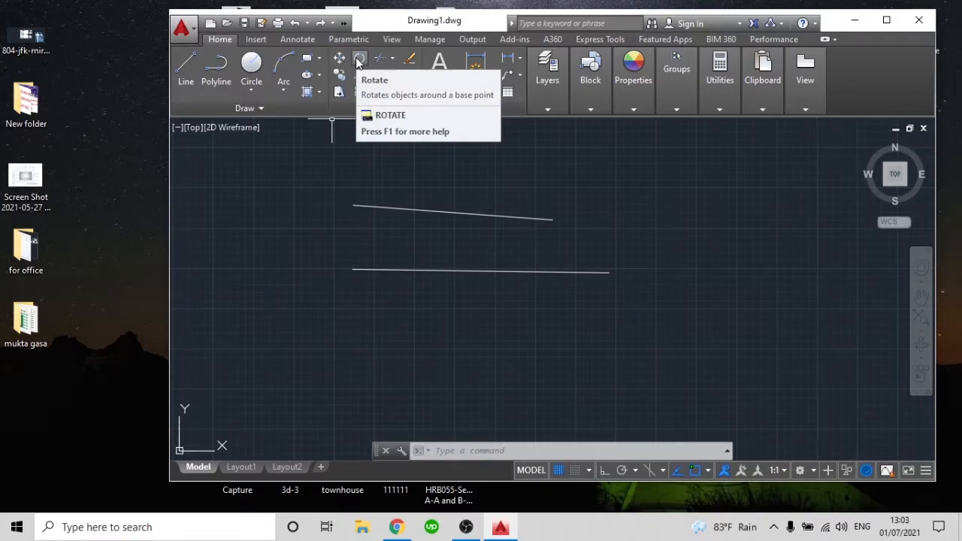
Try rotating the lower line about its right endpoint, cancelling before an angle is set
click(624, 335)
click(670, 331)
text(RO)
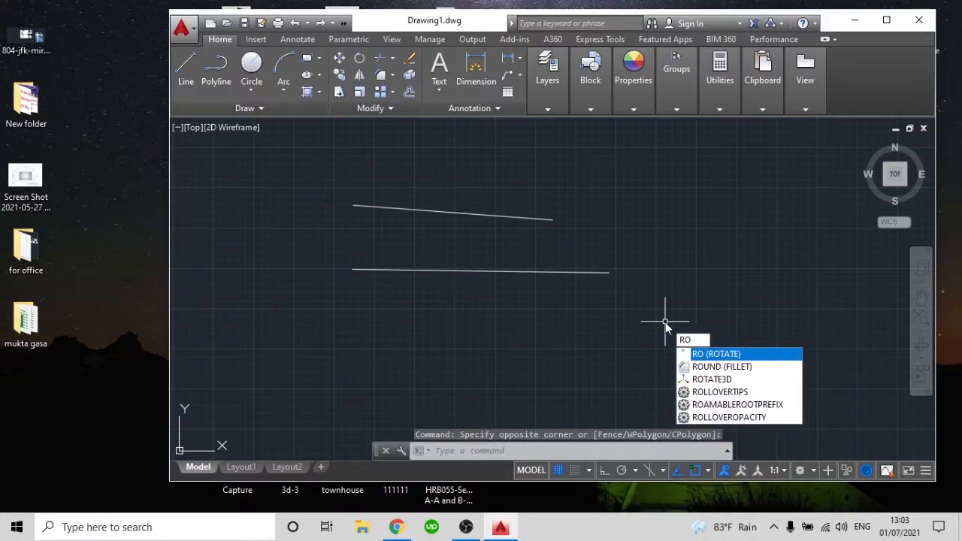
key(Return)
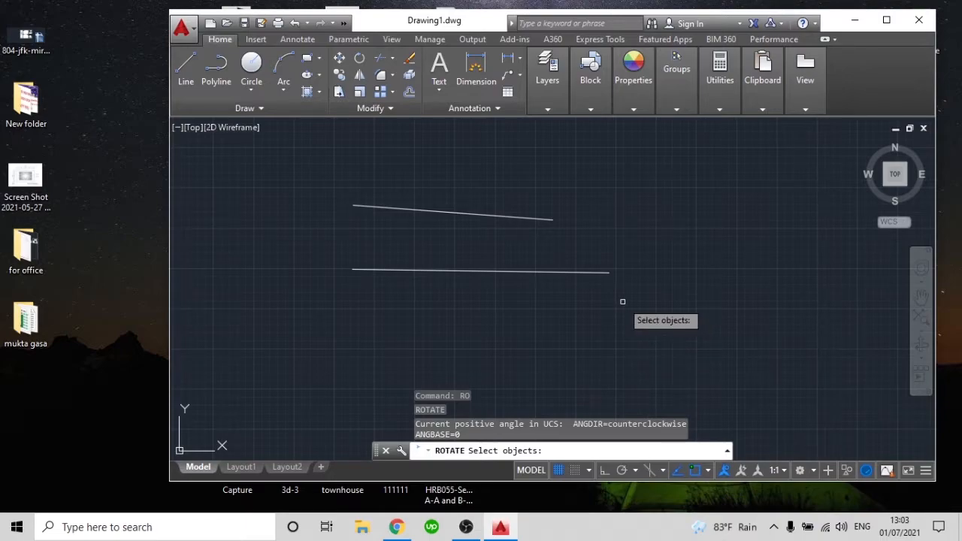
click(640, 298)
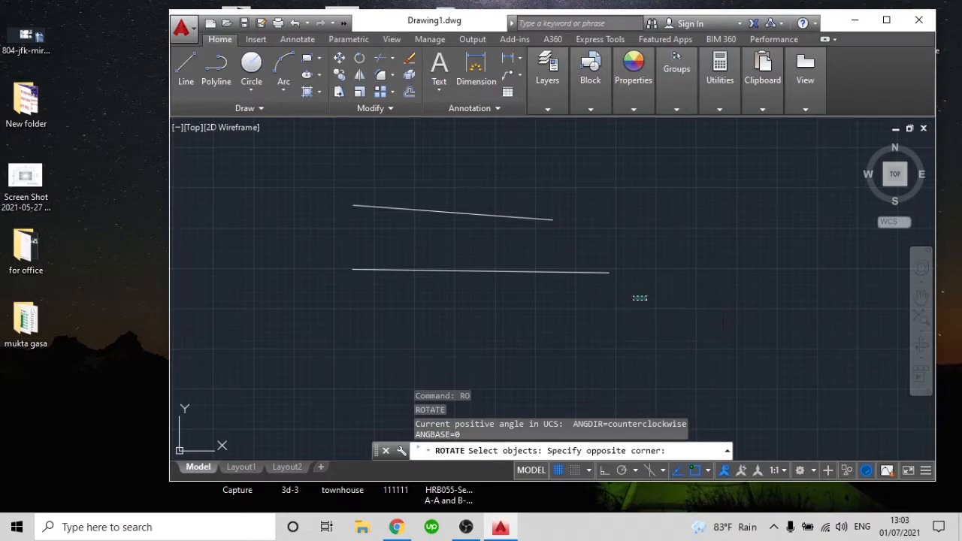
click(488, 251)
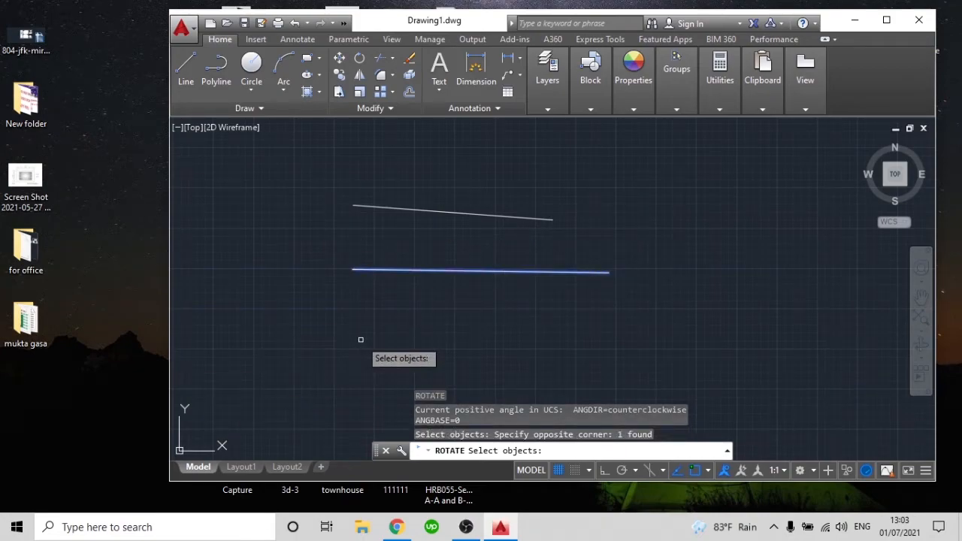
key(Return)
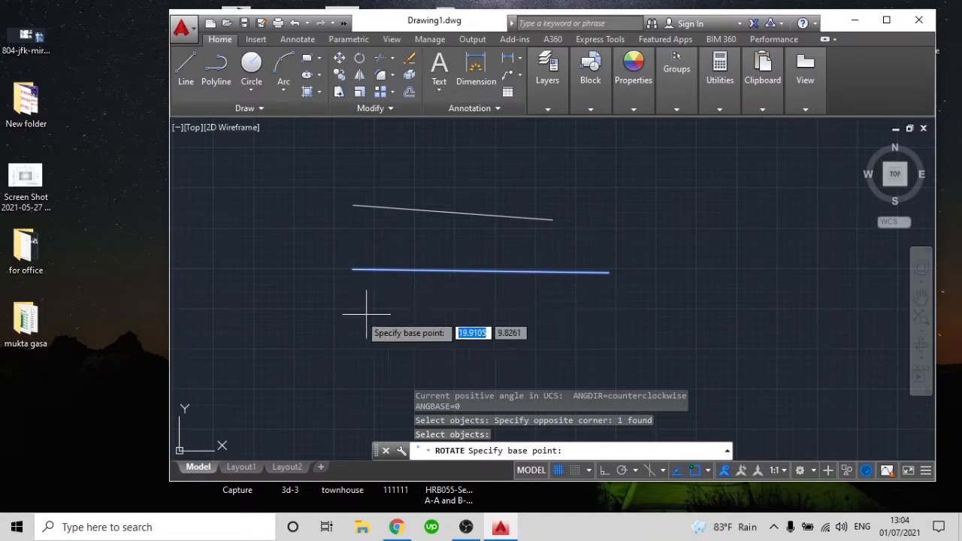
click(609, 273)
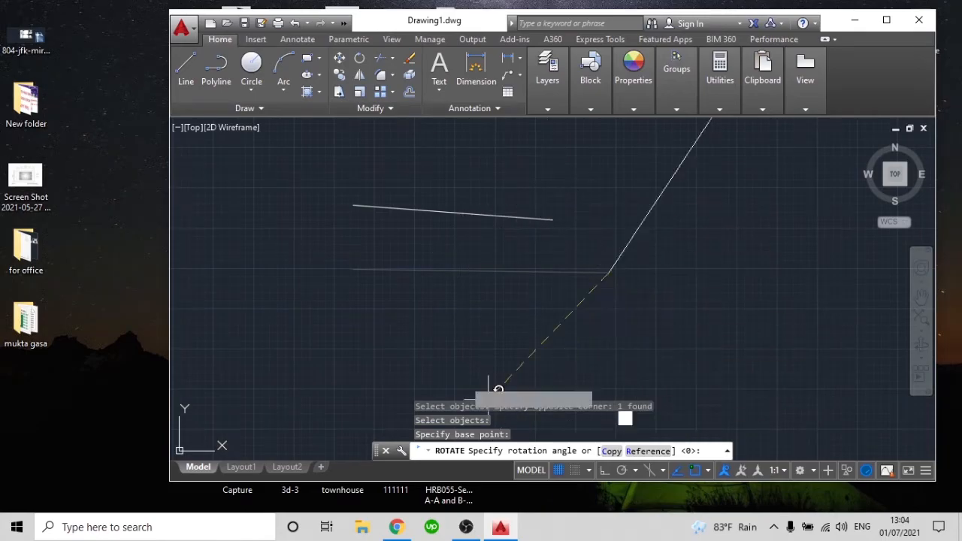
key(Escape)
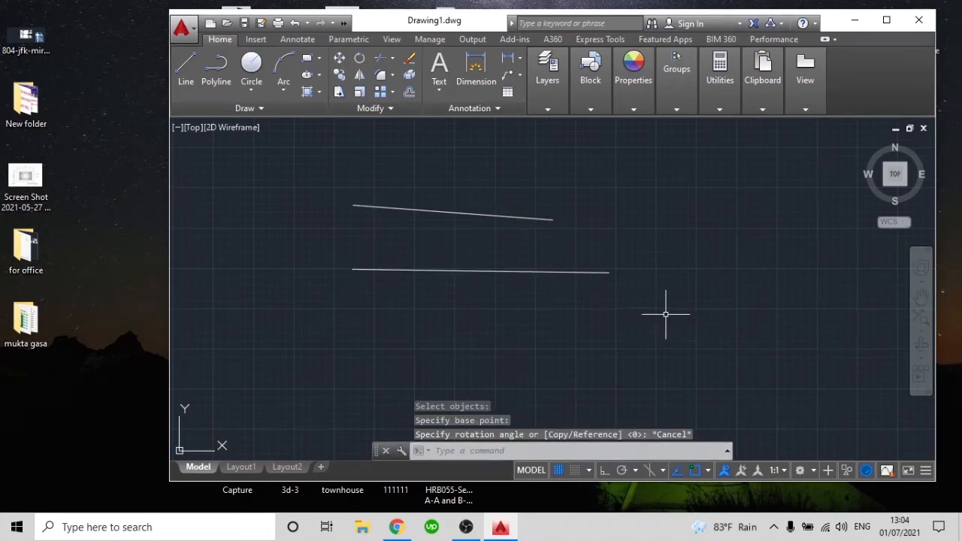
Try rotating the lower line about its midpoint, cancelling before an angle is set
text(ro)
key(Return)
click(627, 298)
click(513, 266)
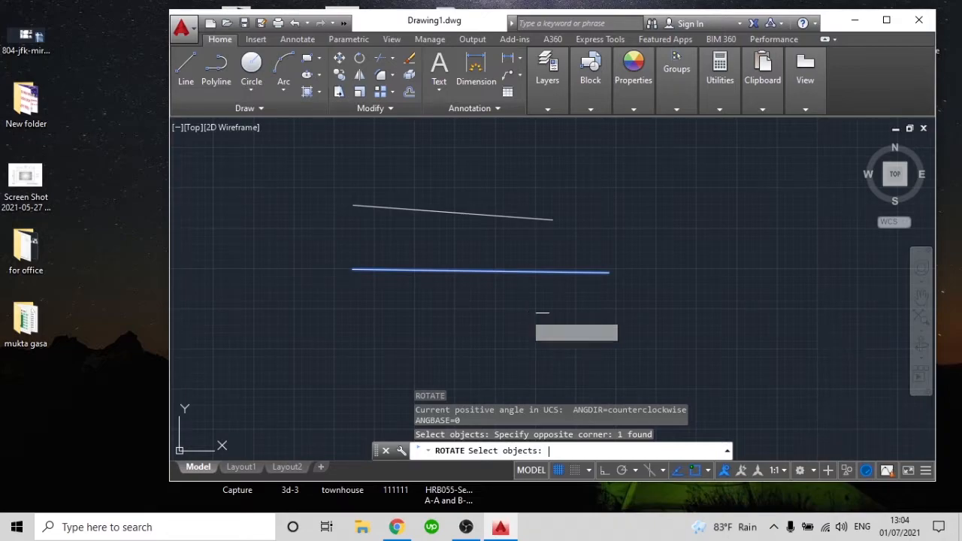
key(Return)
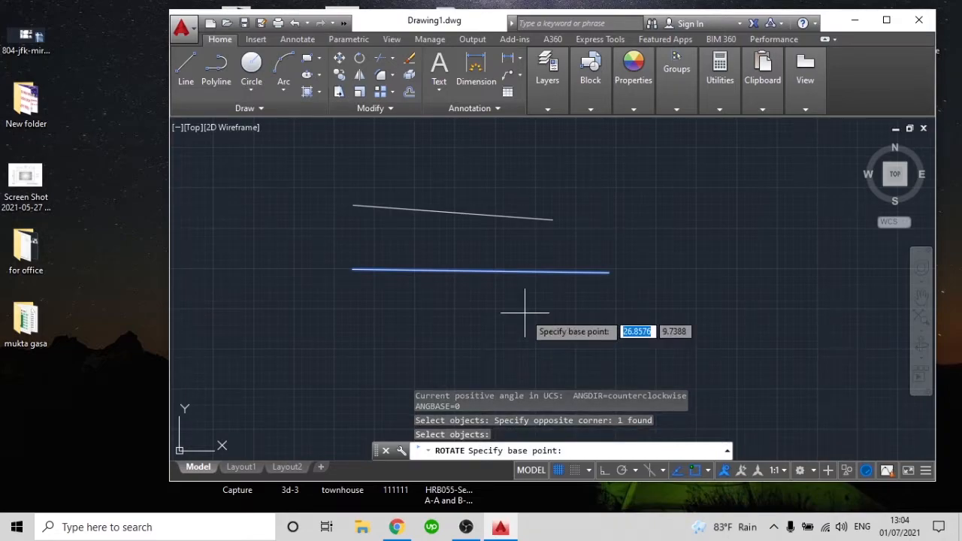
click(481, 271)
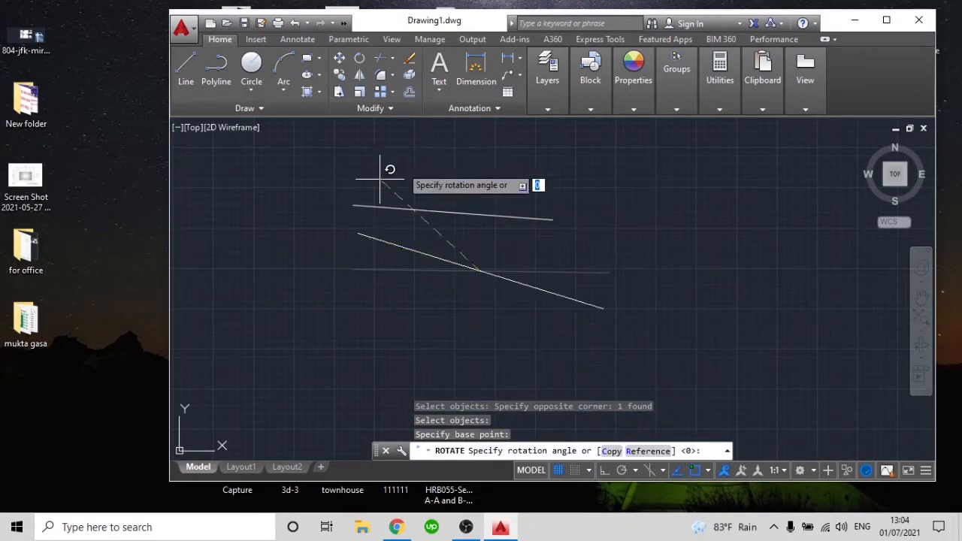
key(Escape)
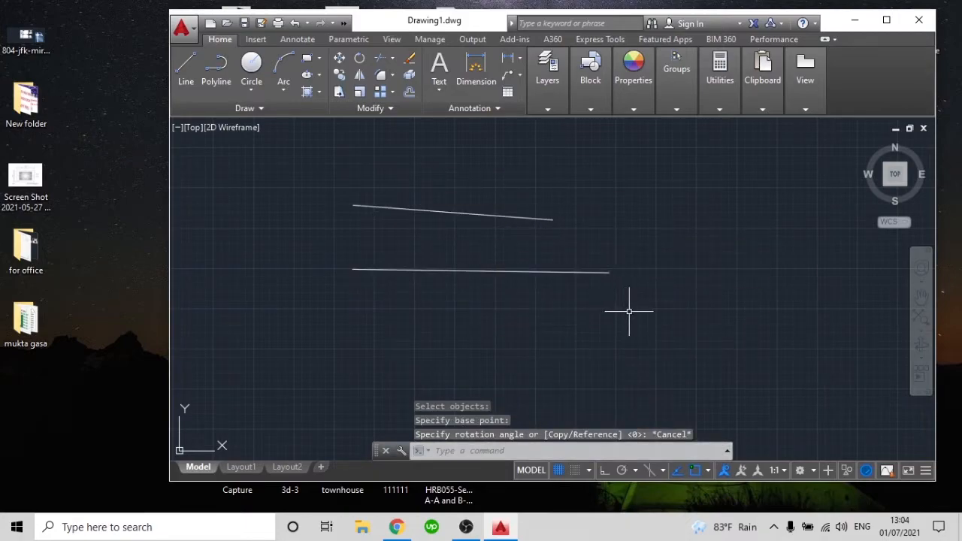
Try rotating the lower line about a free point below its right end, cancelling before an angle is set
text(ro)
key(Return)
click(601, 297)
click(541, 264)
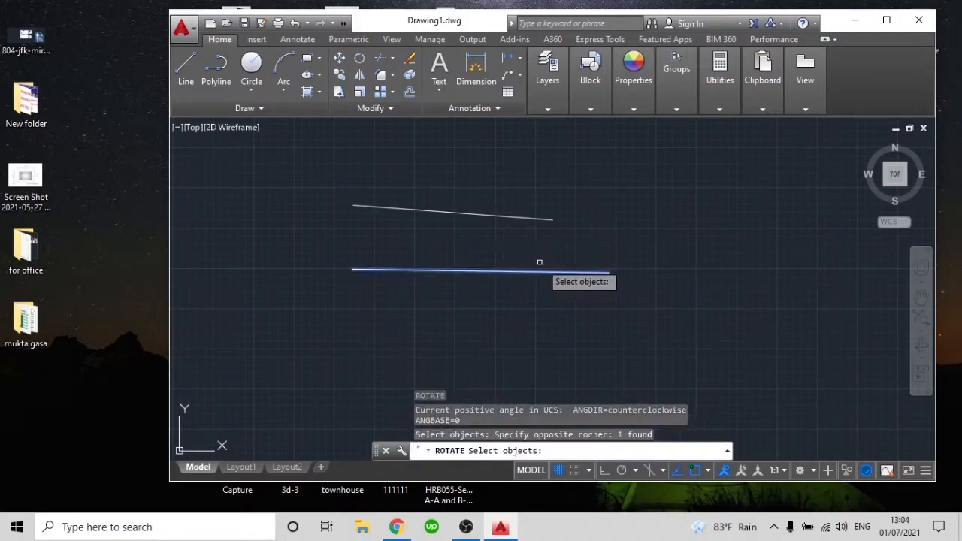
key(Return)
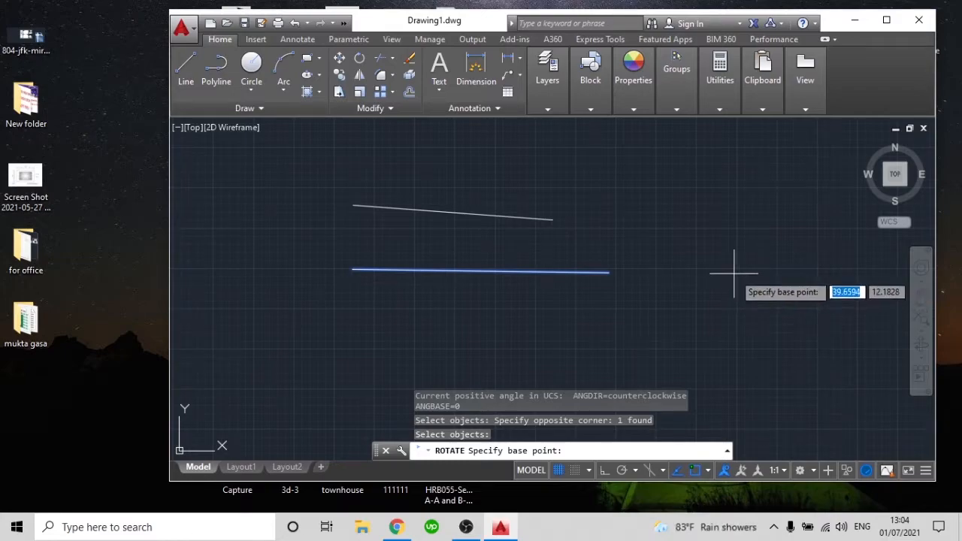
click(621, 322)
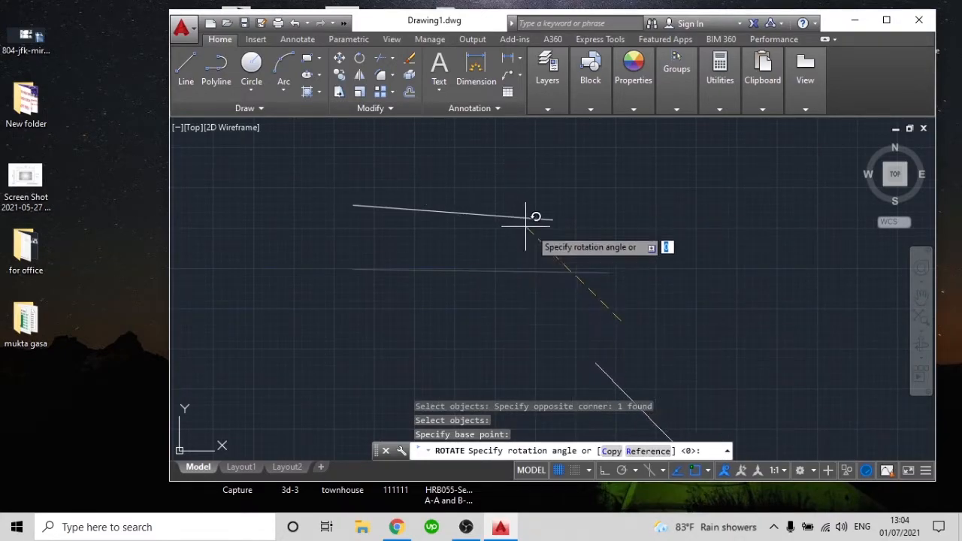
key(Escape)
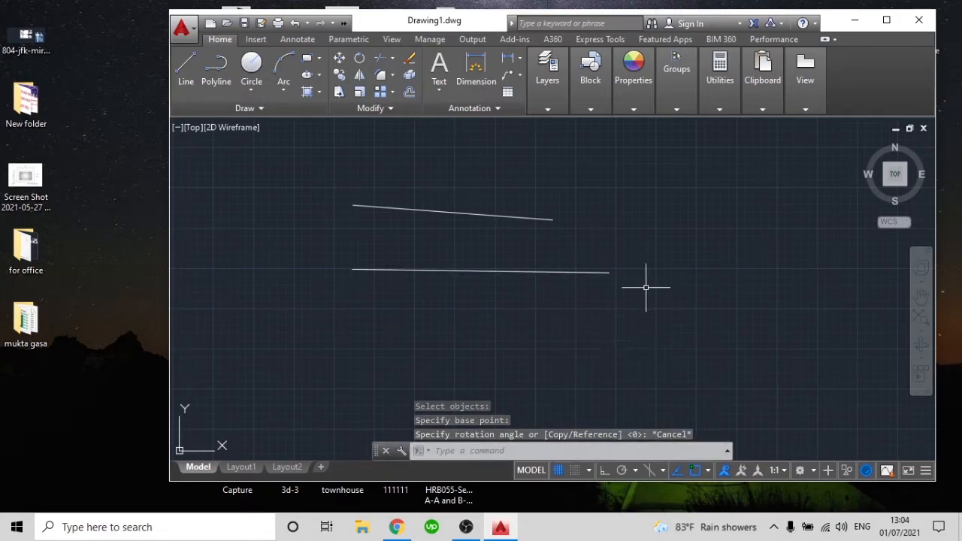
key(Escape)
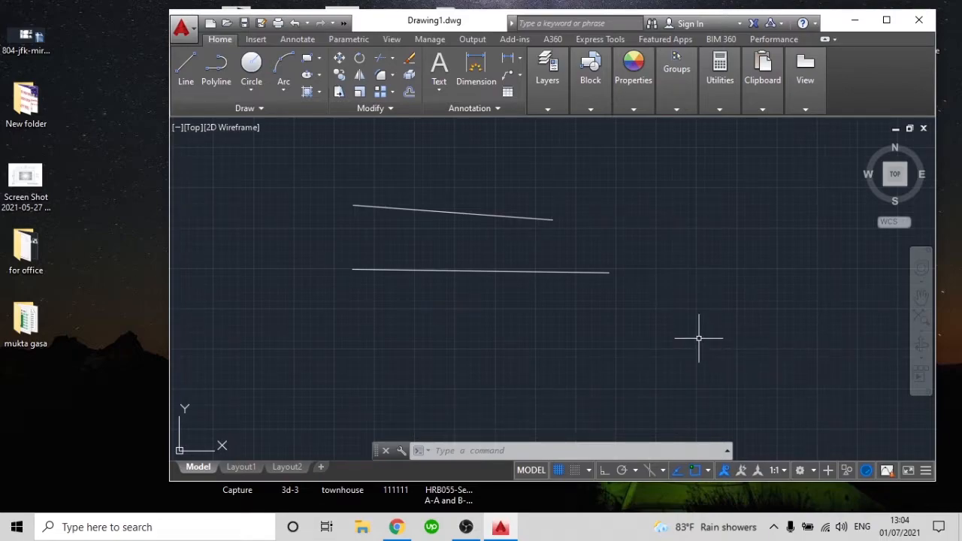
Rotate the lower line 90 degrees about its right endpoint
text(o)
key(Return)
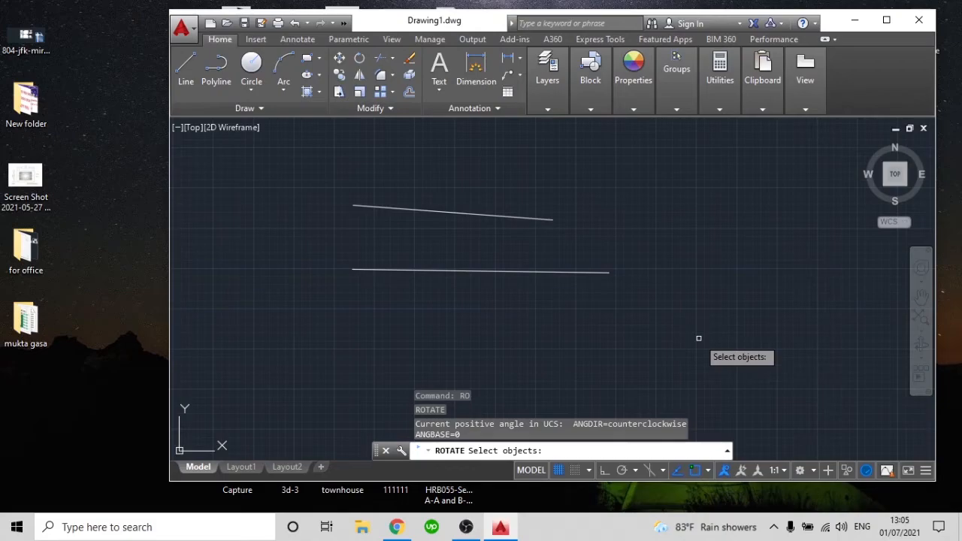
click(650, 310)
click(494, 258)
key(Return)
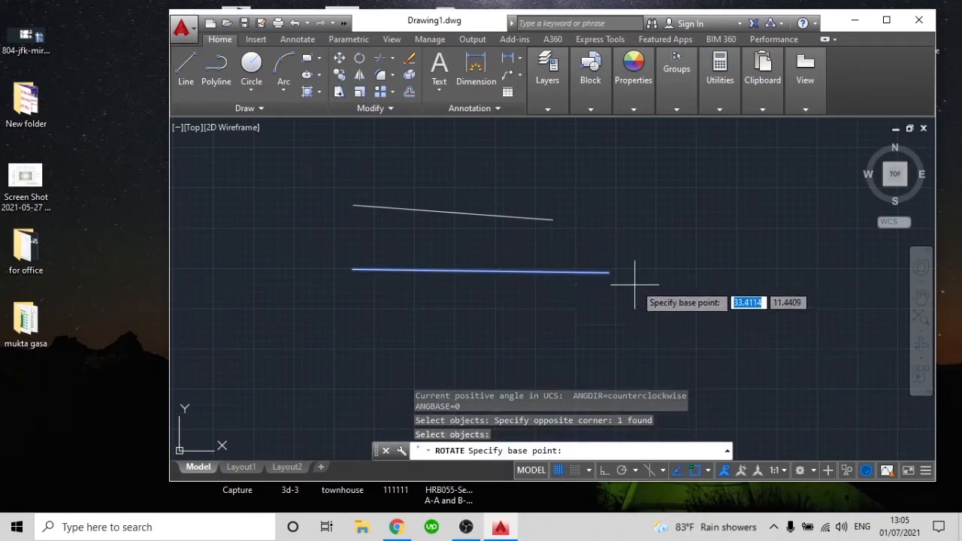
click(609, 272)
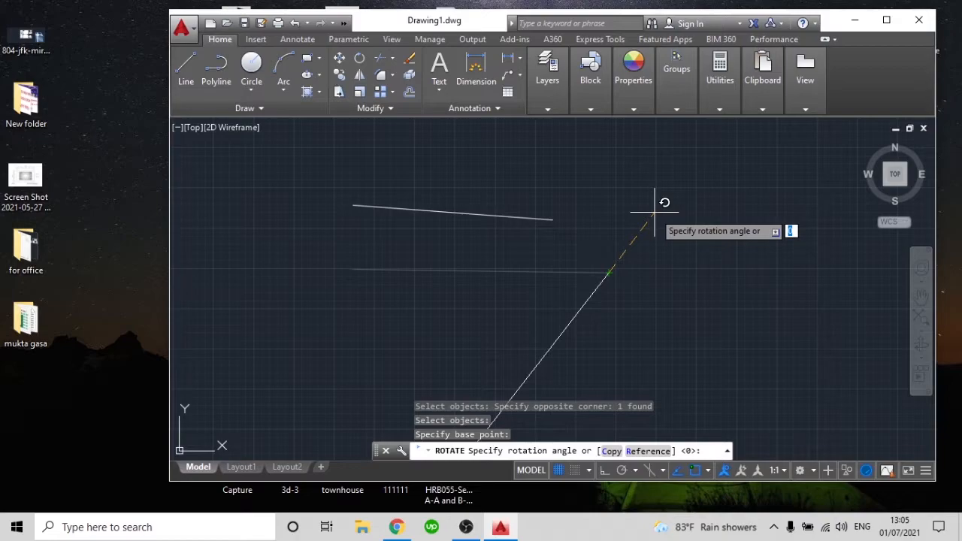
key(Return)
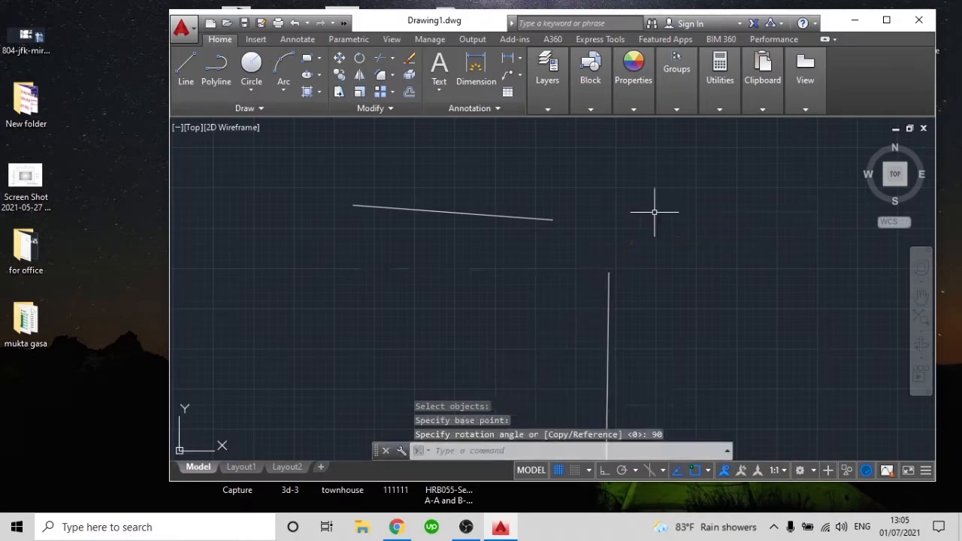
scroll(651, 335, down, 4)
middle_drag(649, 337, 639, 271)
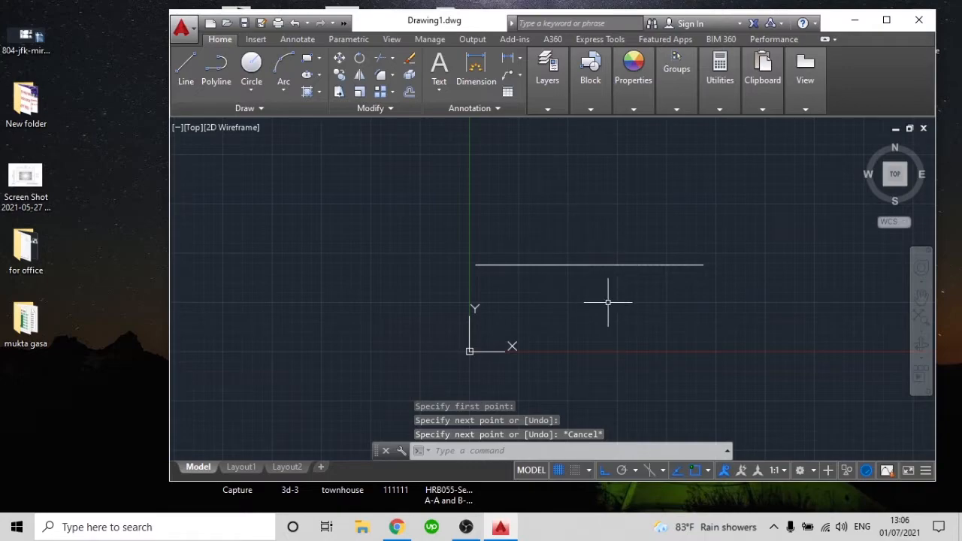
text(ro)
key(Return)
click(606, 268)
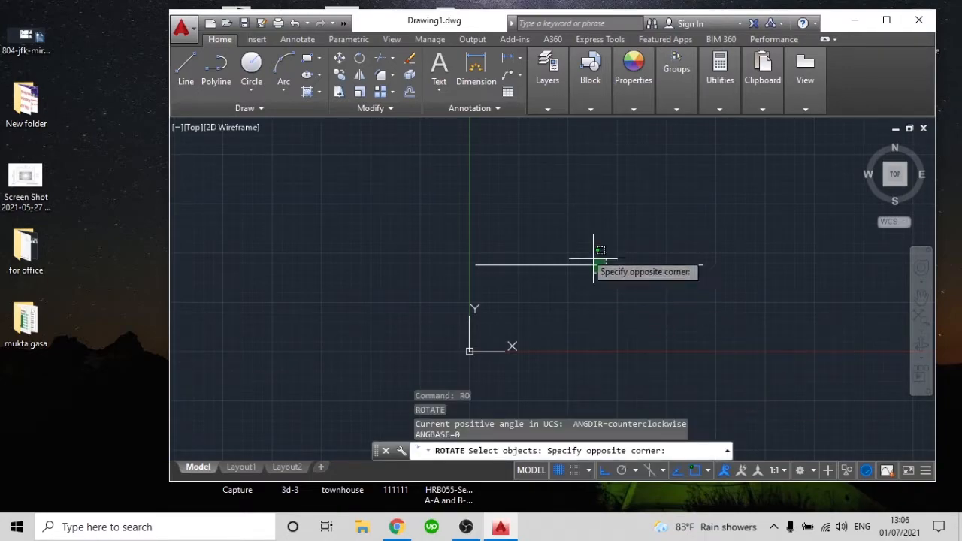
click(549, 238)
key(Return)
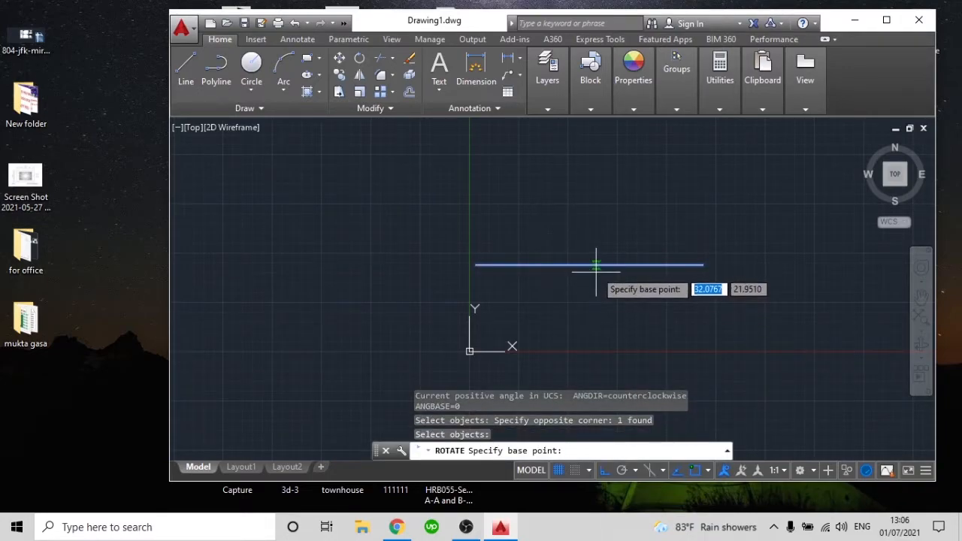
click(590, 265)
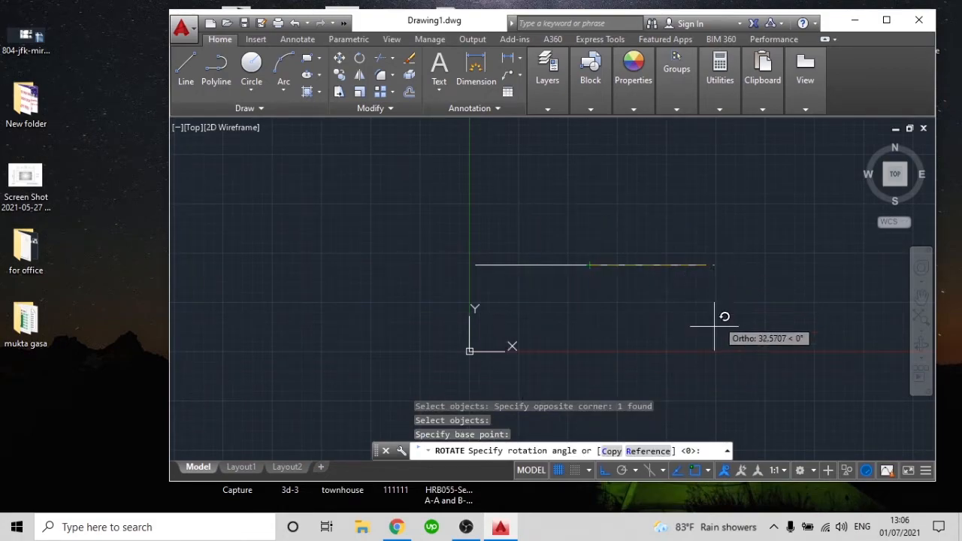
key(Escape)
Rotate the horizontal line 30 degrees about its midpoint
text(ro)
key(Return)
click(638, 303)
click(528, 244)
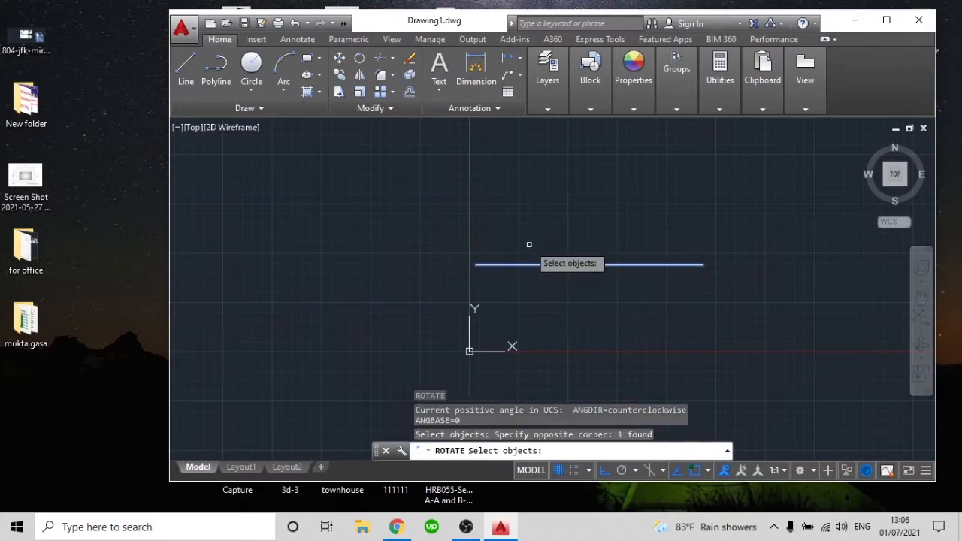
key(Return)
click(586, 264)
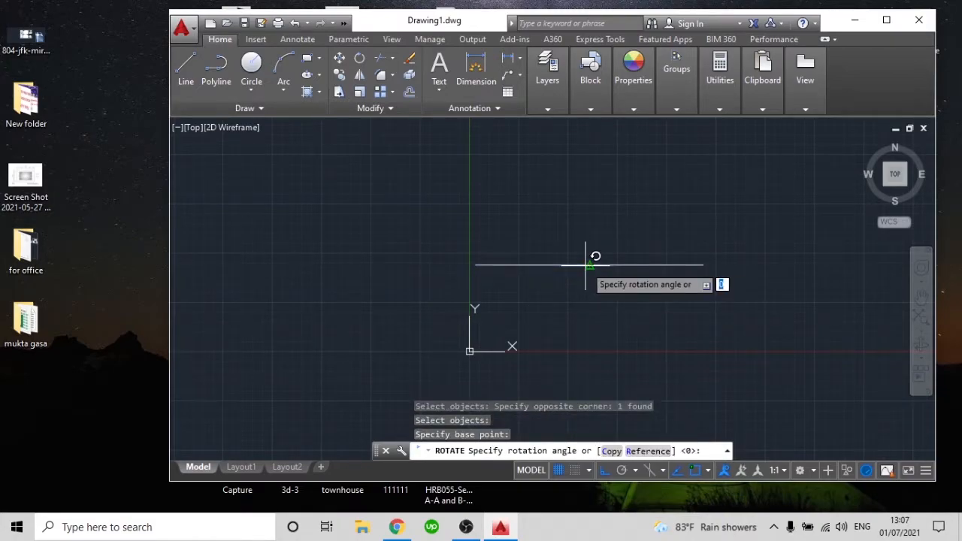
text(30)
key(Return)
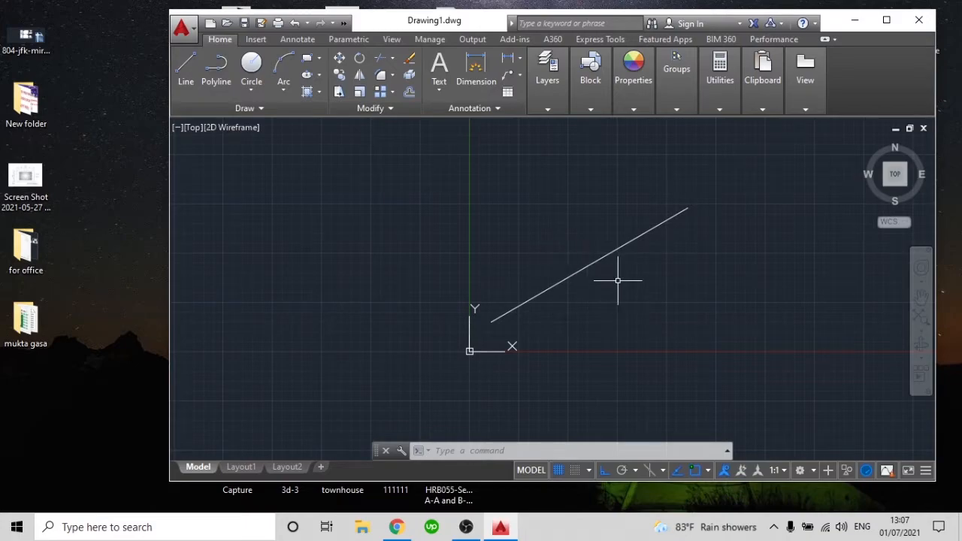
Draw a vertical line crossing the inclined line near its midpoint, running from above it down to the X axis
text(l)
key(Return)
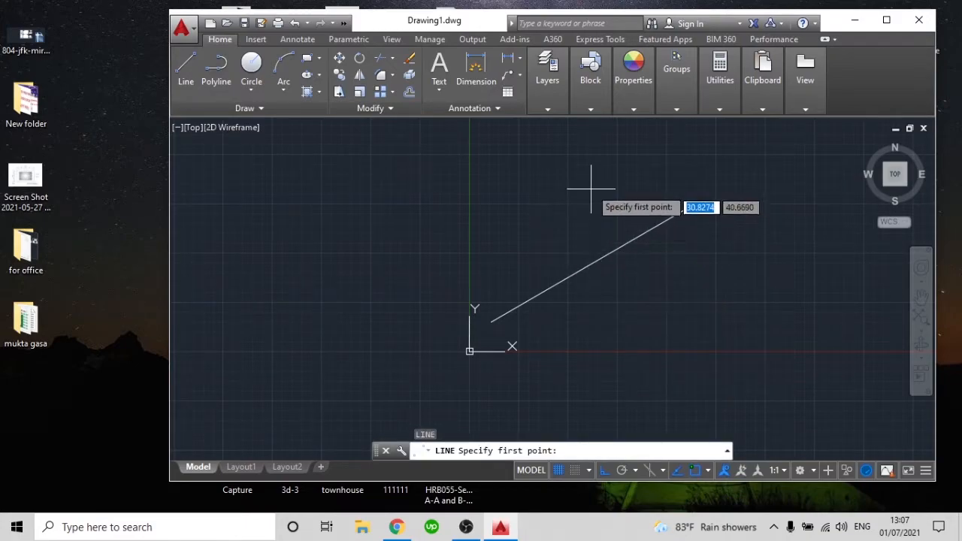
click(592, 184)
click(593, 349)
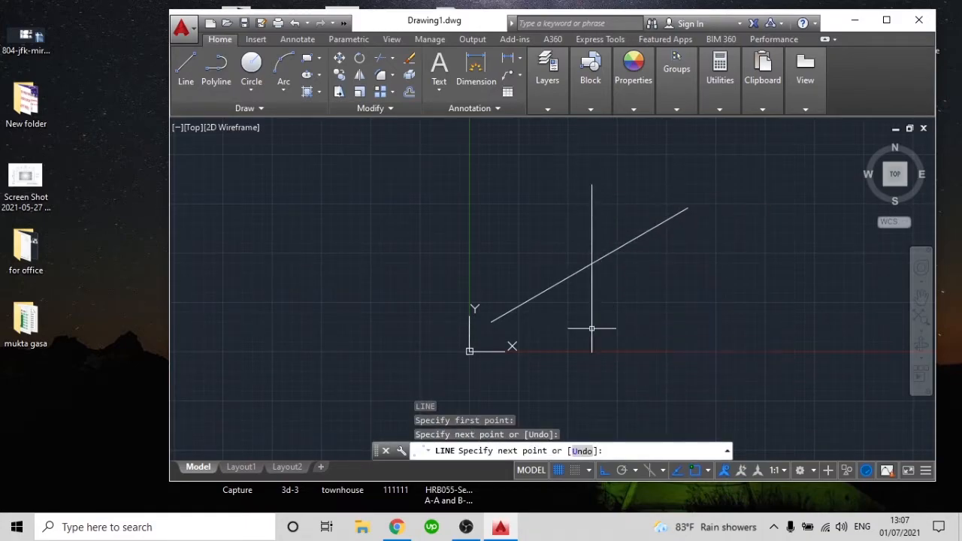
key(Return)
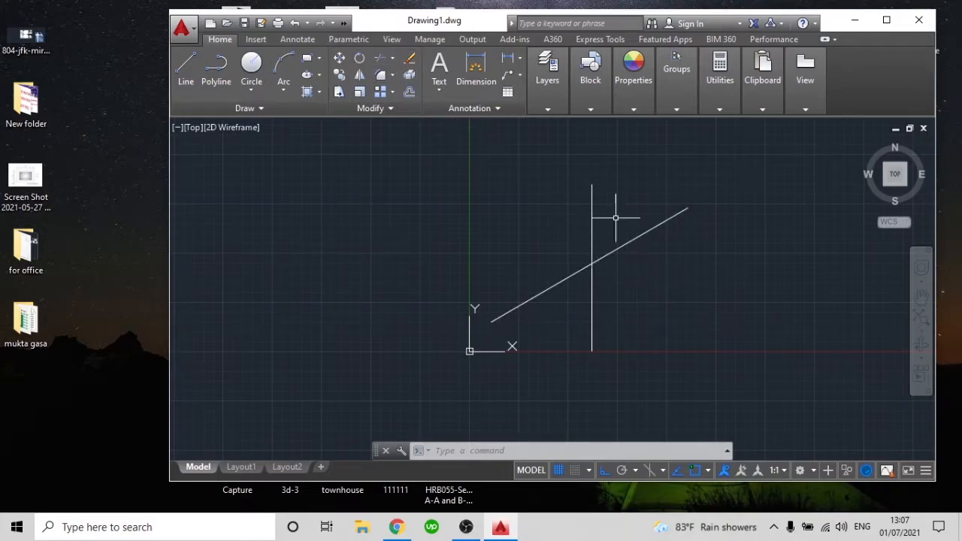
Try trimming the inclined line's part right of the vertical line, using the vertical line as cutting edge, and undo the trim
text(tr)
key(Return)
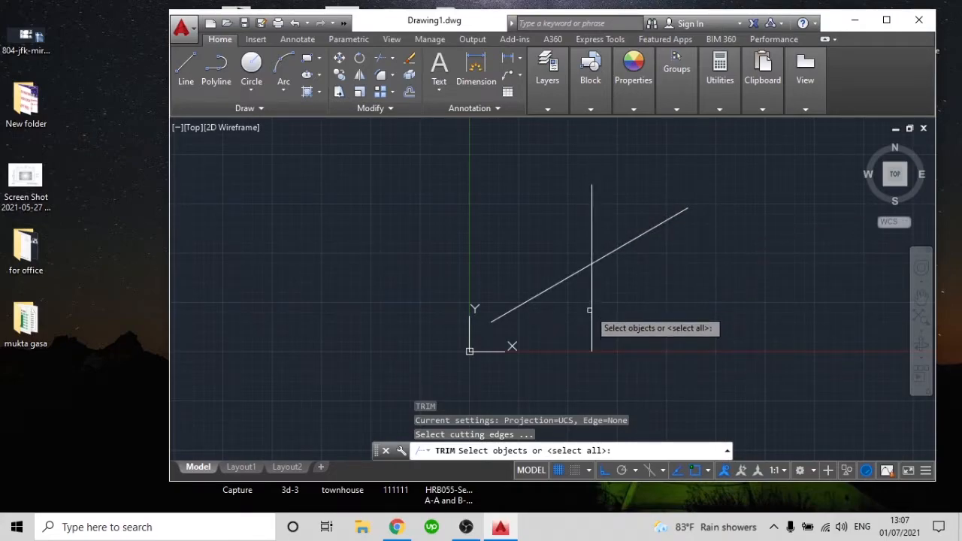
click(624, 355)
click(577, 335)
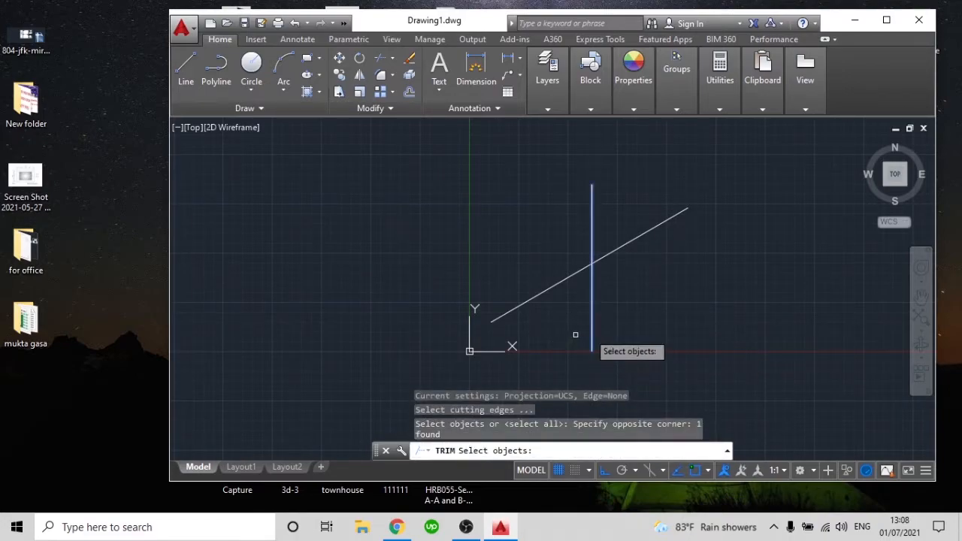
key(Return)
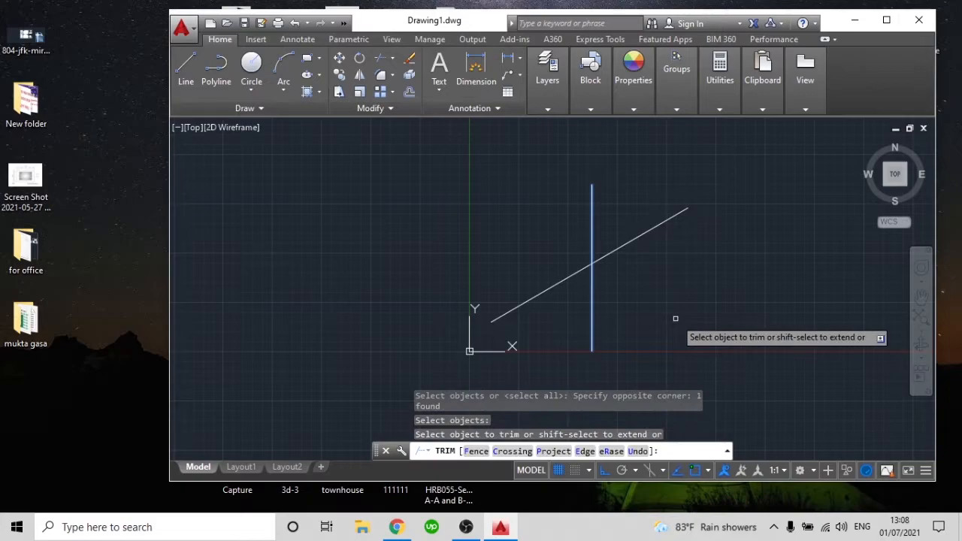
click(685, 270)
click(668, 182)
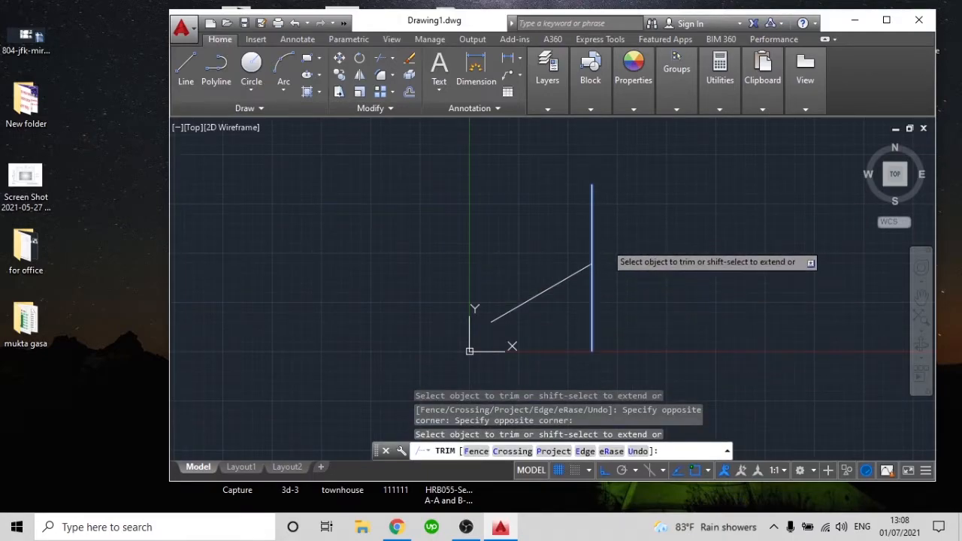
key(ctrl+z)
key(Escape)
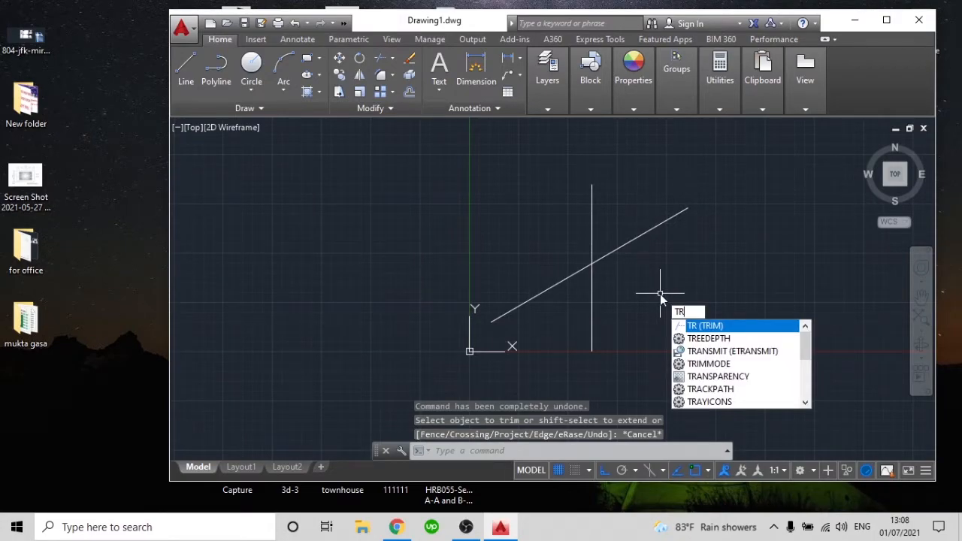
Try trimming the inclined line's right part and the vertical line's upper part with all objects as cutting edges, and undo it
text(tr)
key(Return)
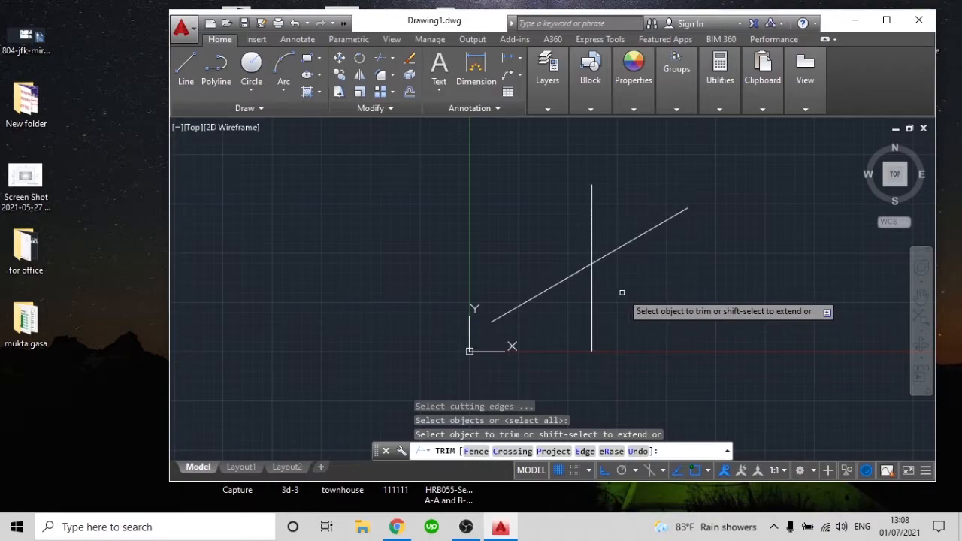
click(628, 243)
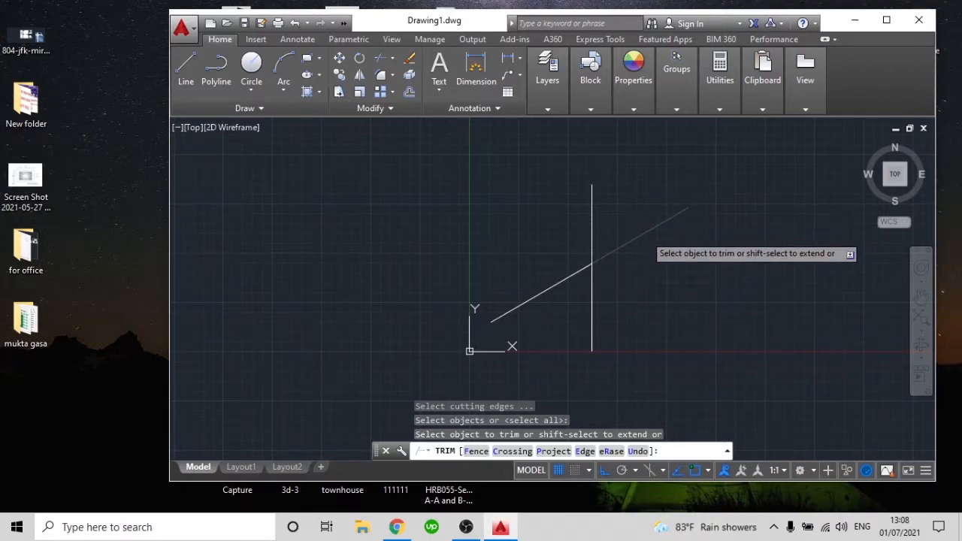
click(593, 231)
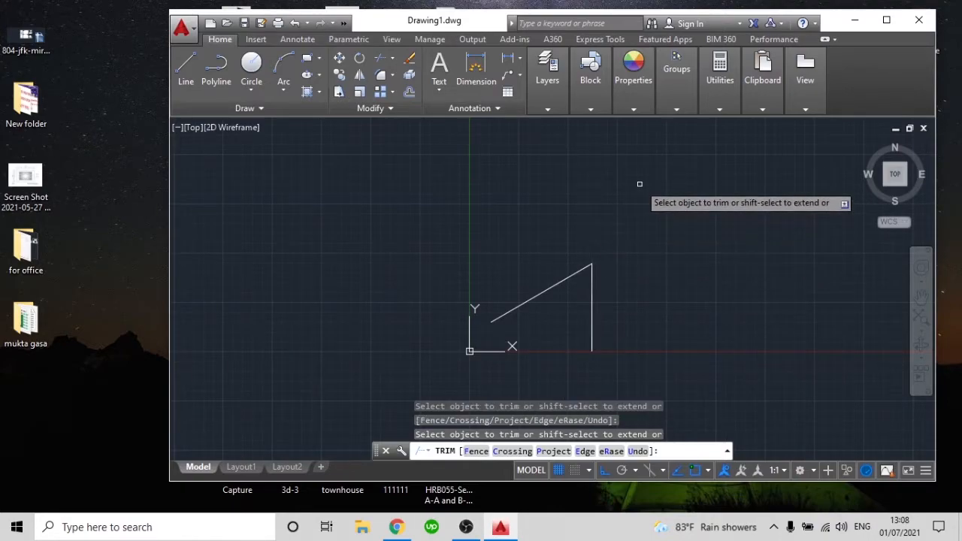
key(Escape)
key(ctrl+z)
key(ctrl+z)
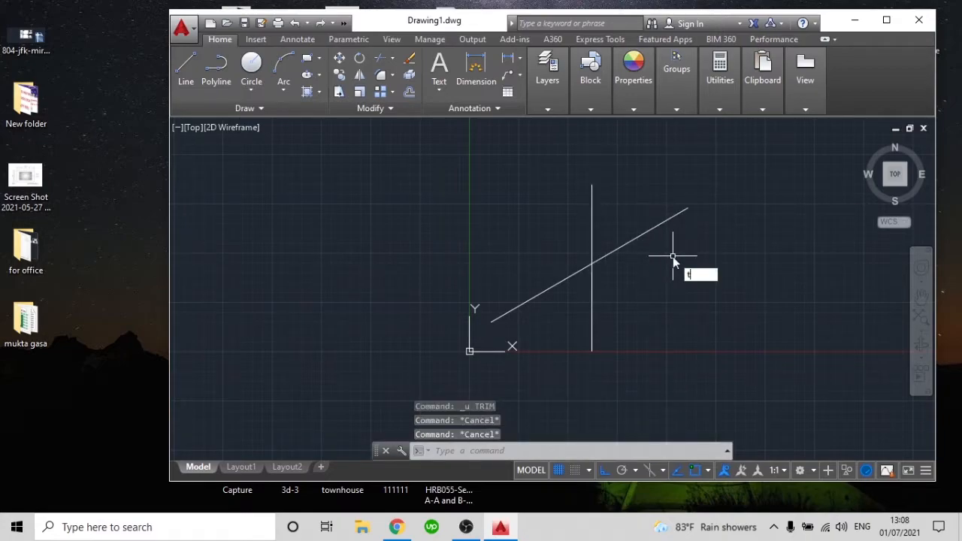
Trim away the inclined line's right part and the vertical line's upper part using crossing windows, with all objects as cutting edges
key(Return)
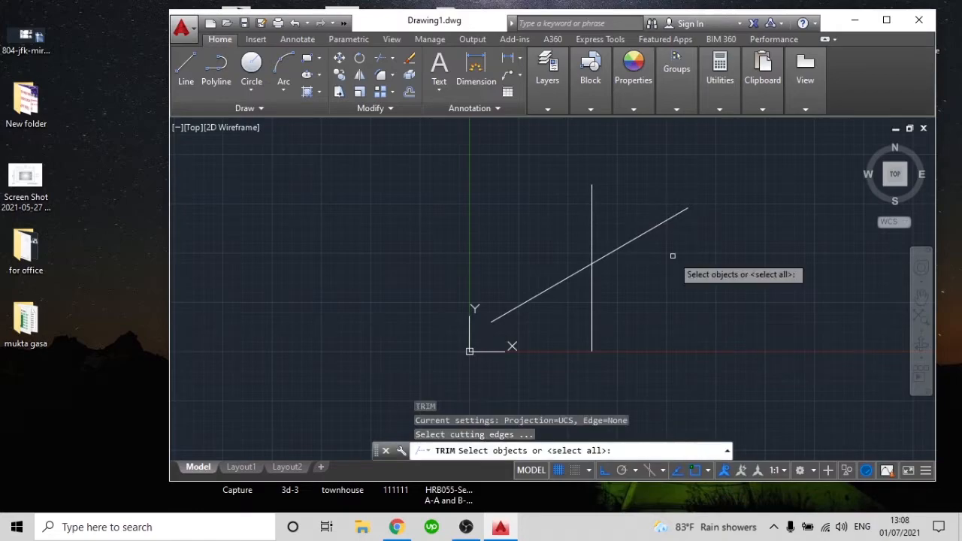
key(Return)
click(672, 268)
click(629, 206)
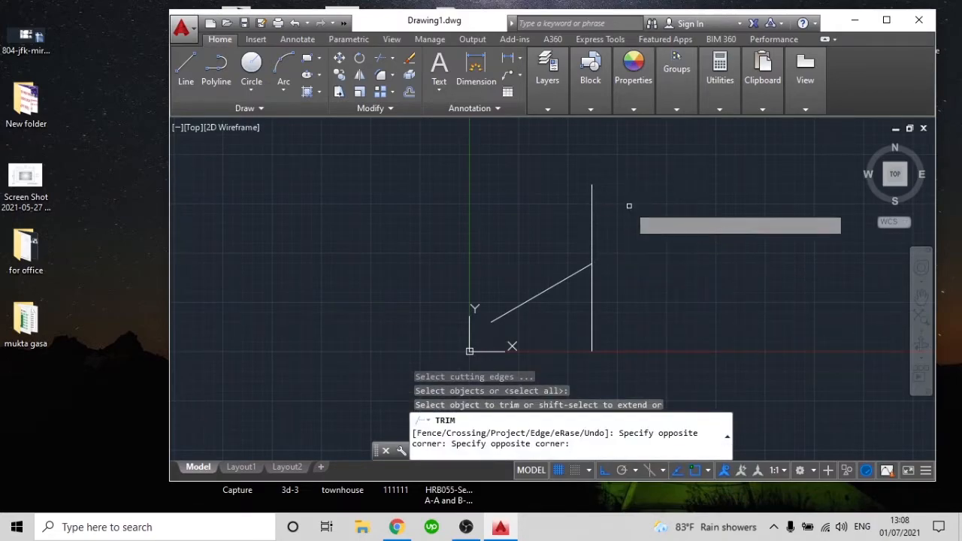
click(579, 201)
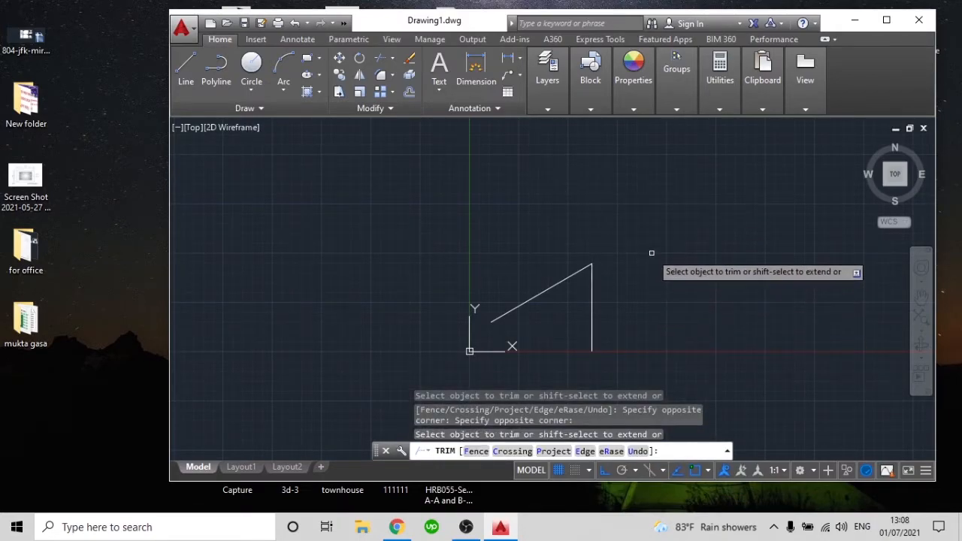
key(Escape)
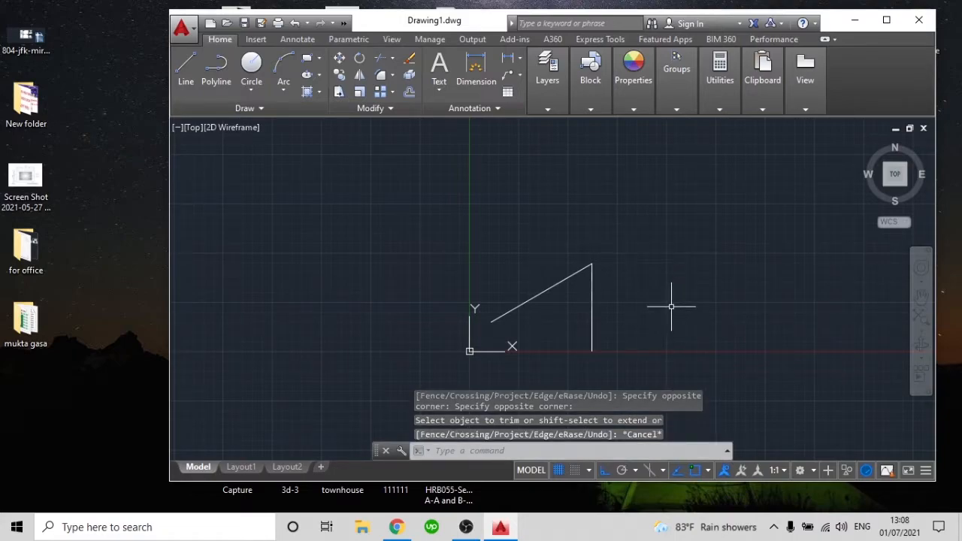
Try to trim the remaining vertical and inclined segments with crossing windows, using all objects as cutting edges
text(tr)
key(Return)
key(Return)
click(612, 319)
click(585, 302)
click(568, 327)
click(509, 235)
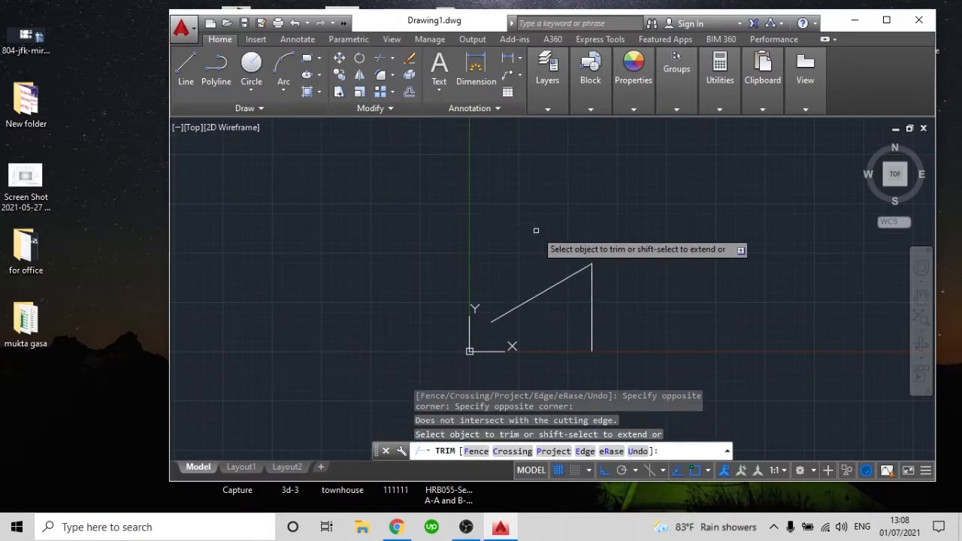
key(Escape)
Stretch the vertical line's upper endpoint straight up by about 1.3 units beyond the inclined line's end
click(593, 289)
scroll(591, 276, up, 6)
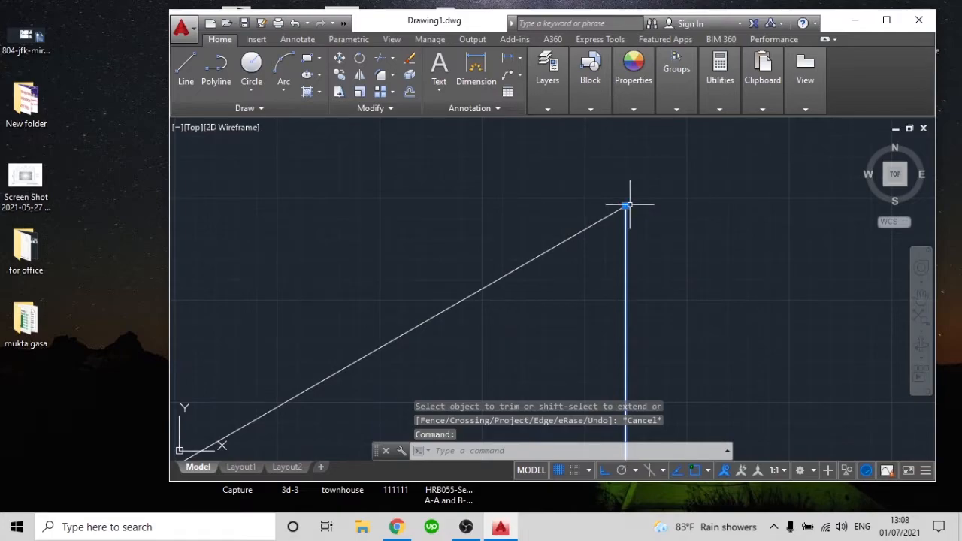
click(625, 205)
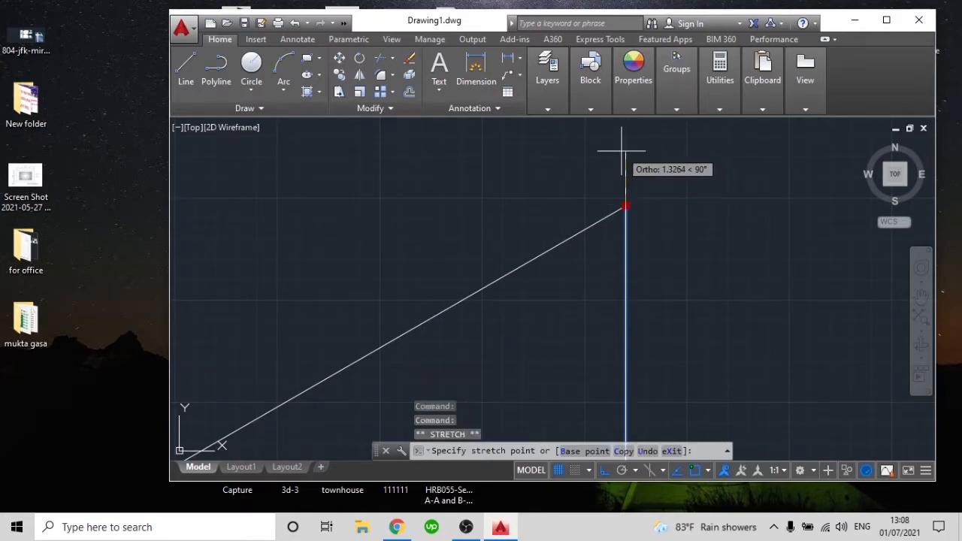
key(Escape)
Trim off the vertical line's extension above the inclined line, using all objects as cutting edges
text(tr)
key(Return)
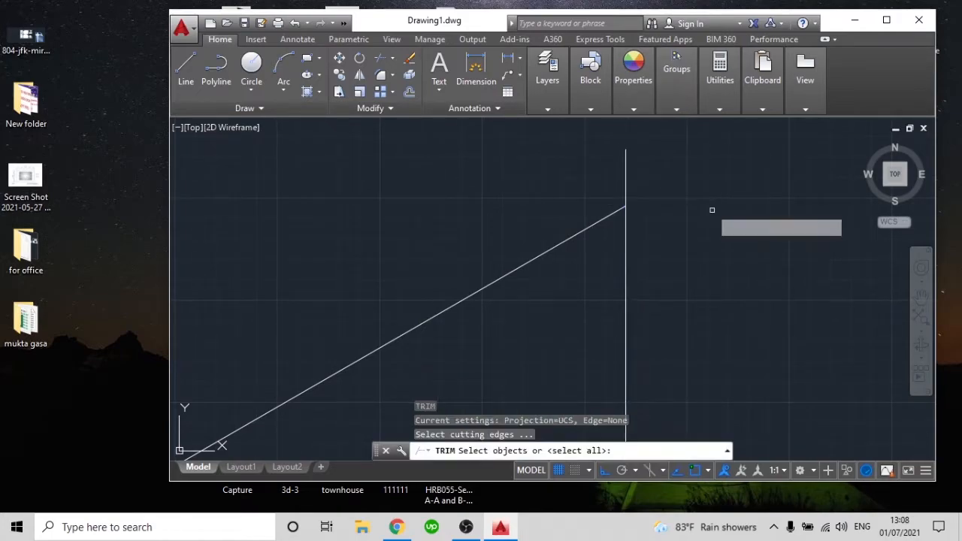
key(Return)
click(647, 156)
click(454, 161)
scroll(454, 161, down, 2)
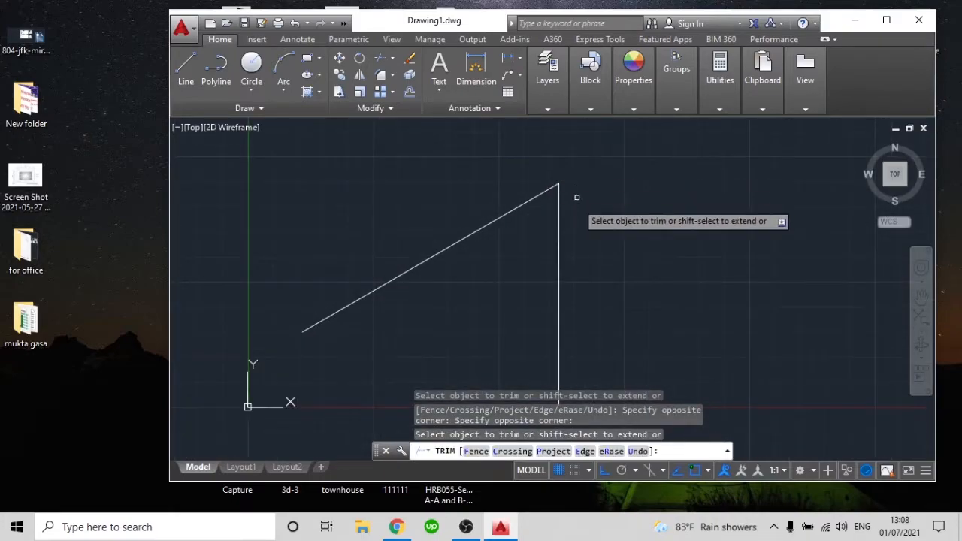
key(Escape)
Try once more to trim the two lines that only meet at their shared corner, selecting each with crossing windows
text(tr)
key(Return)
key(Return)
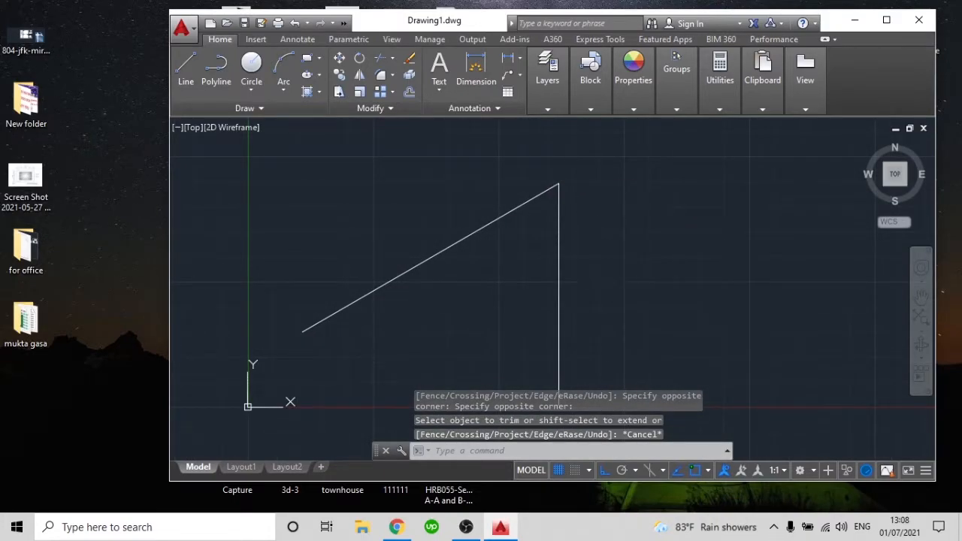
click(607, 266)
click(541, 253)
click(522, 291)
click(437, 205)
click(497, 300)
click(417, 230)
scroll(498, 280, down, 4)
click(561, 298)
click(512, 289)
key(Escape)
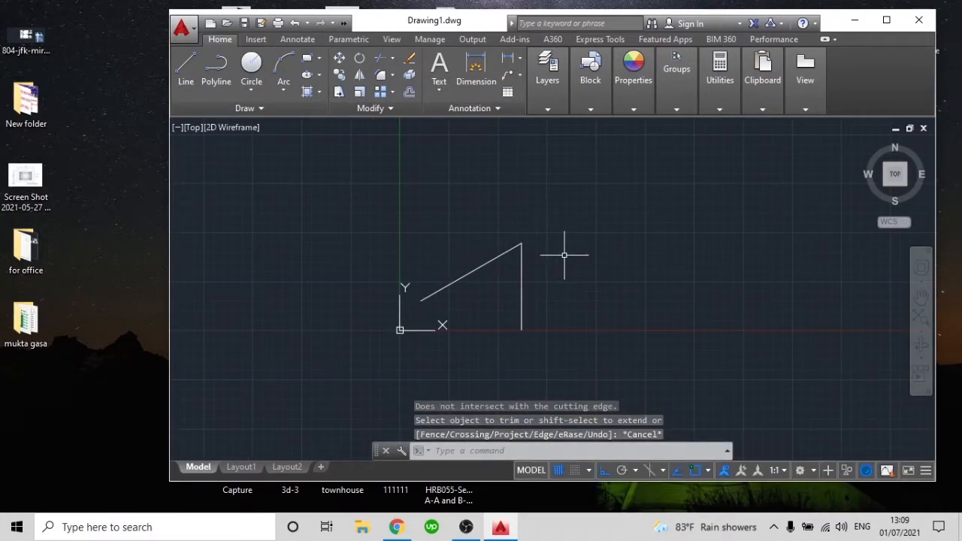
scroll(565, 255, down, 2)
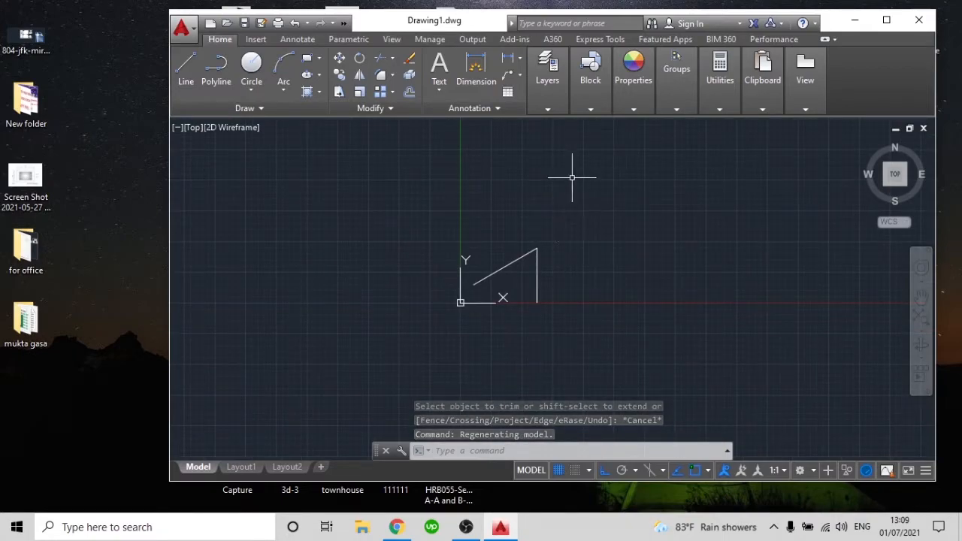
Stretch the vertical line's upper endpoint straight up, well above the inclined line's end, and clear the selection
scroll(581, 276, up, 4)
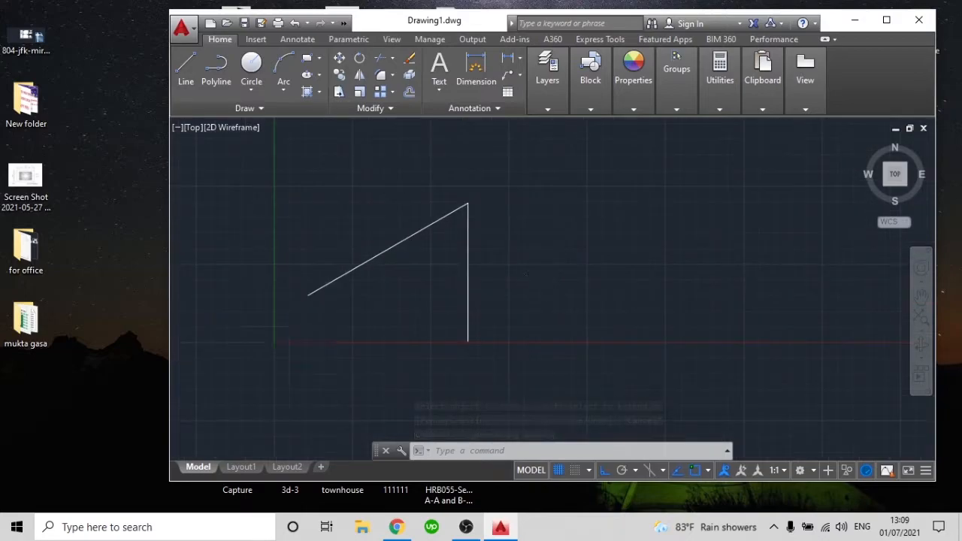
scroll(550, 275, down, 4)
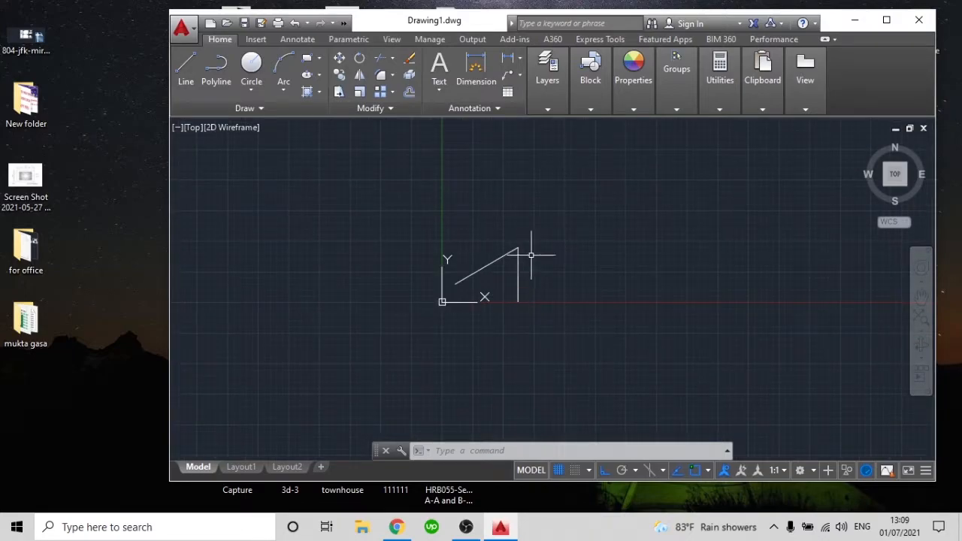
scroll(546, 301, up, 2)
click(537, 275)
click(473, 259)
click(499, 214)
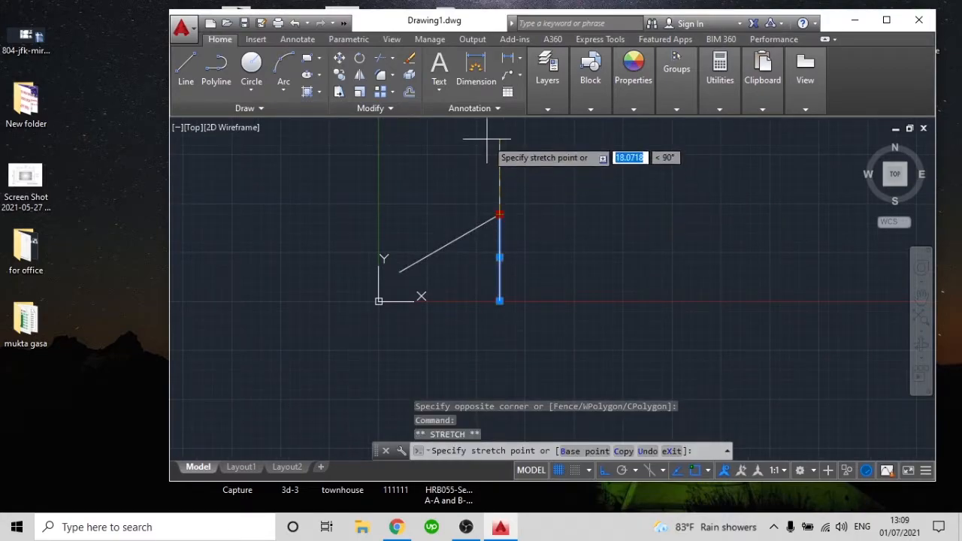
key(Escape)
click(491, 222)
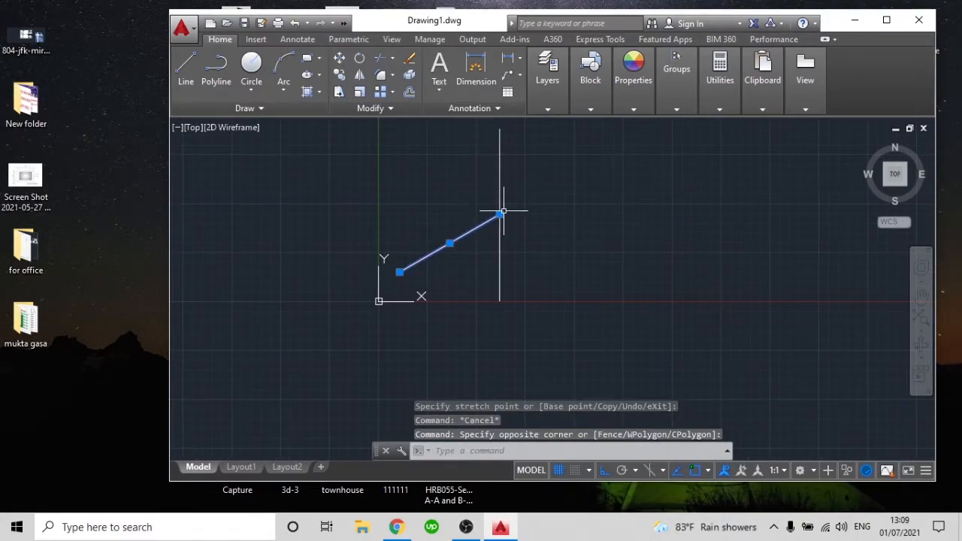
click(554, 213)
key(Escape)
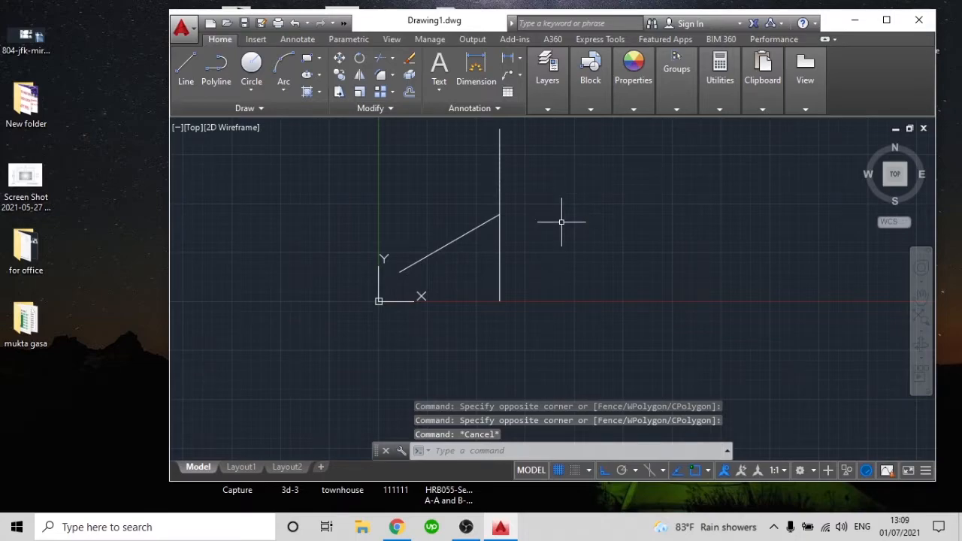
Draw a separate vertical line of similar height to the right of the stretched vertical line
text(T)
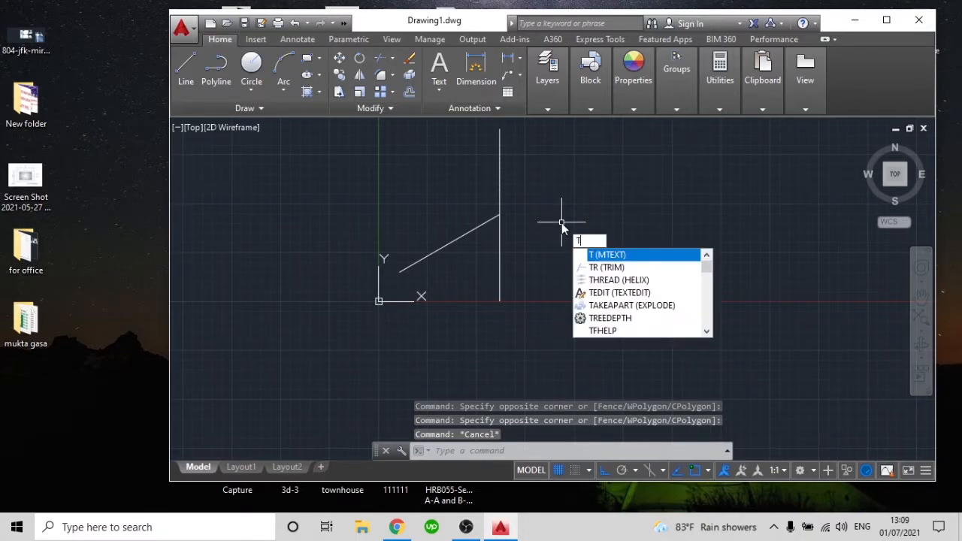
key(Escape)
text(l)
key(Return)
click(577, 151)
click(577, 295)
key(Return)
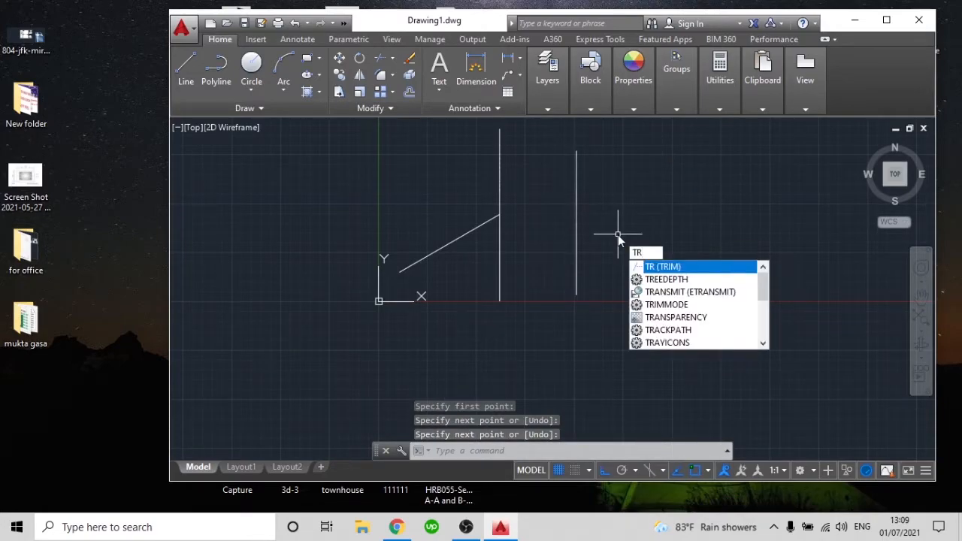
Extend the inclined line to the new vertical line using Trim's shift-select extend option, with all objects as edges
key(Return)
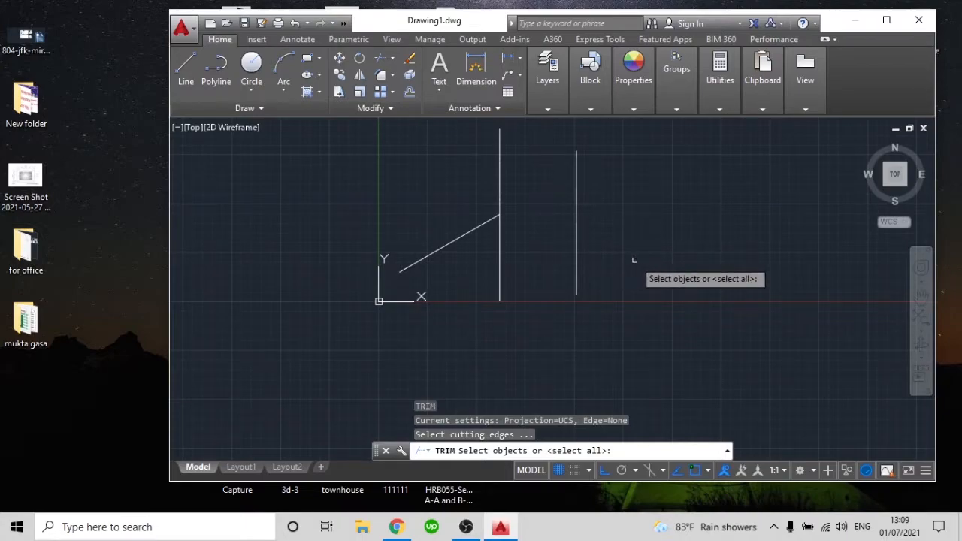
key(Return)
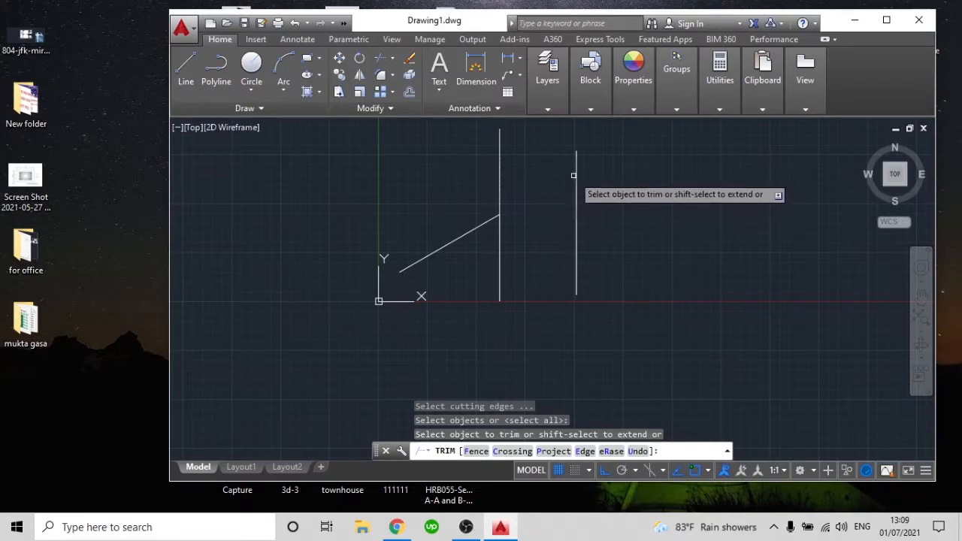
shift+click(492, 219)
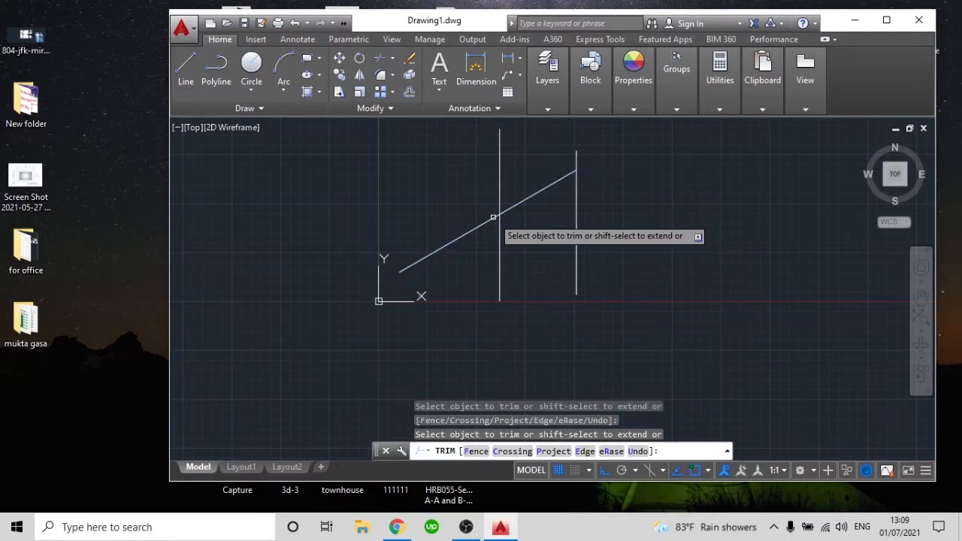
key(Escape)
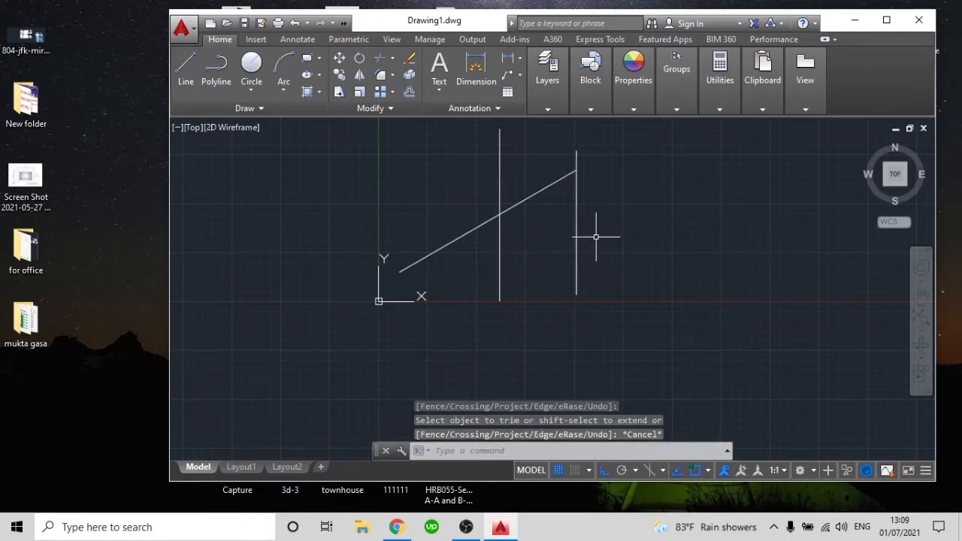
Trim off the inclined line's portion between the two verticals with a crossing window, and extend it back within the same Trim command
text(tr)
key(Return)
key(Return)
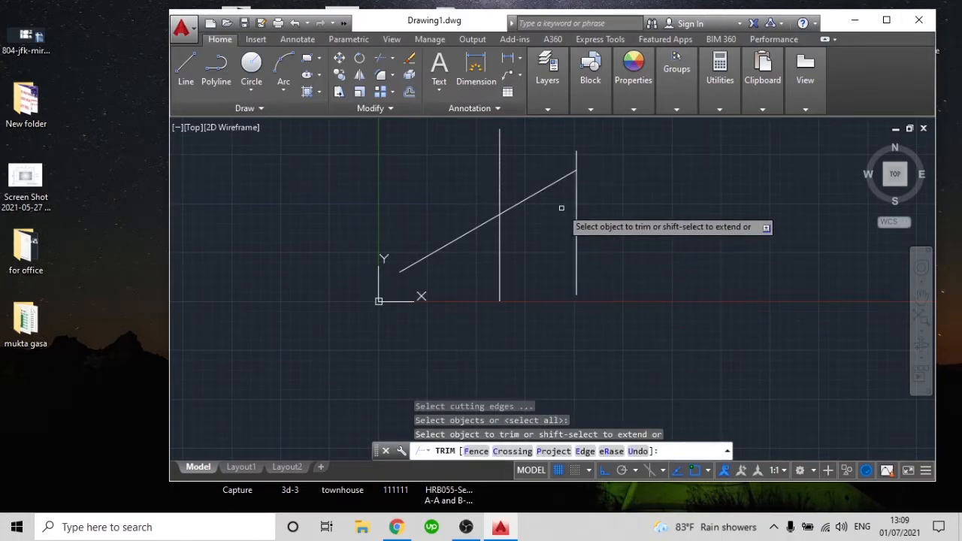
click(559, 211)
click(537, 151)
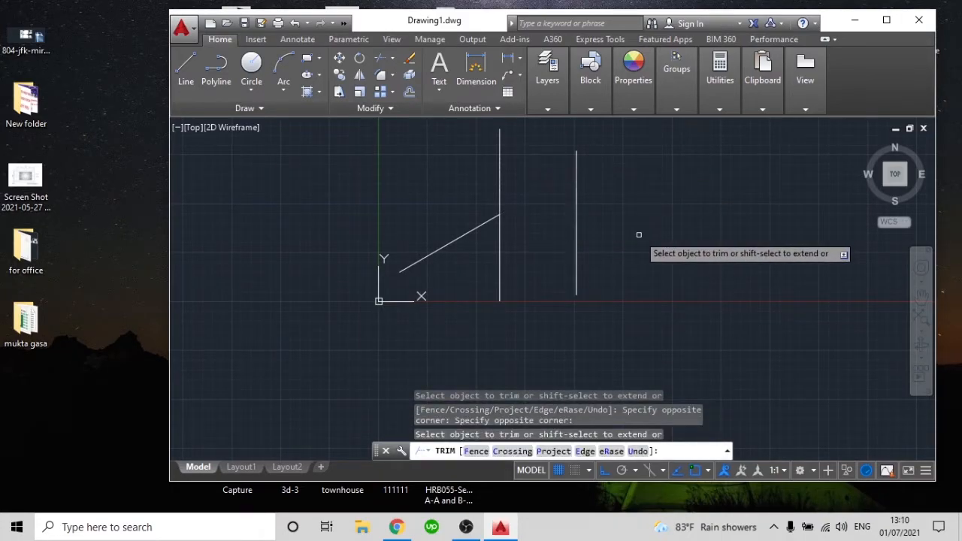
shift+click(487, 222)
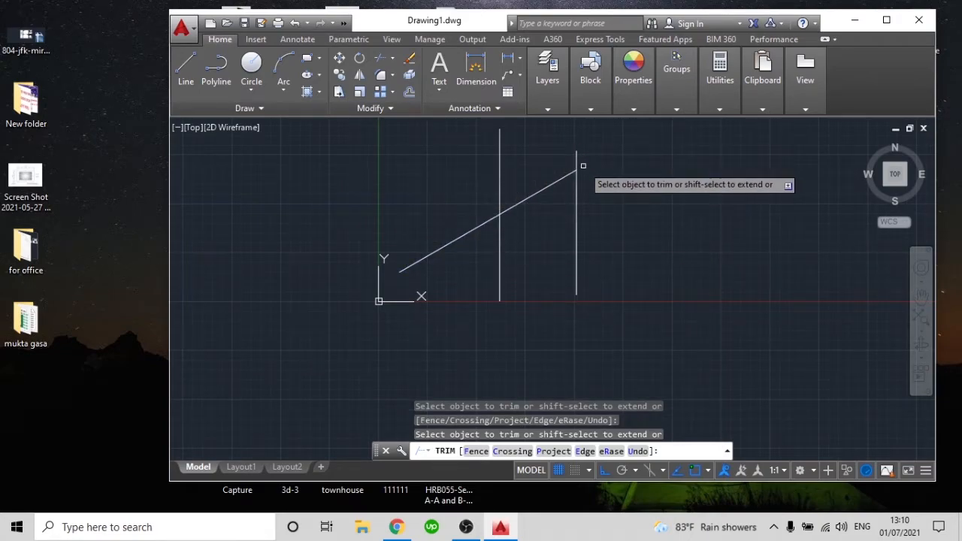
key(Escape)
Clear the line selection and undo the last two Trim operations
click(558, 211)
click(529, 168)
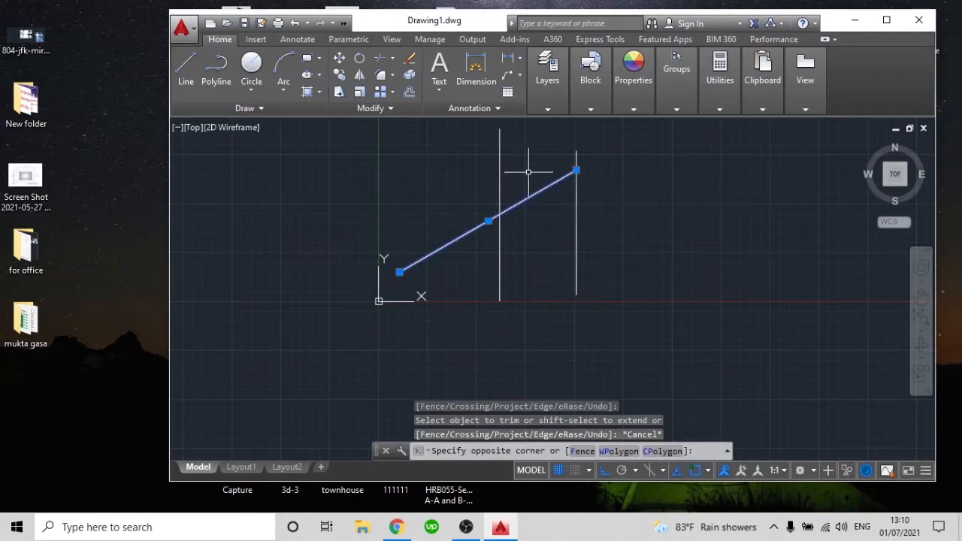
click(592, 223)
click(472, 191)
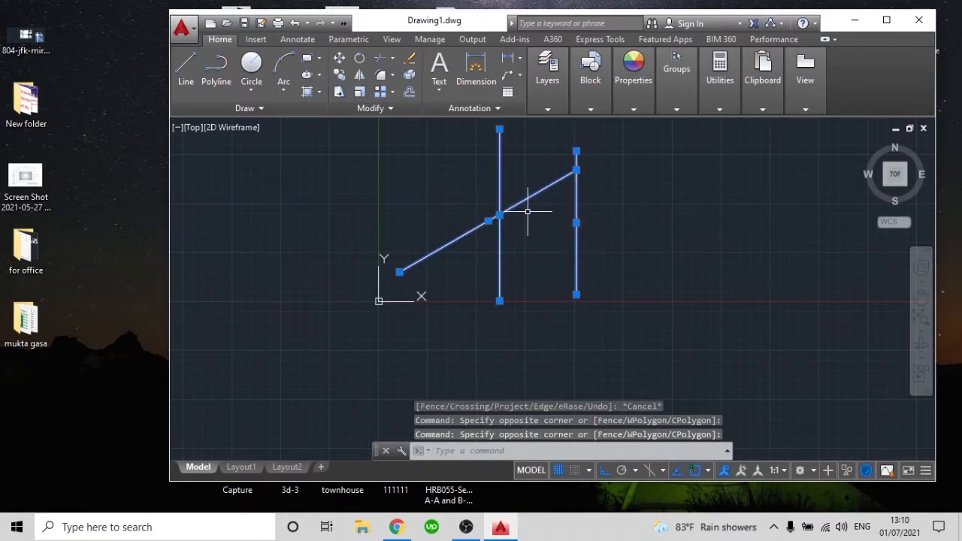
key(Escape)
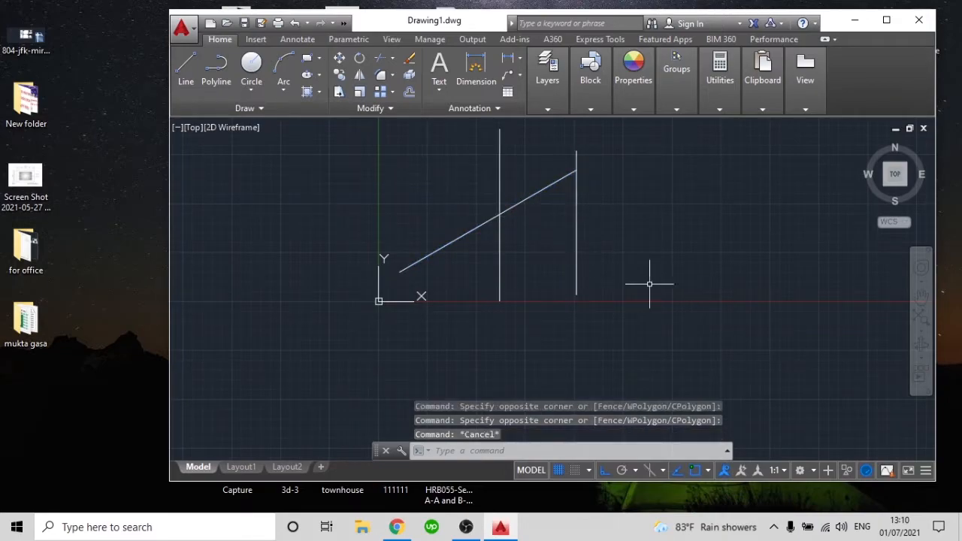
key(ctrl+z)
key(ctrl+z)
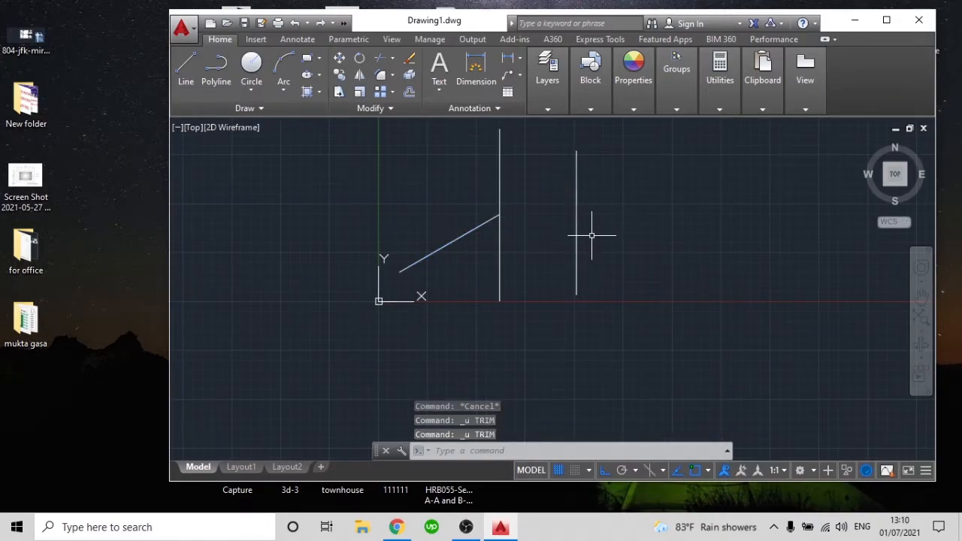
Extend the inclined line to the far vertical line with the Extend command, using all objects as boundary edges
click(648, 309)
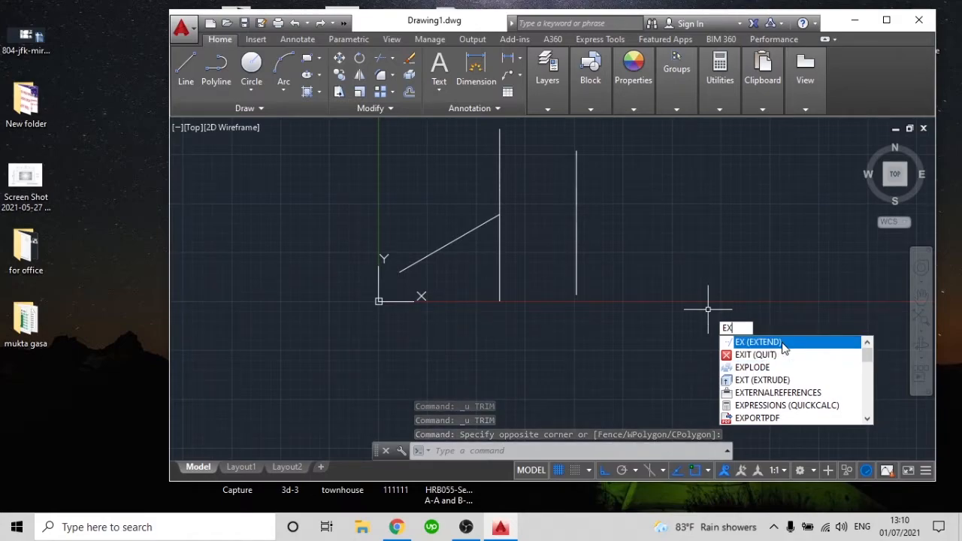
key(Return)
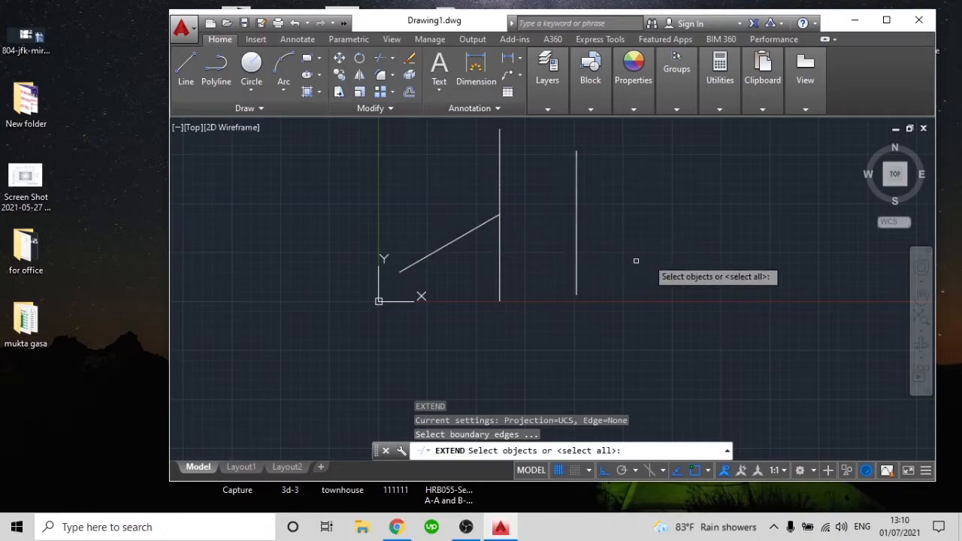
key(Return)
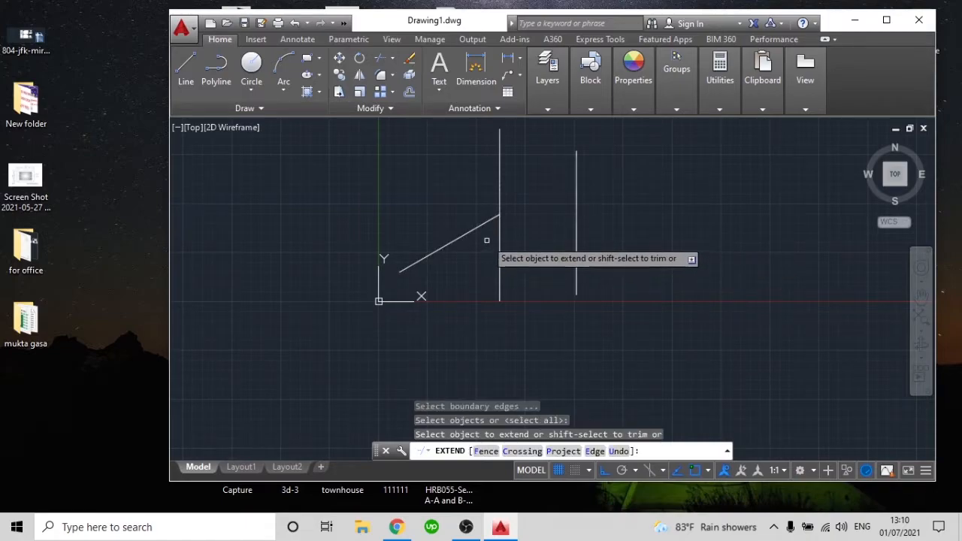
click(489, 223)
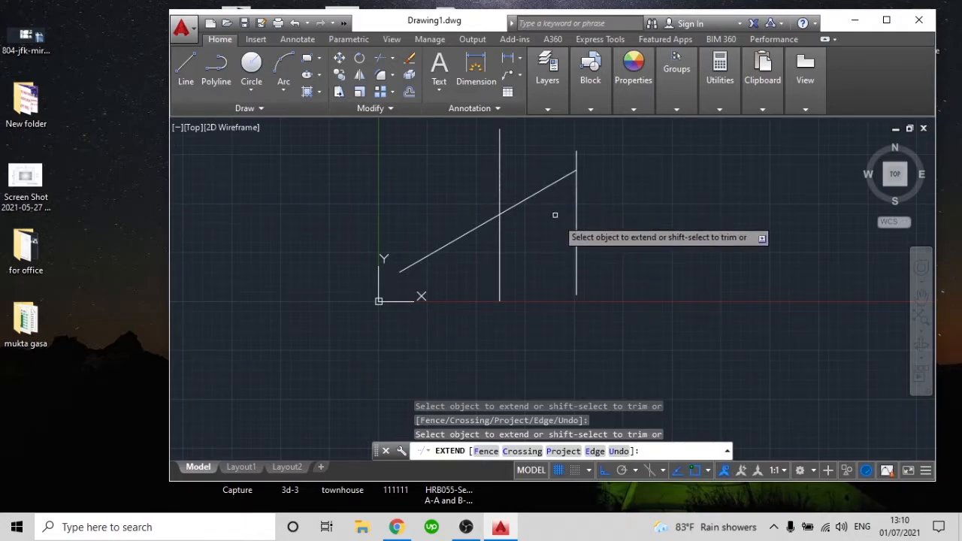
key(Escape)
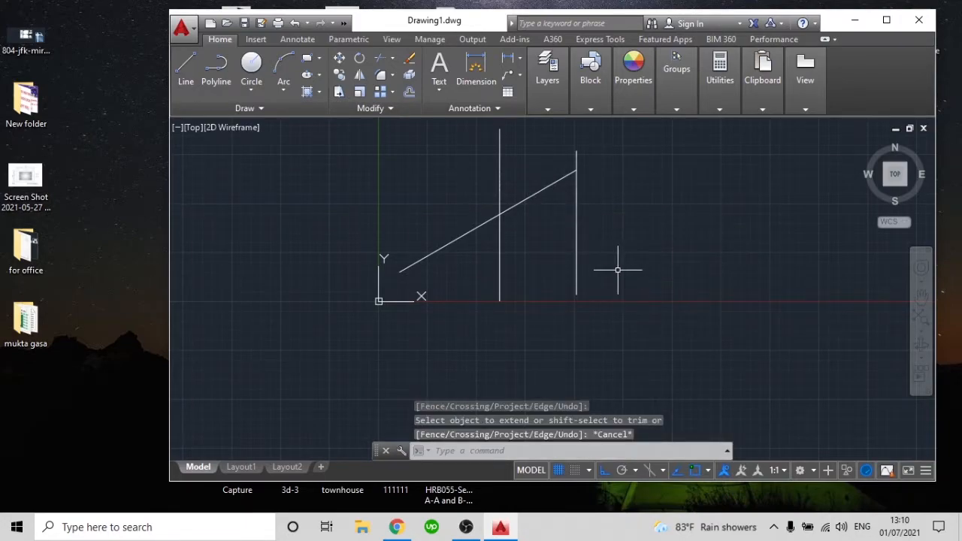
Trim off the inclined line's portion between the two verticals with a crossing window, using Extend's shift-select trim option
key(Return)
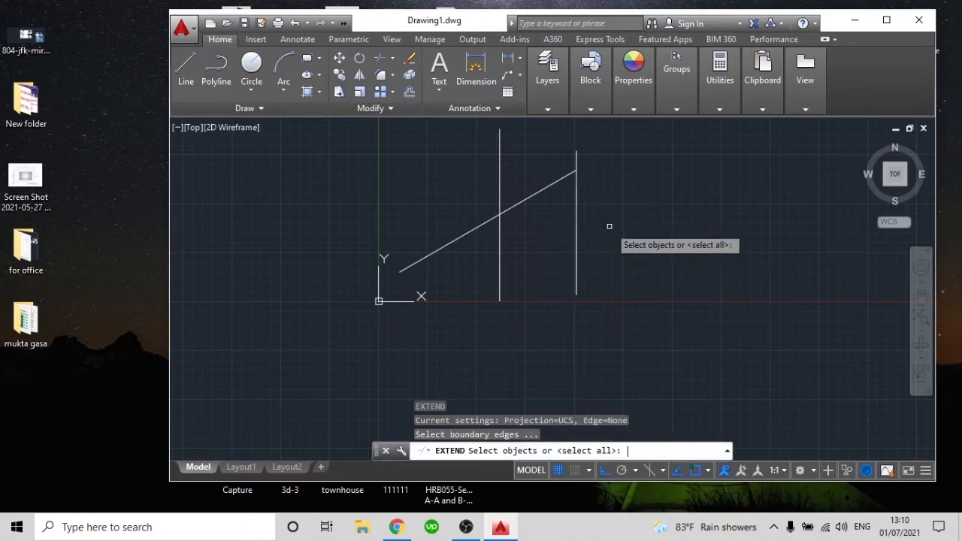
key(Return)
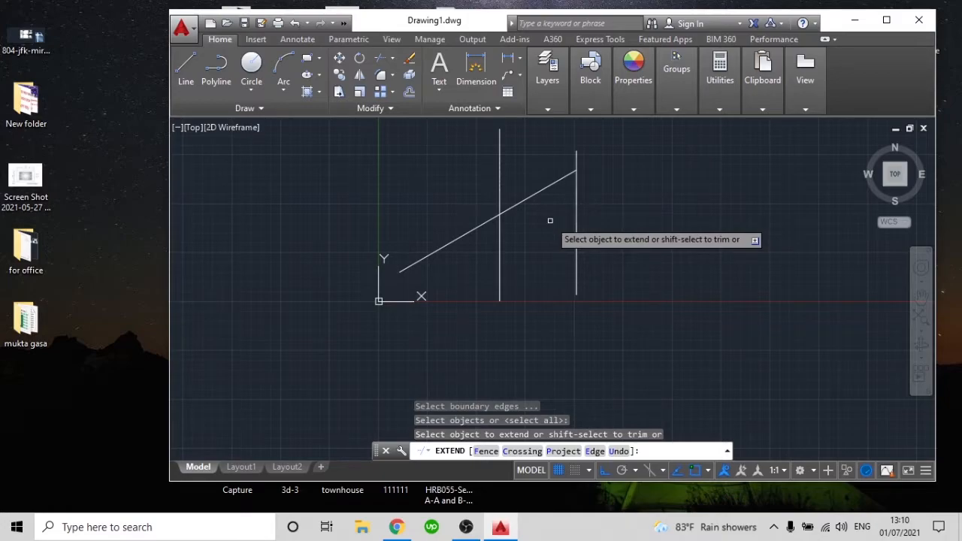
click(549, 216)
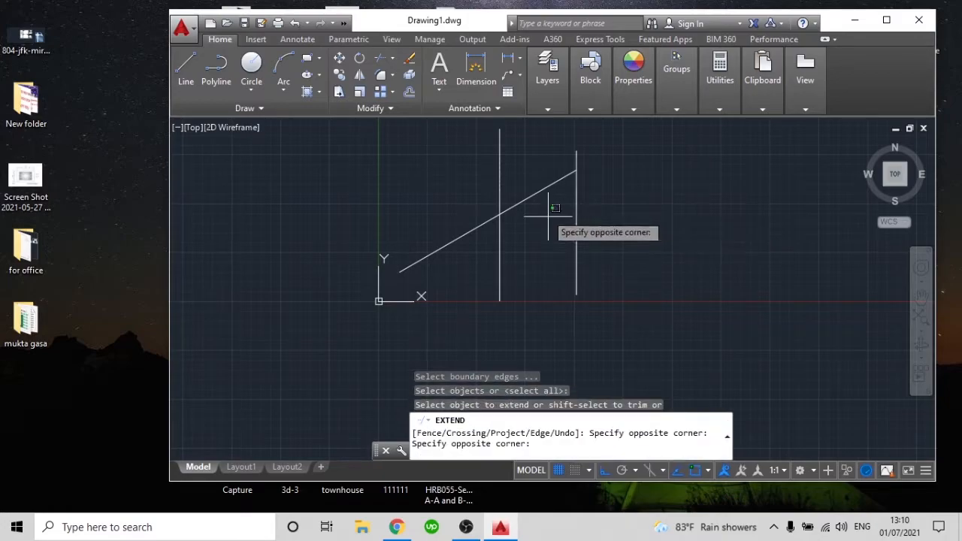
shift+click(527, 160)
key(Escape)
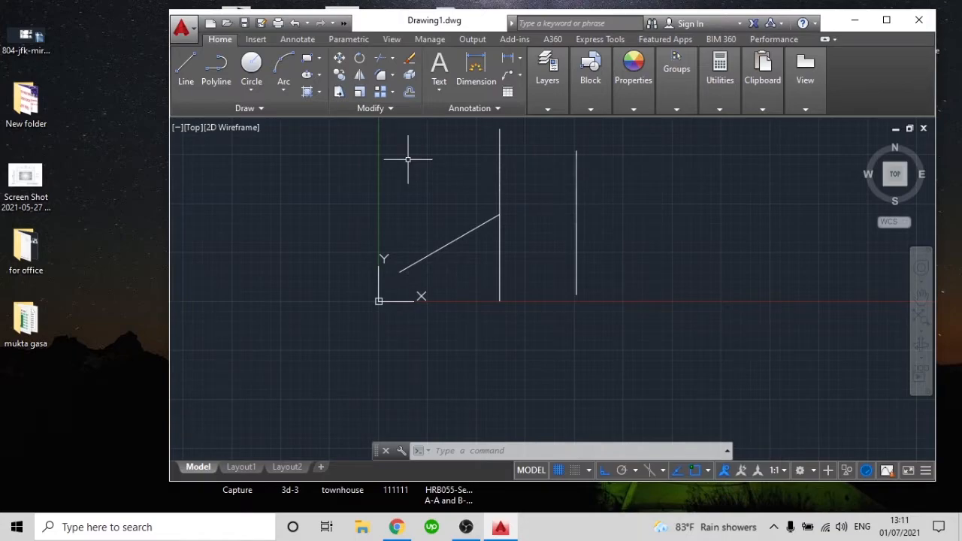
Copy the inclined line and its touching vertical line from the vertical's lower endpoint, placing two copies along the X axis beyond the separate vertical
click(642, 246)
click(677, 295)
text(ct o)
key(Return)
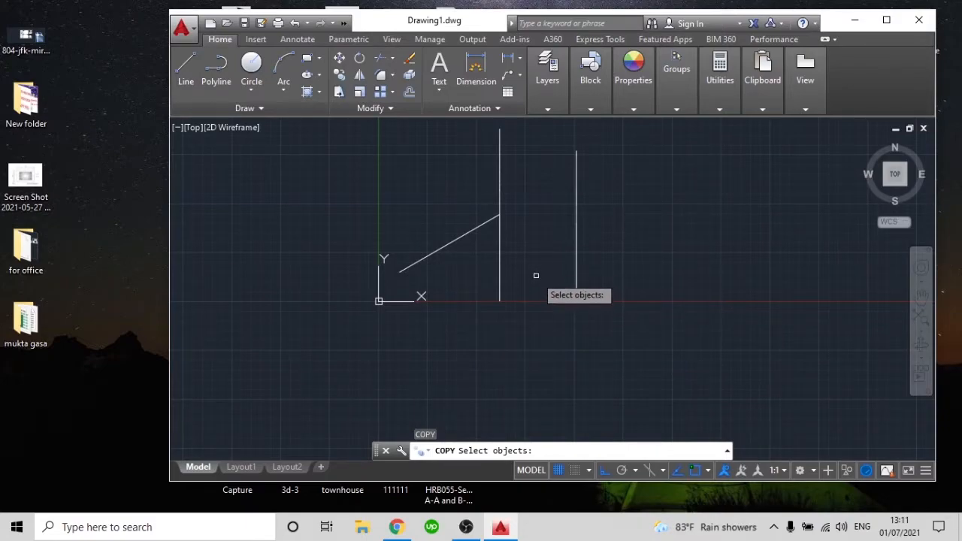
click(536, 303)
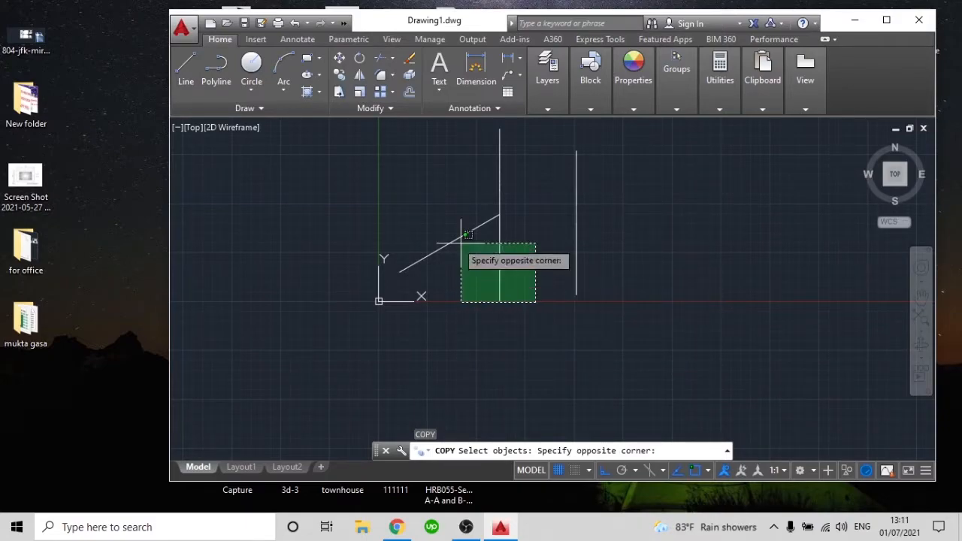
click(451, 201)
key(Return)
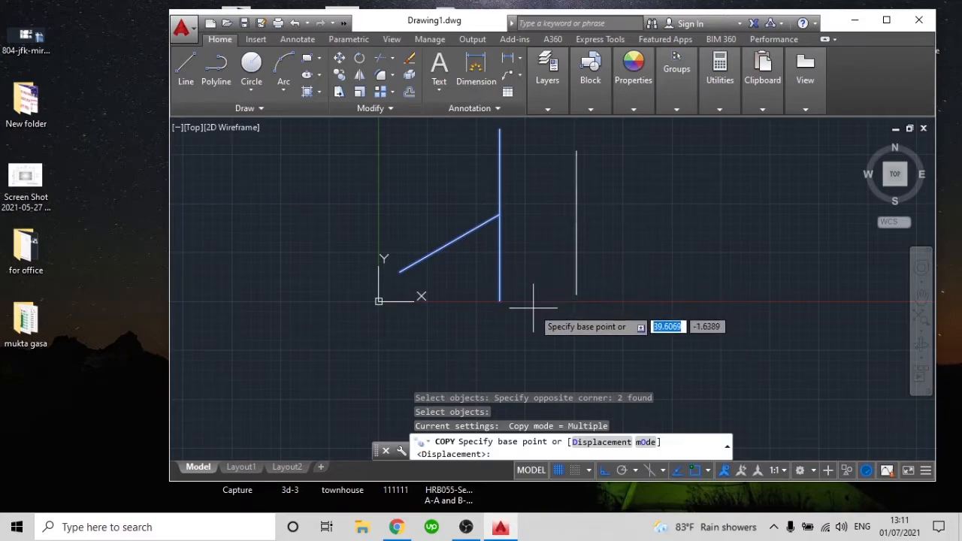
click(500, 303)
middle_drag(662, 287, 498, 323)
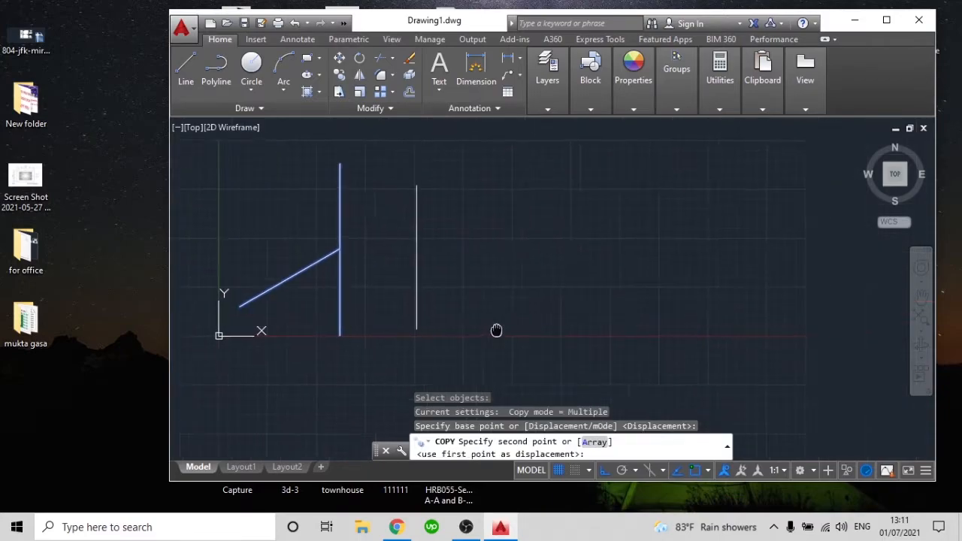
click(623, 305)
middle_drag(767, 301, 585, 329)
scroll(632, 320, down, 3)
click(626, 335)
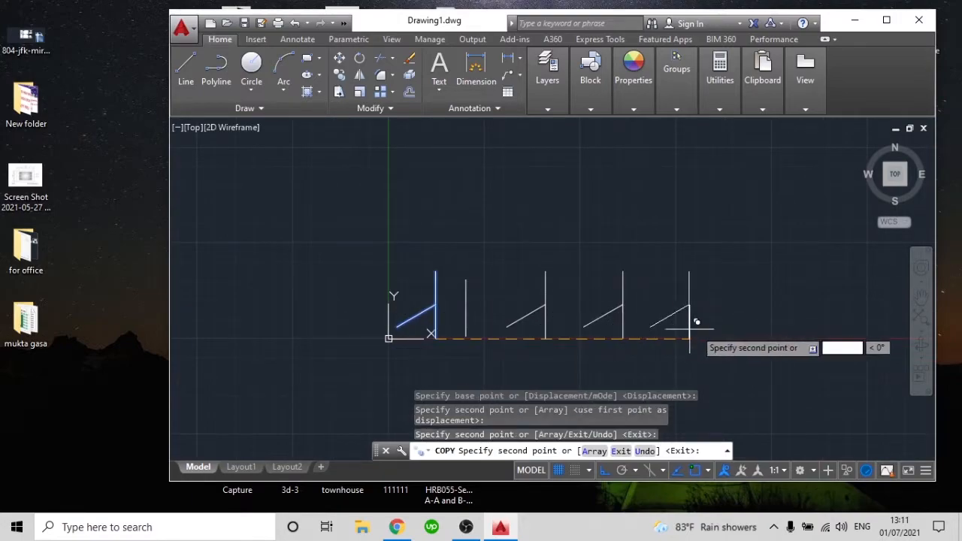
Place six more copies of the line pair farther along the X axis and finish the Copy command
click(731, 331)
click(678, 186)
click(787, 305)
middle_drag(726, 343, 467, 338)
click(628, 295)
click(768, 263)
scroll(830, 307, down, 1)
click(836, 301)
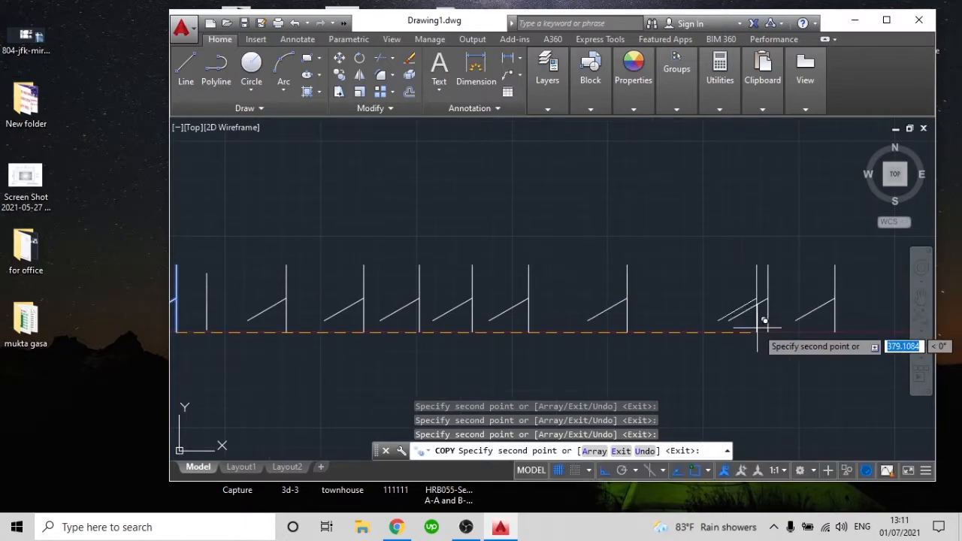
key(Escape)
Delete all the inclined and vertical line copies along the X axis to clear the drawing
scroll(553, 357, down, 4)
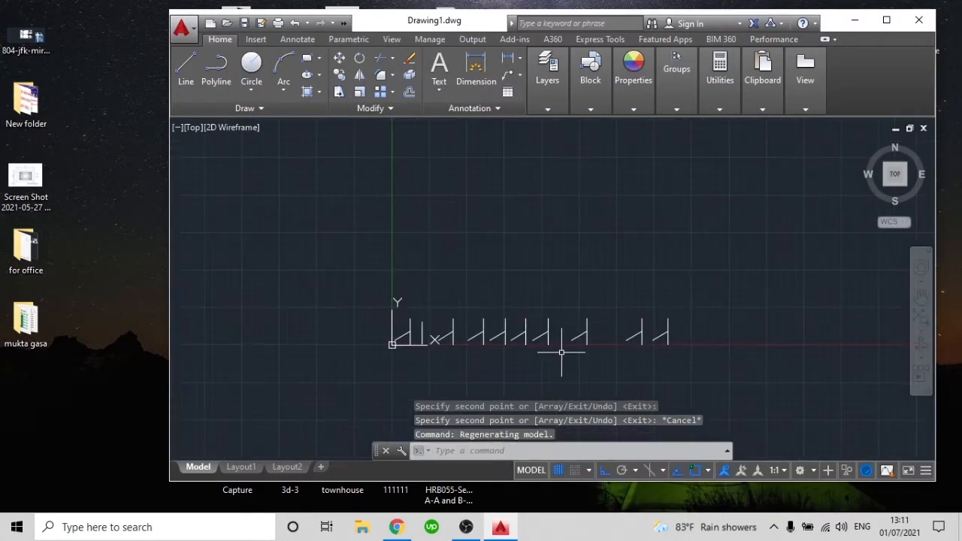
click(723, 397)
click(336, 282)
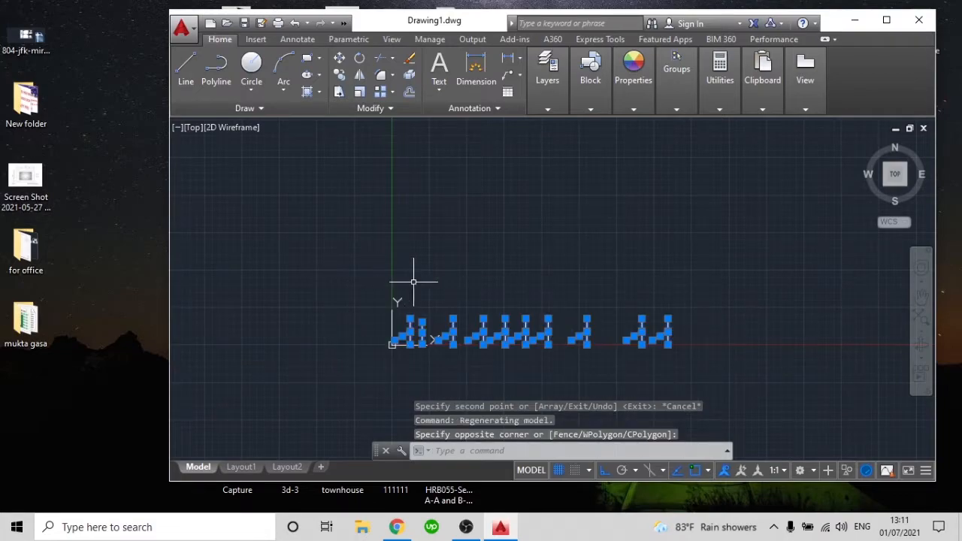
key(Delete)
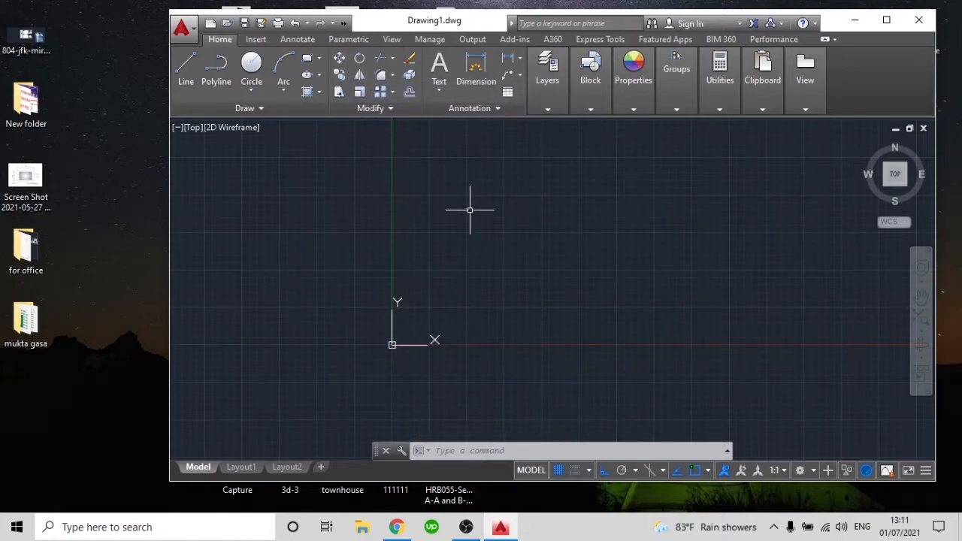
Draw a single vertical line in the cleared drawing, above the X axis and to the right of the origin
text(l)
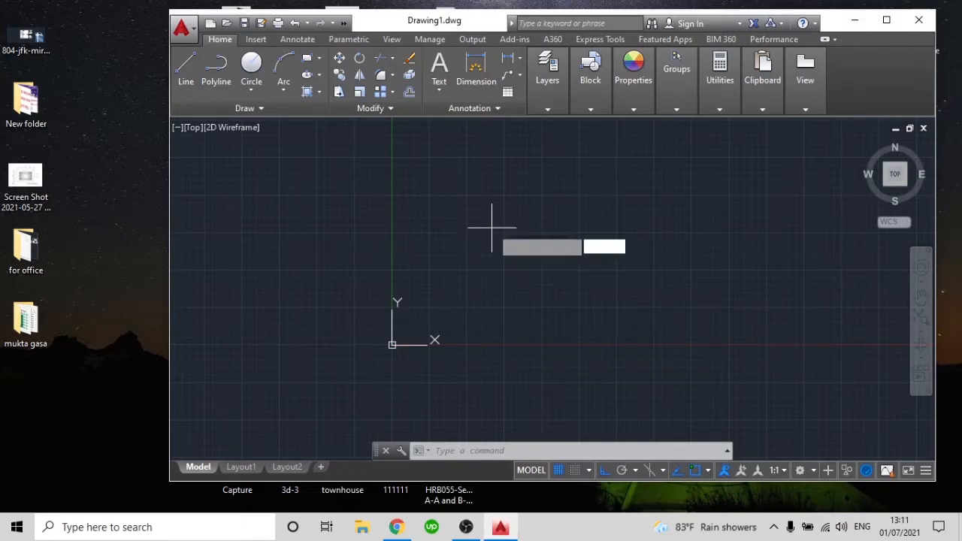
key(Return)
click(545, 297)
click(554, 193)
key(Return)
key(Return)
With Ortho off, draw two connected inclined lines from the vertical line's upper endpoint to its lower endpoint, closing a triangle pointing left
click(555, 193)
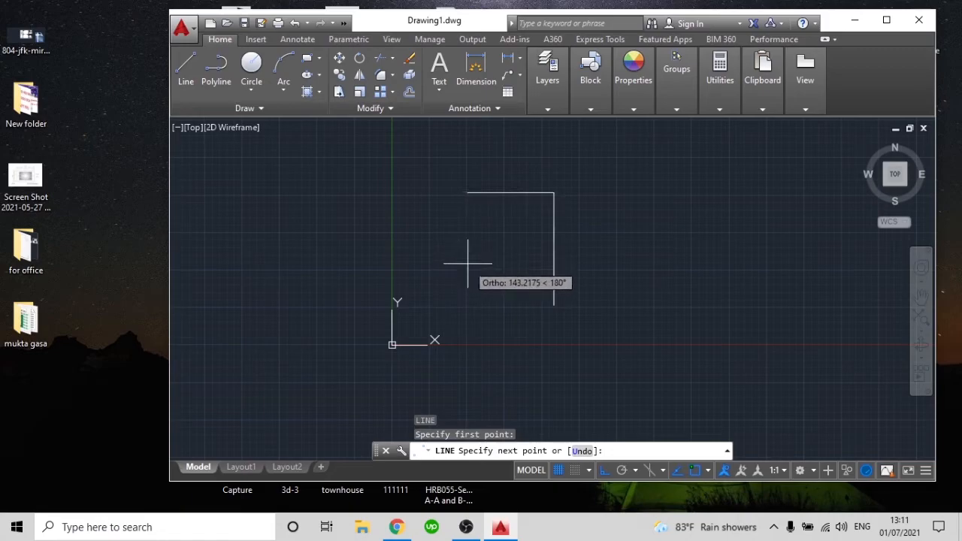
key(F8)
click(473, 264)
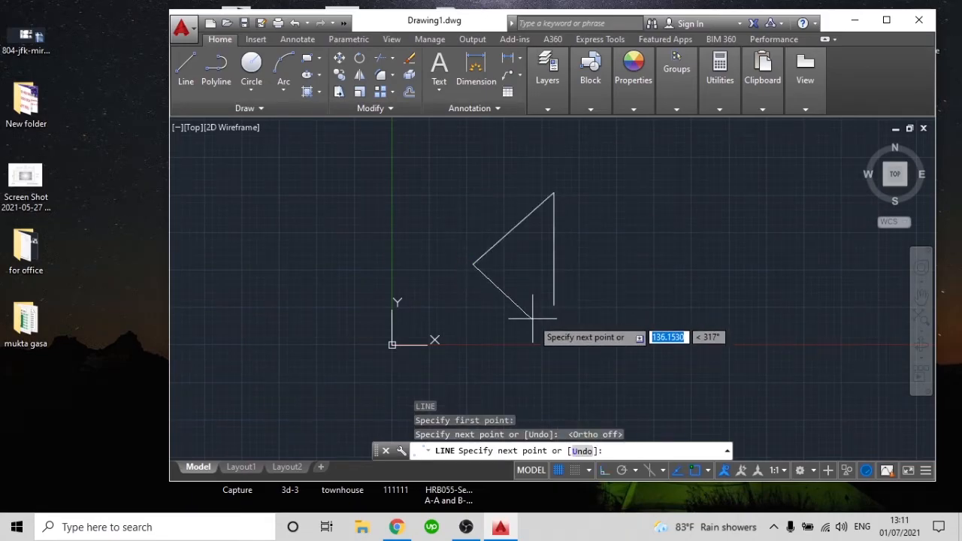
click(555, 305)
key(Escape)
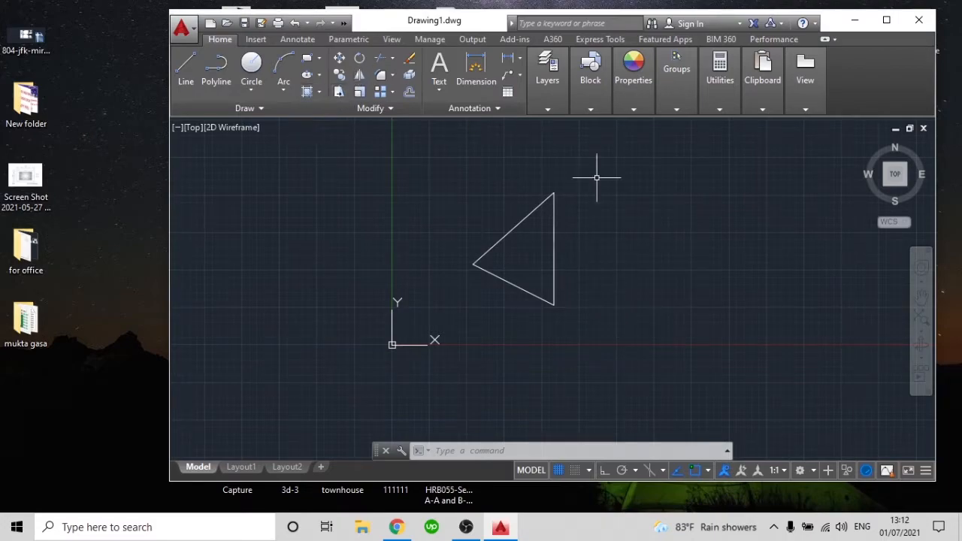
Mirror the triangle about a vertical mirror line to its right, using Ortho and keeping the source objects
text(MI)
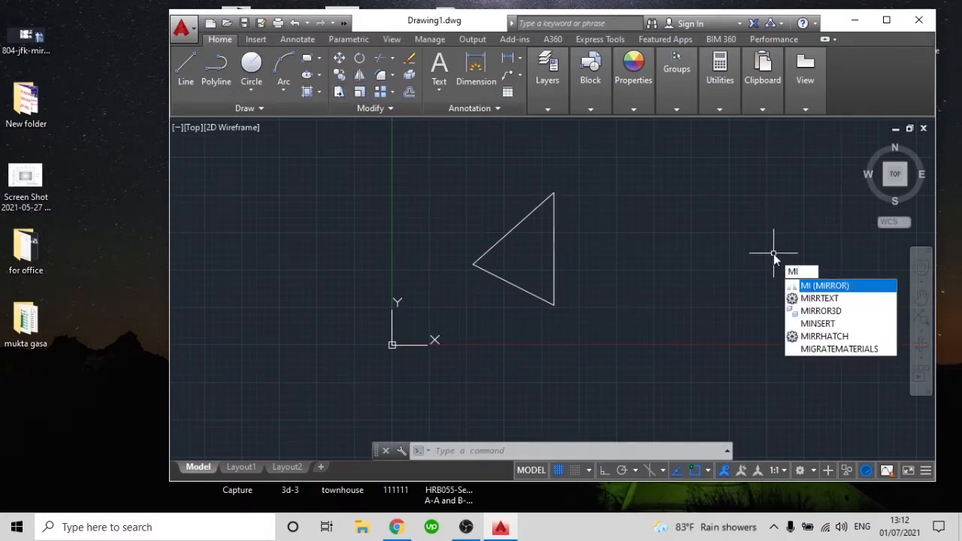
key(Return)
click(606, 354)
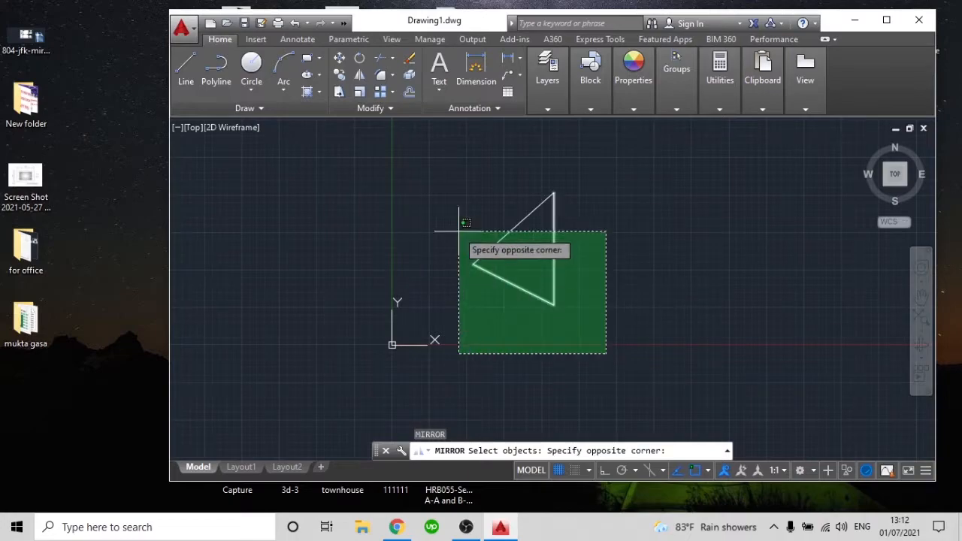
click(445, 193)
key(Return)
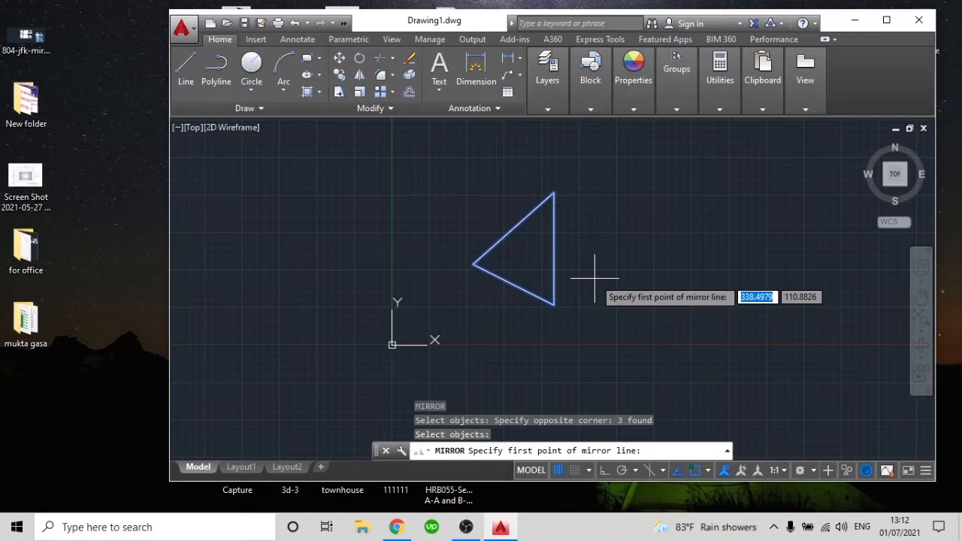
click(656, 309)
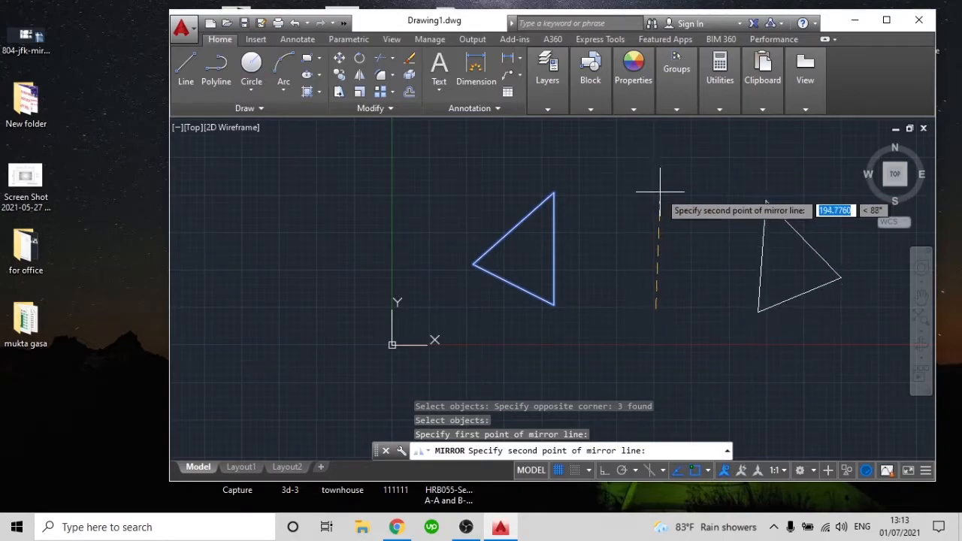
key(F8)
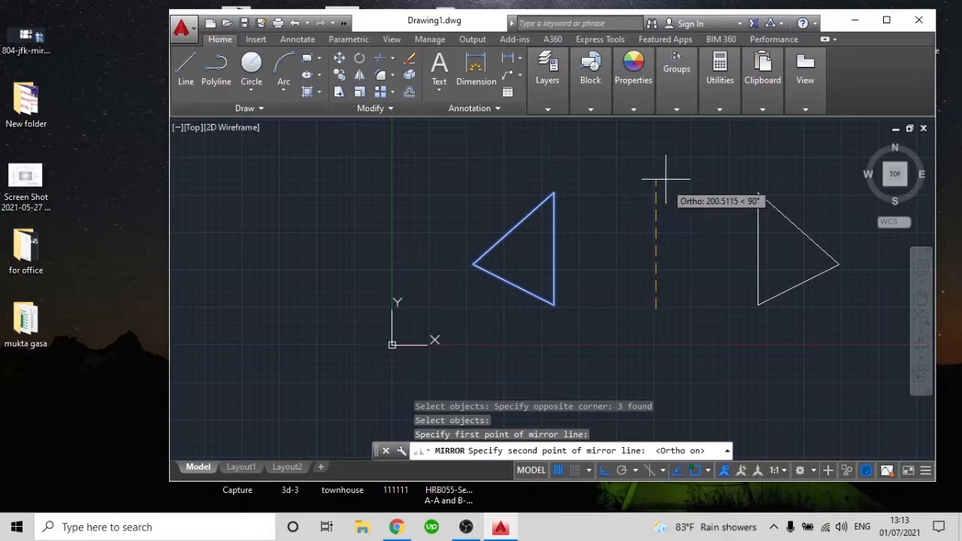
click(664, 172)
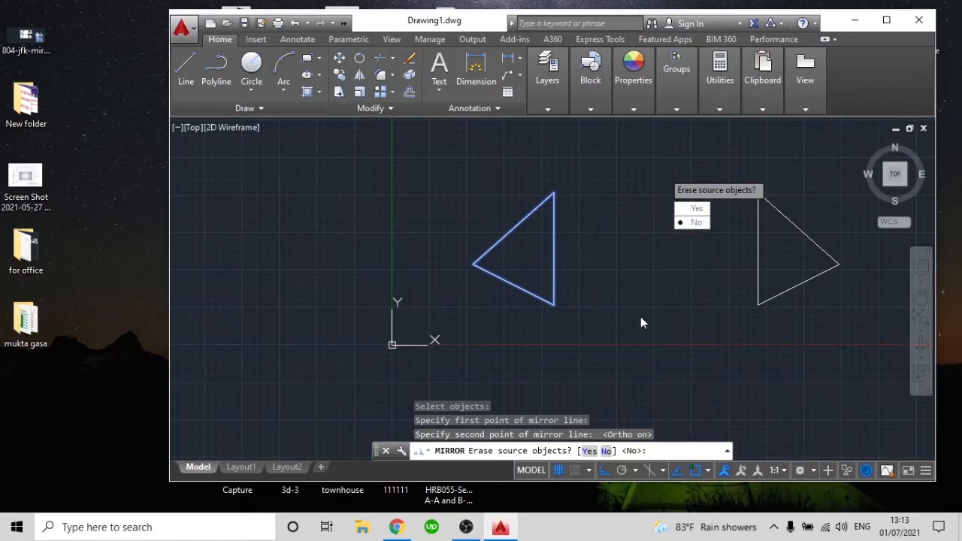
key(Return)
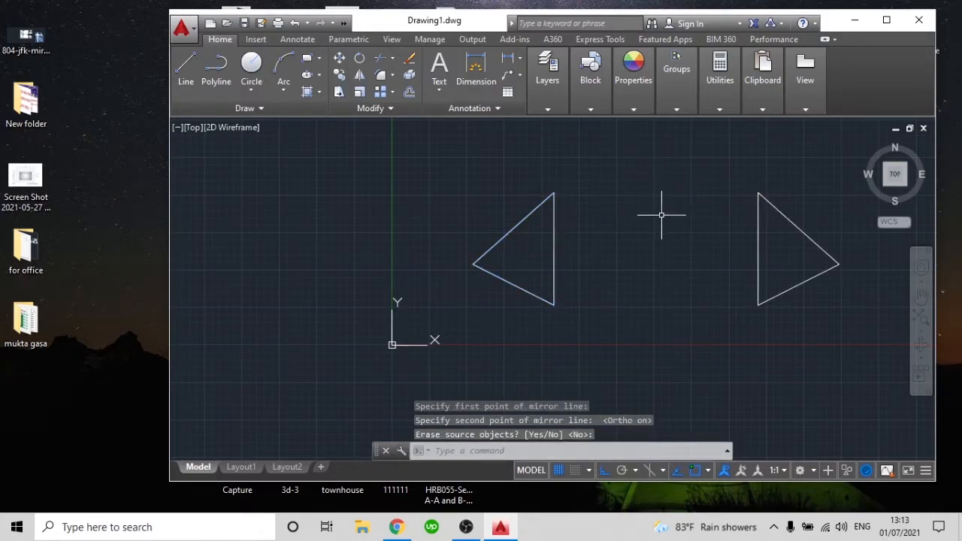
scroll(637, 288, down, 2)
scroll(637, 289, down, 2)
scroll(668, 283, up, 2)
middle_drag(669, 284, 587, 288)
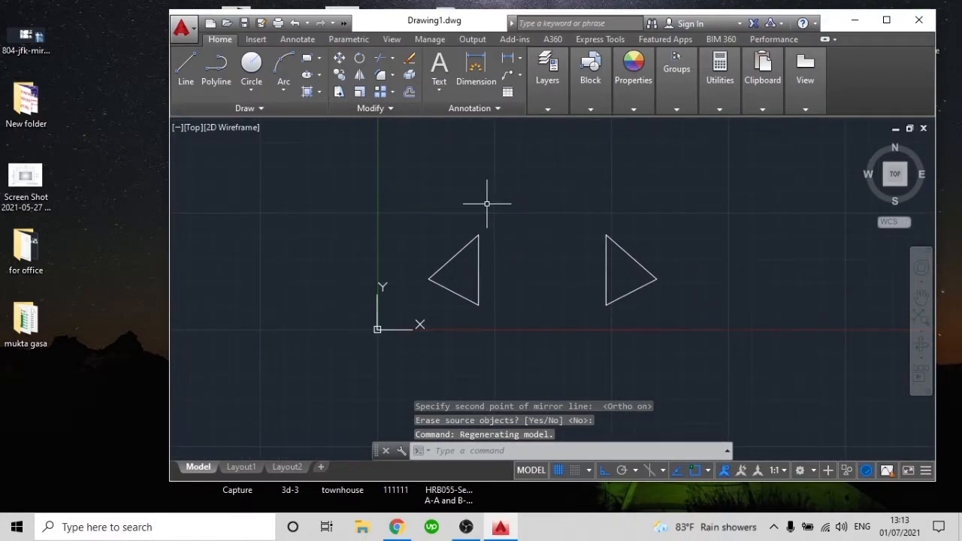
mouse_move(546, 315)
mouse_down()
mouse_move(538, 179)
mouse_move(540, 213)
mouse_up()
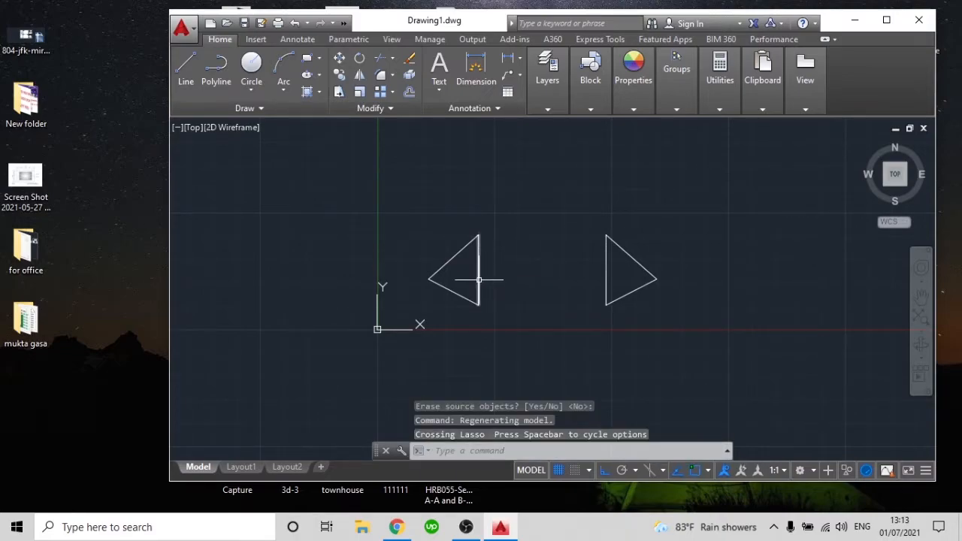
click(546, 278)
drag(545, 278, 573, 276)
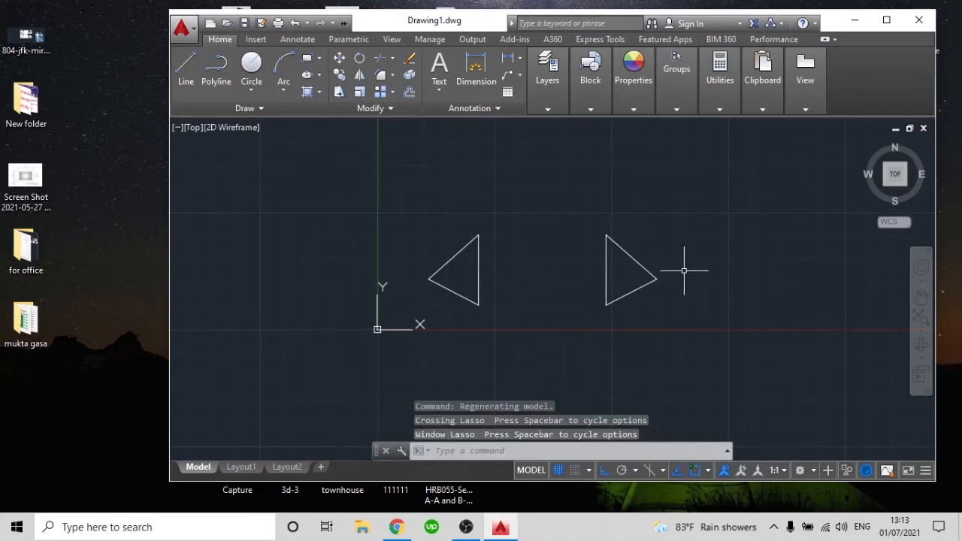
Delete the mirrored triangle on the right, keeping the original triangle
click(686, 330)
click(576, 224)
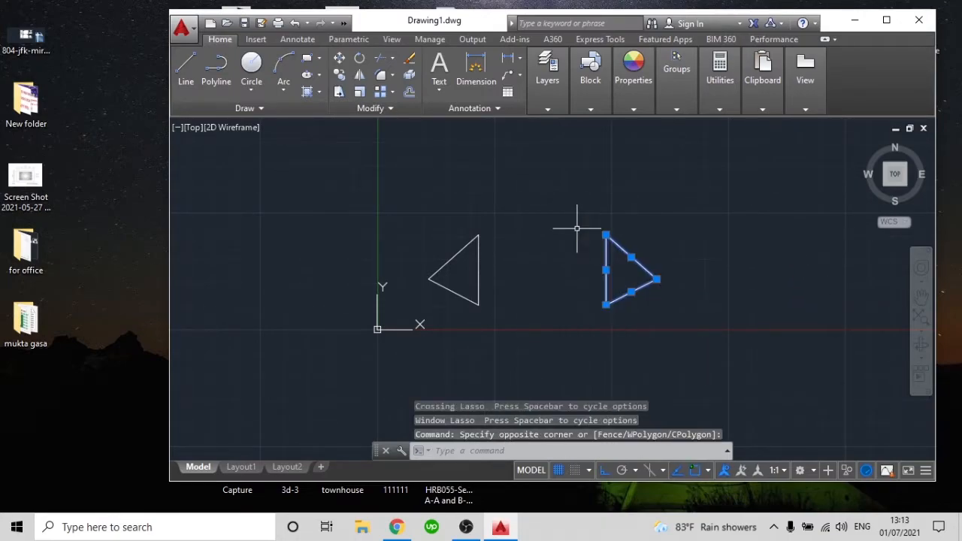
key(Delete)
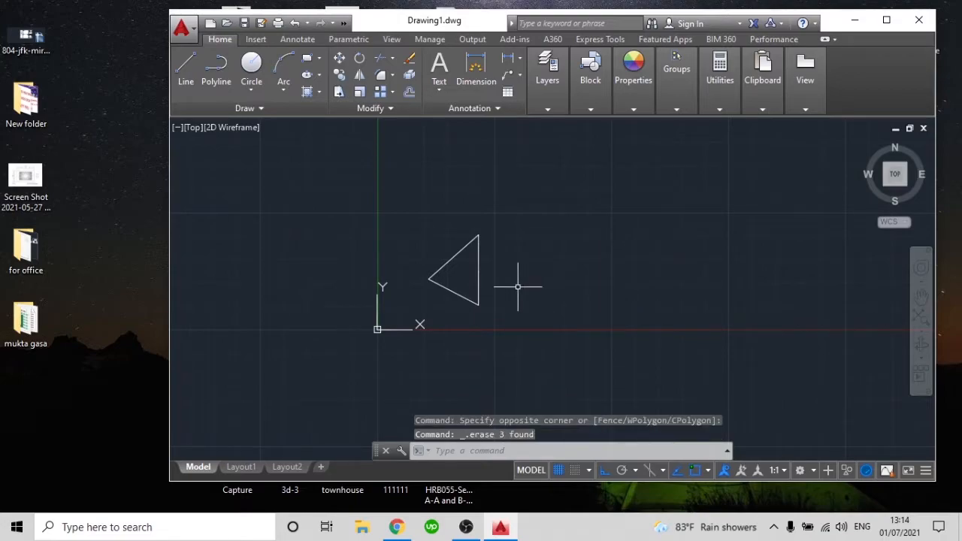
Mirror the triangle about its own vertical side, from the lower to the upper endpoint, without erasing the source objects
text(mi)
key(Return)
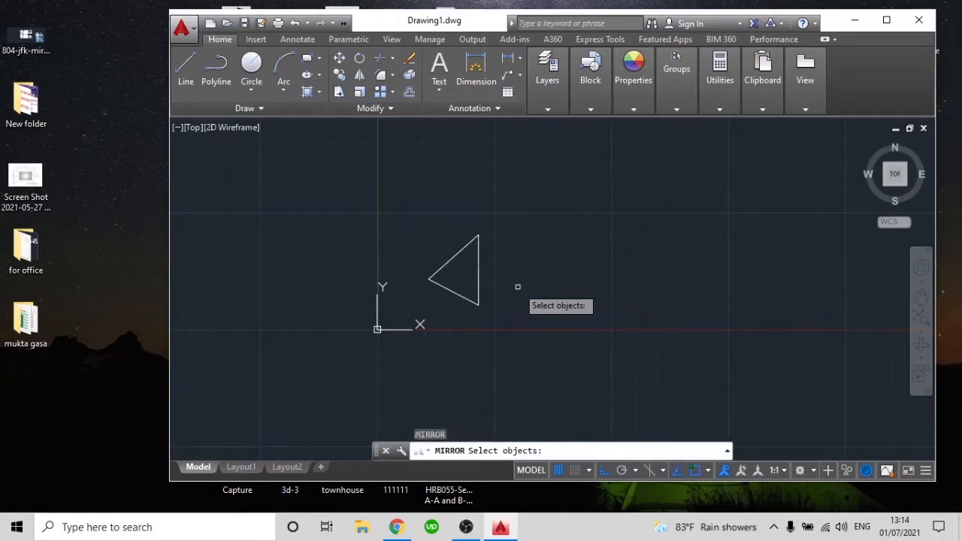
click(517, 315)
click(385, 185)
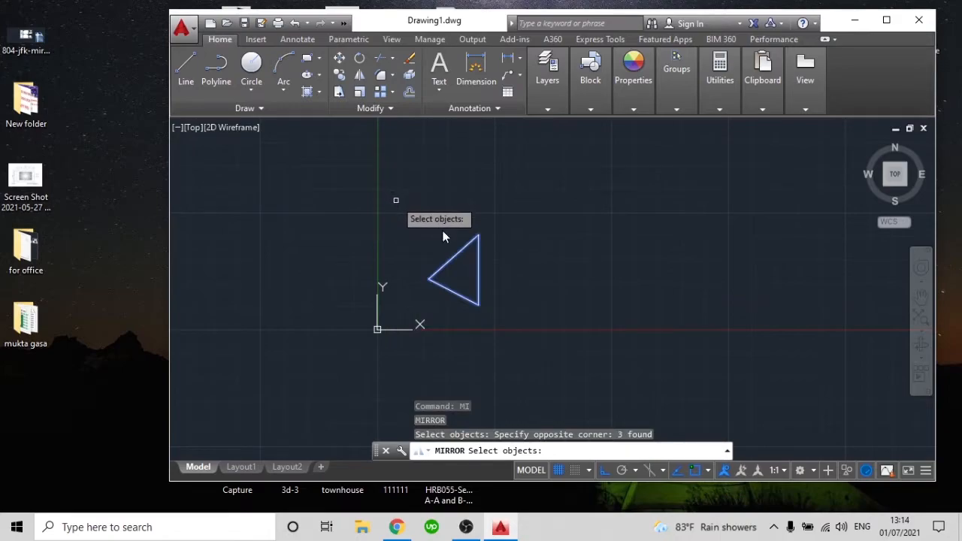
key(Return)
click(478, 305)
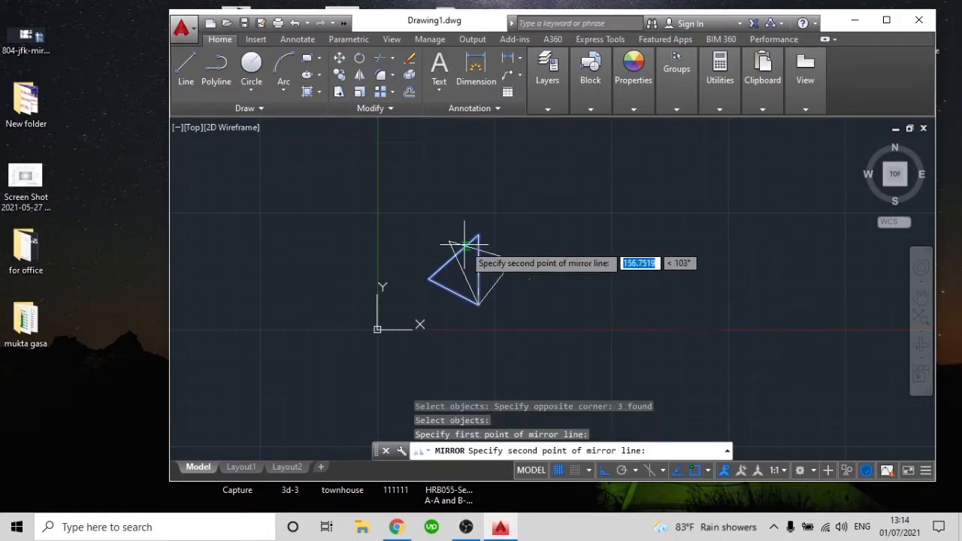
click(479, 233)
key(Return)
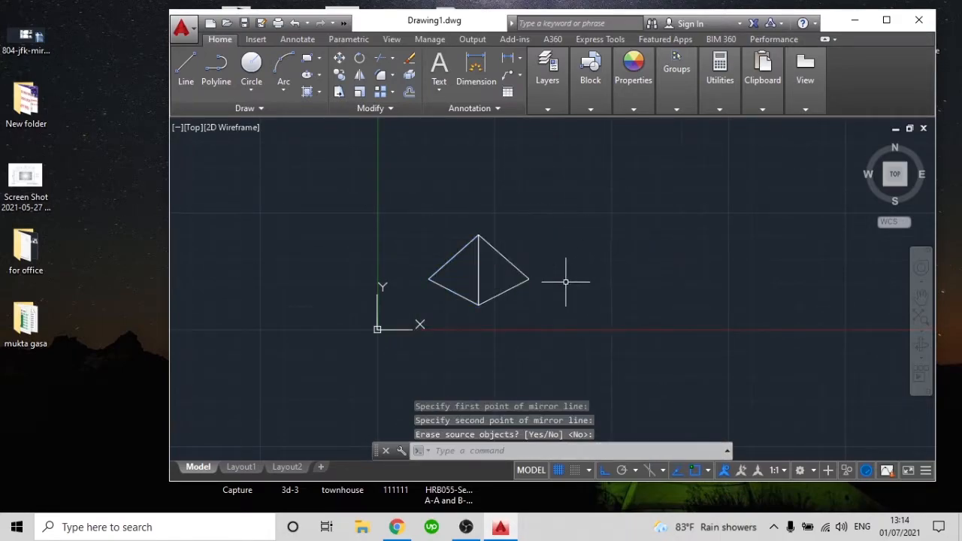
Delete both the original and the mirrored triangle to empty the drawing
scroll(484, 279, up, 6)
scroll(489, 214, down, 2)
scroll(490, 214, down, 2)
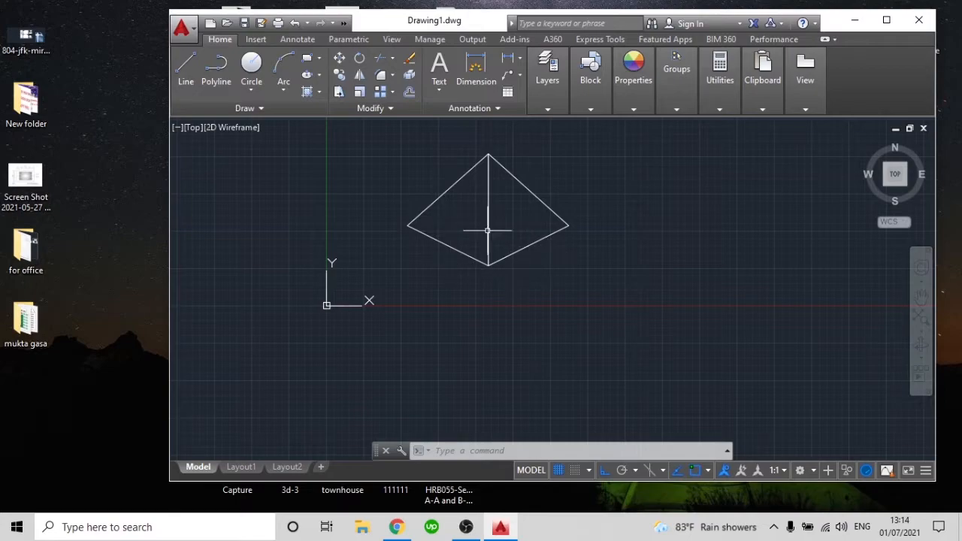
scroll(488, 231, down, 2)
click(564, 292)
click(452, 192)
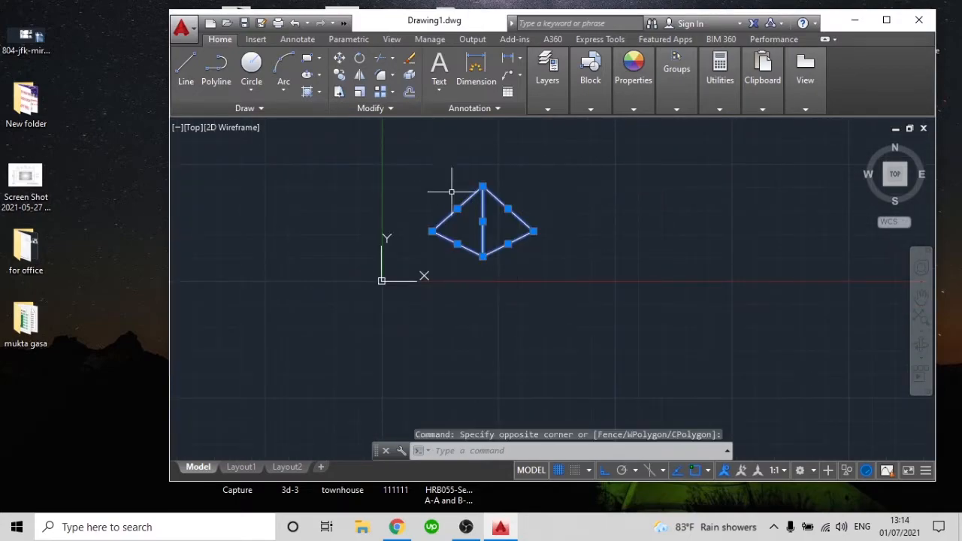
key(Delete)
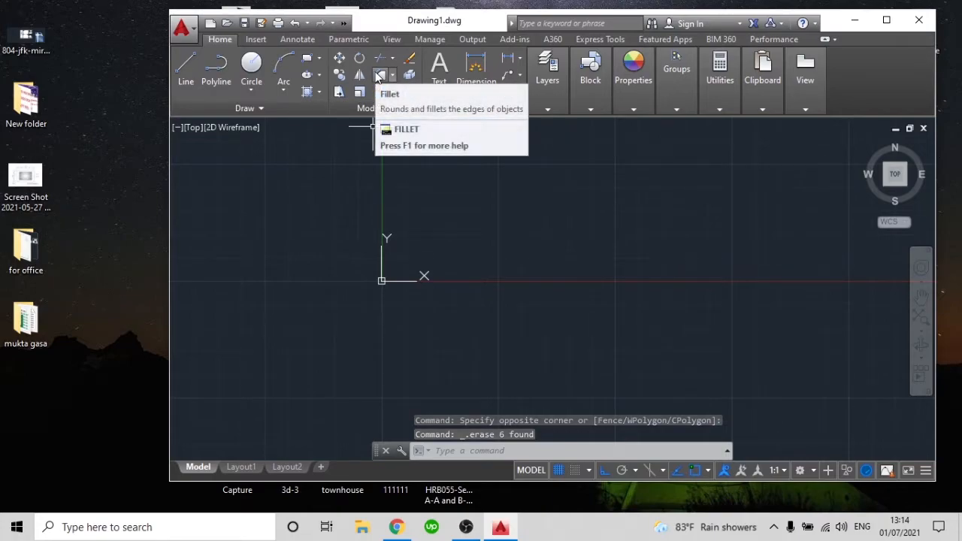
Draw a long horizontal line above the X axis, to the right of the origin, with Ortho on
text(l)
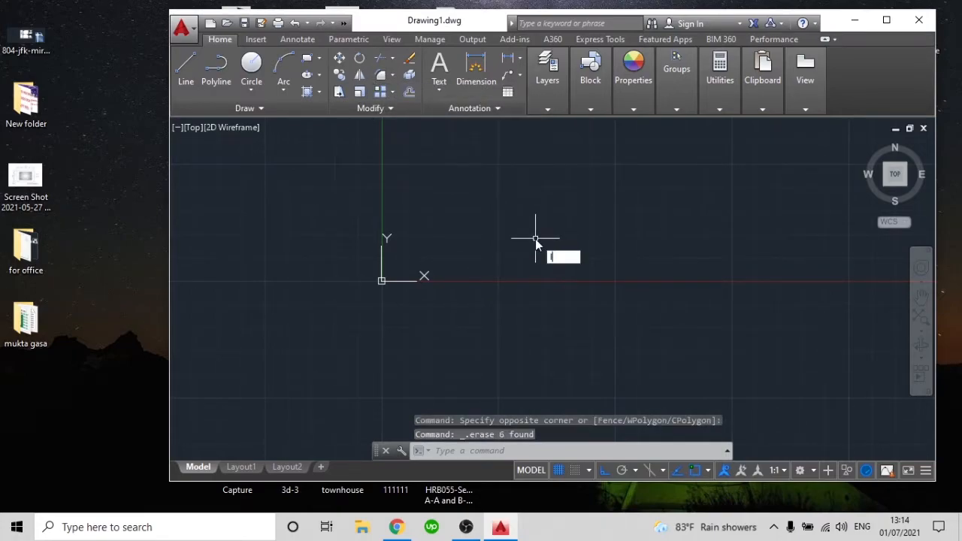
key(Return)
click(471, 223)
click(732, 222)
key(Return)
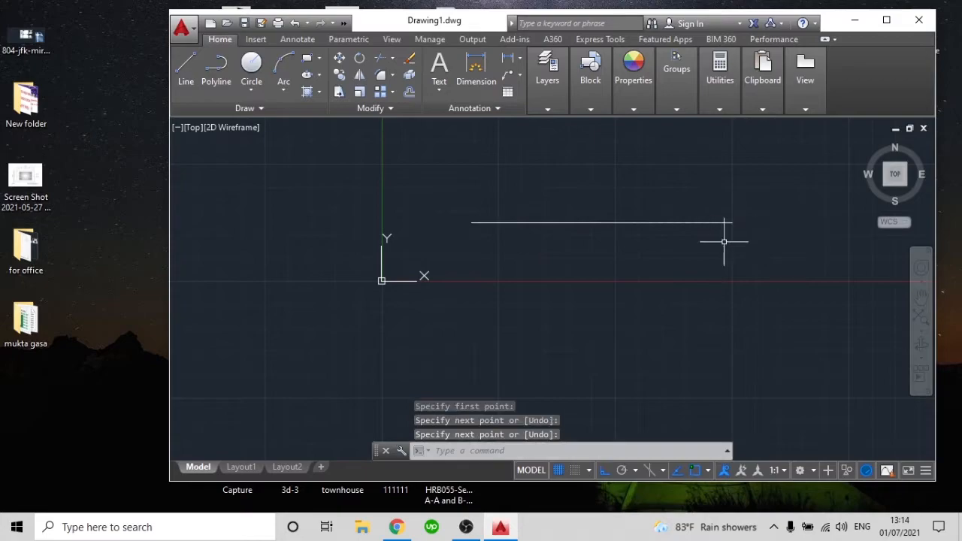
Draw a vertical line downward beneath the horizontal line's left end, leaving a gap between the two lines
key(Return)
click(473, 268)
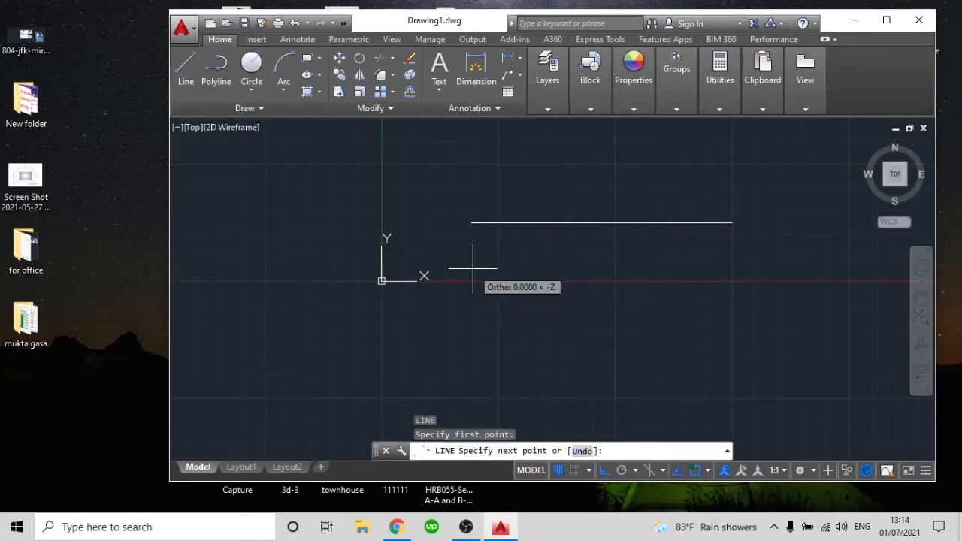
click(475, 379)
key(Return)
mouse_move(526, 296)
middle_down()
mouse_move(541, 258)
mouse_move(531, 275)
mouse_move(539, 308)
middle_up()
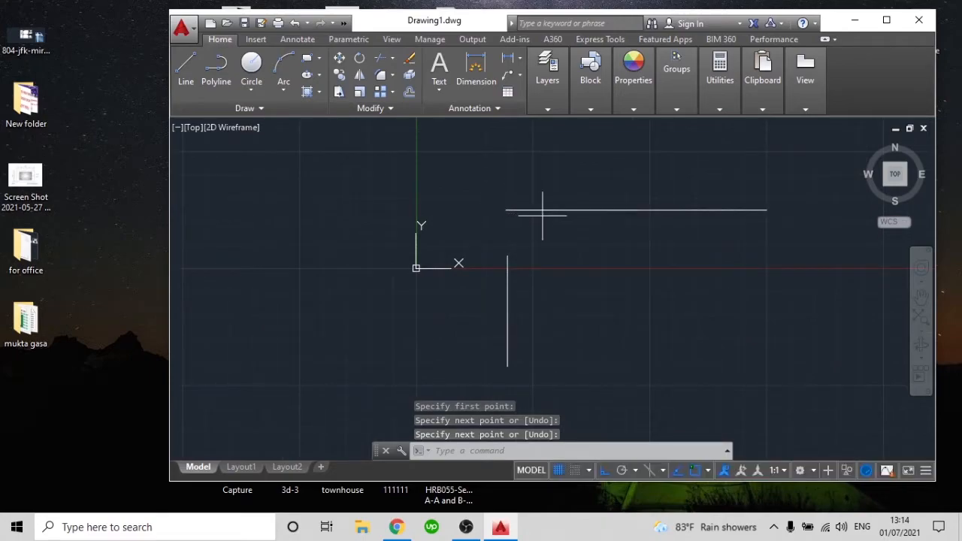
Shorten the horizontal line by stretching its left endpoint about 79 units inward along the line
click(525, 211)
click(506, 210)
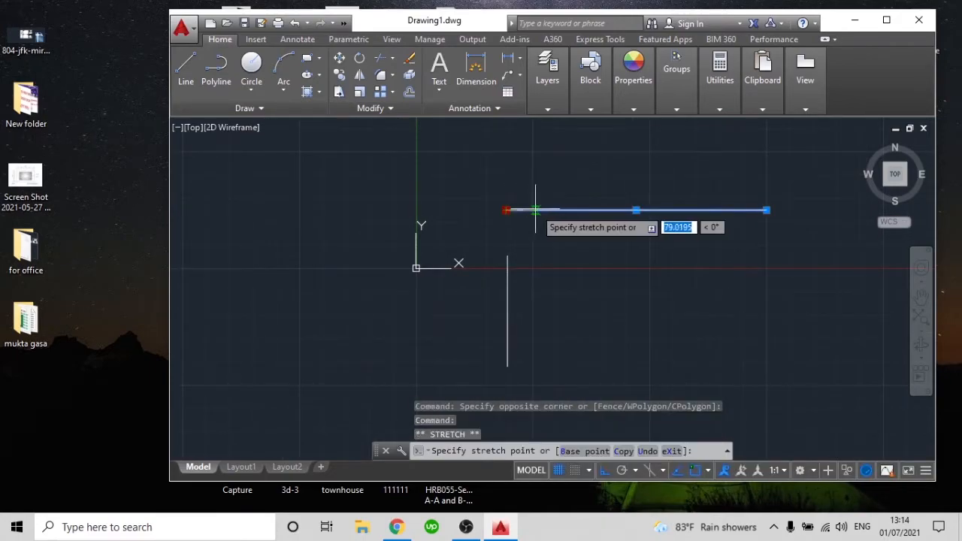
key(Escape)
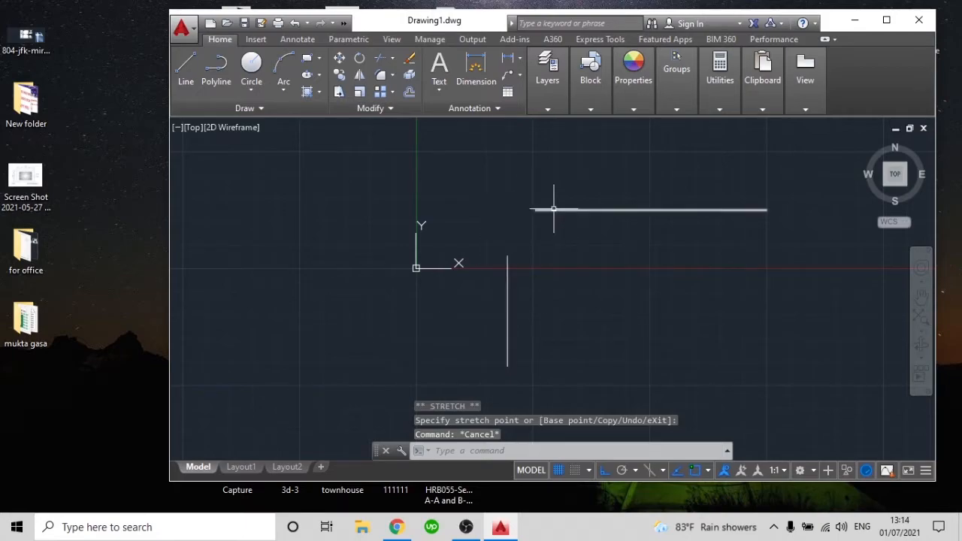
Stretch the vertical line's upper endpoint straight up, past the level of the horizontal line
click(507, 268)
click(508, 255)
click(507, 188)
Stretch the horizontal line's left endpoint back so that it meets the vertical line
click(550, 206)
click(535, 210)
click(536, 211)
click(507, 211)
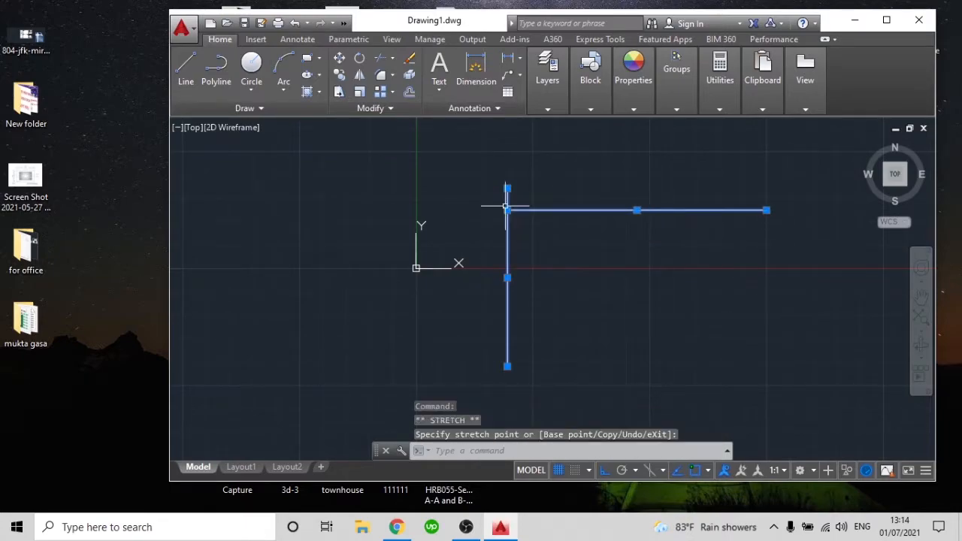
Stretch the vertical line's upper endpoint down to the horizontal line's left endpoint to form a corner, and clear the selection
click(507, 189)
click(507, 211)
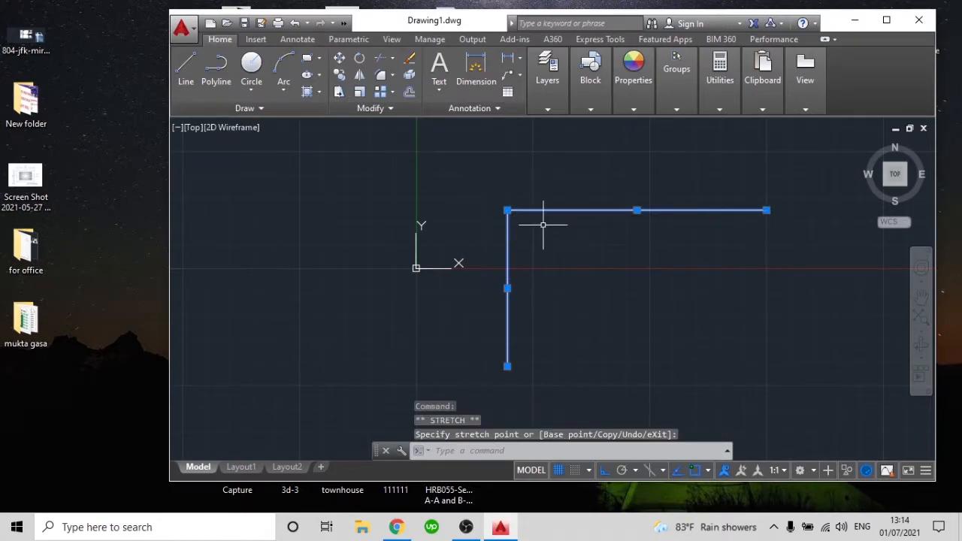
key(Escape)
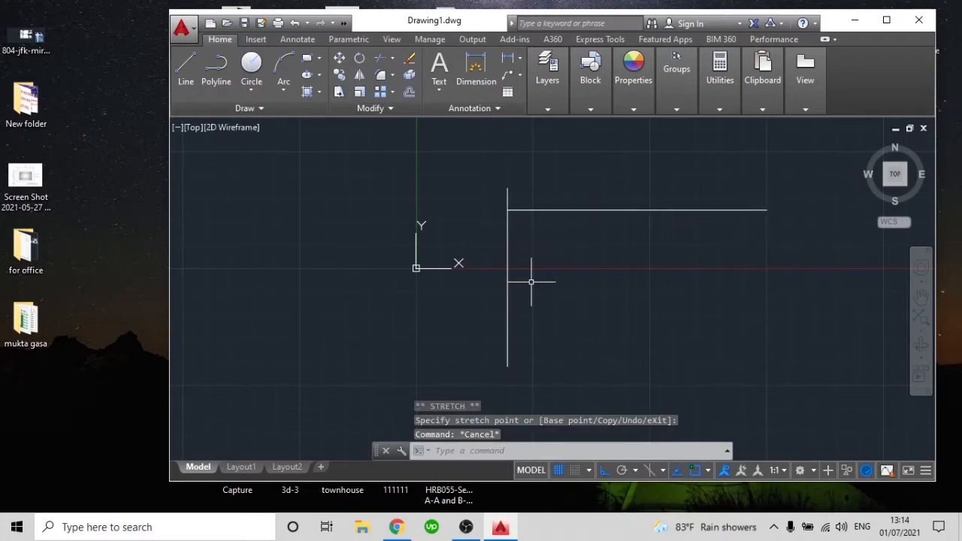
Undo the last three grip edits on the horizontal and vertical lines
key(ctrl+z)
key(ctrl+z)
key(ctrl+z)
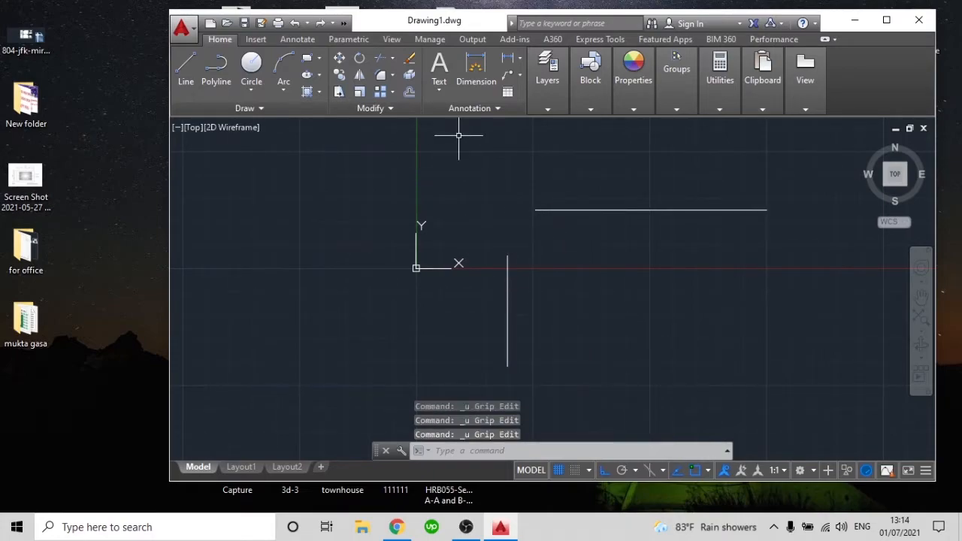
key(Escape)
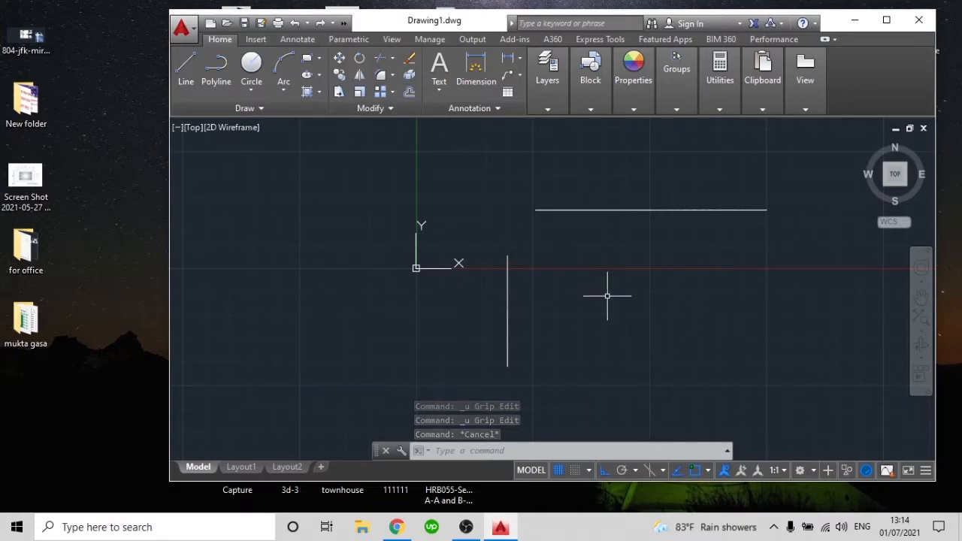
Join the horizontal and vertical lines into a sharp corner with a zero-radius Fillet, and undo it
text(f)
key(Return)
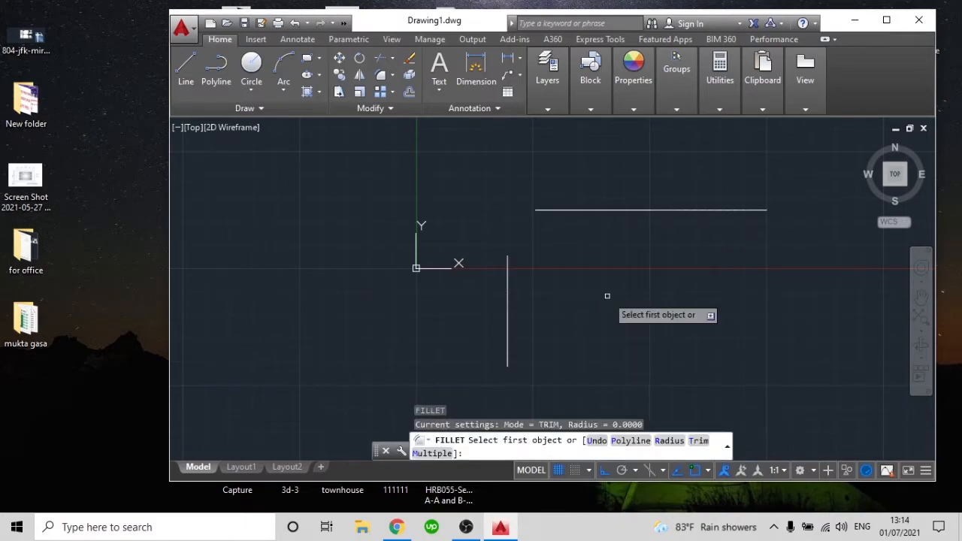
click(589, 207)
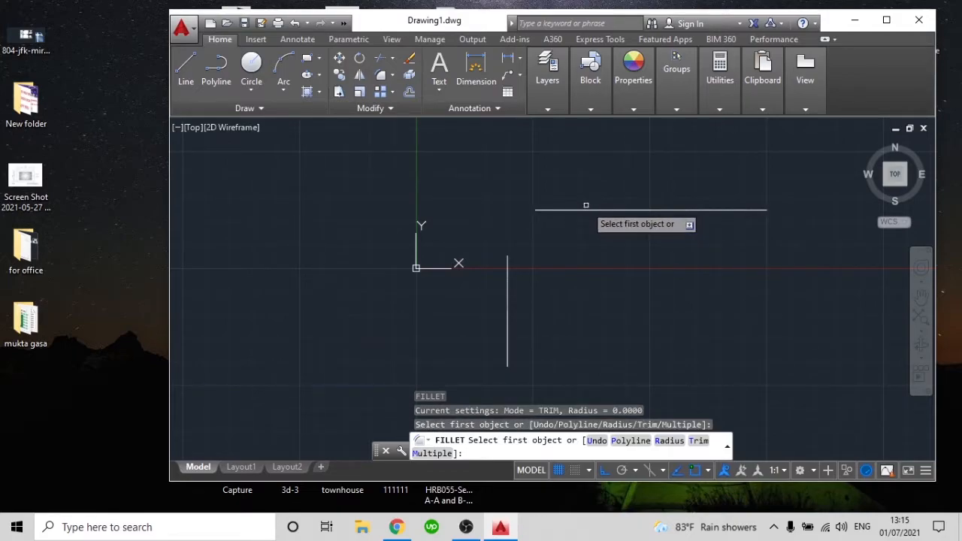
click(586, 211)
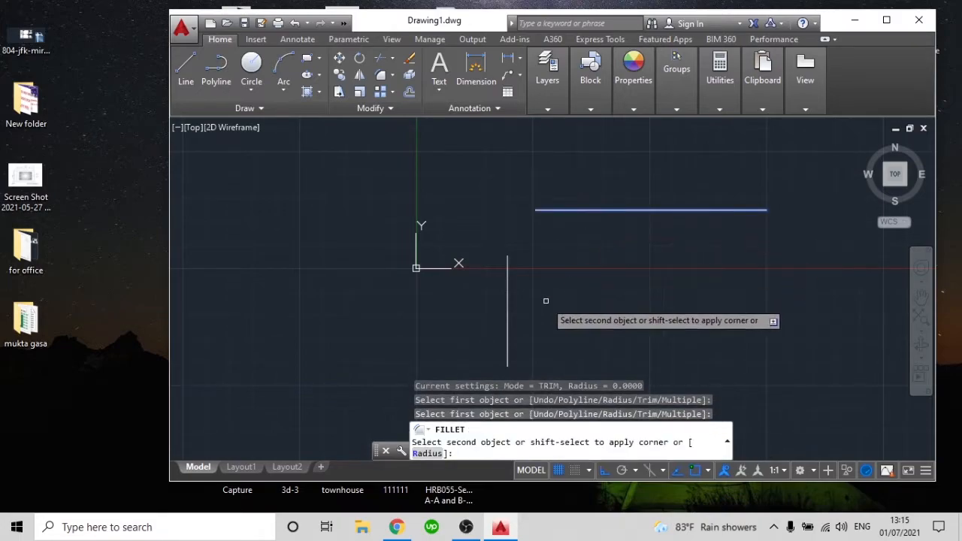
click(507, 277)
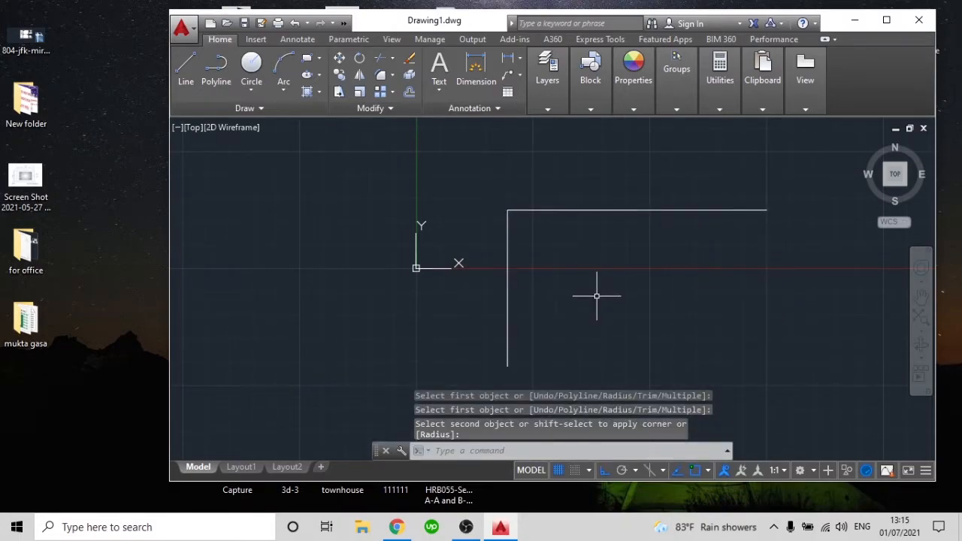
key(ctrl+z)
Repeat the zero-radius Fillet on the two lines to inspect their corner up close, and undo it
text(f)
key(Return)
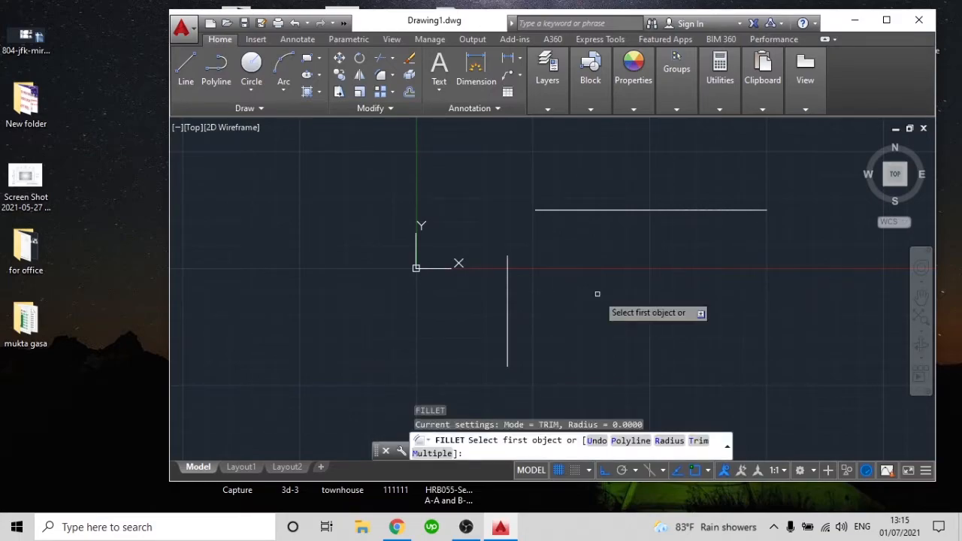
click(587, 211)
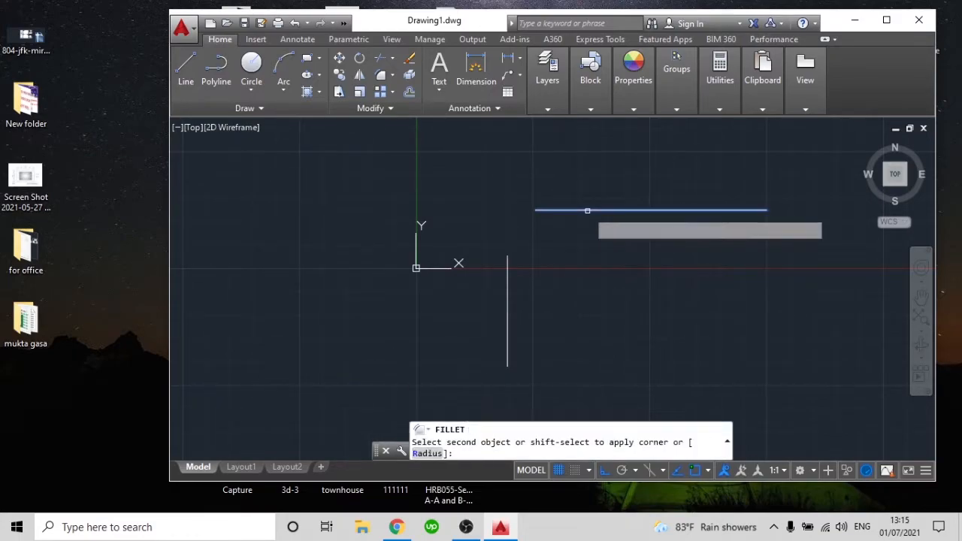
click(511, 283)
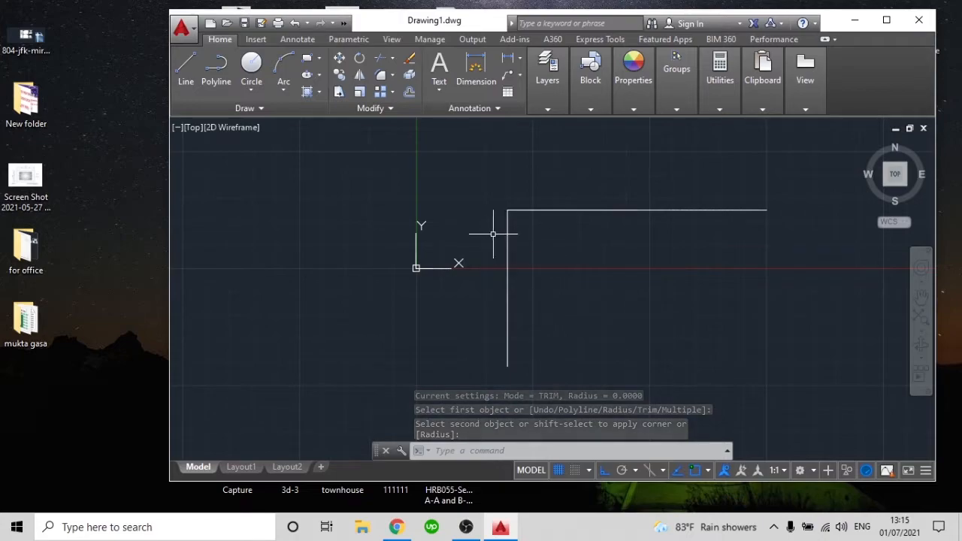
scroll(491, 172, up, 5)
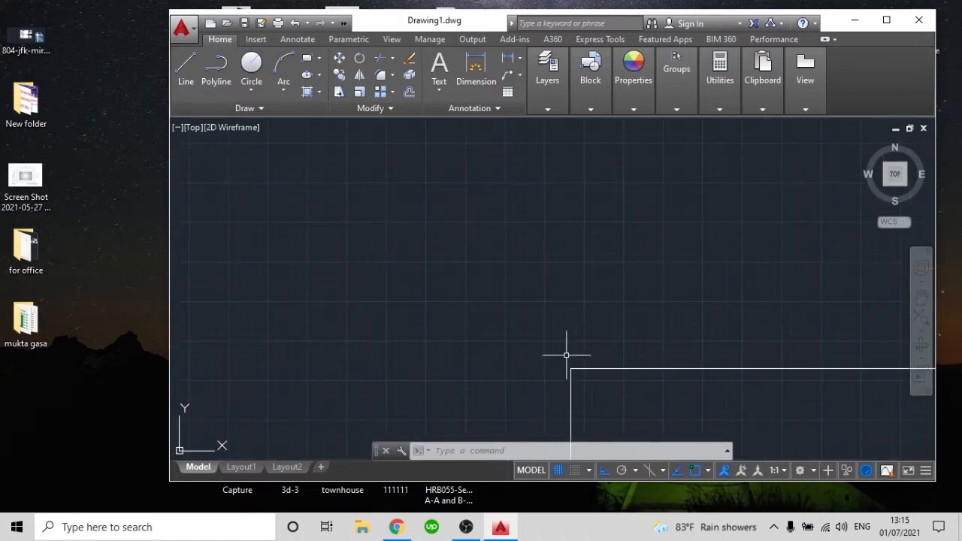
scroll(606, 384, down, 6)
mouse_move(622, 384)
middle_down()
mouse_move(578, 215)
mouse_move(548, 240)
middle_up()
scroll(578, 215, down, 2)
scroll(573, 242, up, 3)
scroll(552, 204, down, 2)
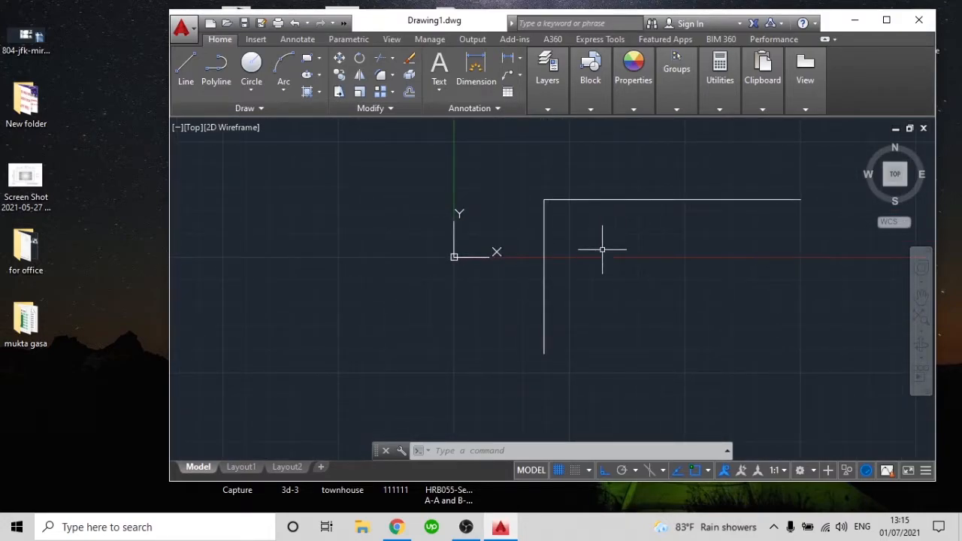
key(ctrl+z)
key(ctrl+z)
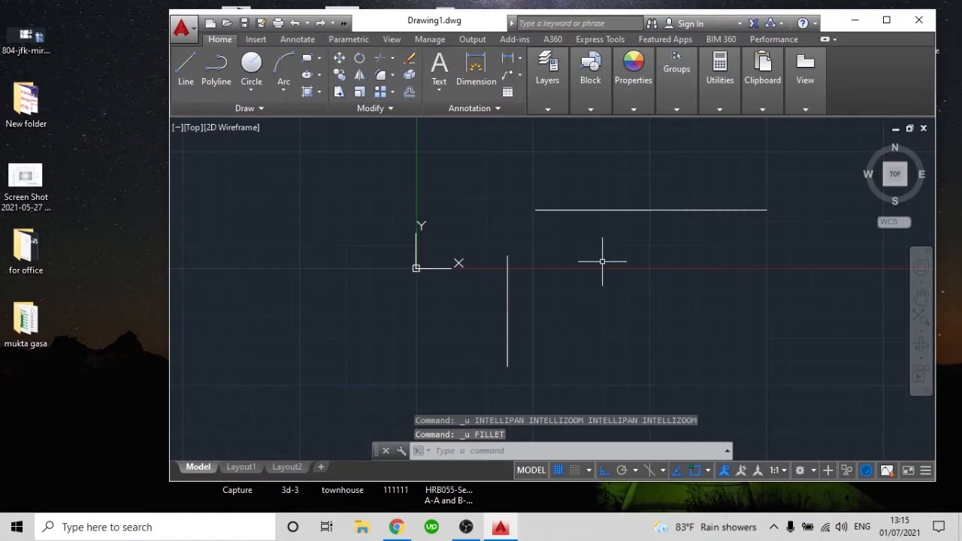
Fillet the horizontal line and the vertical line with a radius of 3
key(Return)
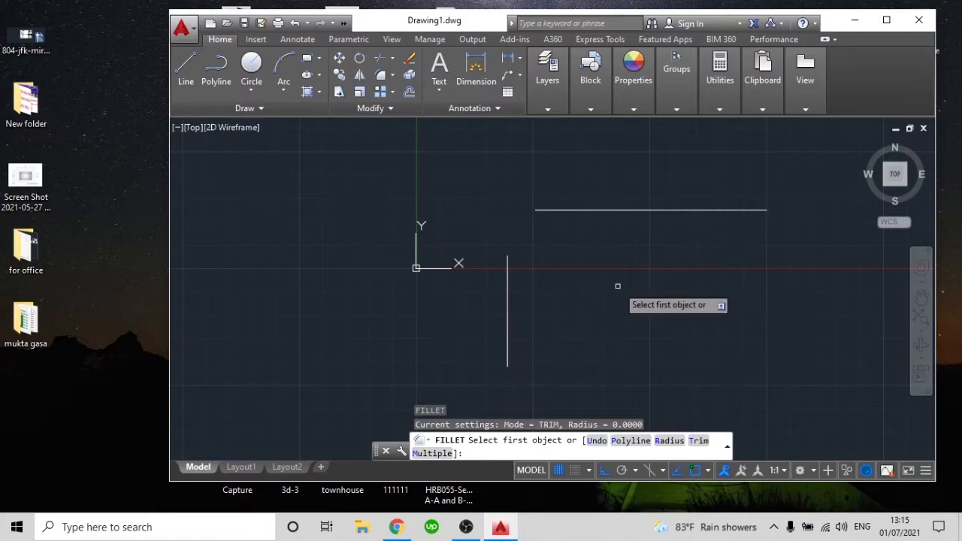
text(r)
key(Return)
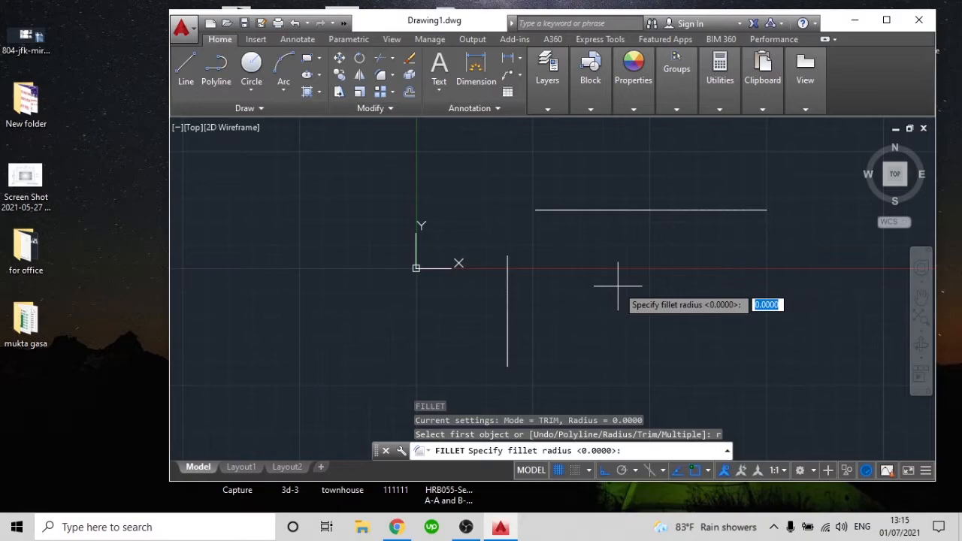
text(3)
key(Return)
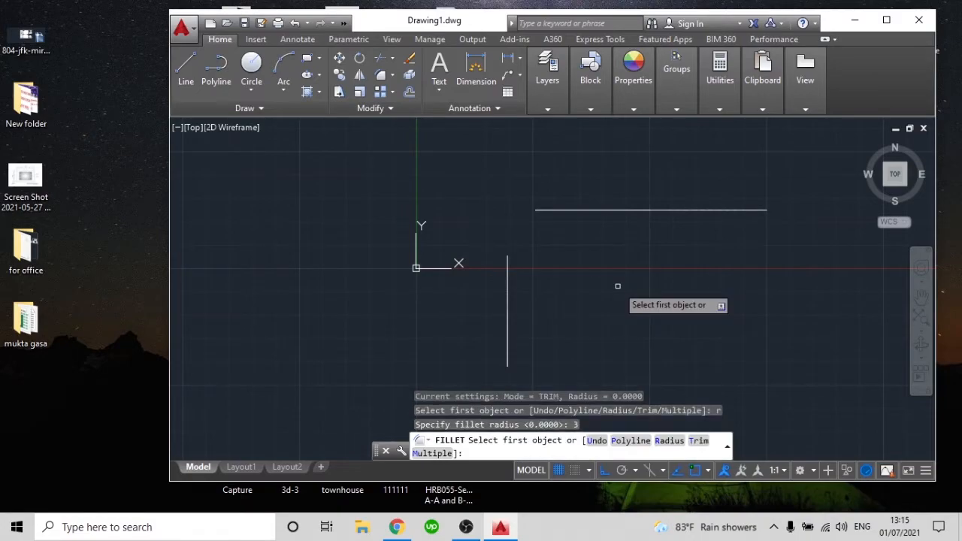
click(563, 211)
click(504, 307)
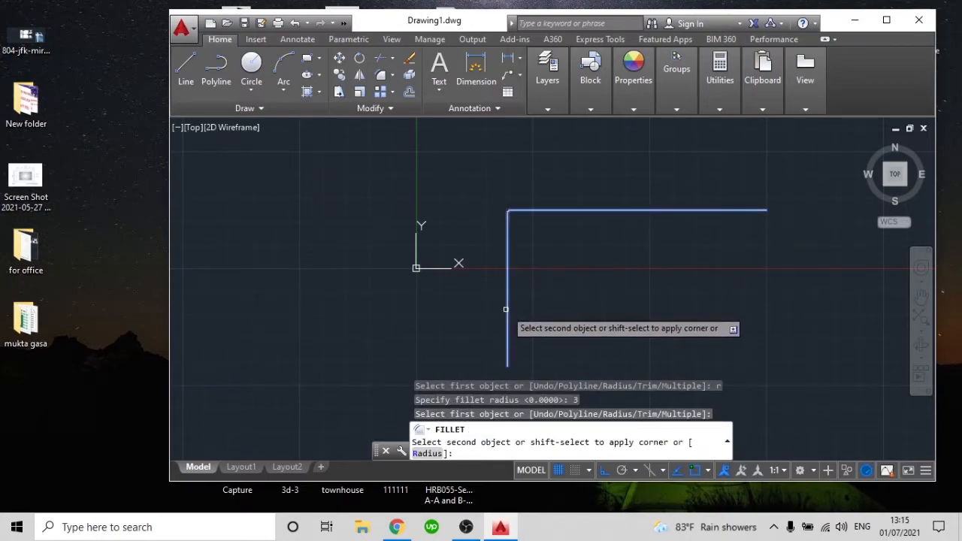
scroll(520, 216, up, 6)
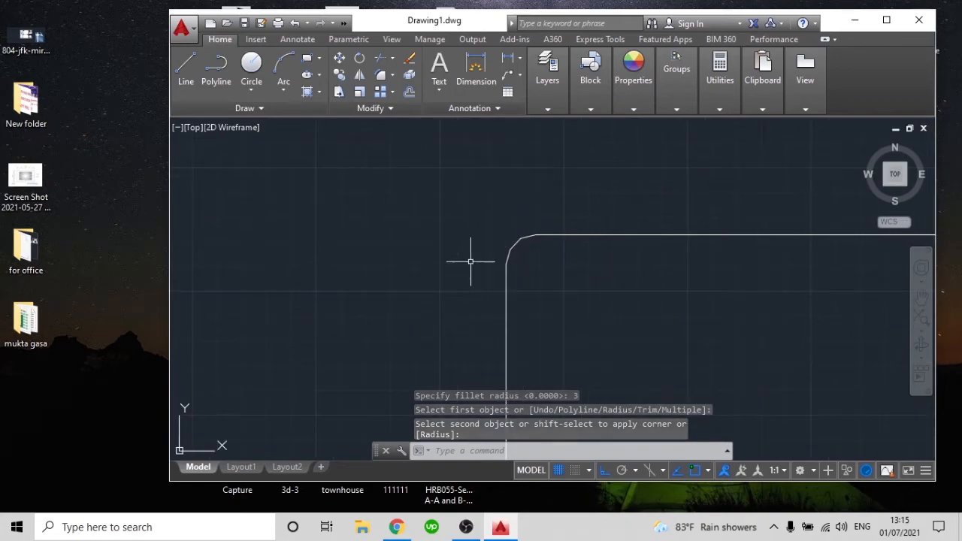
Delete the radius-3 fillet arc between the two lines
click(519, 241)
click(503, 219)
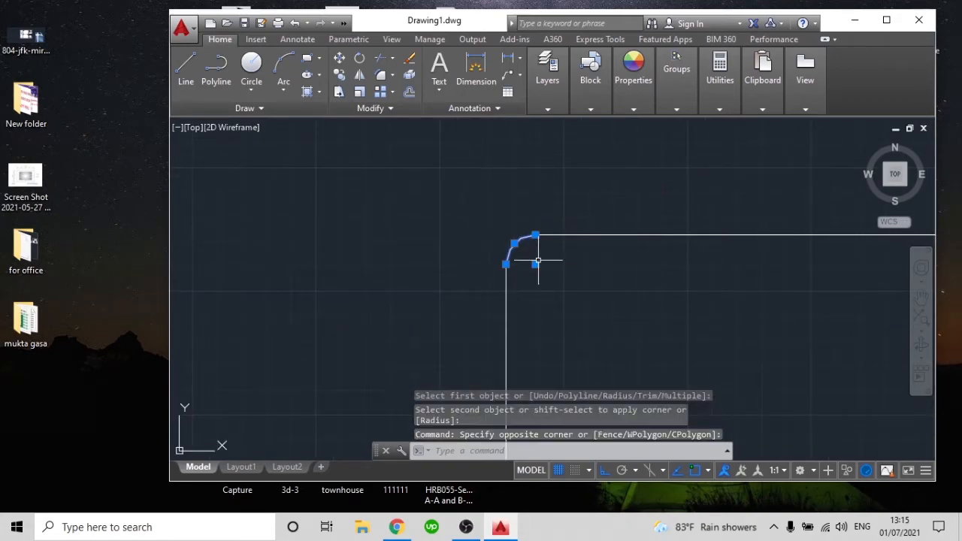
key(Delete)
Fillet the vertical line and the horizontal line with a radius of 10
mouse_move(537, 258)
middle_down()
mouse_move(574, 307)
mouse_move(515, 216)
middle_up()
text(f)
key(Return)
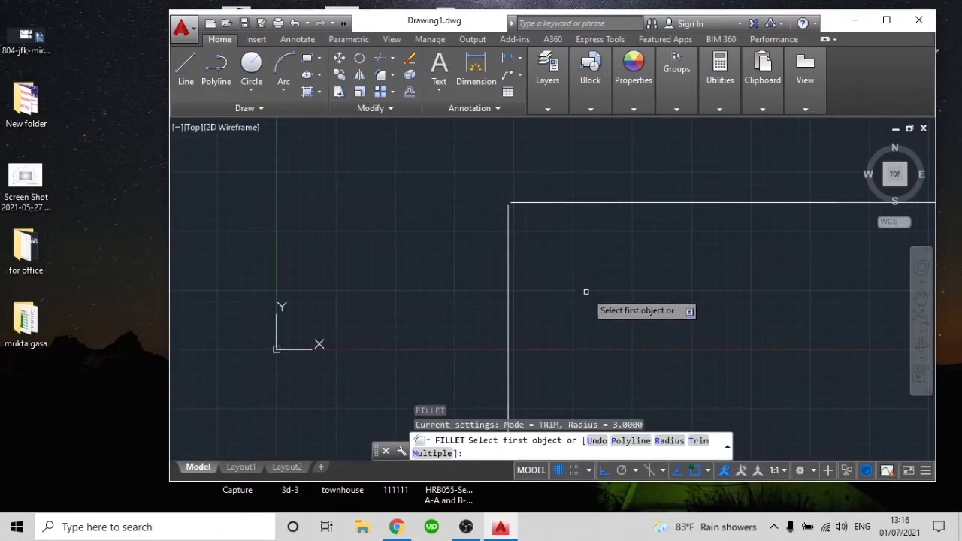
text(r)
key(Return)
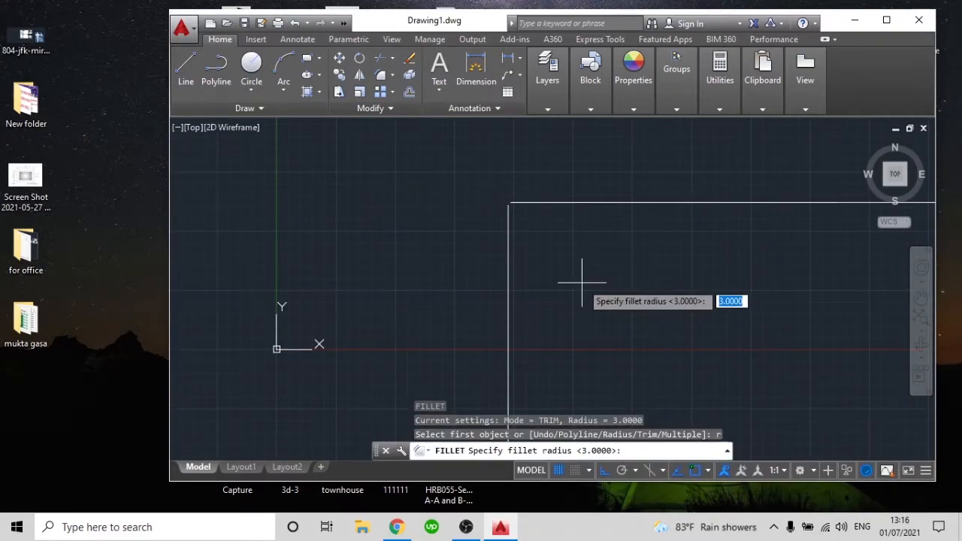
text(10)
key(Return)
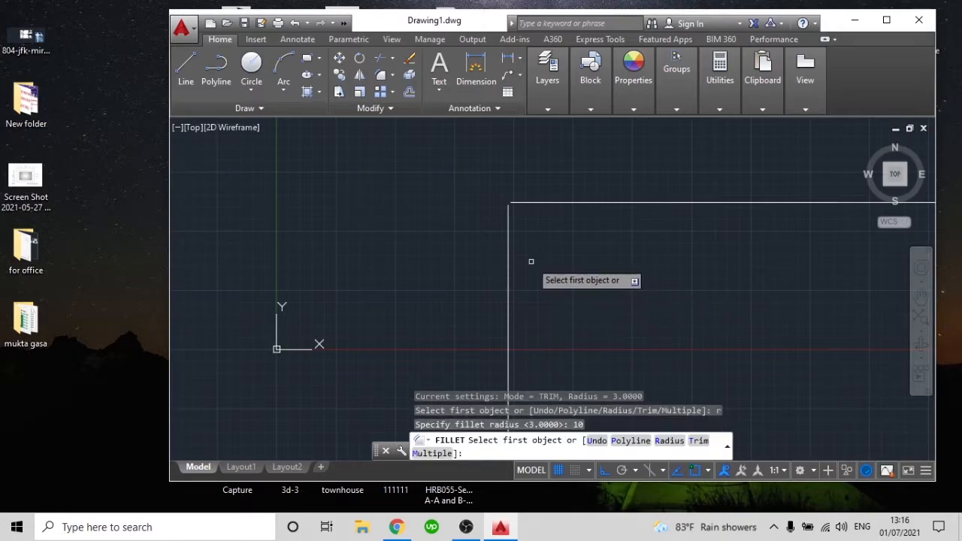
click(510, 275)
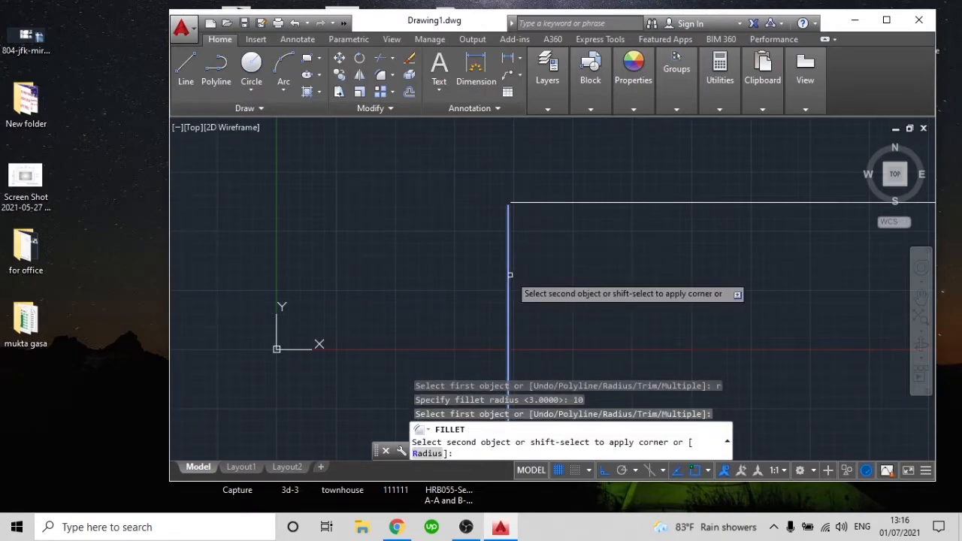
click(600, 202)
Inspect the radius-10 fillet arc at the corner and delete it
scroll(509, 184, up, 7)
scroll(519, 260, down, 5)
middle_drag(519, 260, 510, 211)
scroll(516, 228, up, 7)
scroll(539, 221, down, 7)
click(531, 222)
key(Delete)
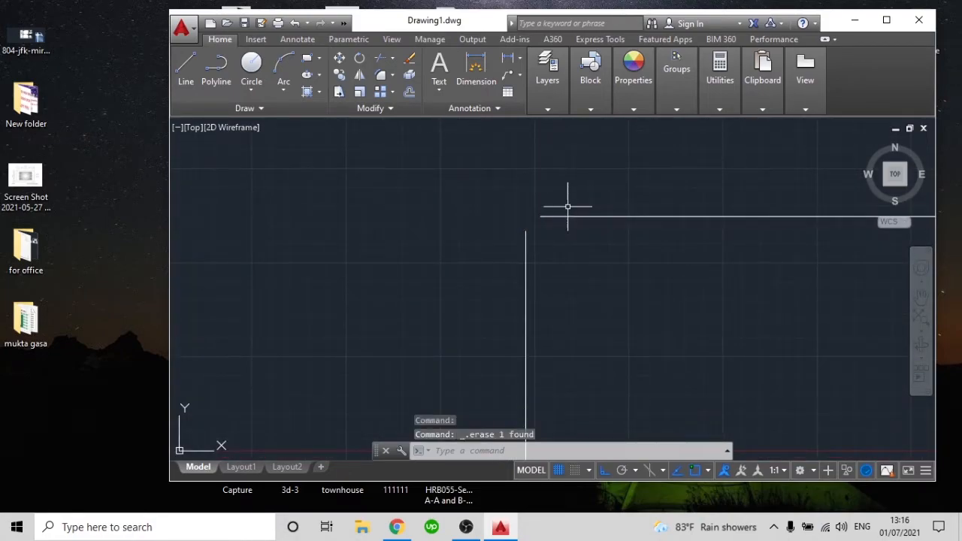
click(393, 76)
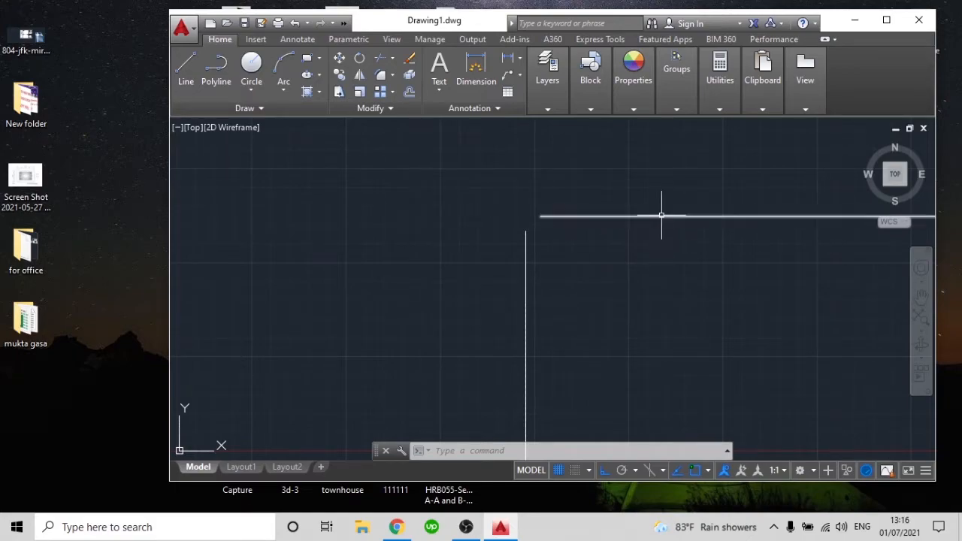
scroll(554, 292, down, 3)
middle_drag(563, 275, 545, 265)
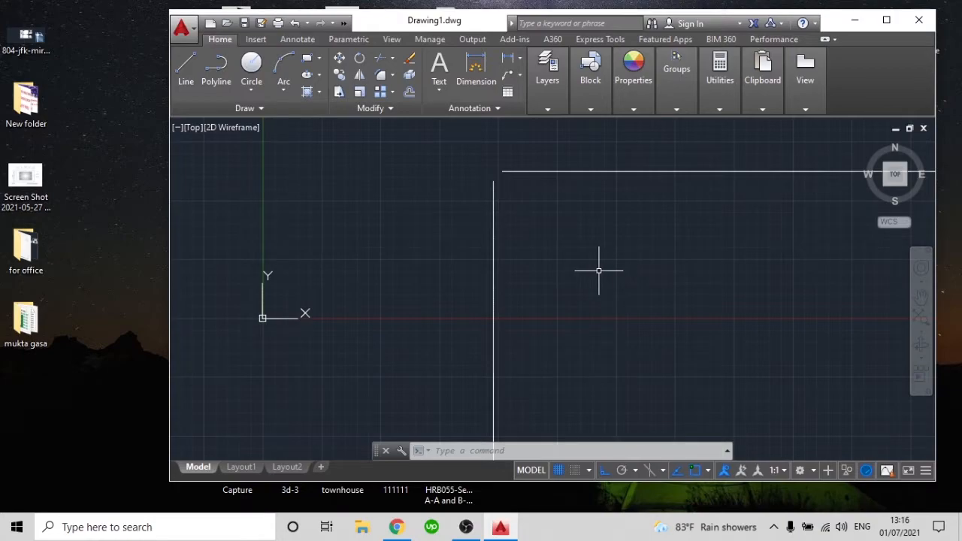
text(CH)
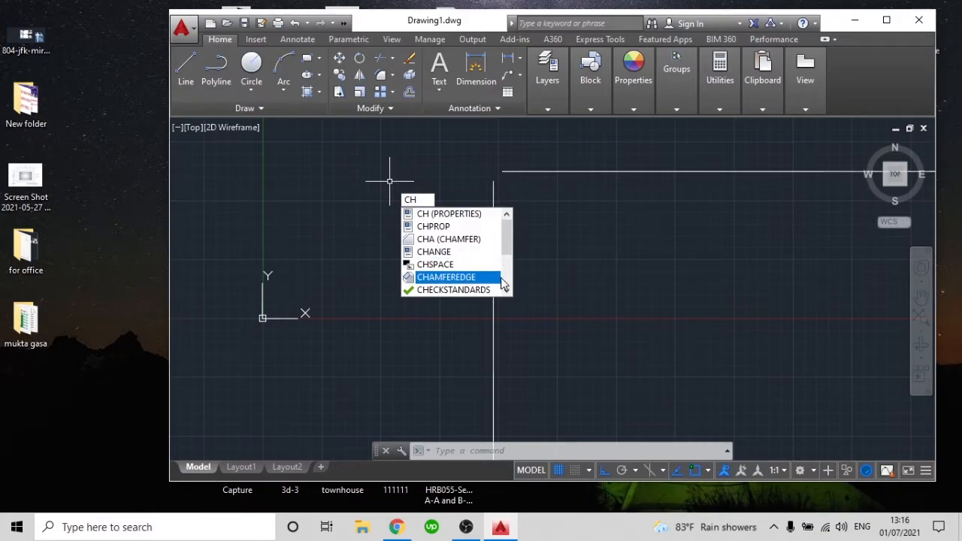
text(AMFER)
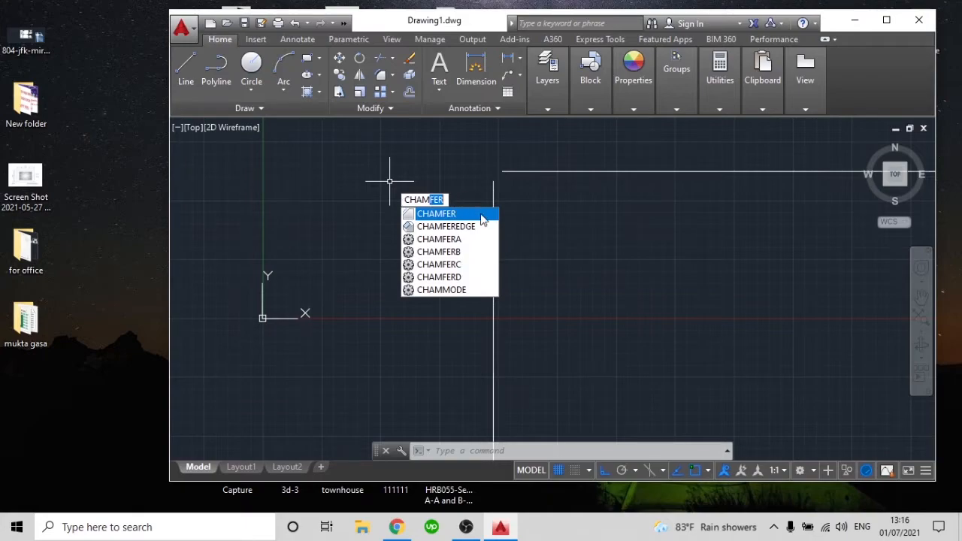
click(392, 78)
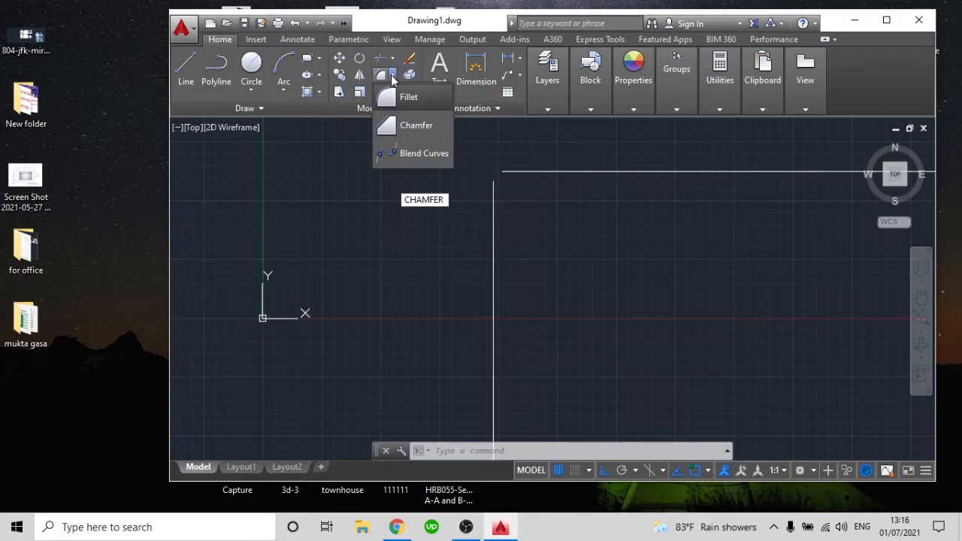
click(397, 125)
key(Escape)
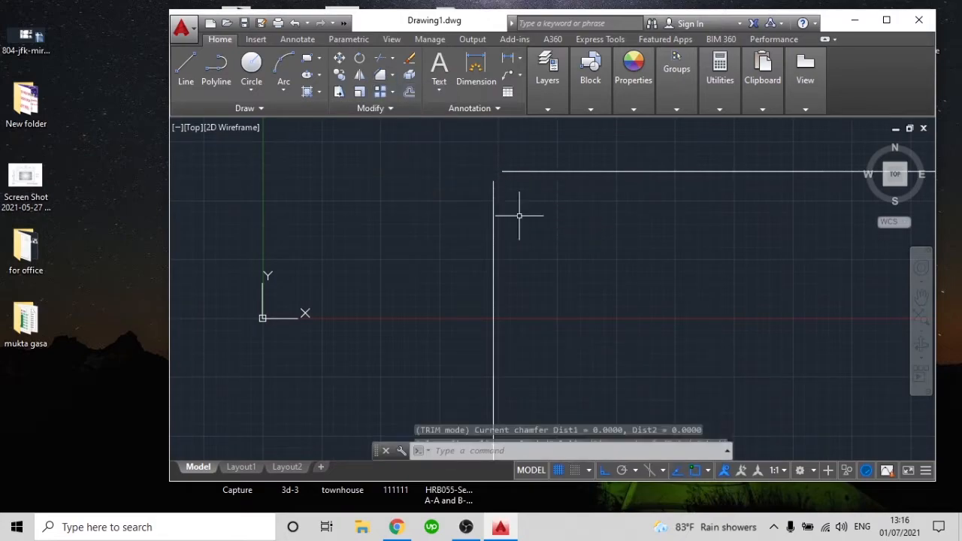
Chamfer the horizontal line and the vertical line with both distances at 0 to join them in a sharp corner
text(CHAMFER)
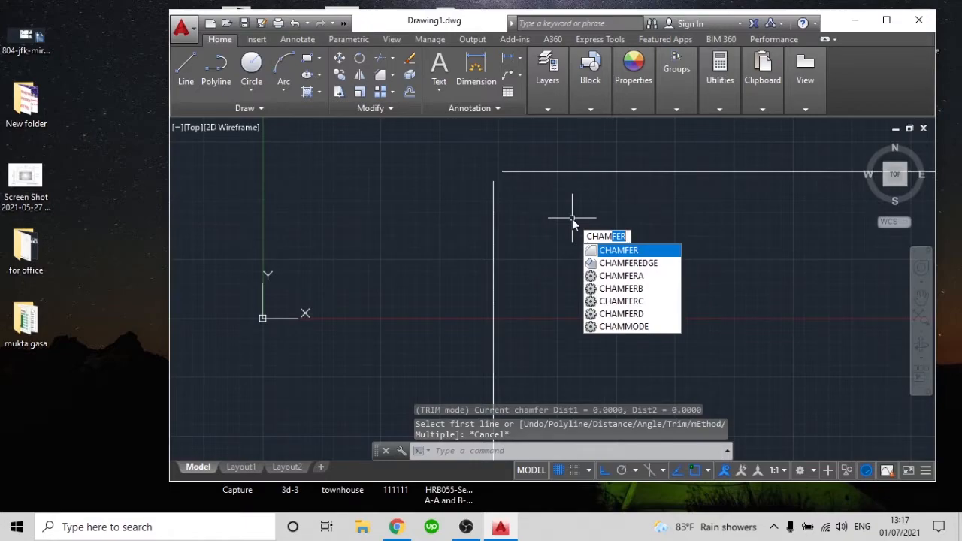
key(Return)
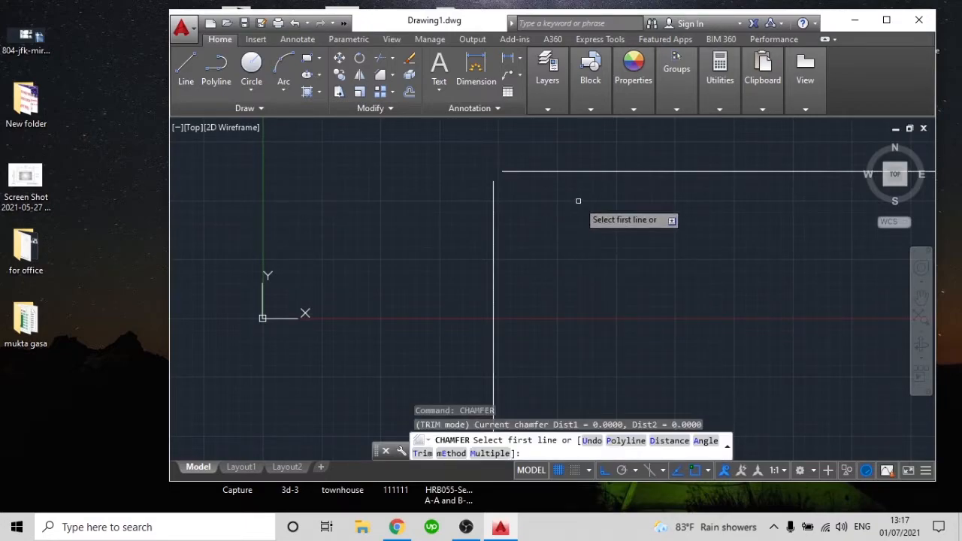
click(604, 172)
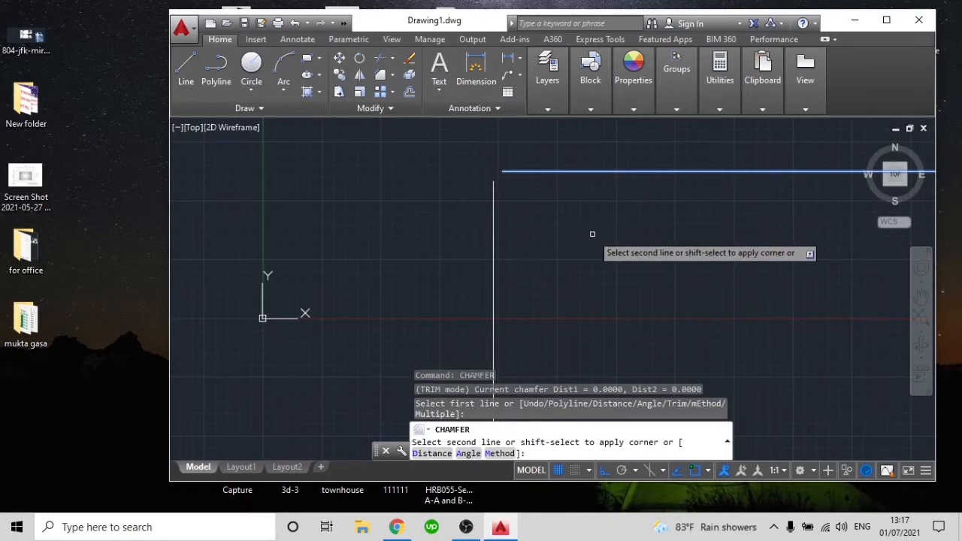
click(493, 232)
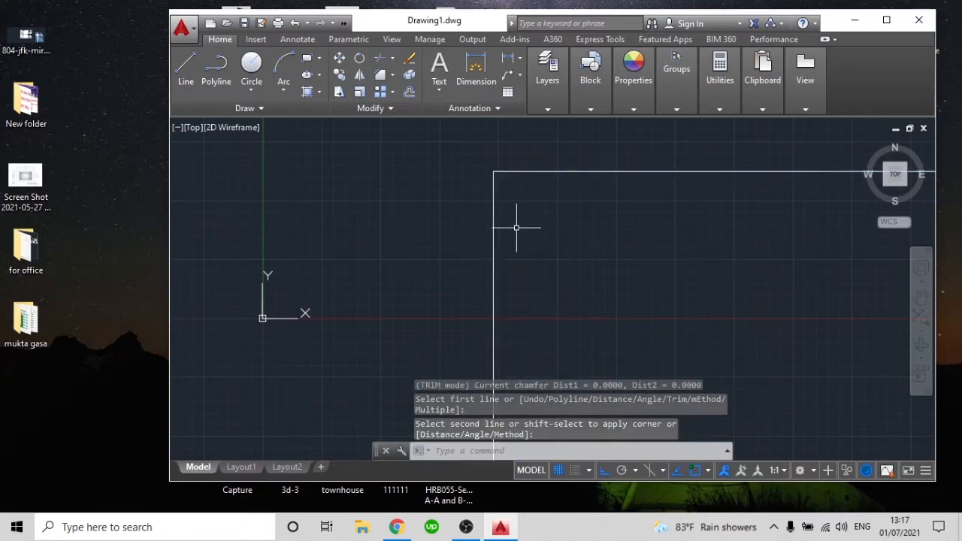
Examine the corner where the chamfered horizontal and vertical lines meet
scroll(497, 169, up, 3)
scroll(442, 154, up, 6)
middle_drag(429, 160, 572, 311)
scroll(440, 233, up, 5)
scroll(498, 298, up, 3)
scroll(467, 251, up, 7)
scroll(510, 328, down, 3)
mouse_move(518, 340)
middle_down()
mouse_move(541, 359)
mouse_move(474, 207)
middle_up()
scroll(475, 209, down, 5)
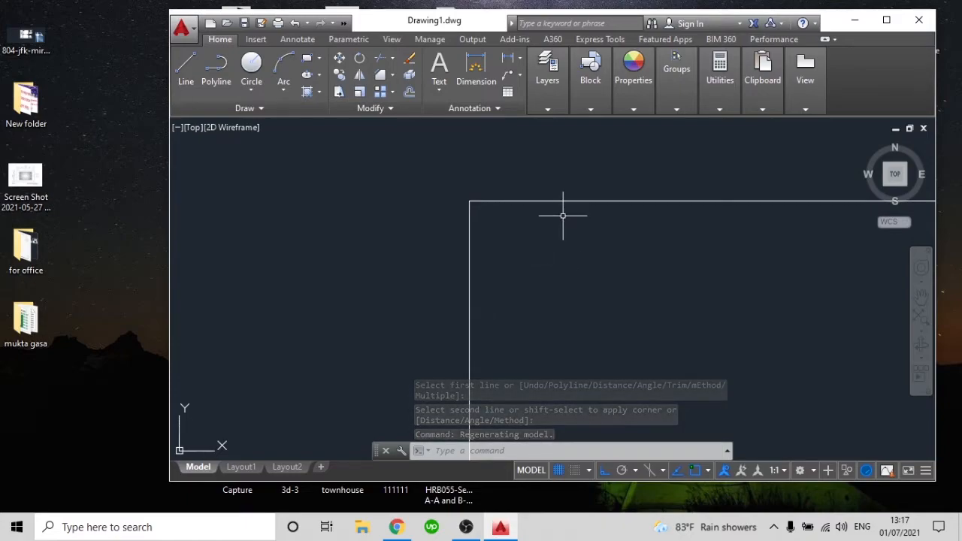
Chamfer the corner between the horizontal line and the vertical line with both distances set to 20
text(ch)
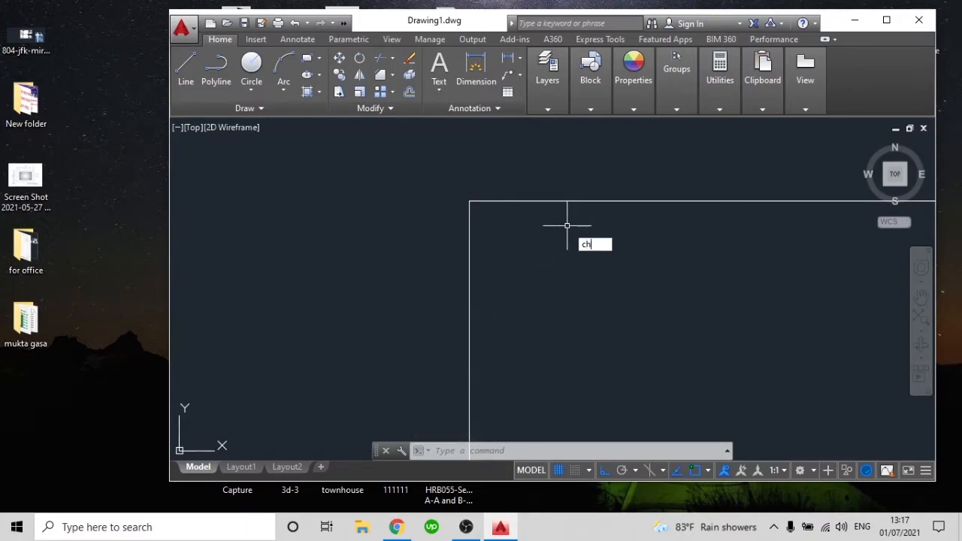
text(am)
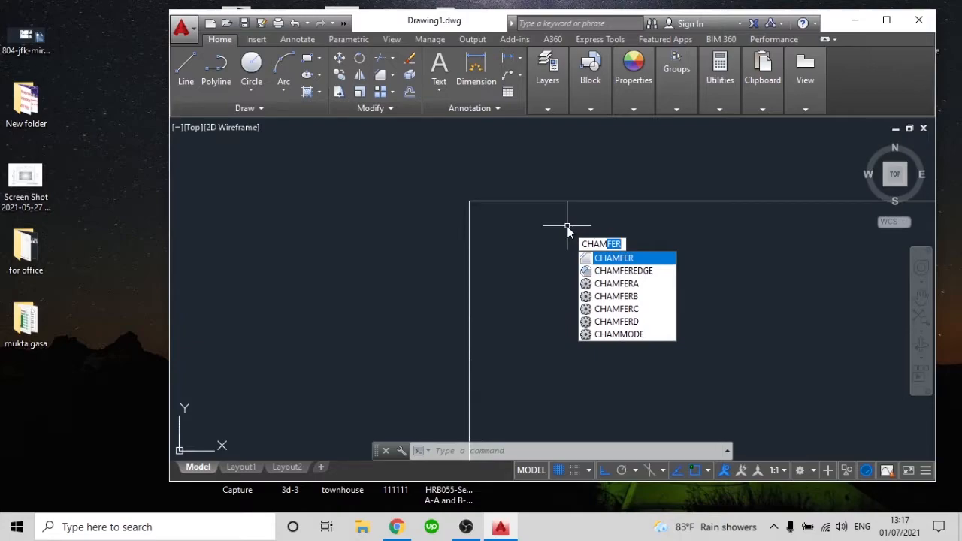
key(Return)
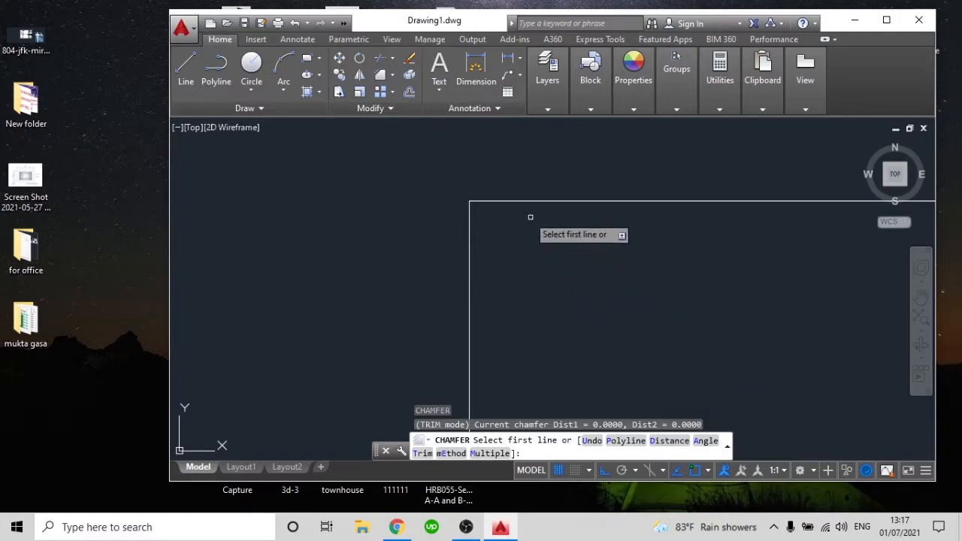
text(d)
key(Return)
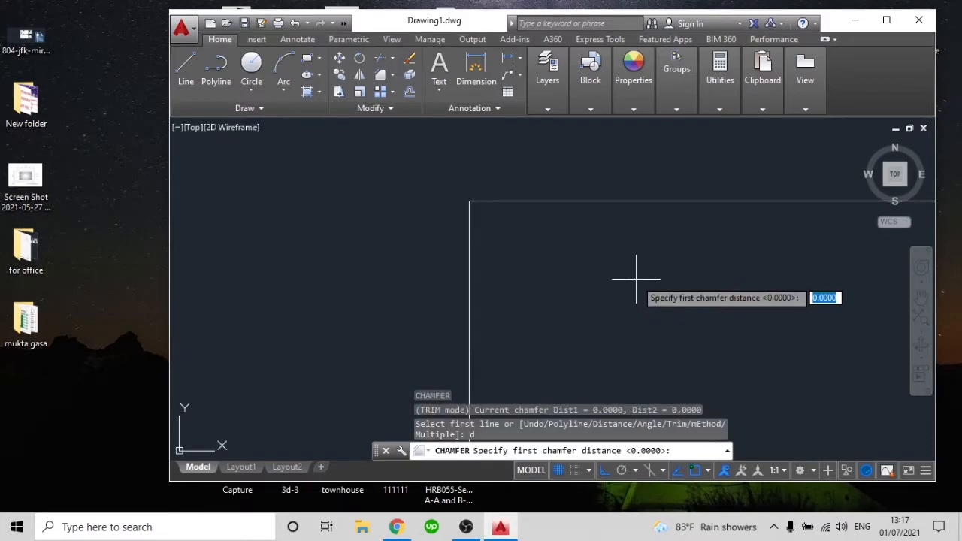
text(20)
key(Return)
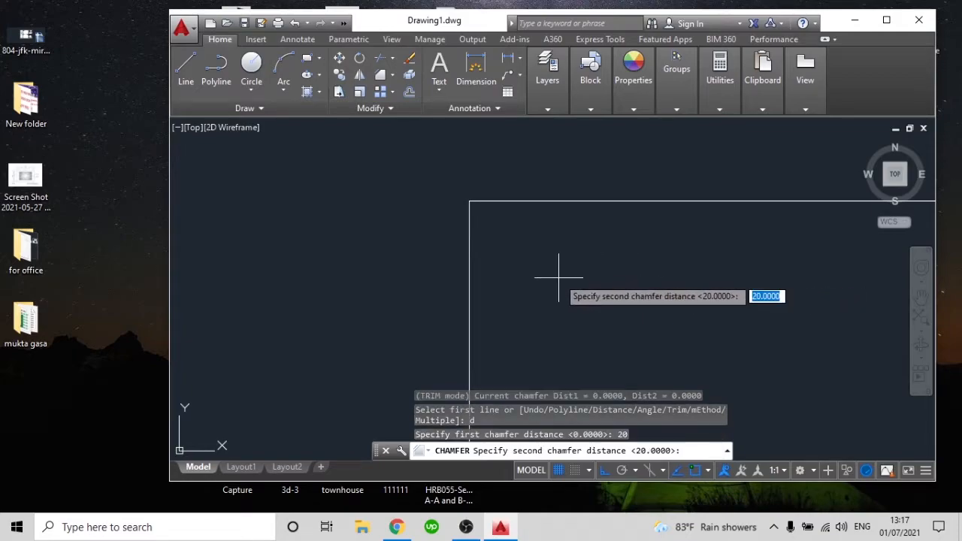
key(Return)
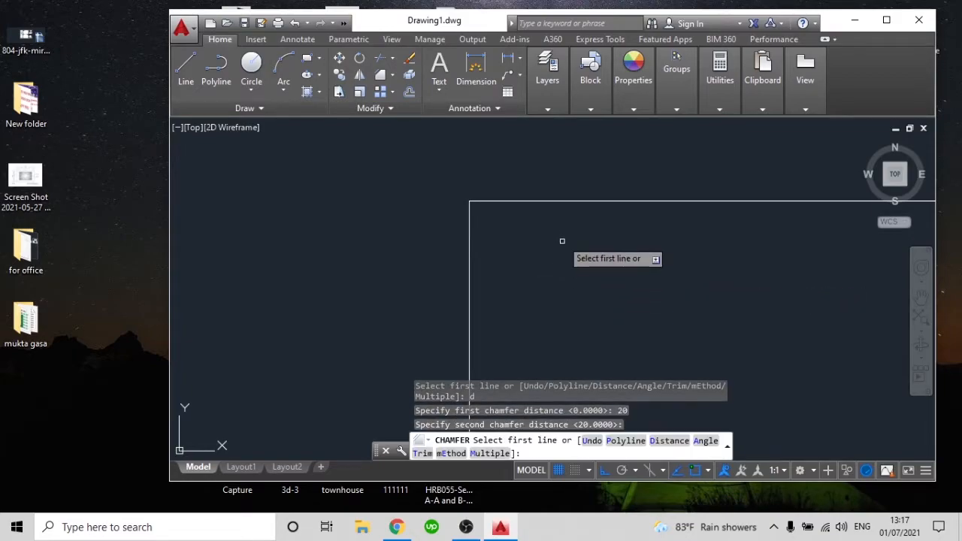
click(559, 201)
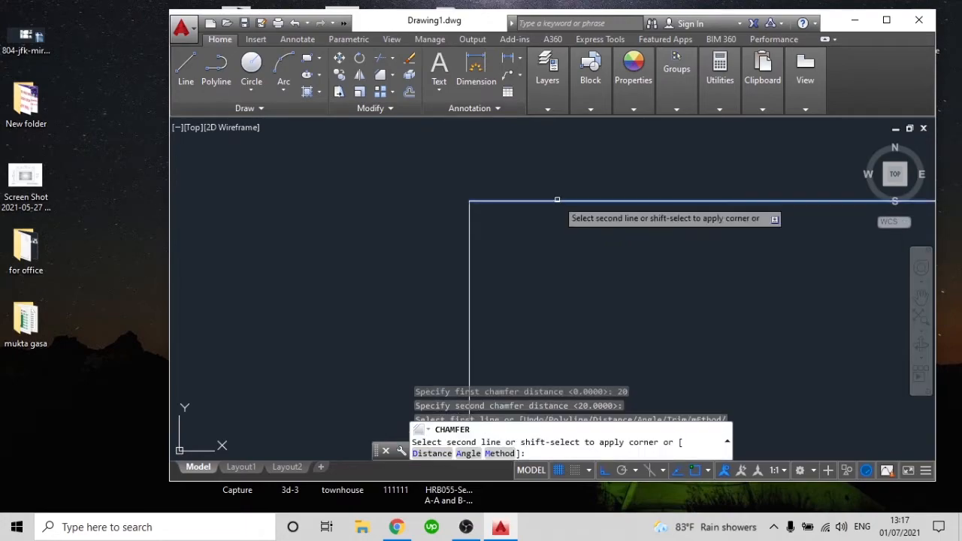
click(469, 299)
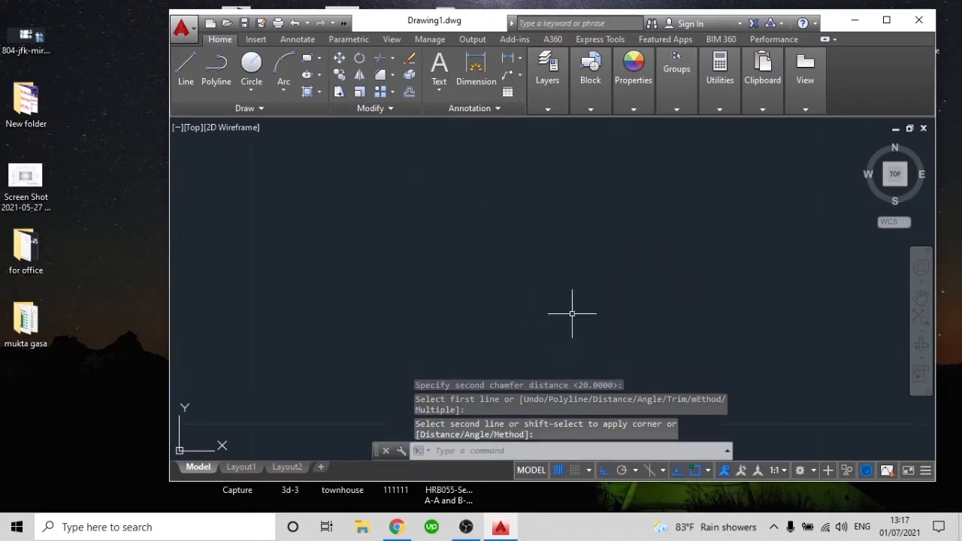
Inspect the 20-unit chamfer at the corner and delete its slanted line
scroll(572, 314, down, 5)
scroll(602, 215, up, 4)
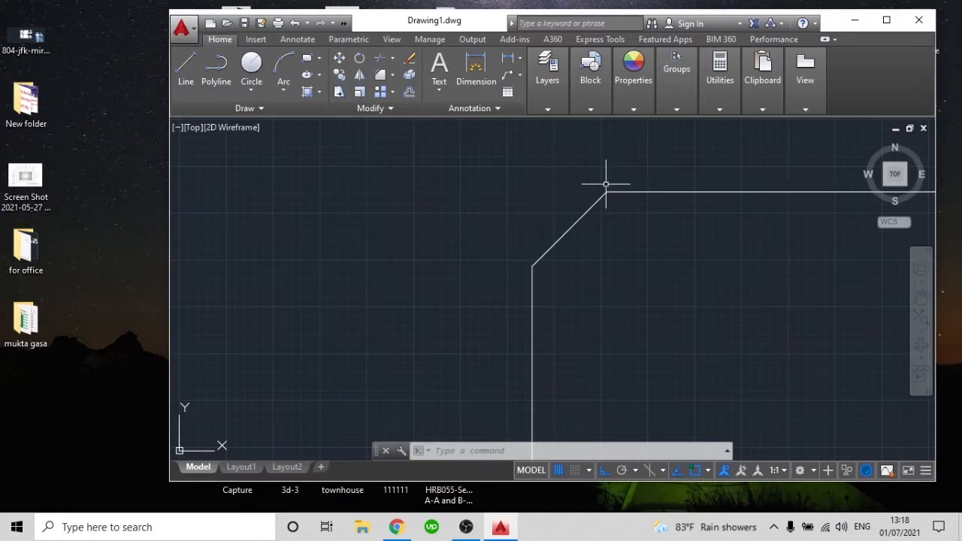
scroll(574, 237, down, 4)
middle_drag(575, 244, 534, 203)
scroll(535, 194, up, 3)
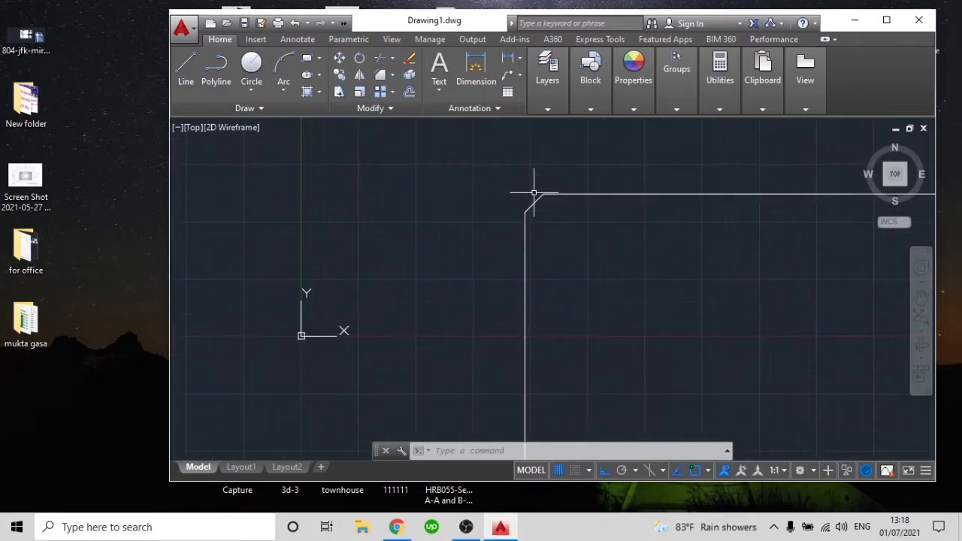
scroll(569, 251, down, 5)
scroll(571, 249, up, 3)
middle_drag(571, 247, 526, 262)
click(530, 261)
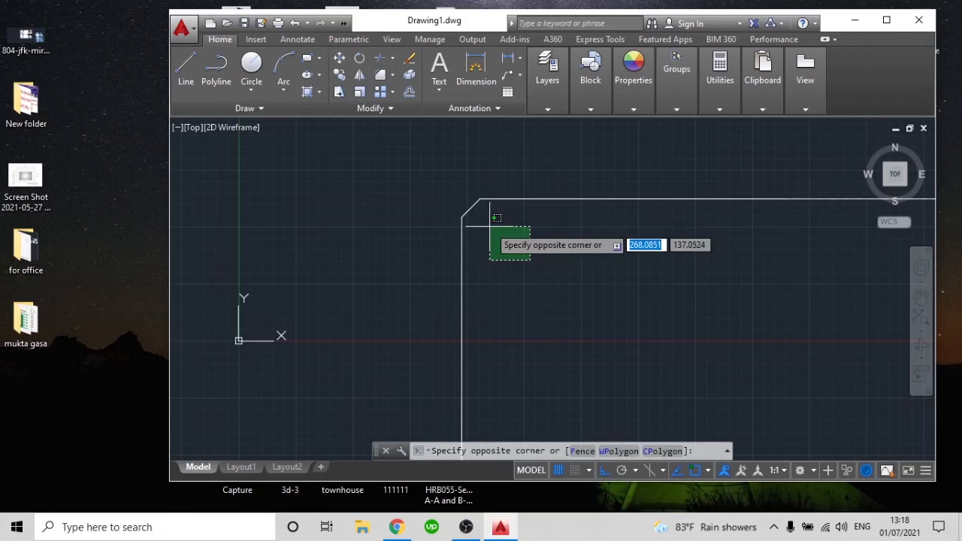
click(473, 200)
key(Delete)
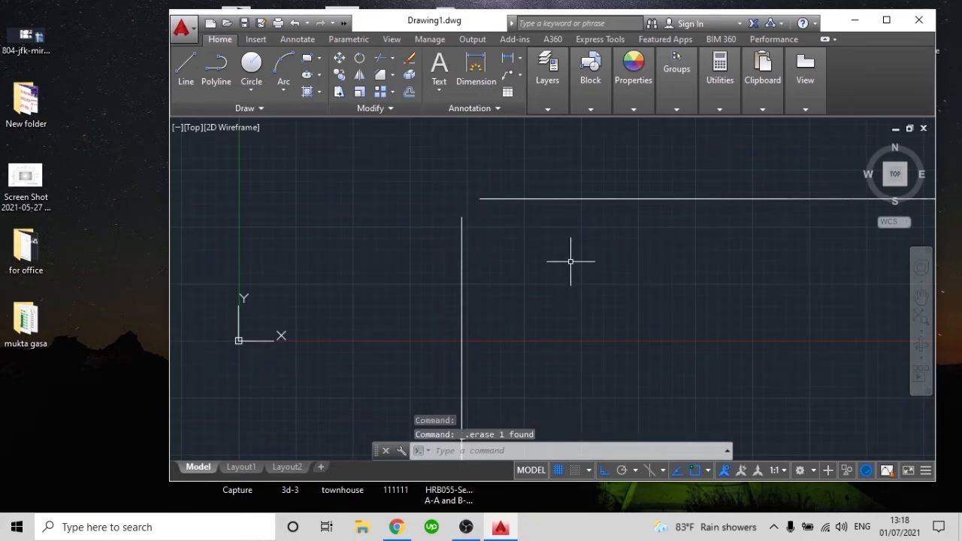
Chamfer the horizontal line and the vertical line with both distances set to 15
text(CHA)
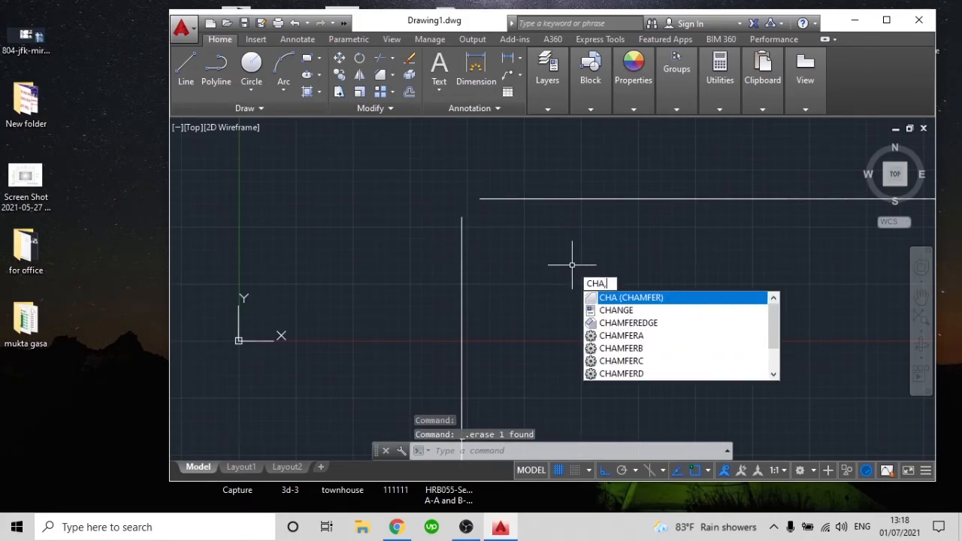
text(M)
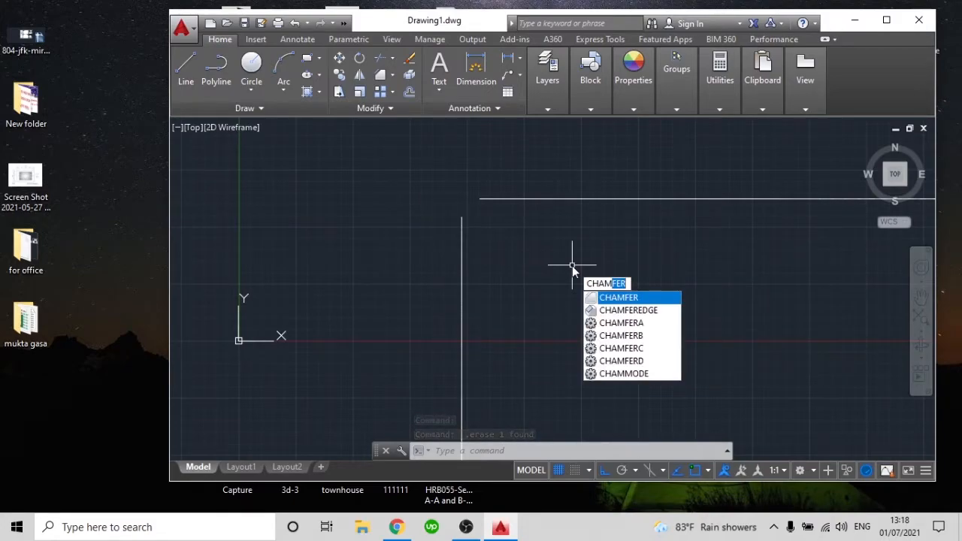
key(Return)
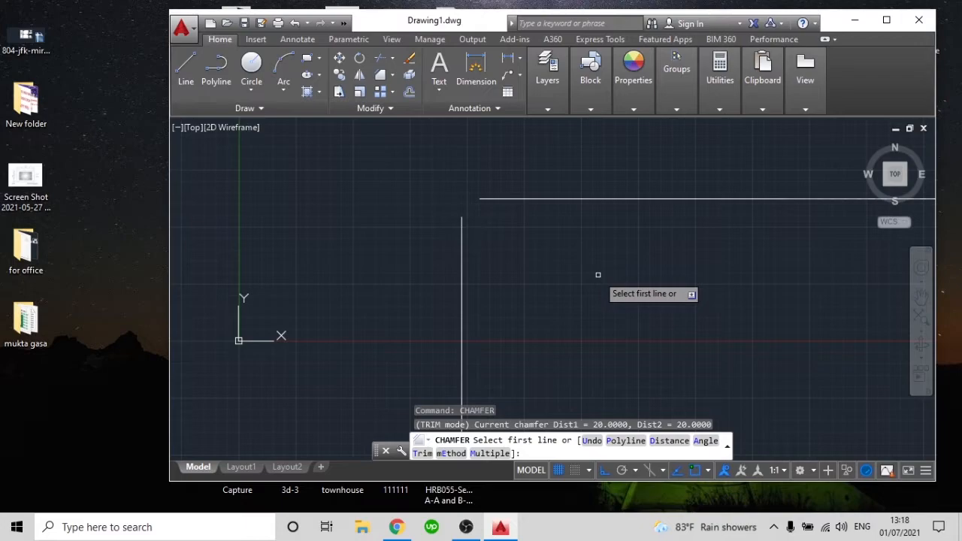
text(d)
key(Return)
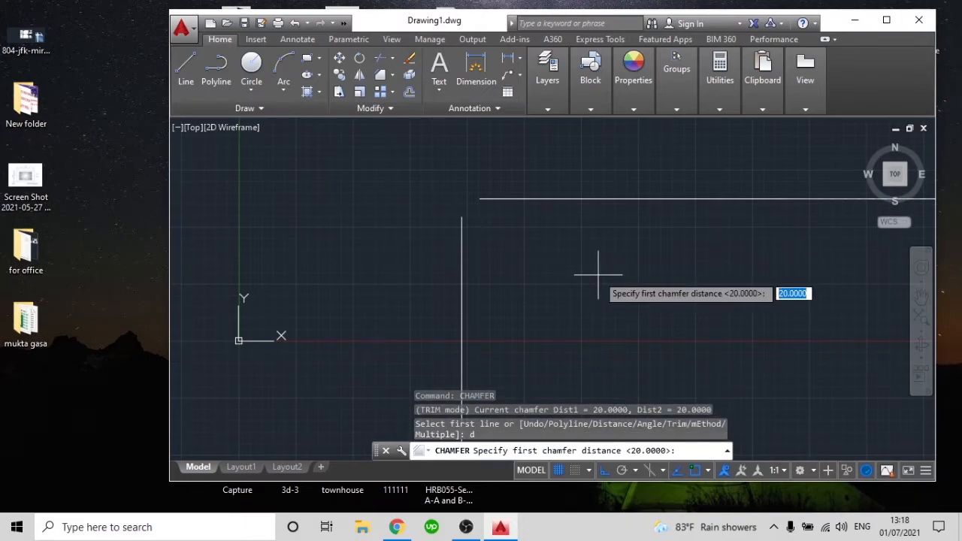
text(15)
key(Return)
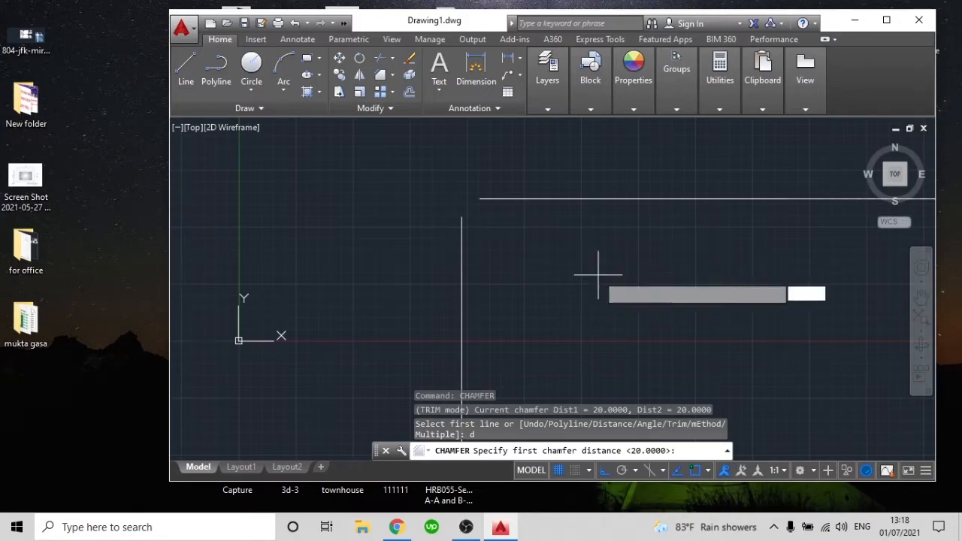
key(Return)
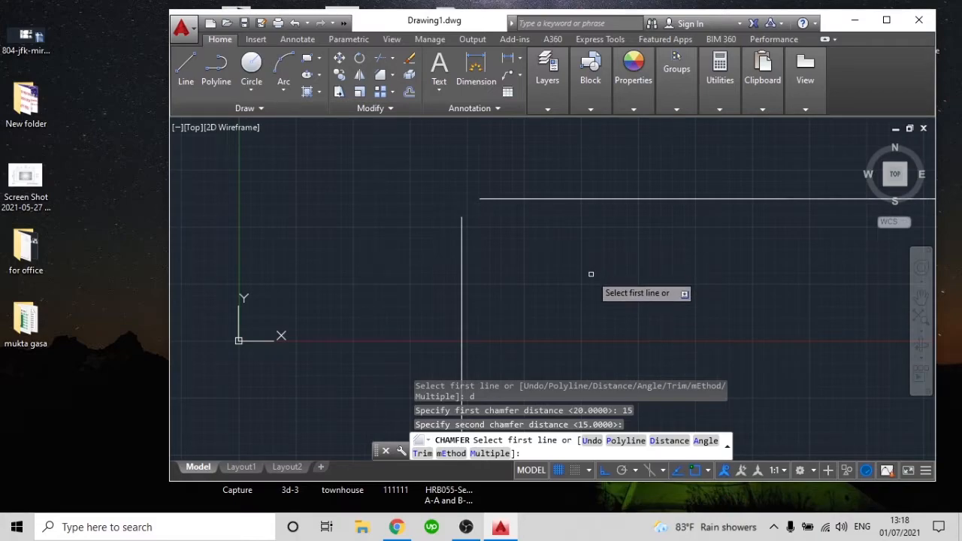
click(573, 199)
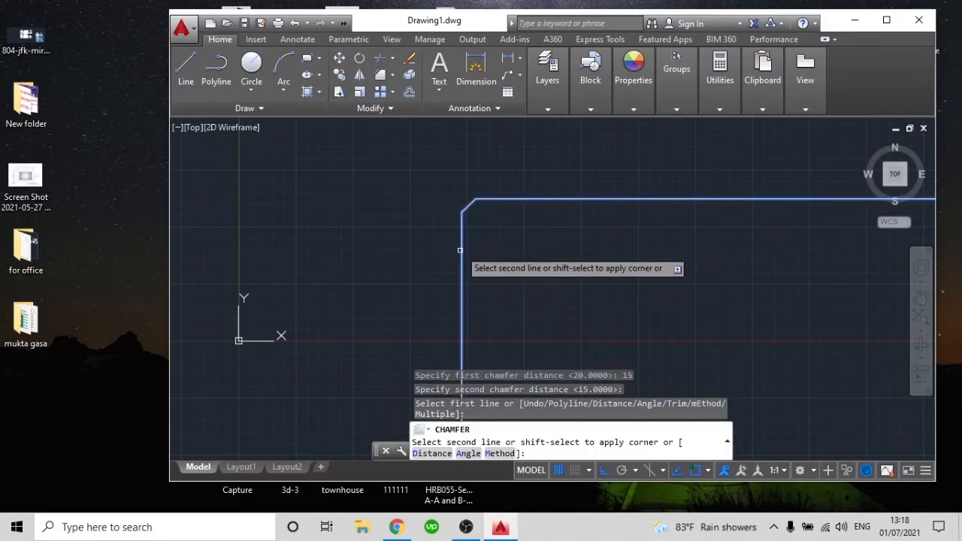
click(461, 250)
Inspect the 15-unit chamfer and delete it together with the horizontal and vertical lines
scroll(467, 203, up, 10)
scroll(473, 192, down, 12)
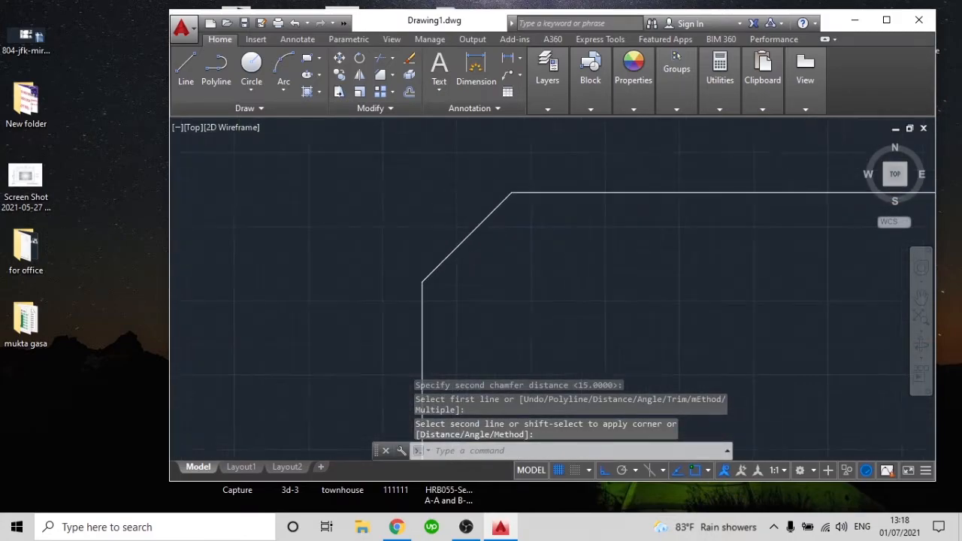
scroll(473, 203, up, 2)
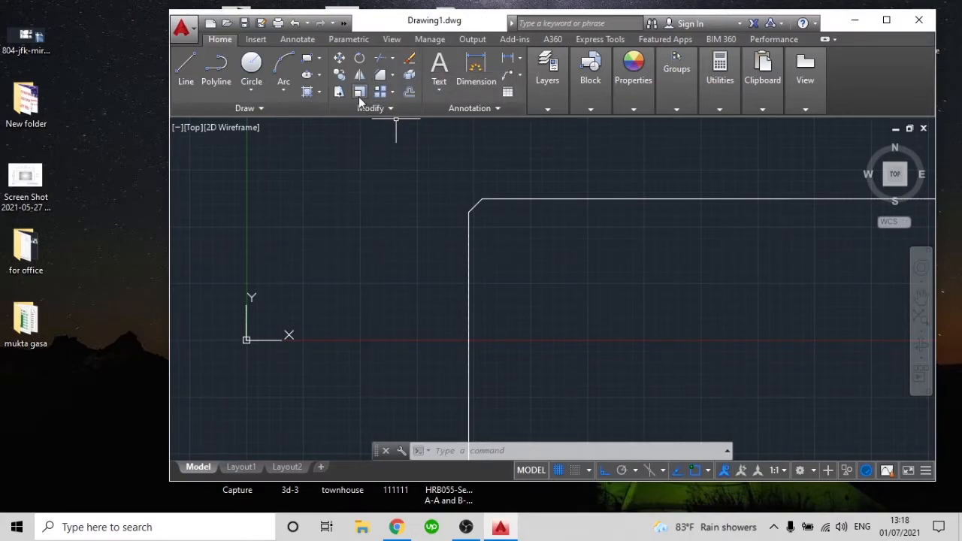
scroll(370, 126, down, 3)
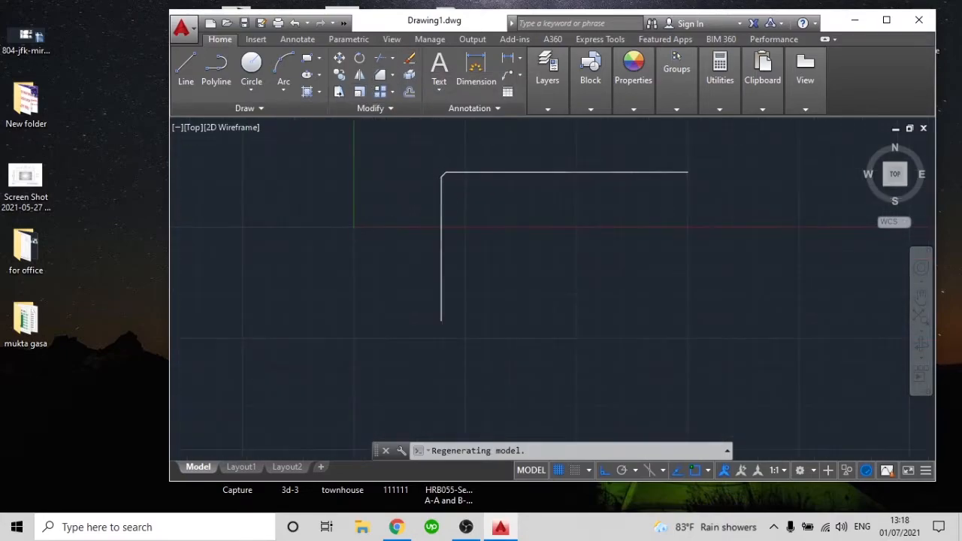
scroll(535, 256, up, 2)
scroll(539, 250, down, 3)
click(584, 301)
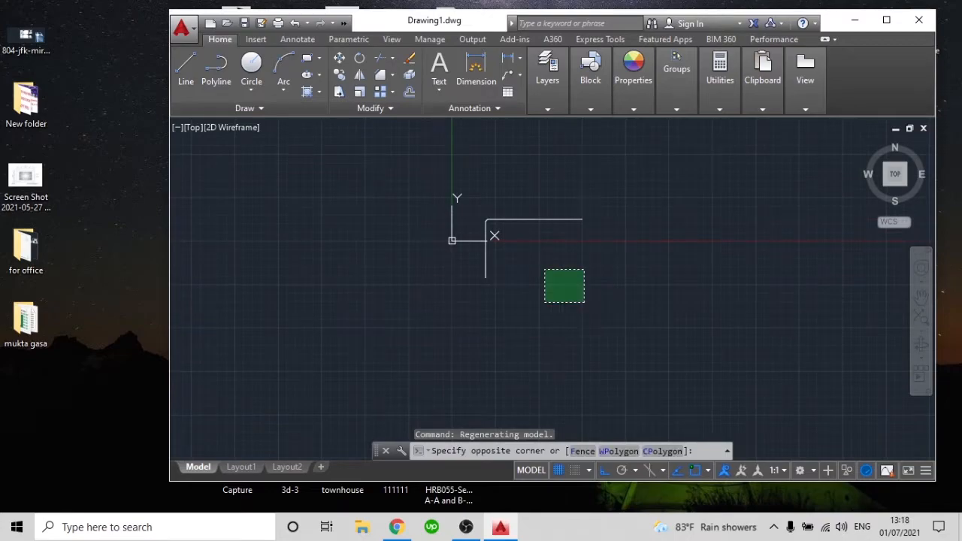
click(470, 179)
key(Delete)
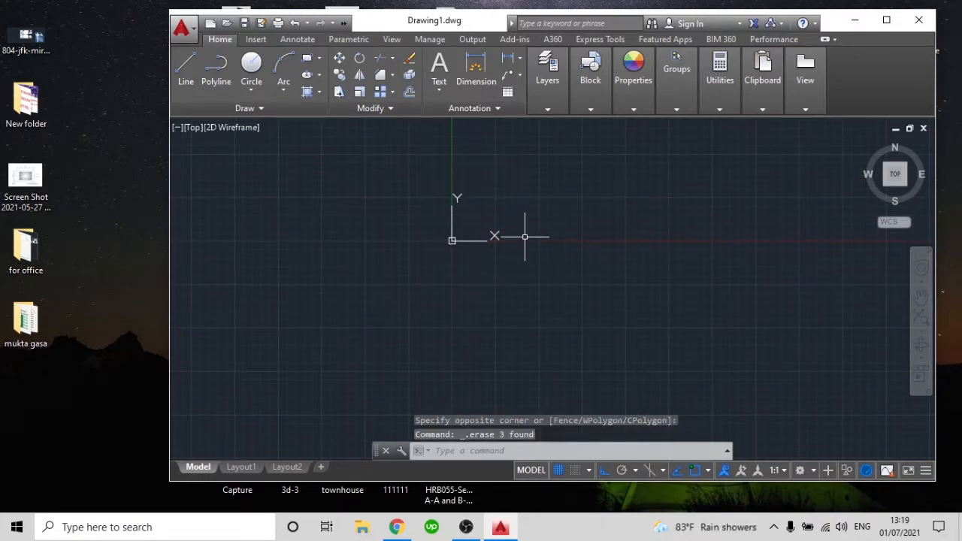
Draw a large rectangle beside the origin with its upper-left corner at about 425, 697
text(rec)
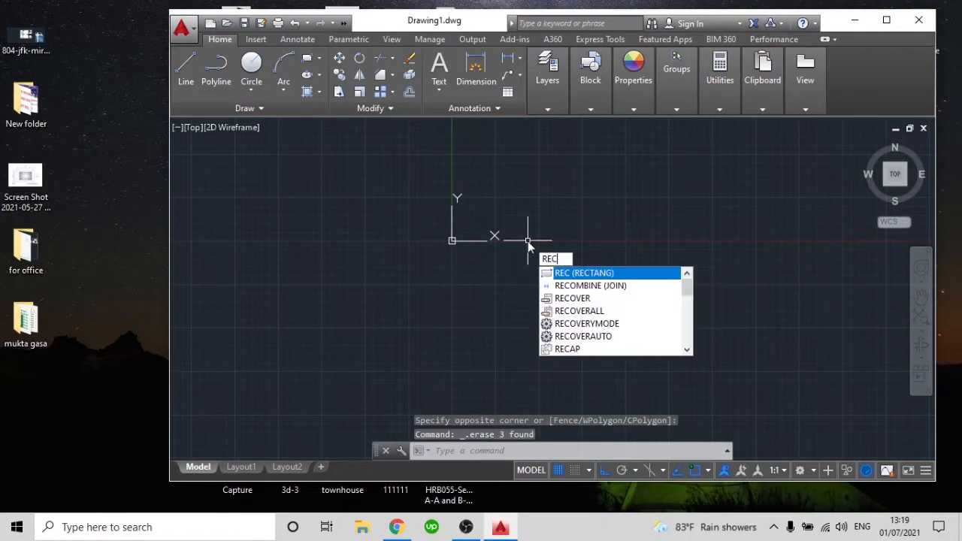
key(Return)
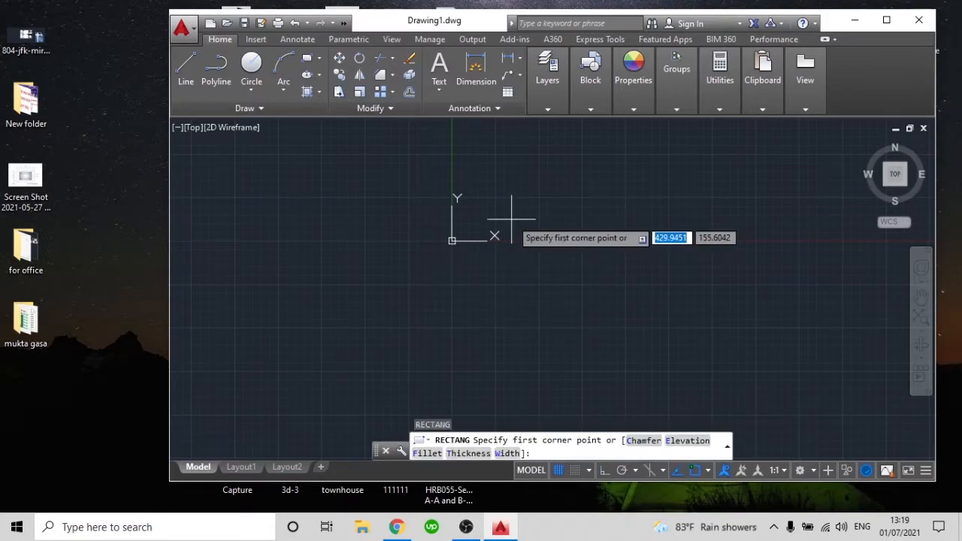
mouse_move(527, 209)
middle_down()
mouse_move(519, 228)
mouse_move(496, 236)
middle_up()
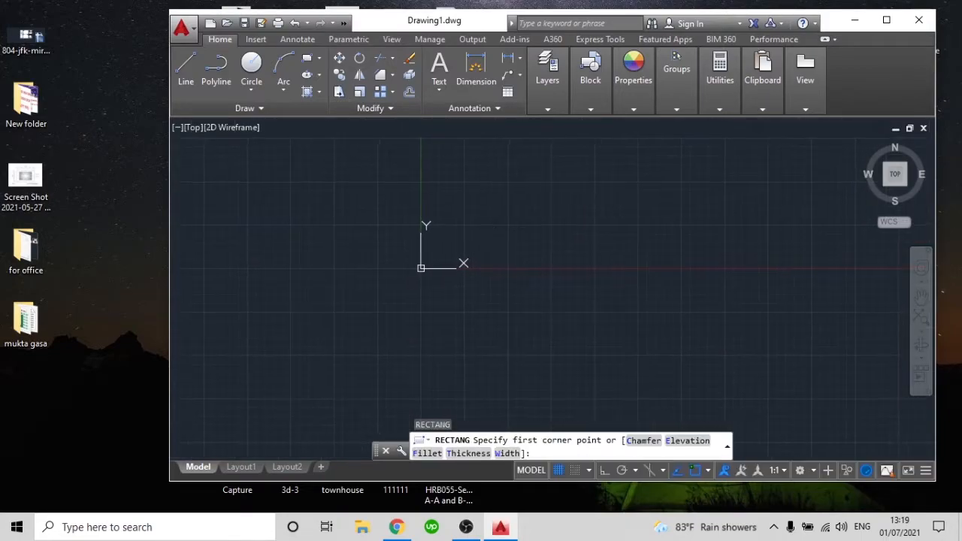
click(479, 171)
click(774, 361)
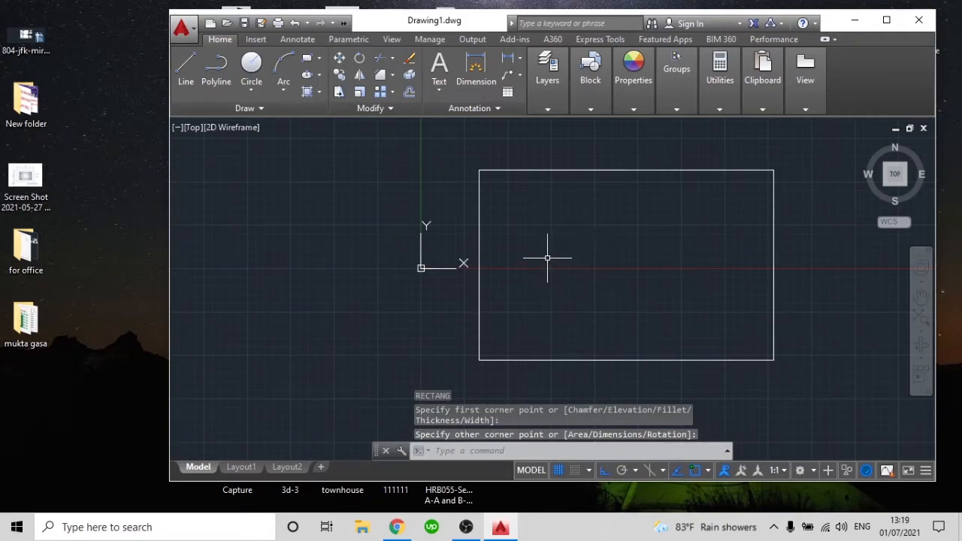
Draw a smaller rectangle inside the large one, starting from the large rectangle's lower-left corner
text(rec)
key(Return)
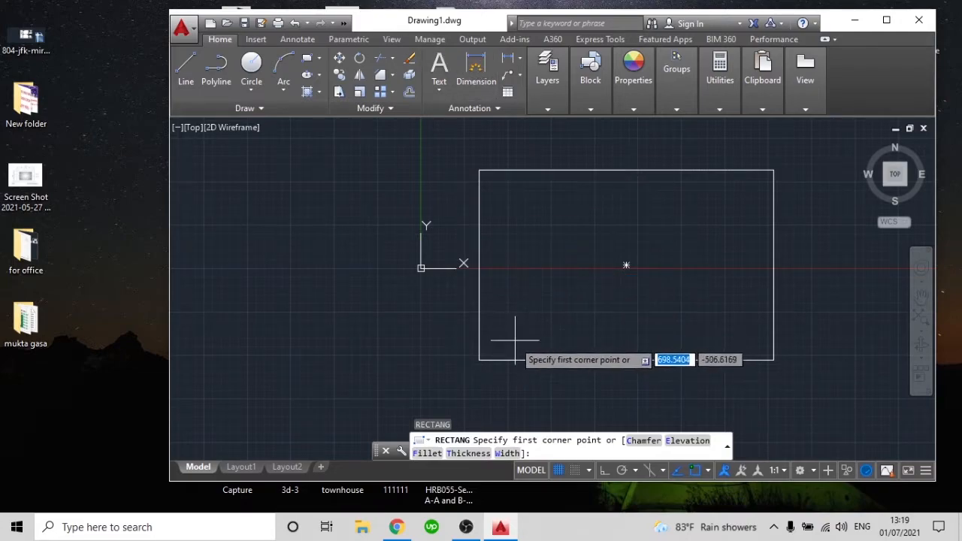
click(479, 359)
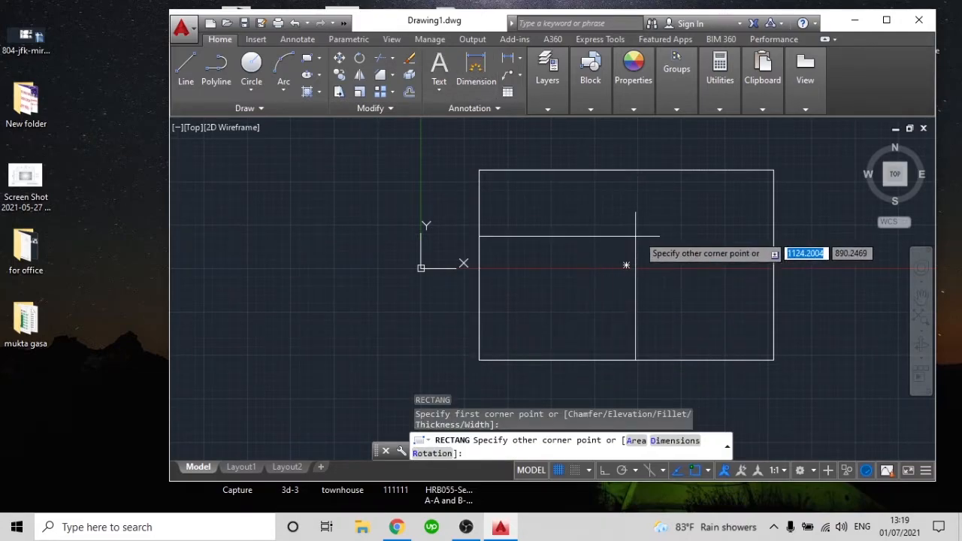
click(690, 227)
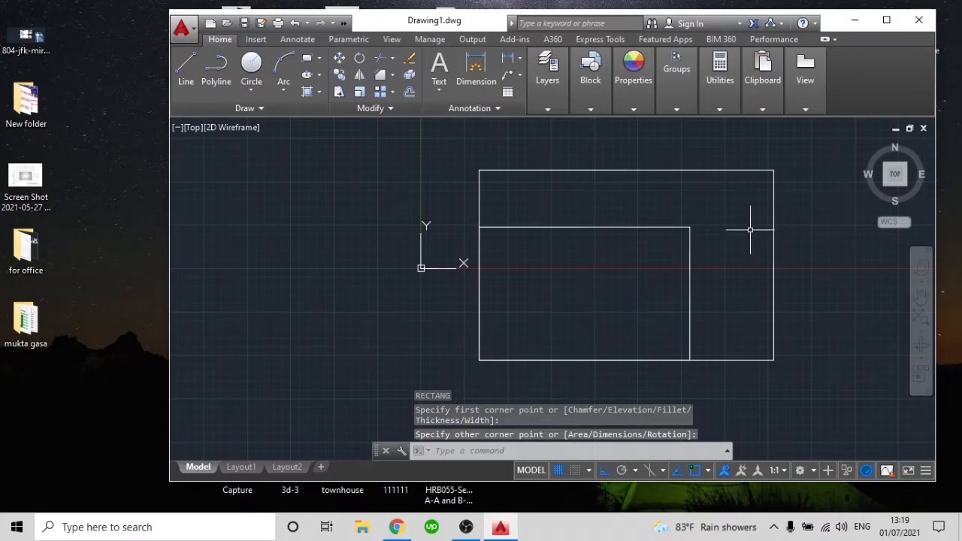
click(719, 266)
click(624, 210)
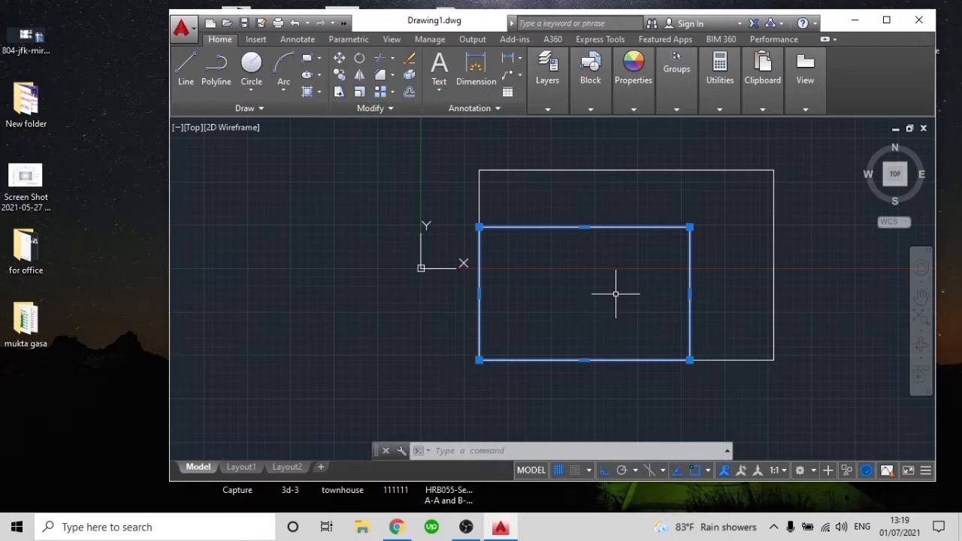
key(Escape)
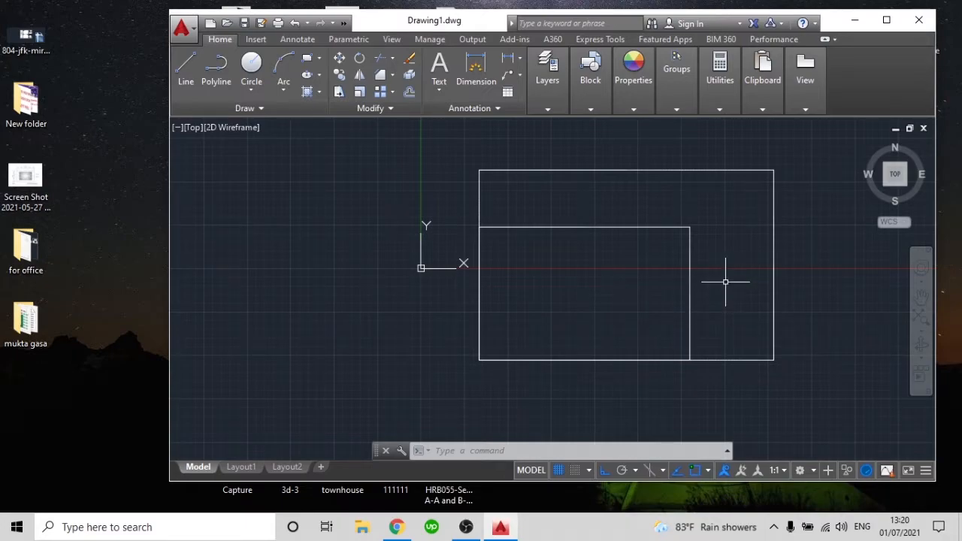
click(360, 91)
click(692, 272)
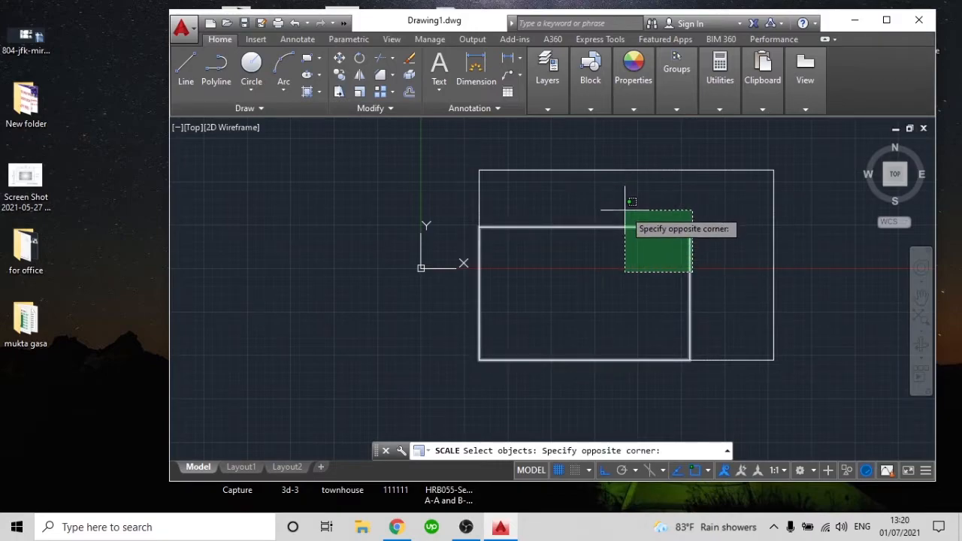
click(625, 210)
key(Escape)
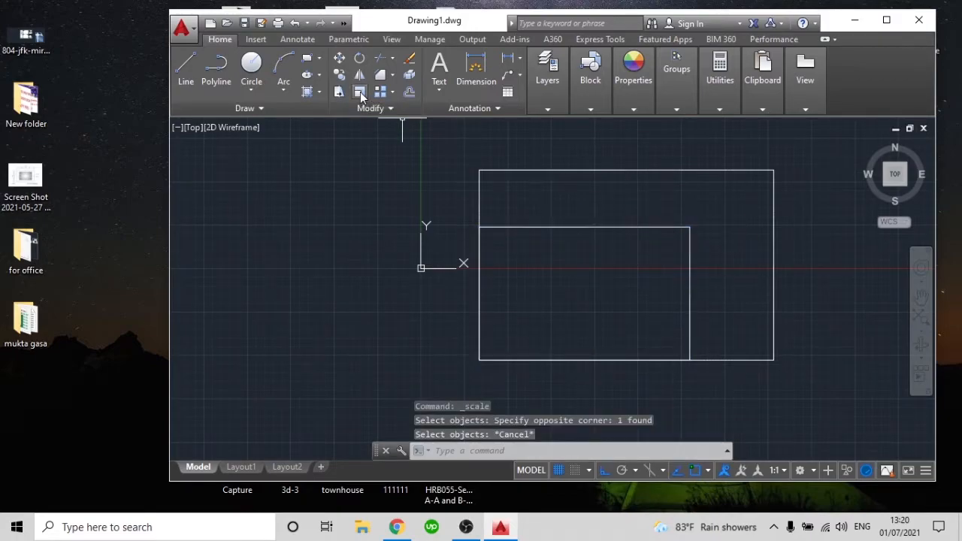
Scale the smaller rectangle by a factor of .5 from its lower-left corner, with ortho mode off
click(361, 92)
key(Escape)
text(s)
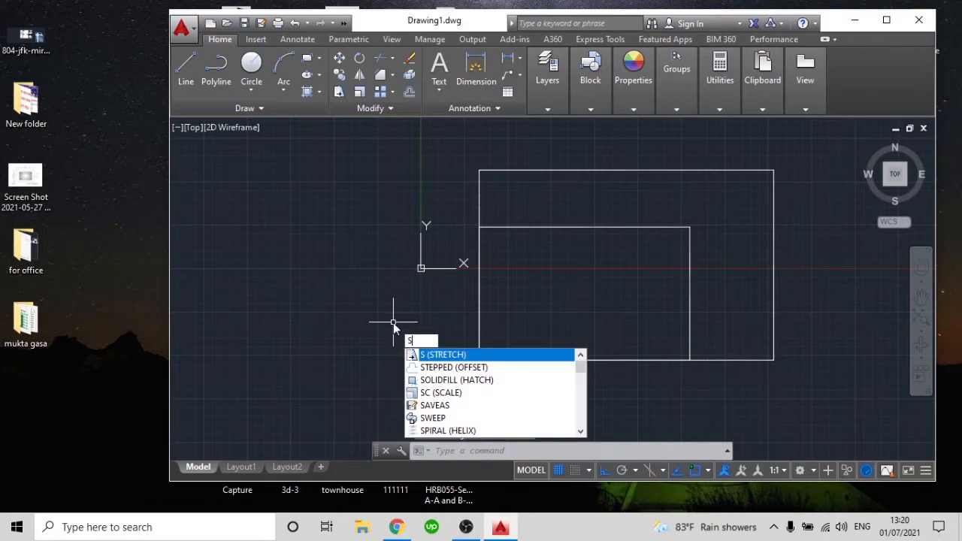
text(ca)
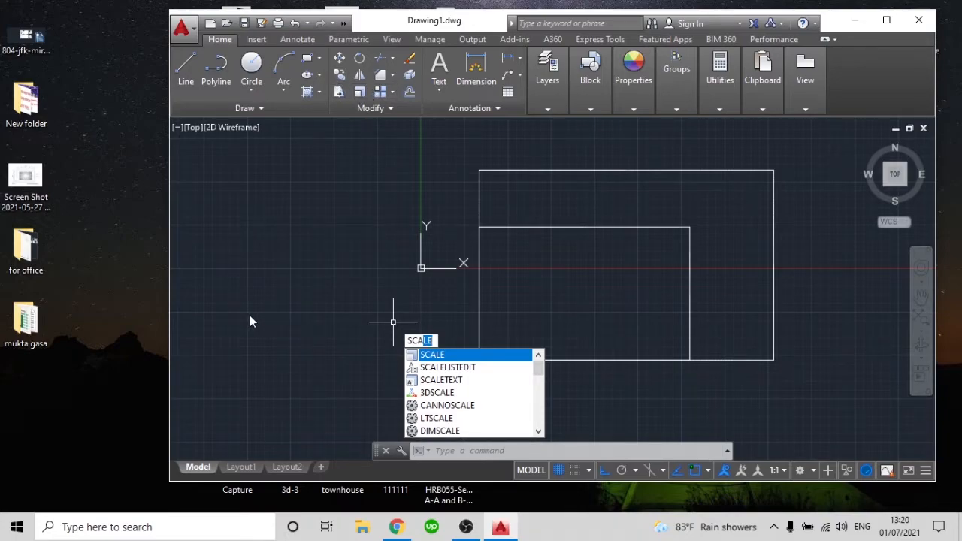
key(Return)
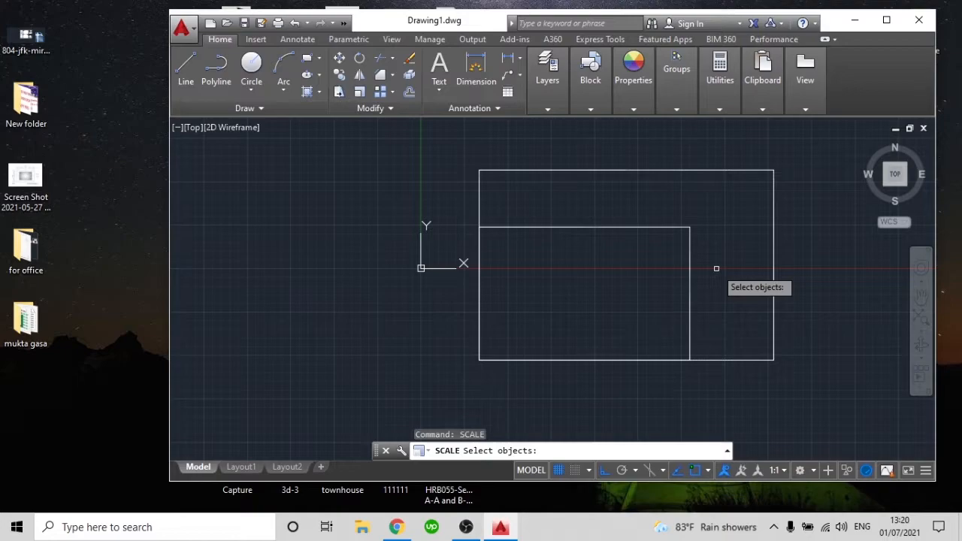
click(716, 268)
click(682, 232)
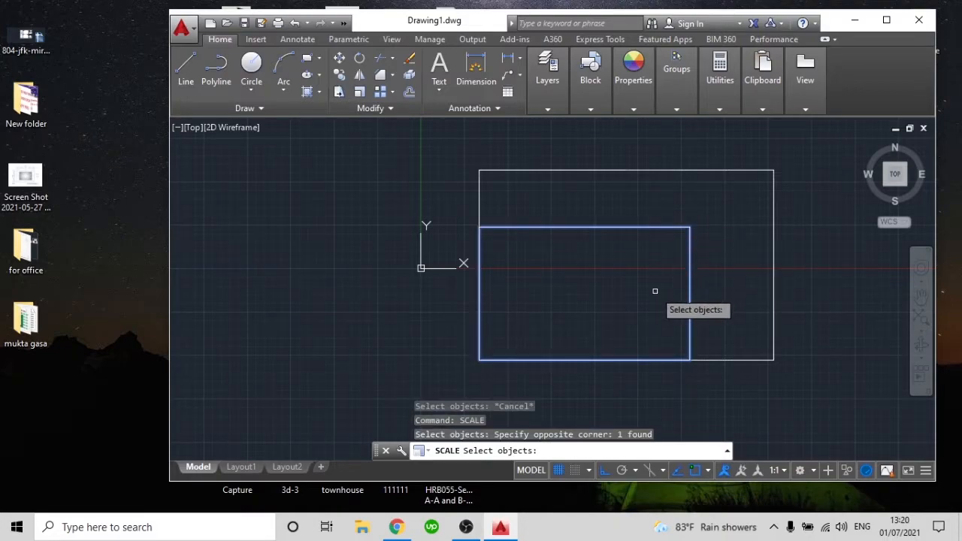
key(Return)
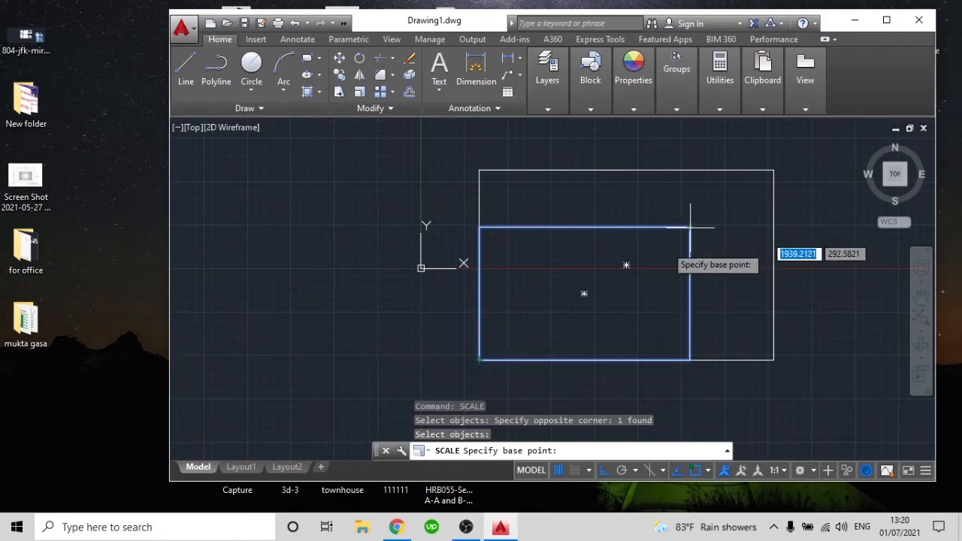
click(479, 360)
scroll(517, 302, down, 2)
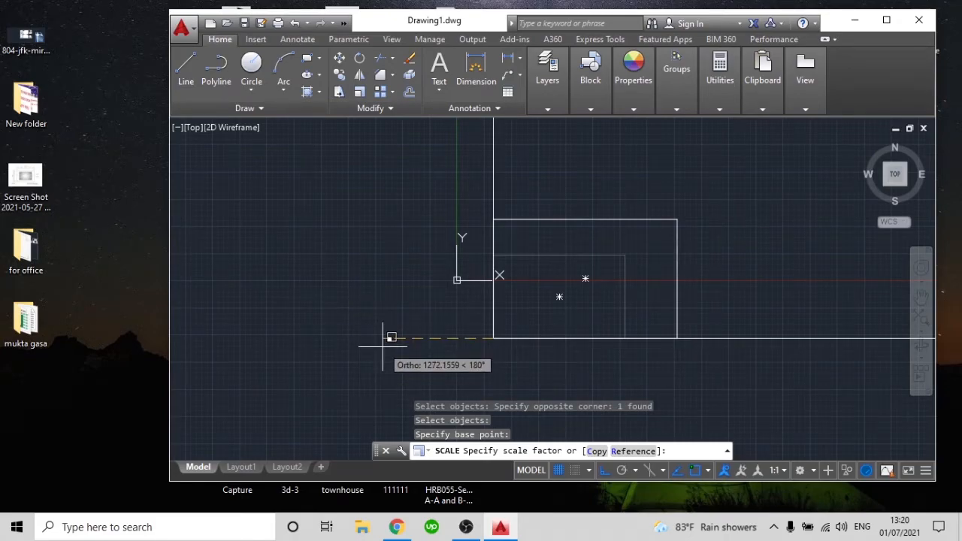
key(F8)
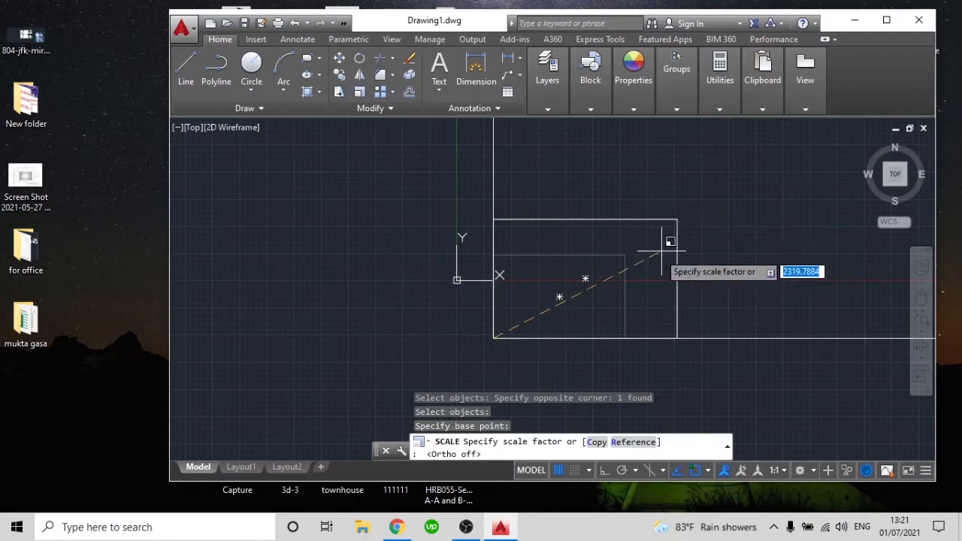
text(.)
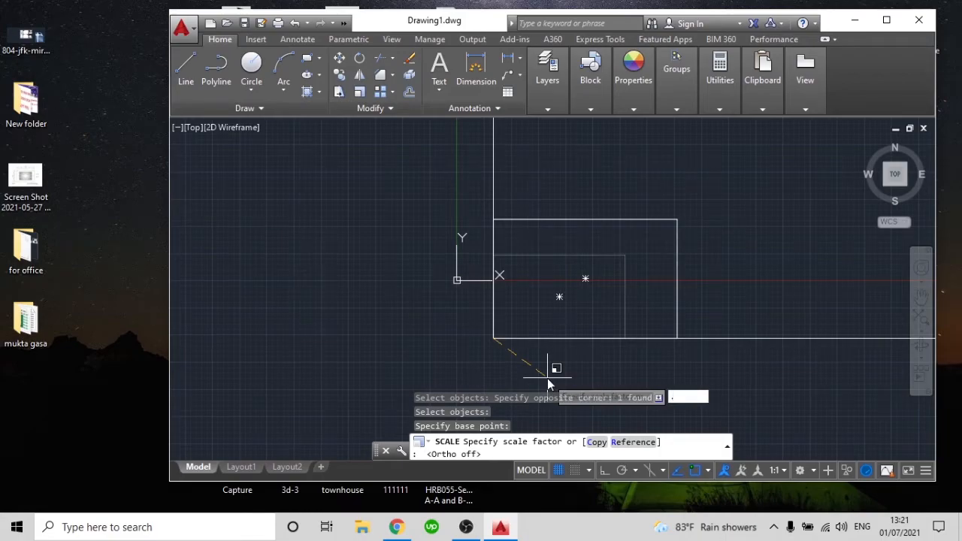
text(5)
key(Return)
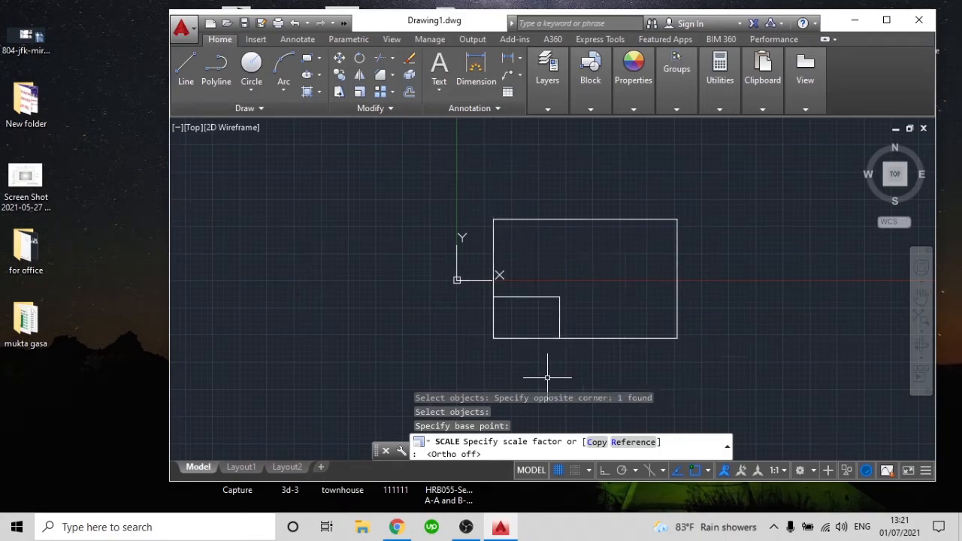
Check the reduced rectangle and scale it by a factor of 2 from its lower-left corner
scroll(559, 301, up, 2)
click(566, 294)
click(558, 301)
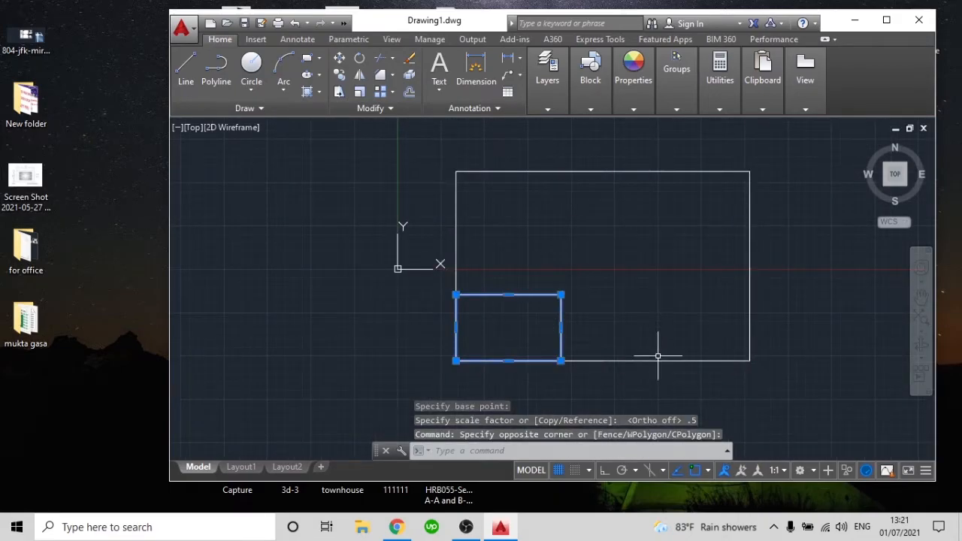
key(Escape)
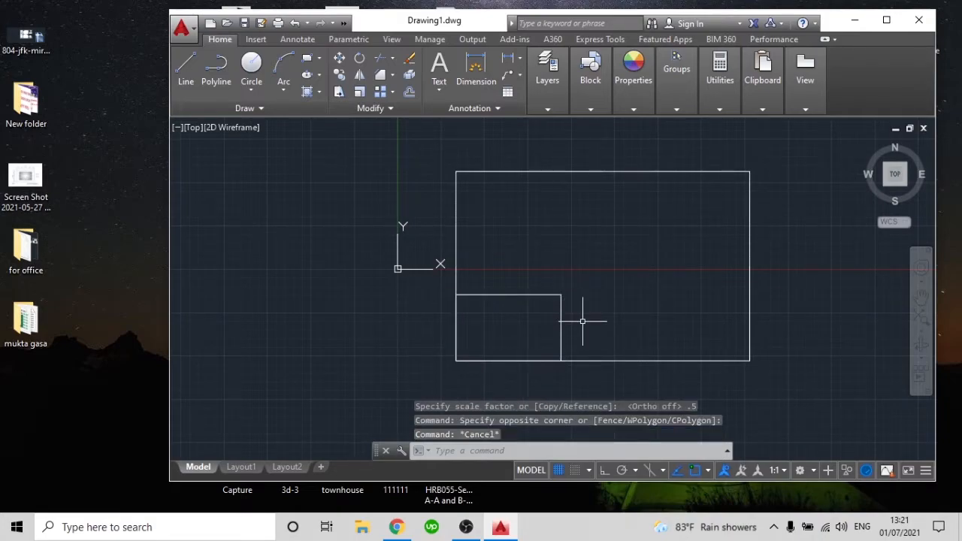
text(SCa)
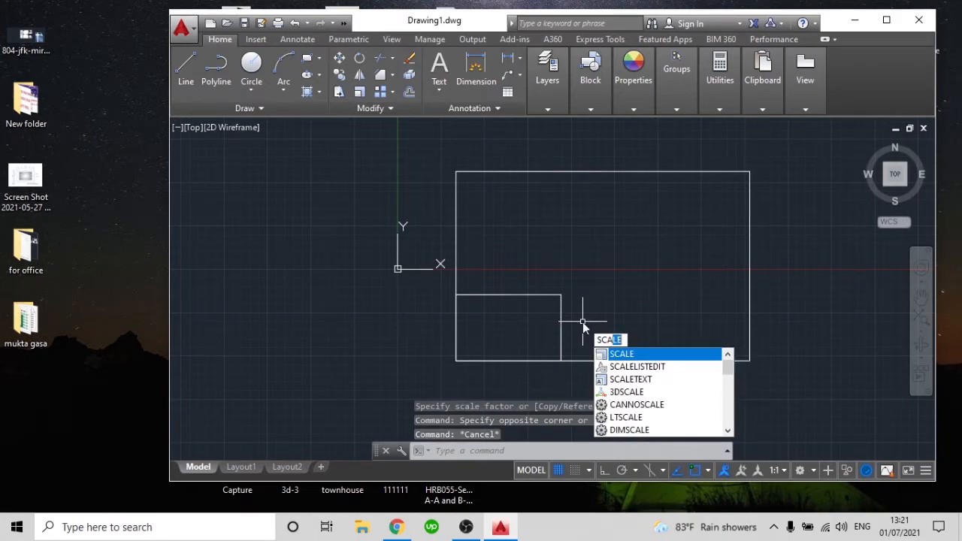
key(Return)
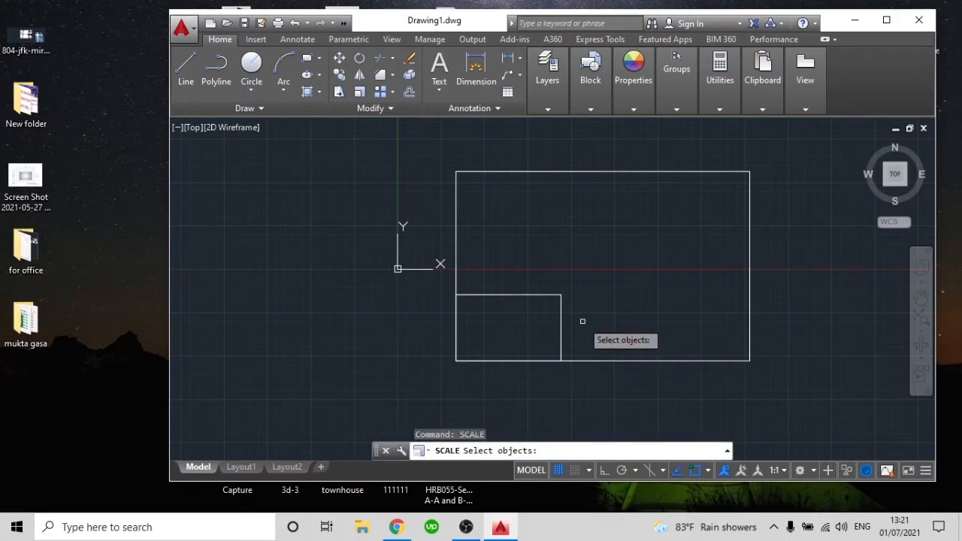
click(582, 321)
click(544, 285)
key(Return)
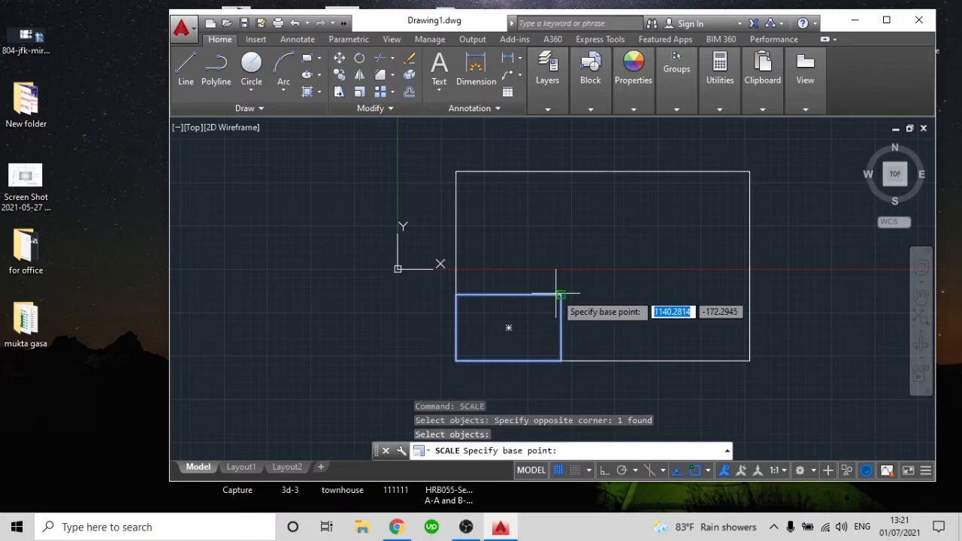
click(456, 361)
text(2)
key(Return)
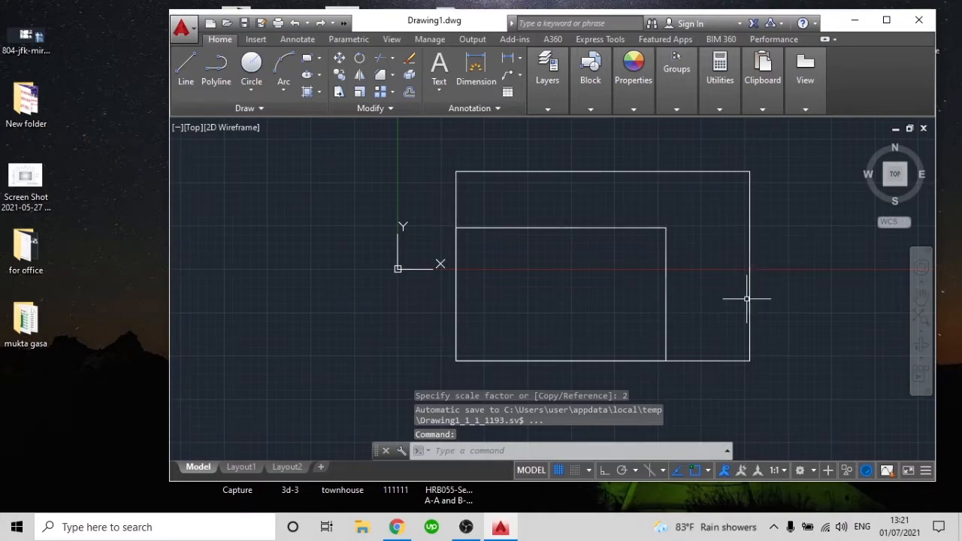
Delete both the large and the small rectangle from the drawing
click(708, 294)
click(624, 233)
click(833, 300)
click(652, 250)
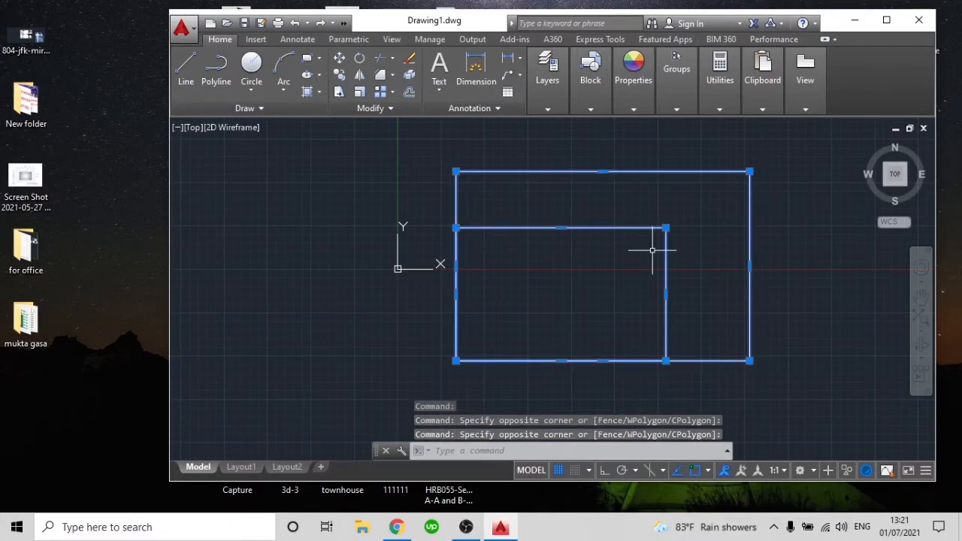
key(Delete)
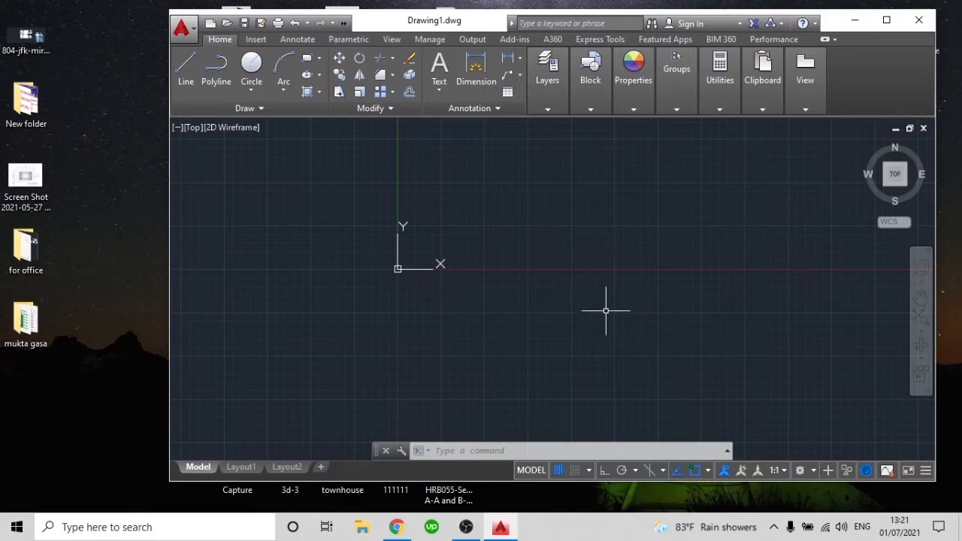
Draw a single vertical line beside the origin with ortho mode on, crossing the X axis
text(l)
key(Return)
click(540, 217)
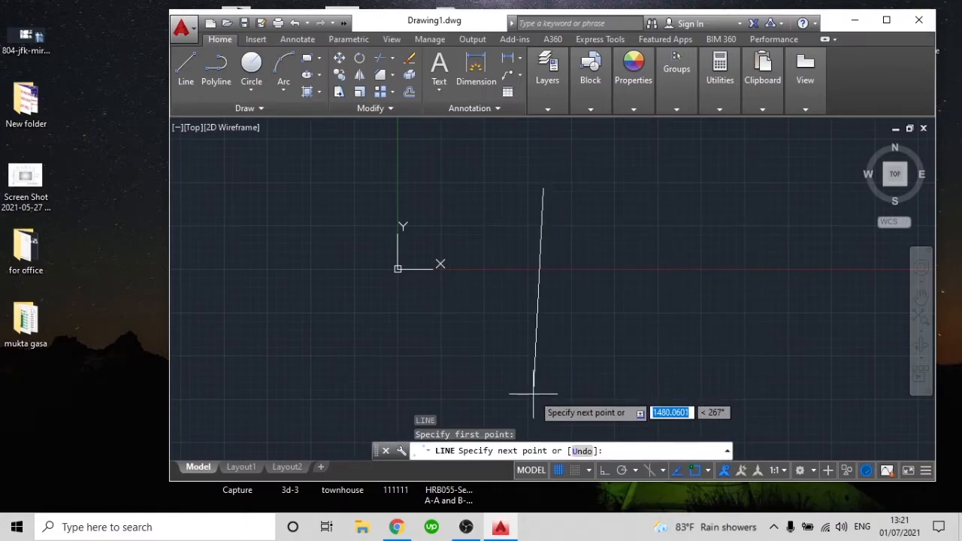
key(F8)
click(543, 372)
key(Escape)
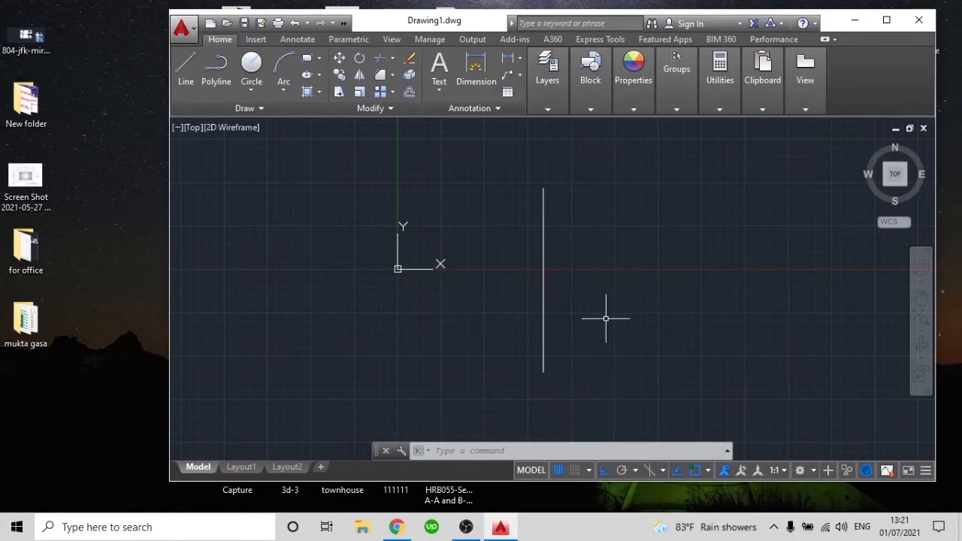
Copy the vertical line 10 units to the right, using its lower endpoint as the base point
text(co)
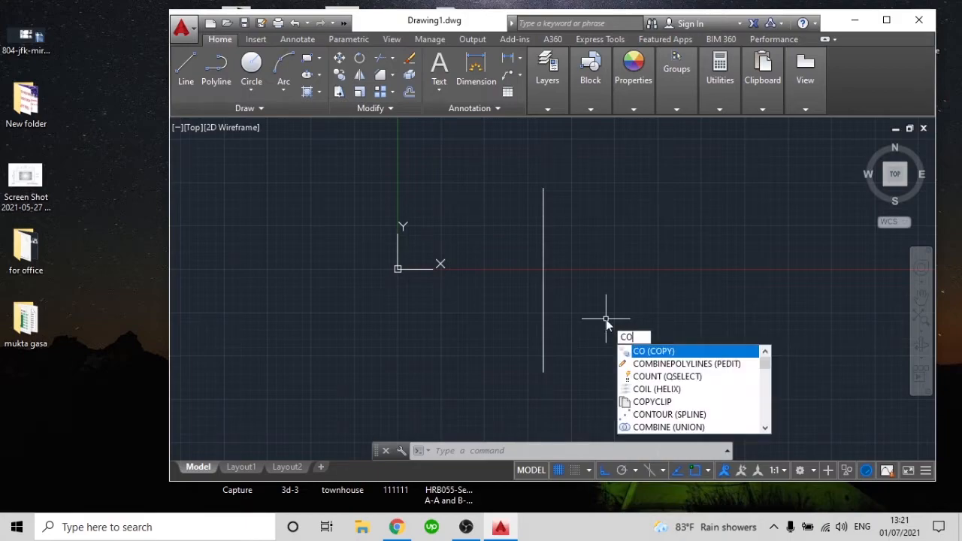
key(Return)
click(594, 308)
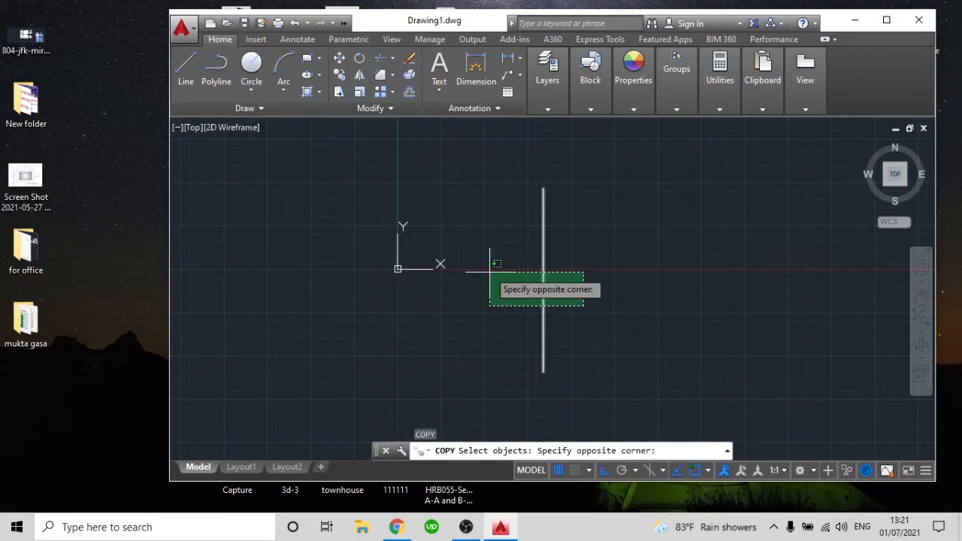
click(504, 271)
key(Return)
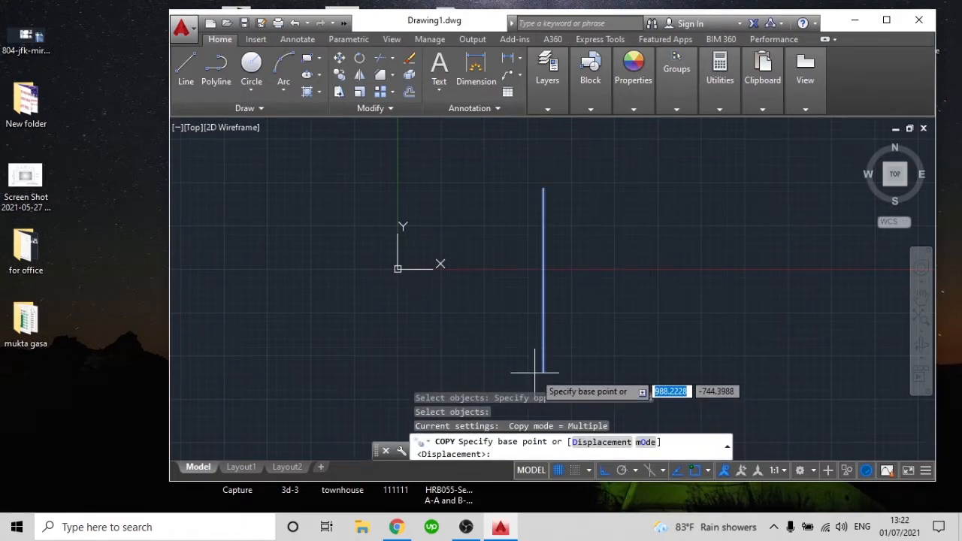
click(544, 373)
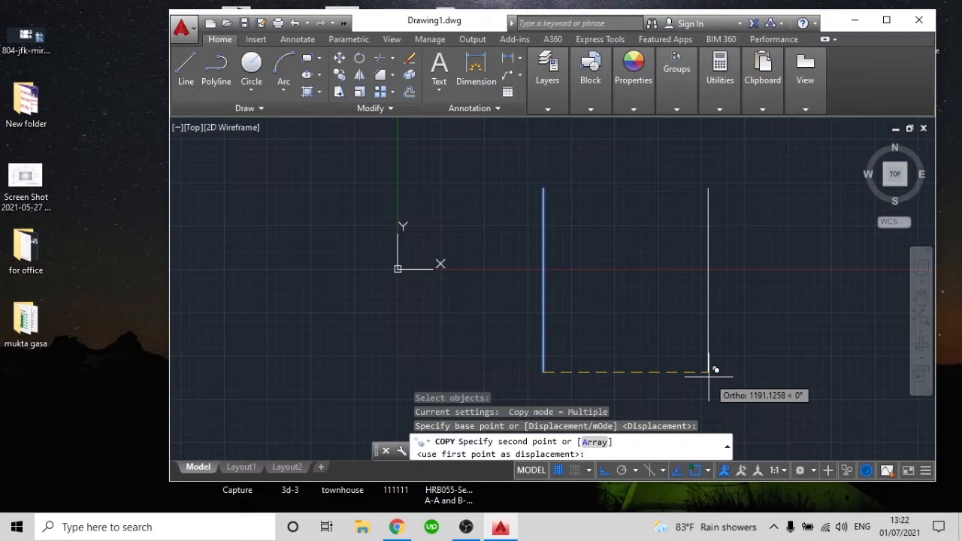
text(10)
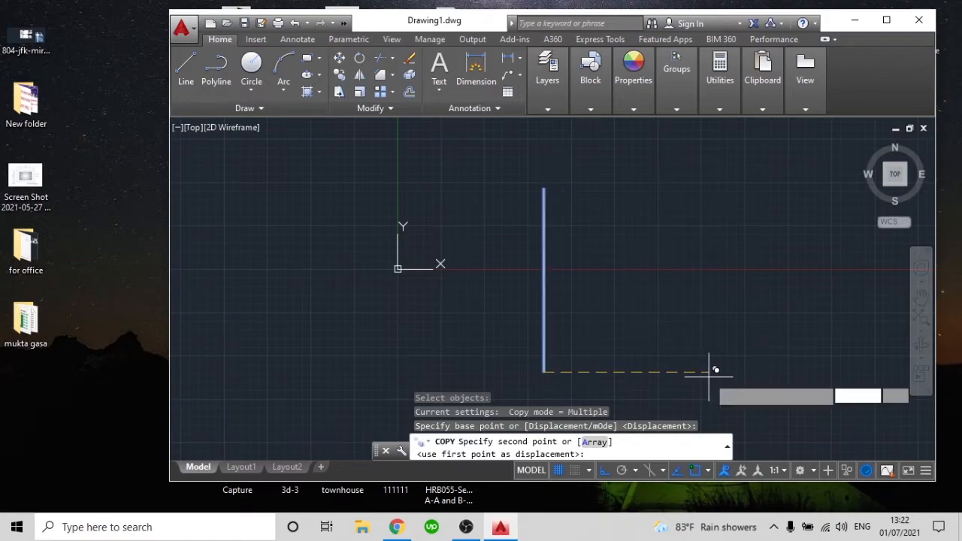
key(Return)
key(Escape)
Inspect the gap between the two vertical lines and delete the copied line on the right
scroll(557, 313, up, 5)
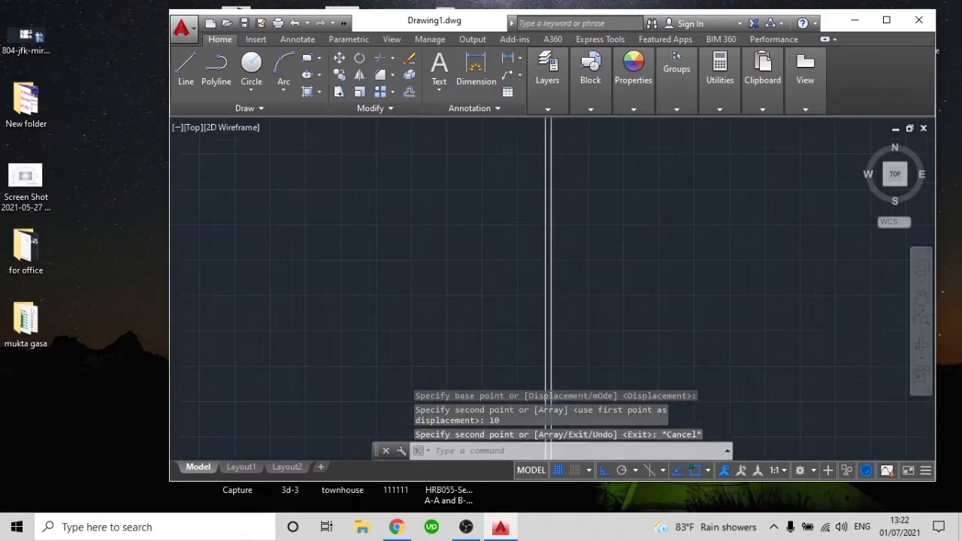
scroll(558, 312, down, 4)
scroll(562, 301, up, 3)
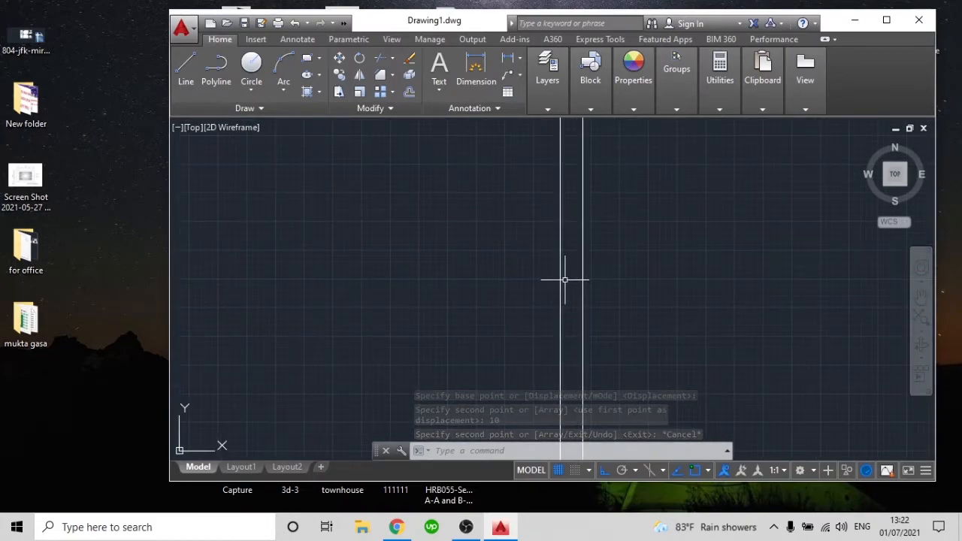
scroll(576, 275, down, 8)
scroll(578, 278, up, 3)
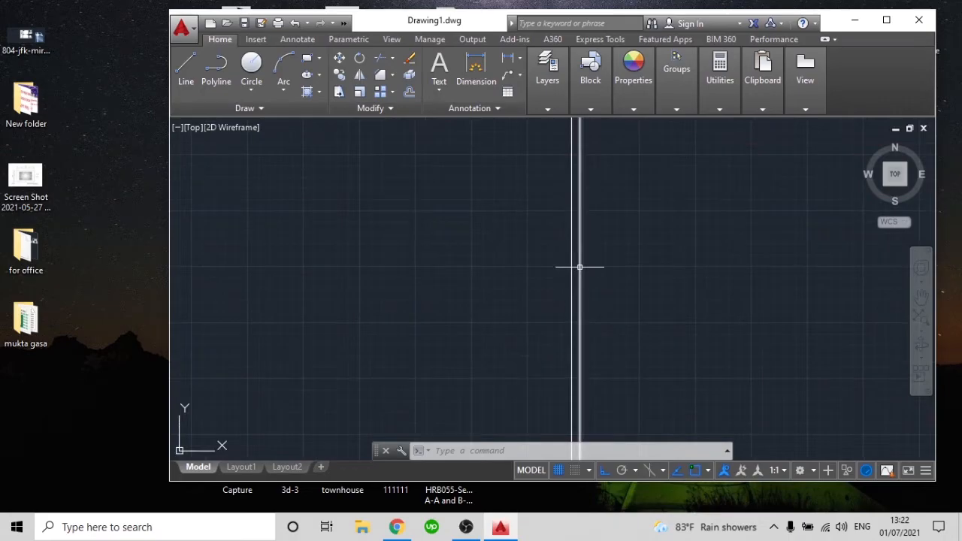
scroll(578, 265, up, 3)
click(611, 260)
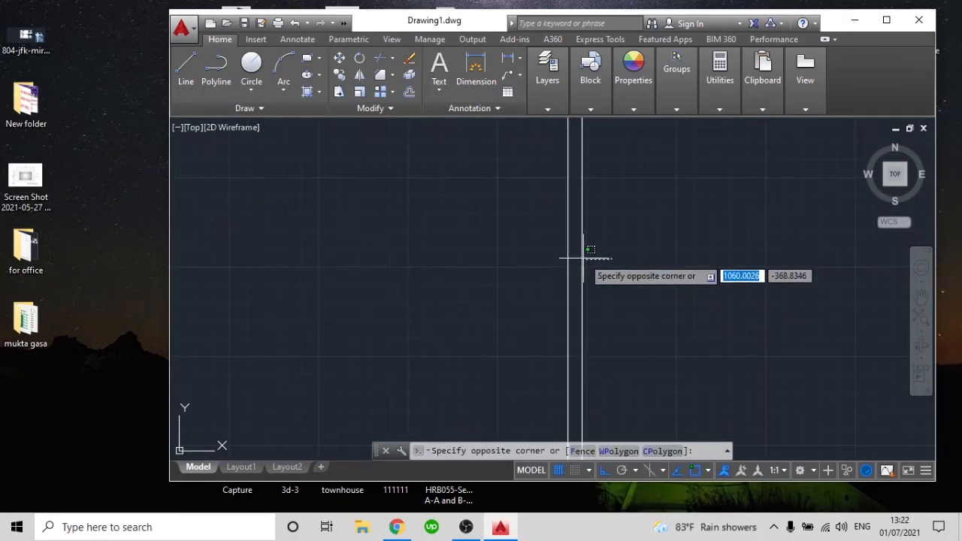
click(581, 256)
key(Delete)
Start the Offset command for the remaining vertical line
scroll(588, 258, down, 4)
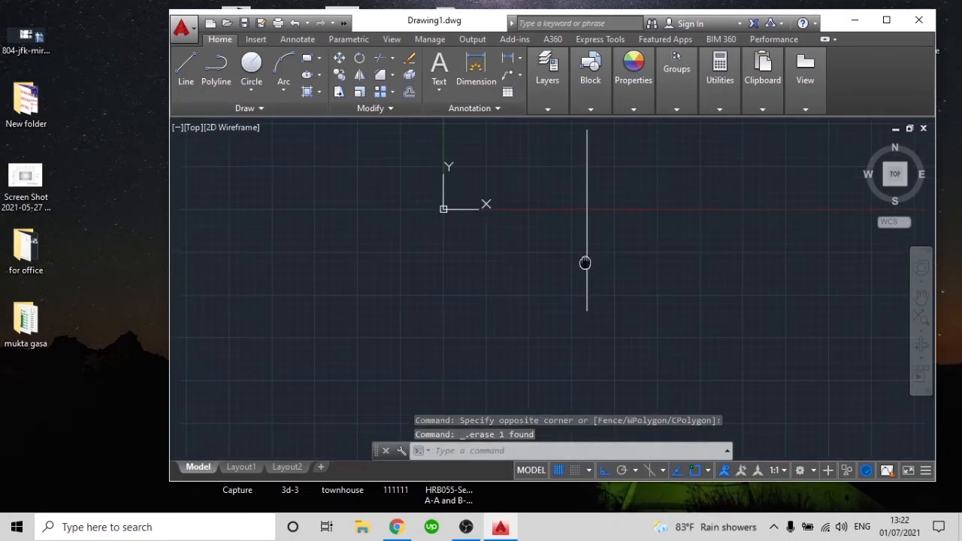
scroll(555, 259, up, 4)
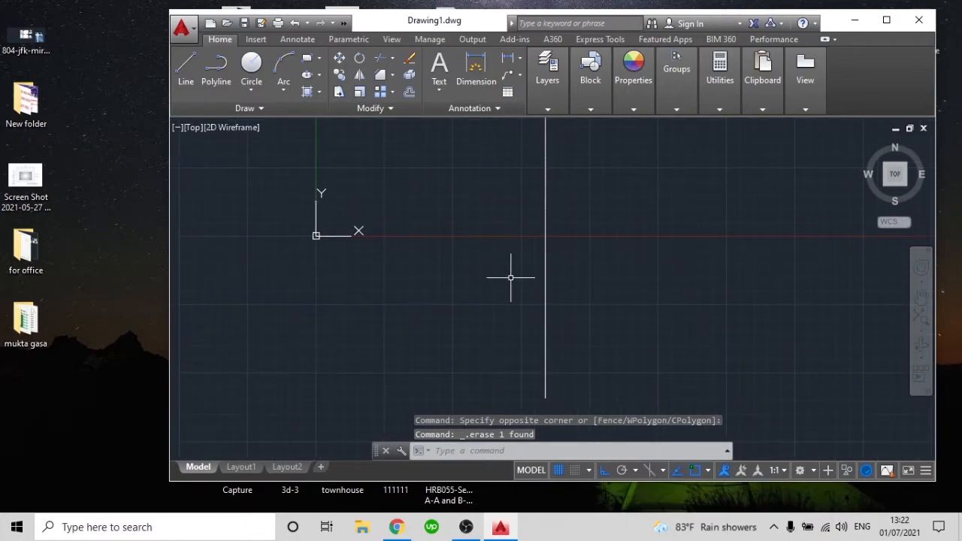
text(o)
key(Return)
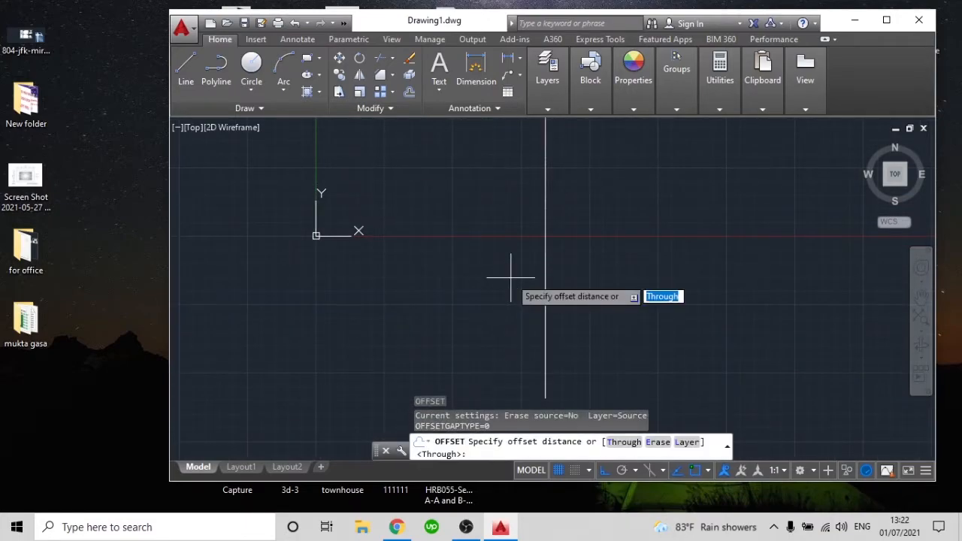
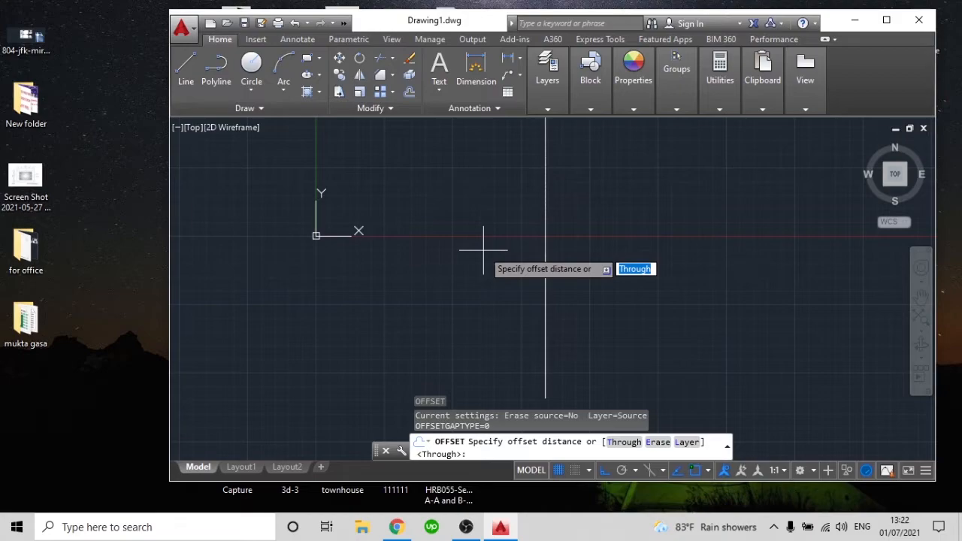
Offset the vertical line 50 units to the right
text(50)
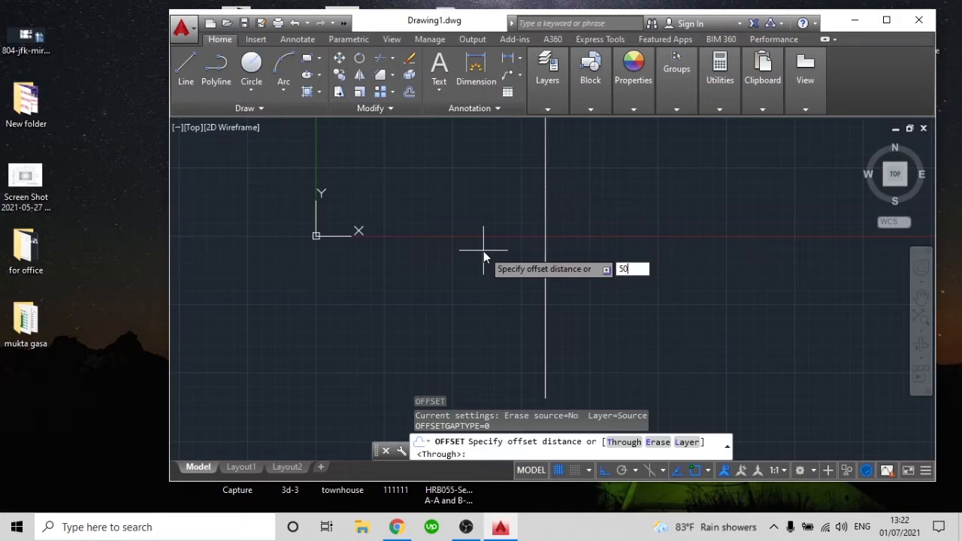
key(Return)
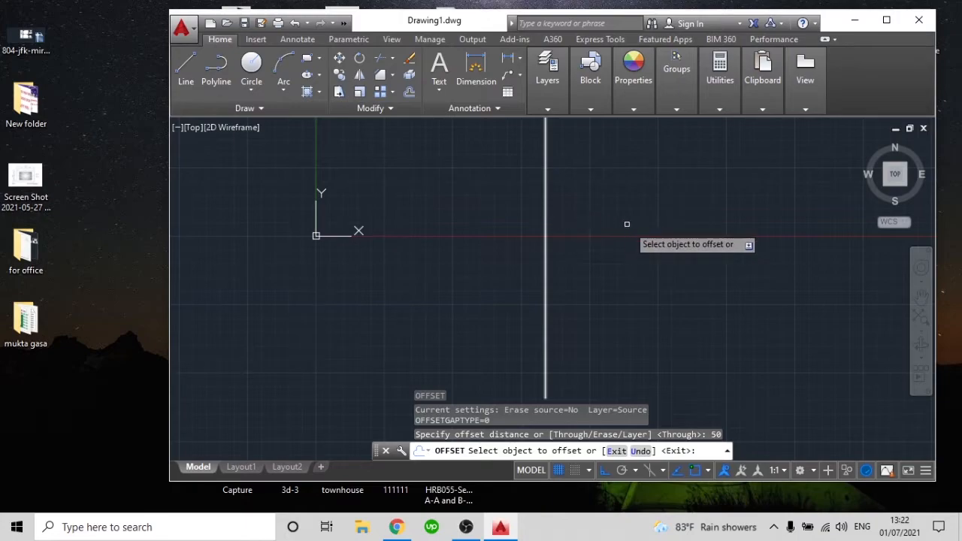
click(547, 202)
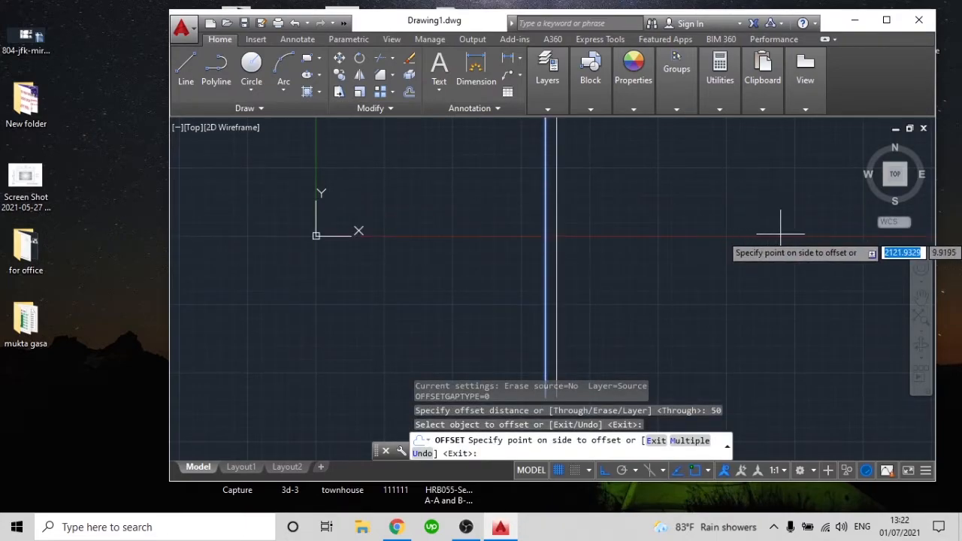
mouse_move(778, 232)
middle_down()
mouse_move(703, 257)
mouse_move(697, 239)
middle_up()
click(697, 239)
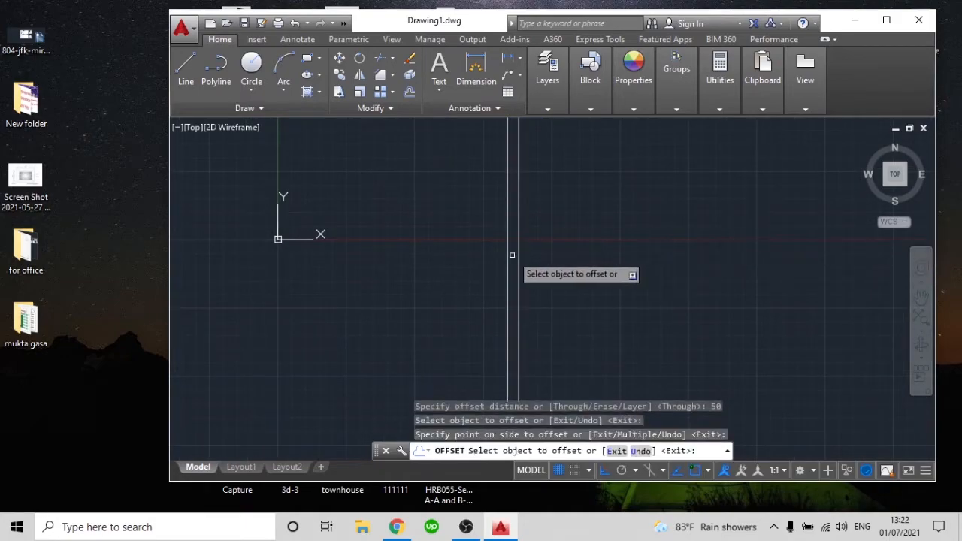
scroll(527, 272, down, 3)
scroll(530, 263, up, 3)
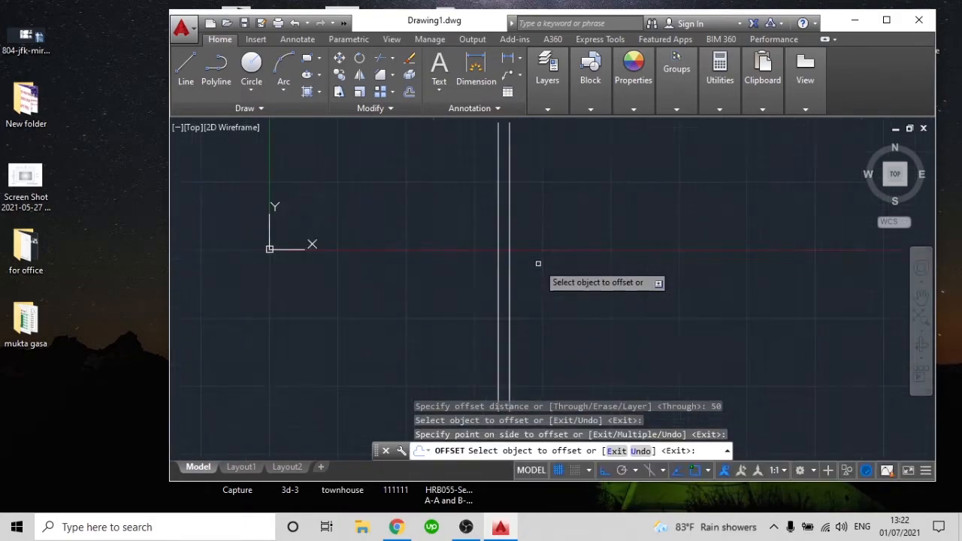
Keep offsetting the newest vertical line to the right at the same 50-unit distance until there are seven parallel lines
click(510, 248)
click(599, 243)
click(521, 244)
click(616, 243)
click(531, 219)
click(627, 221)
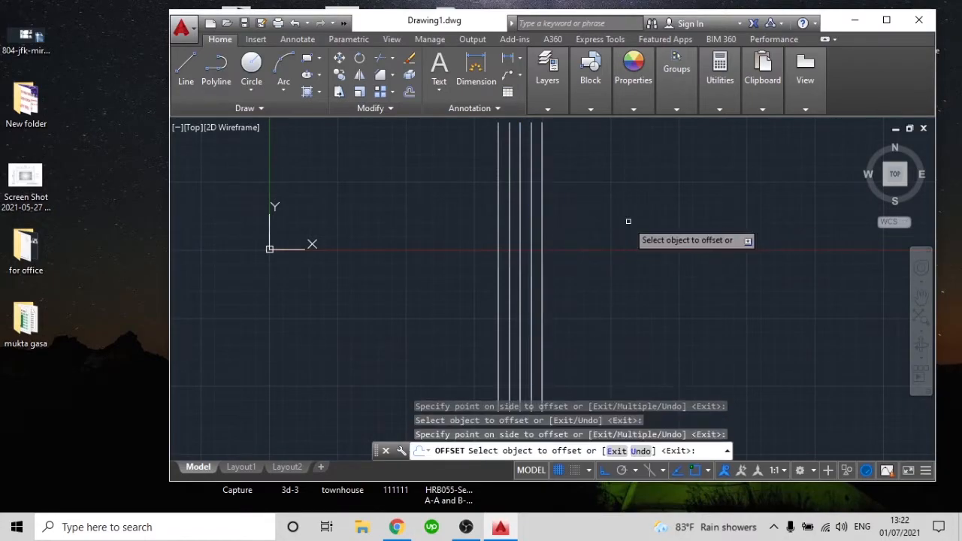
click(541, 217)
click(623, 217)
click(552, 204)
click(634, 208)
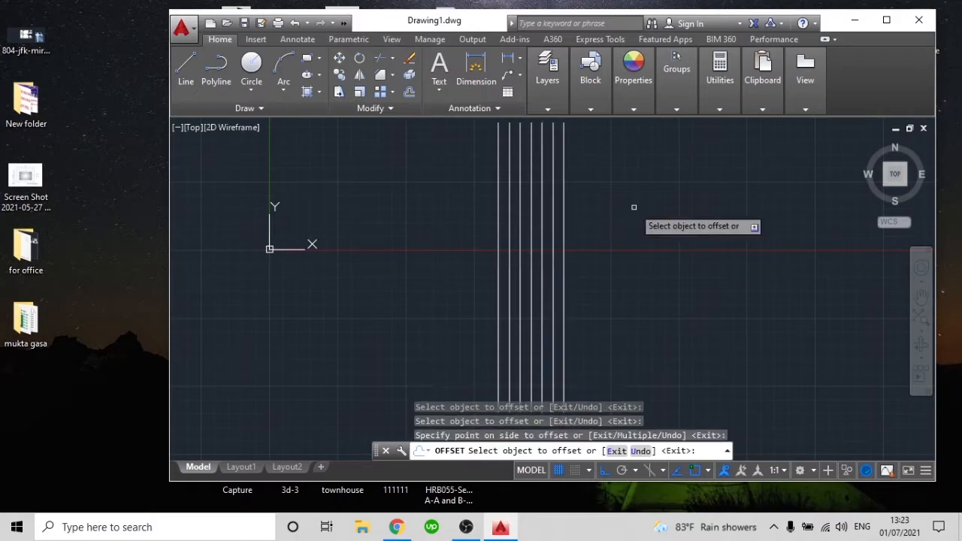
key(Escape)
Select all seven parallel vertical lines and delete them
click(638, 260)
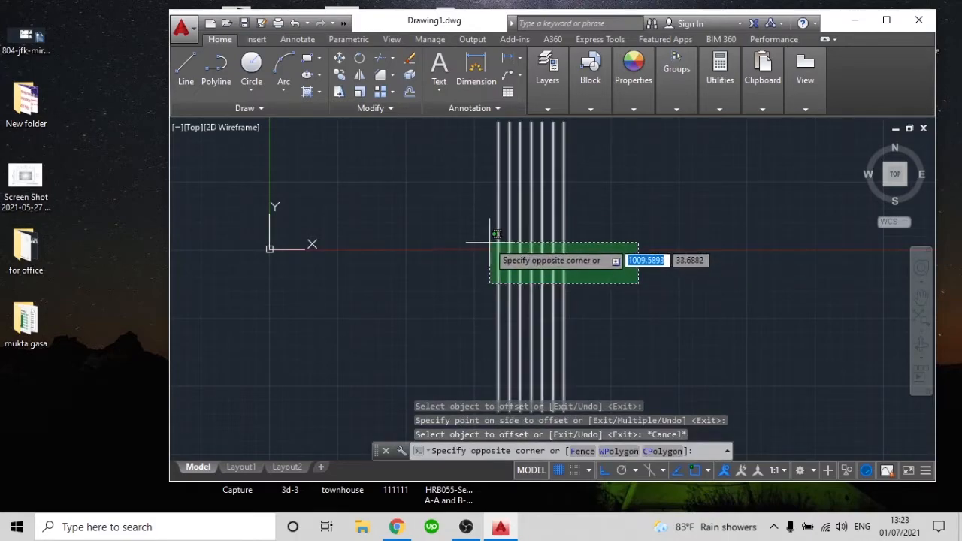
click(482, 239)
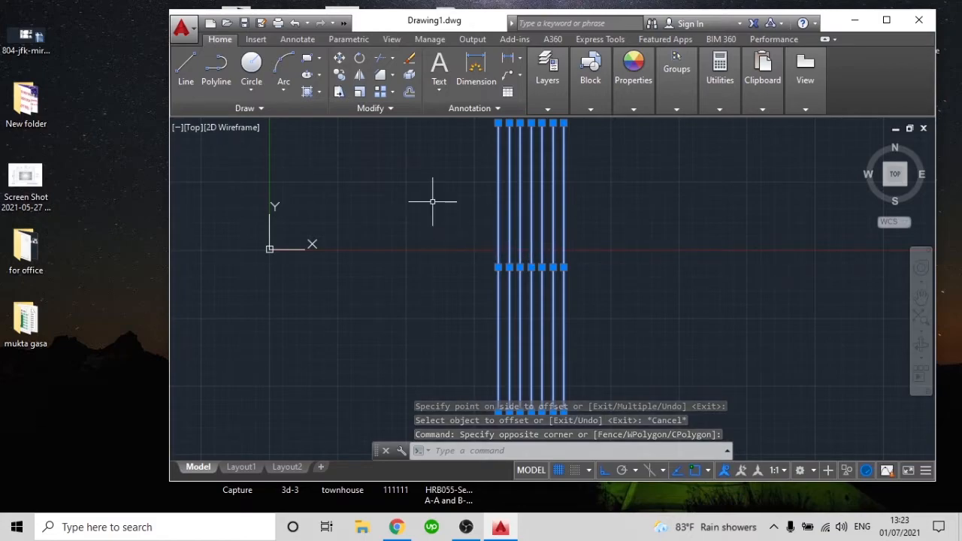
middle_drag(531, 223, 531, 242)
scroll(530, 242, down, 2)
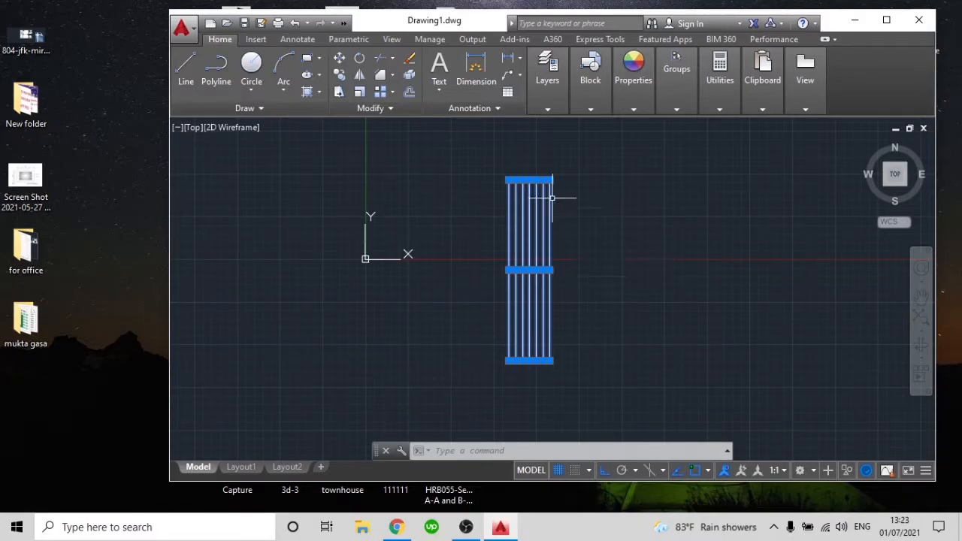
scroll(508, 163, up, 2)
scroll(606, 260, down, 2)
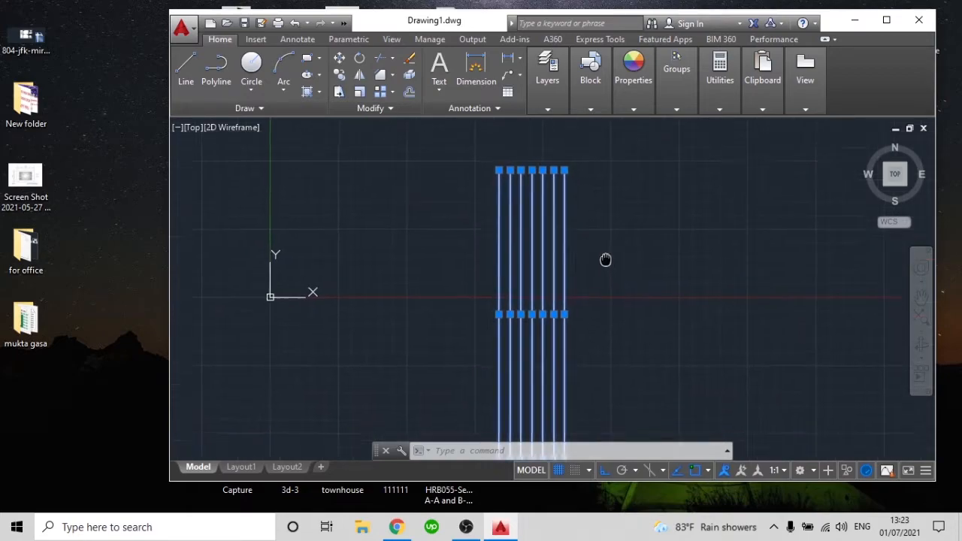
scroll(529, 202, up, 2)
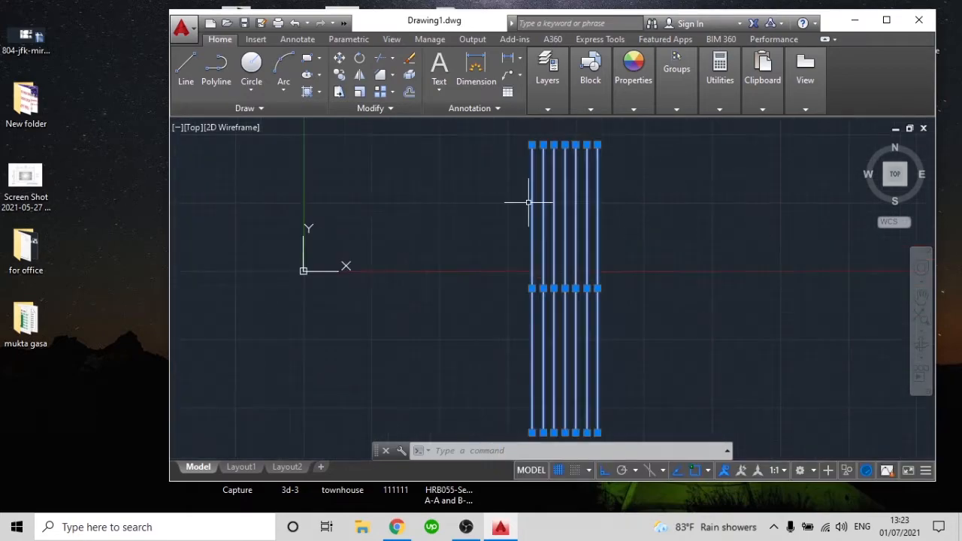
middle_drag(560, 211, 556, 241)
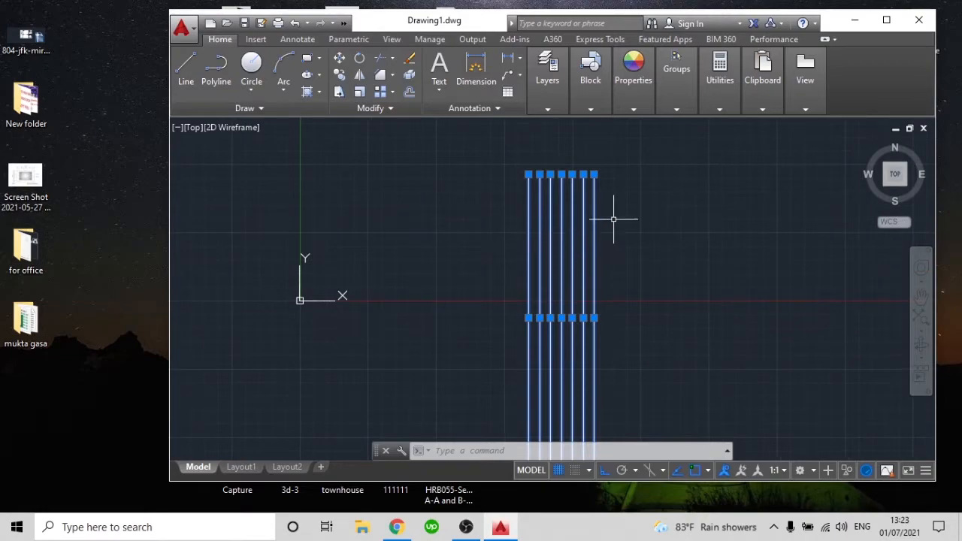
click(623, 258)
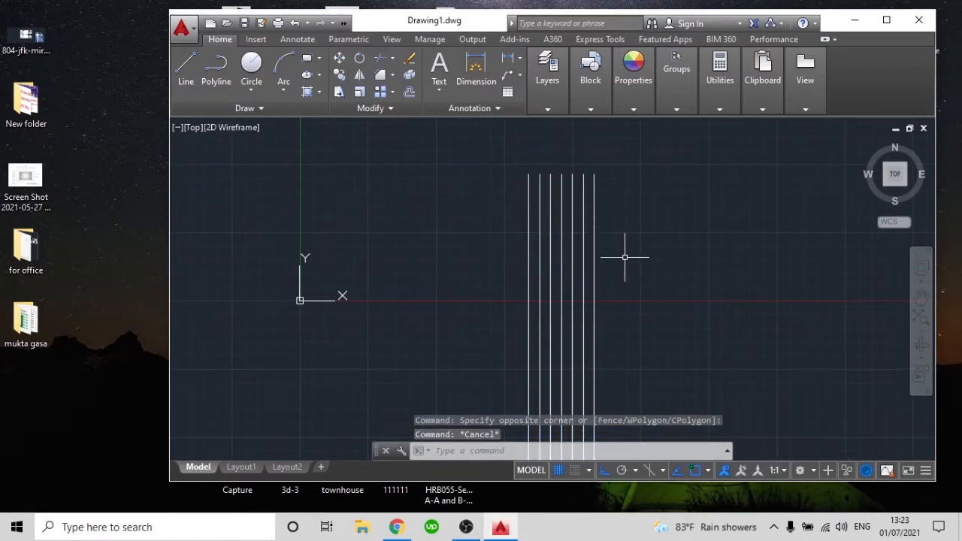
click(418, 218)
key(Delete)
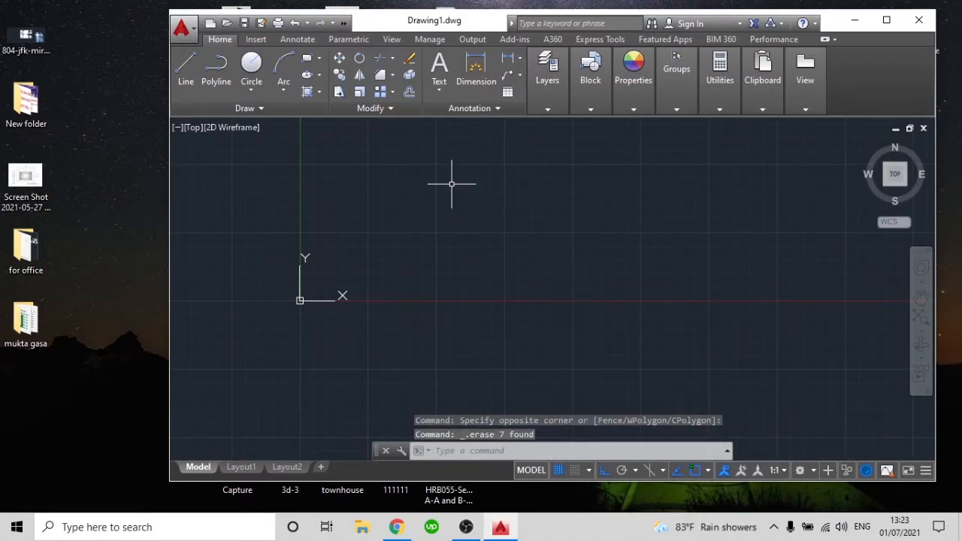
middle_drag(432, 137, 374, 122)
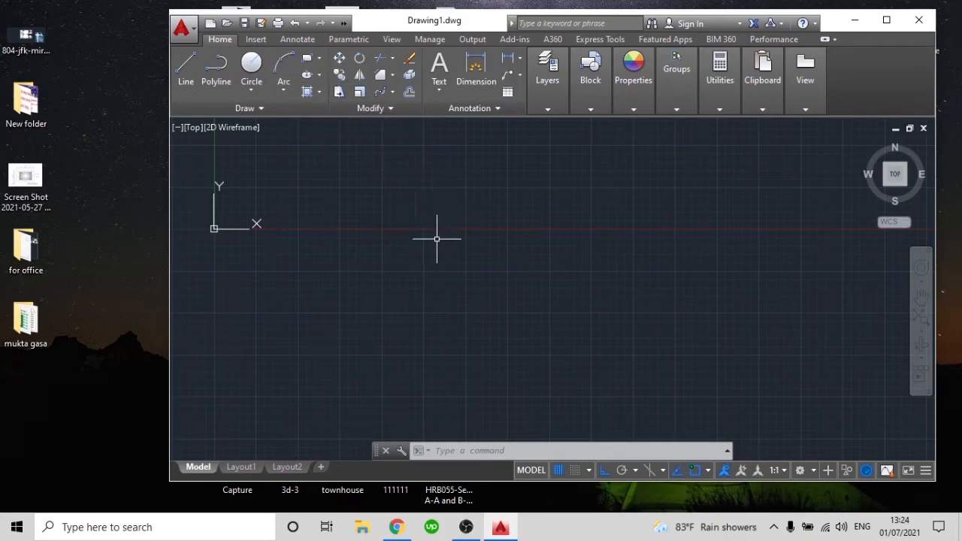
click(392, 75)
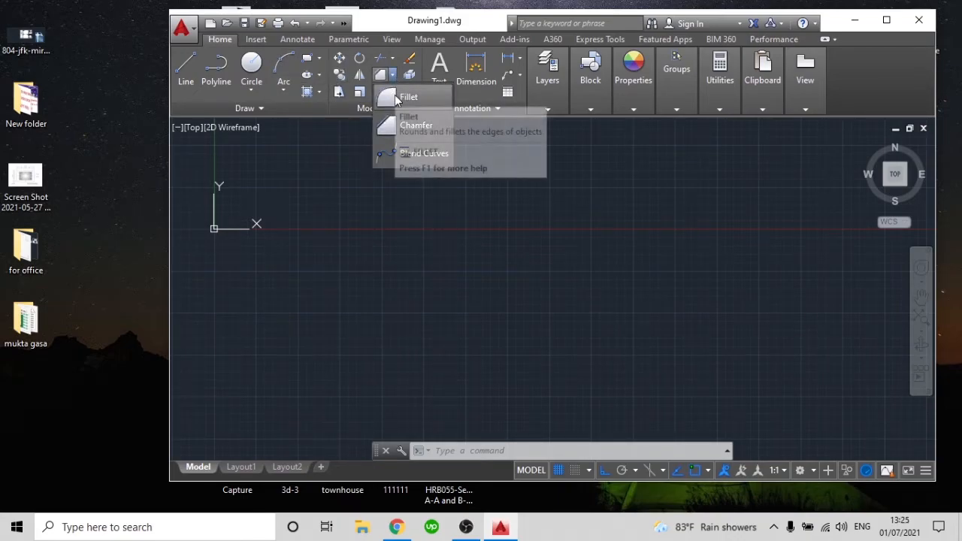
click(404, 94)
click(418, 199)
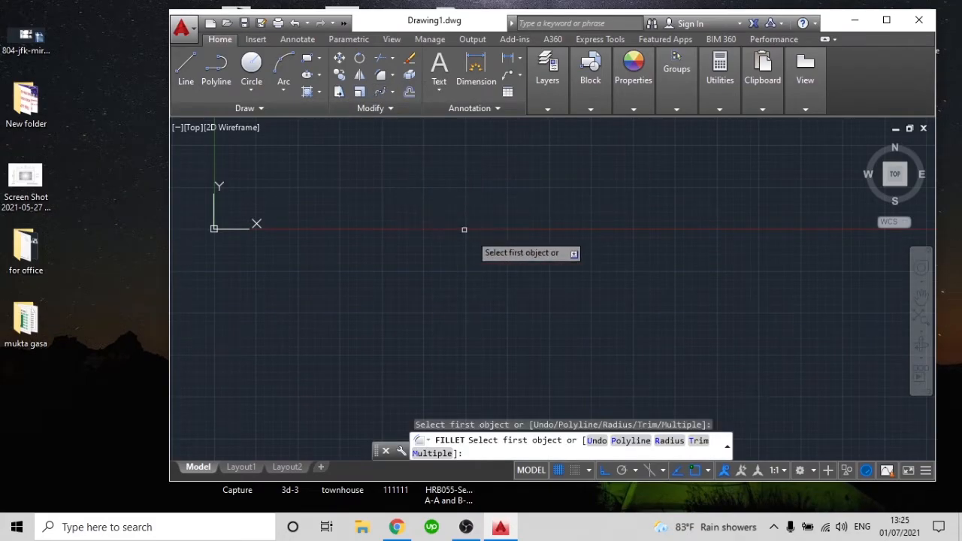
click(482, 244)
key(Escape)
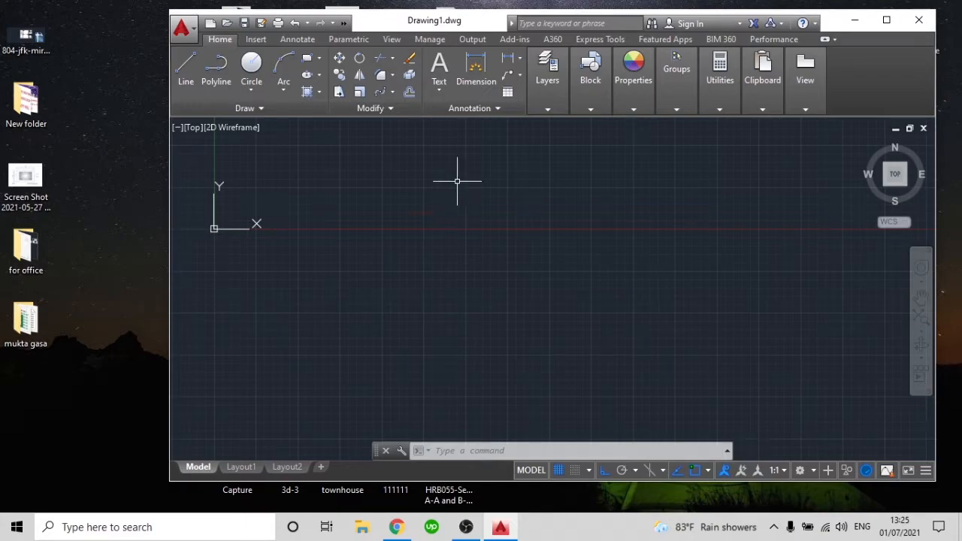
Maximize the drawing program's window so it fills the screen
click(887, 19)
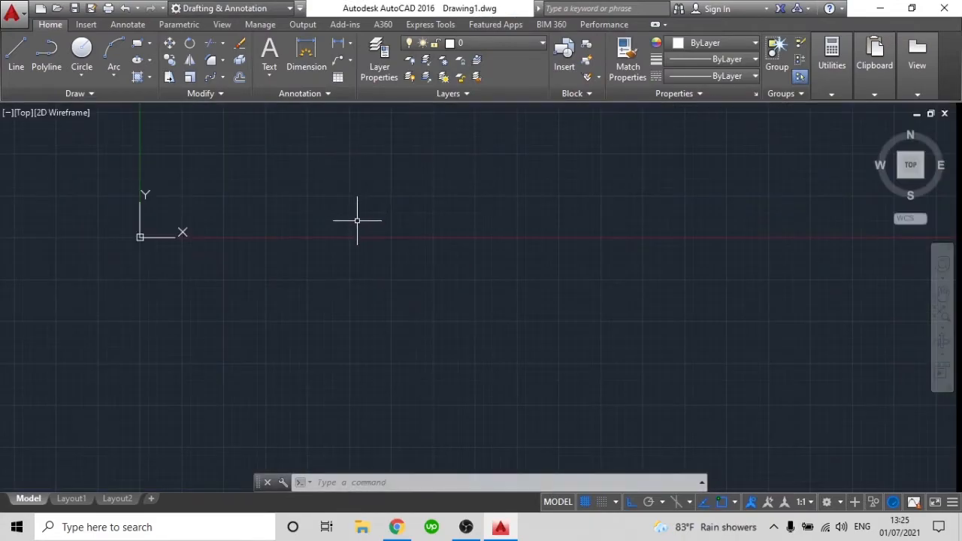
click(357, 220)
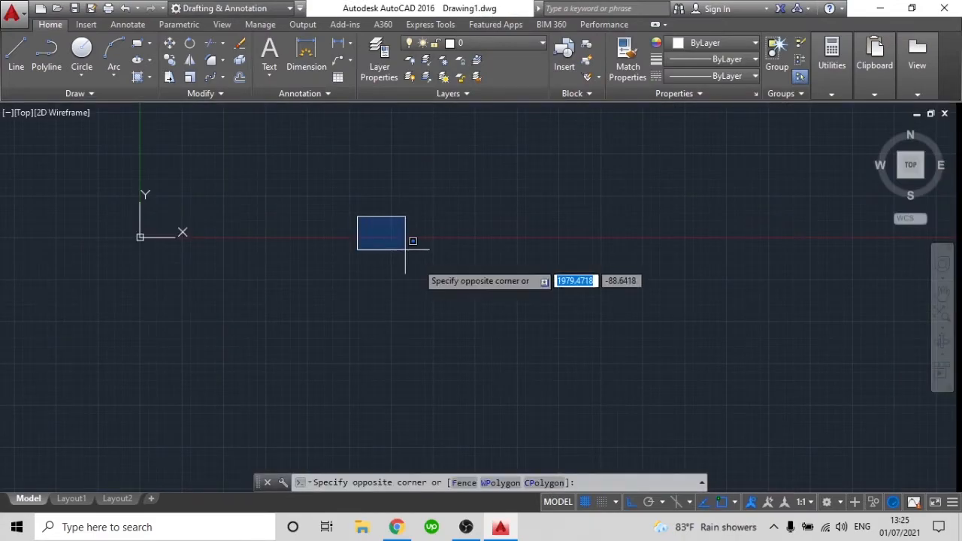
click(454, 275)
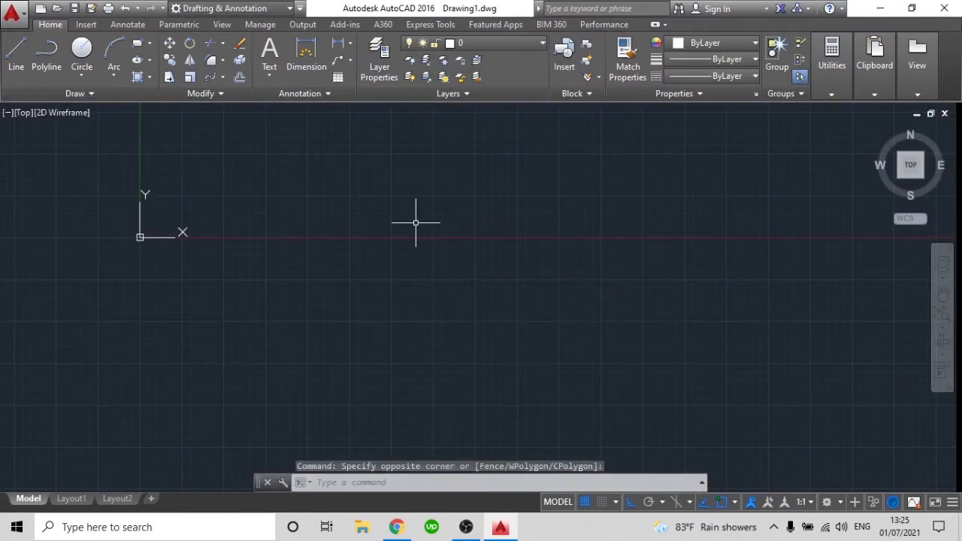
Draw an 11-unit horizontal line to the right, continued by a 10-unit vertical line downward from its end
key(Return)
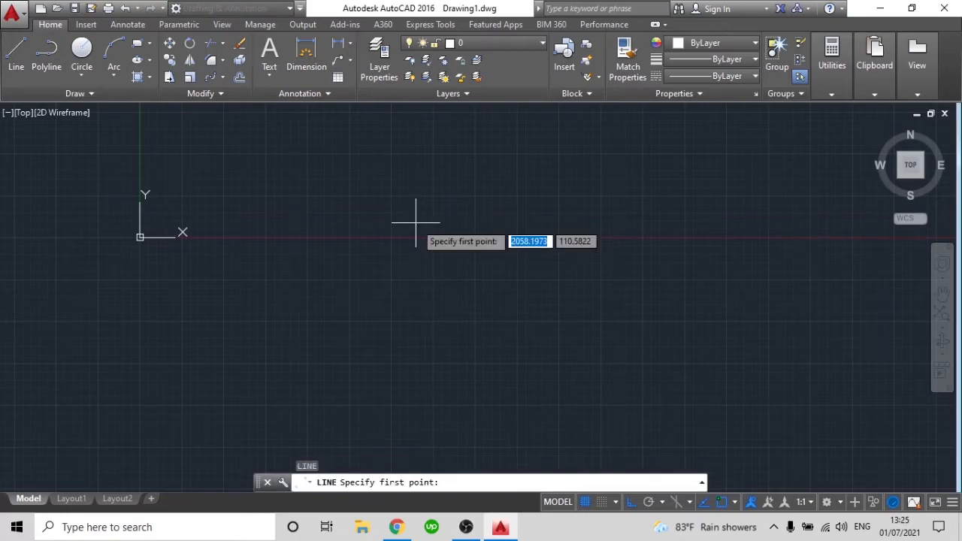
click(299, 193)
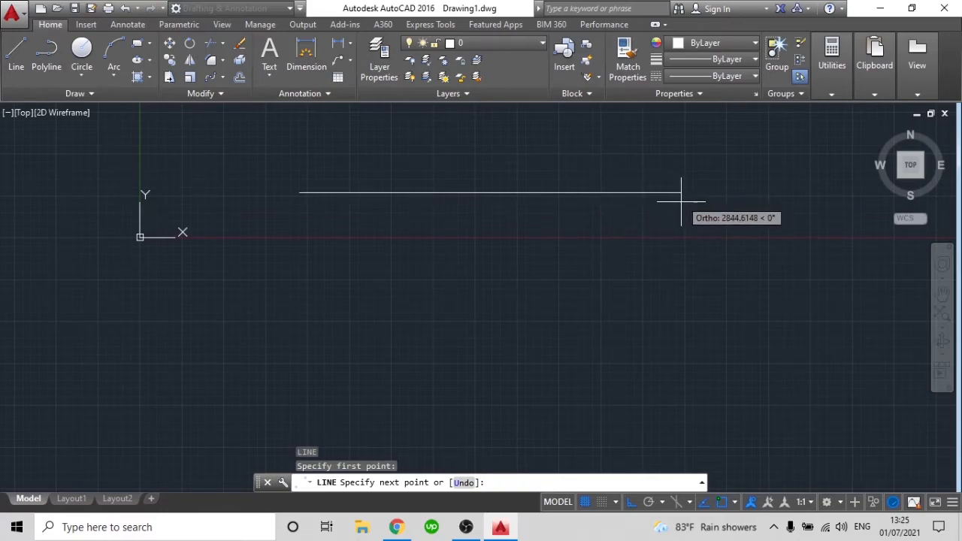
text(11)
key(Return)
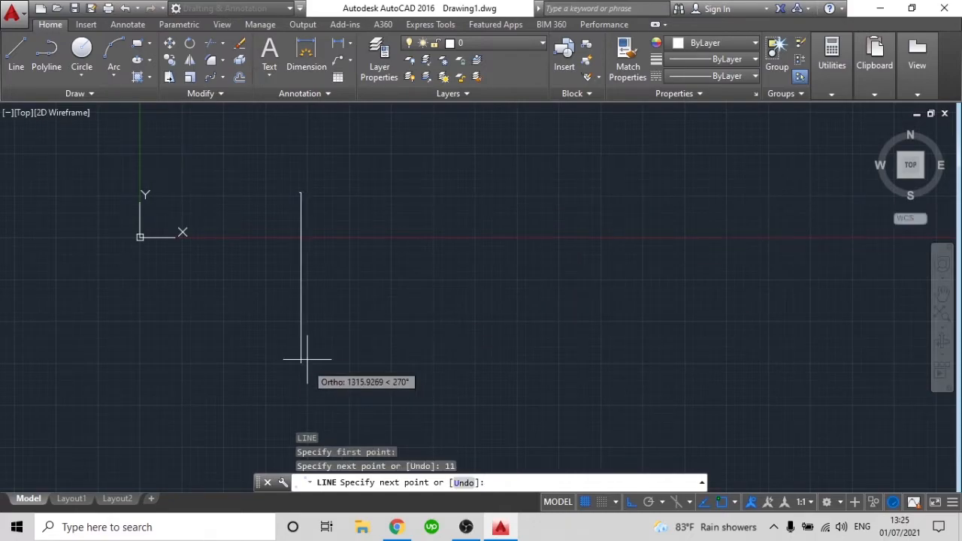
text(10)
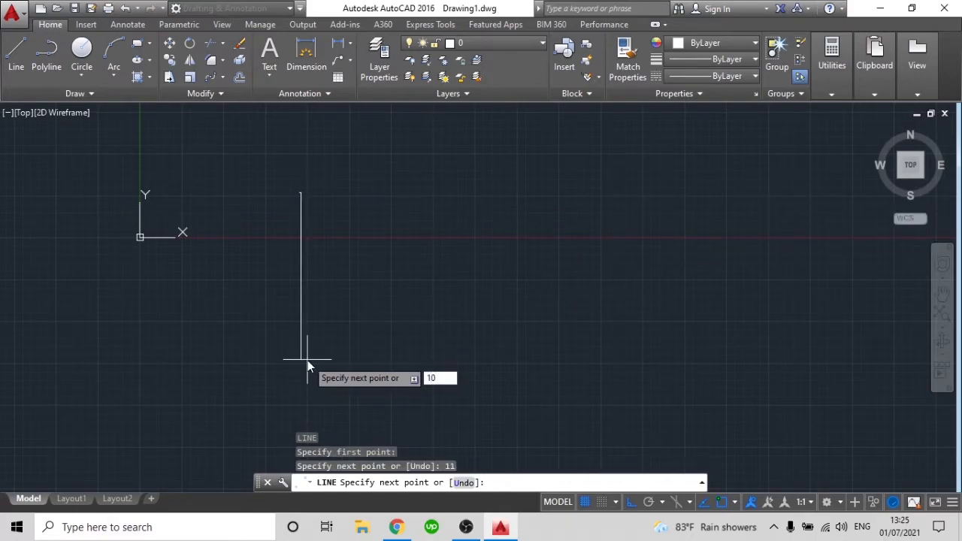
key(Return)
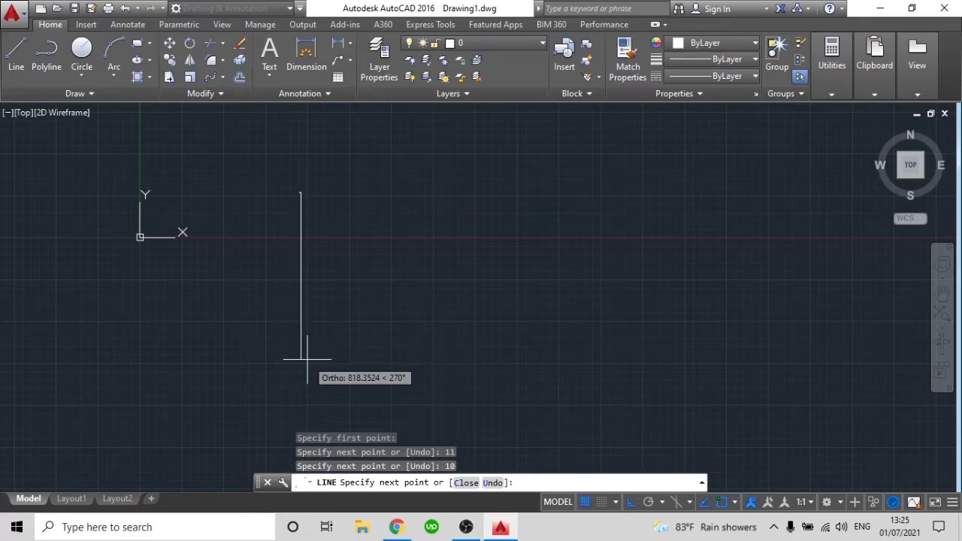
Complete the rectangle with an 11-unit bottom side and a 10-unit left side up to the starting corner
scroll(287, 244, up, 4)
scroll(413, 273, down, 4)
scroll(369, 250, up, 4)
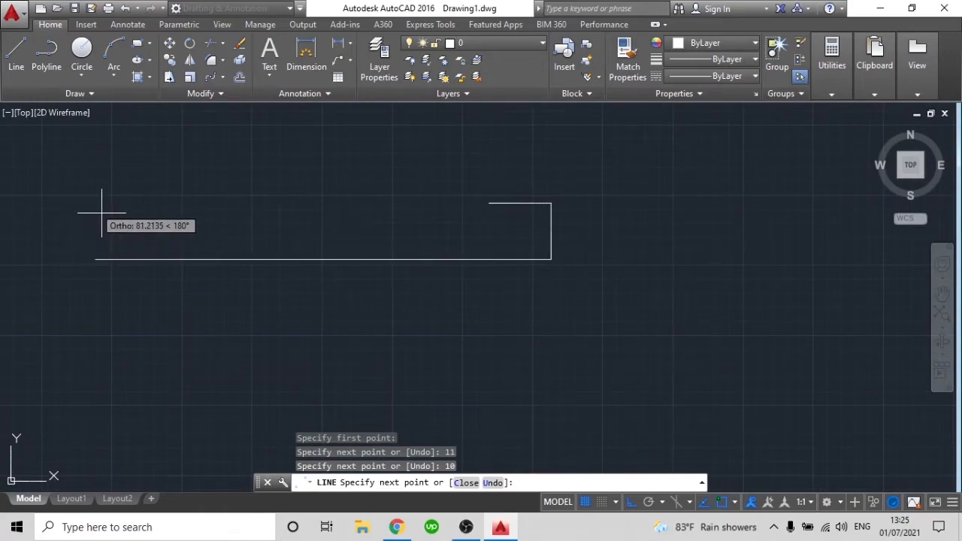
text(11)
key(Return)
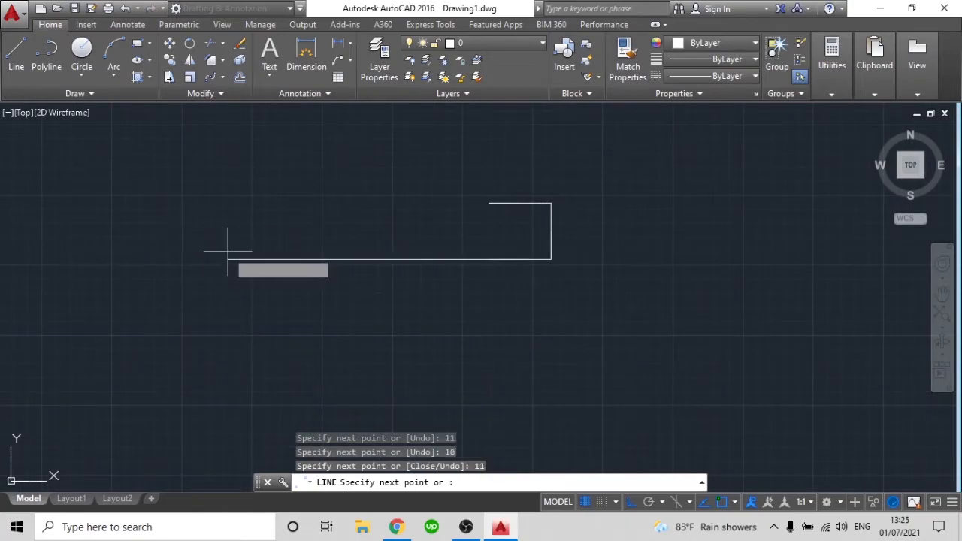
text(10)
key(Return)
key(Escape)
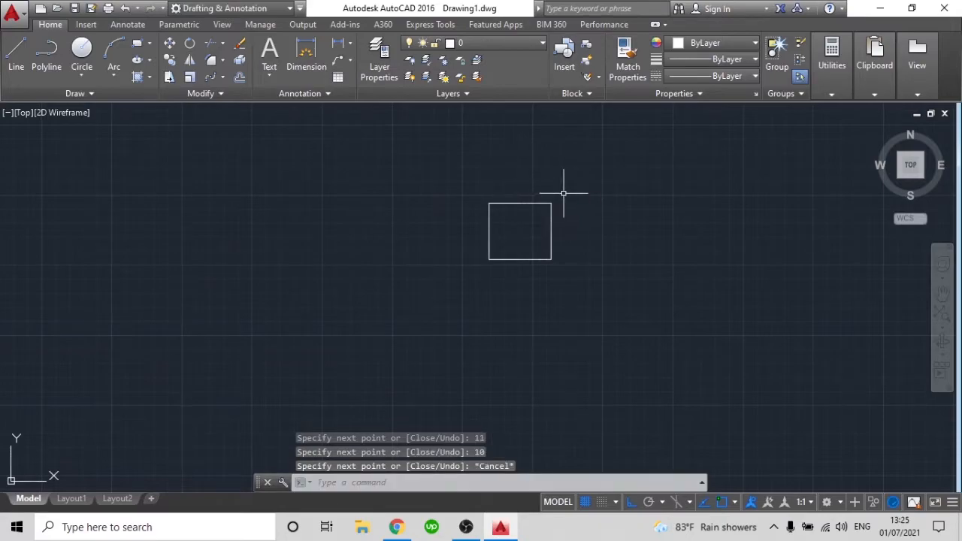
Offset the rectangle's right and top sides outward by 0.25
scroll(549, 248, up, 6)
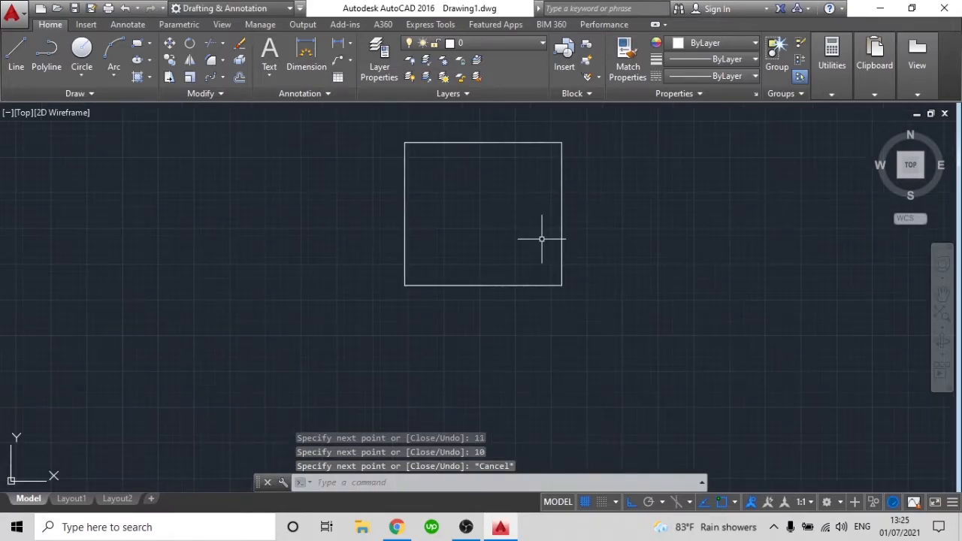
scroll(521, 206, up, 3)
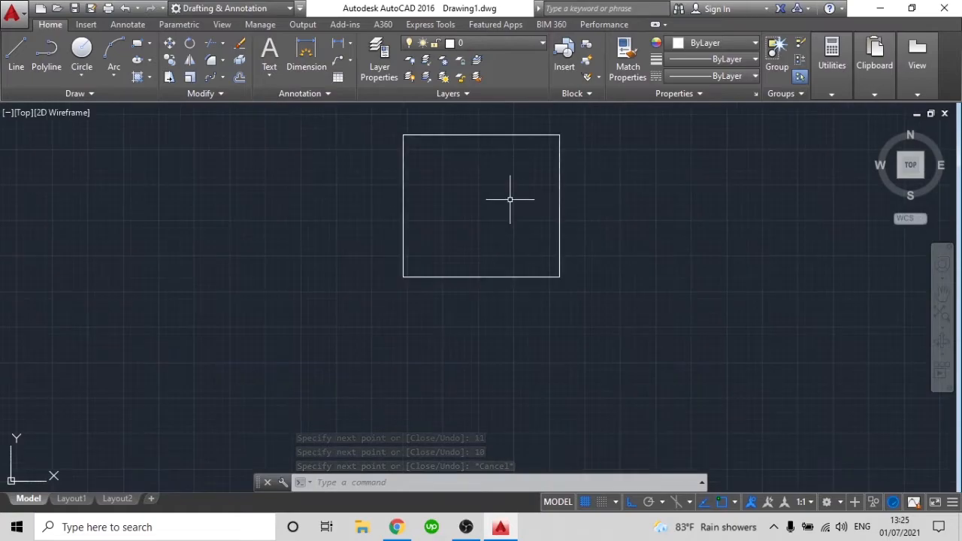
middle_drag(515, 211, 563, 249)
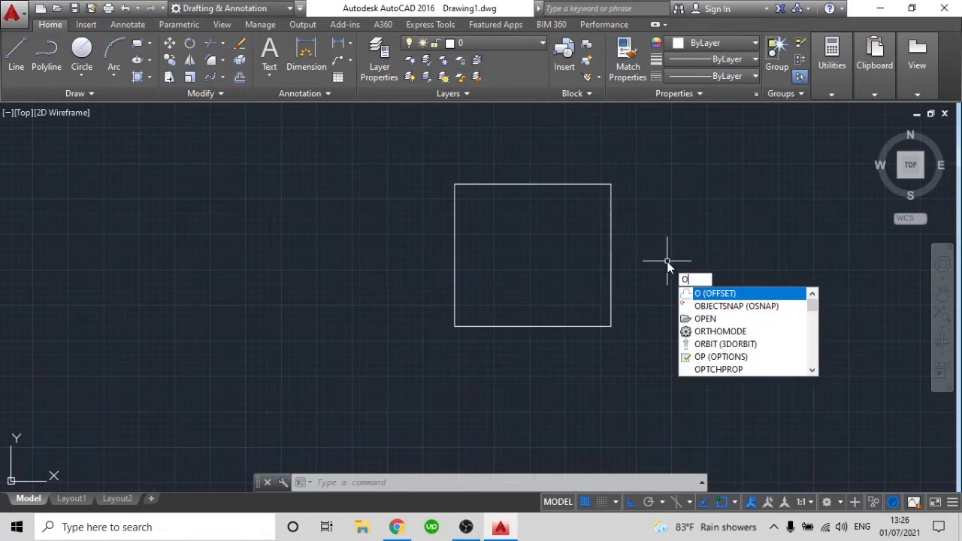
key(Return)
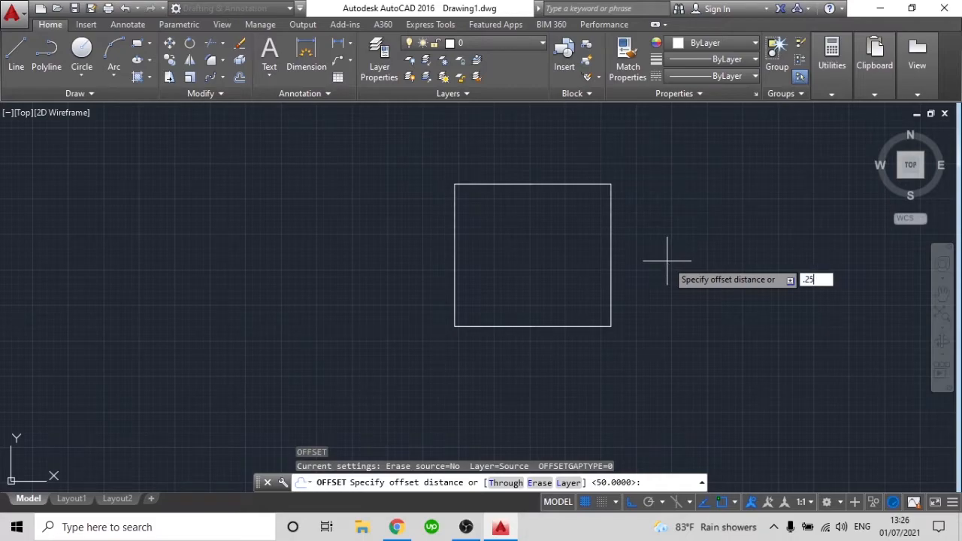
key(Return)
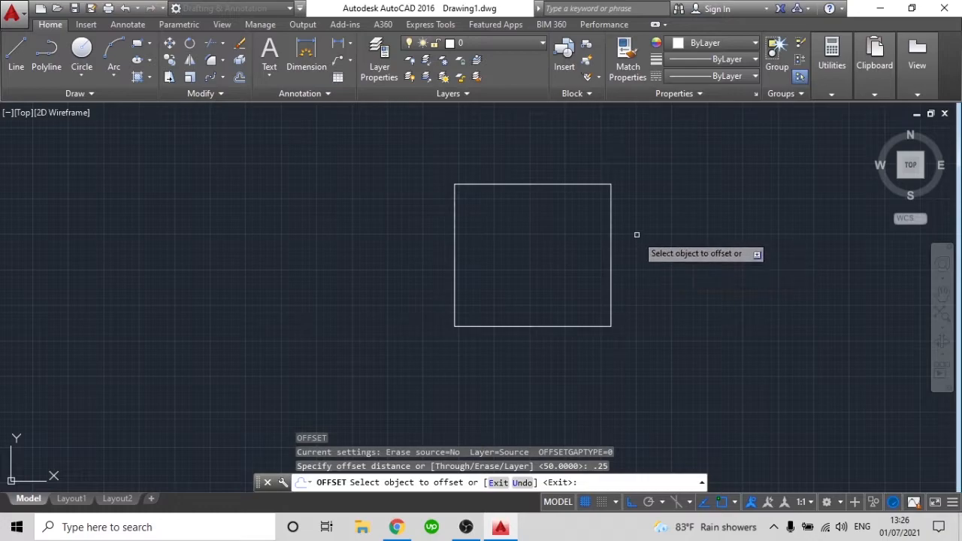
scroll(623, 201, up, 2)
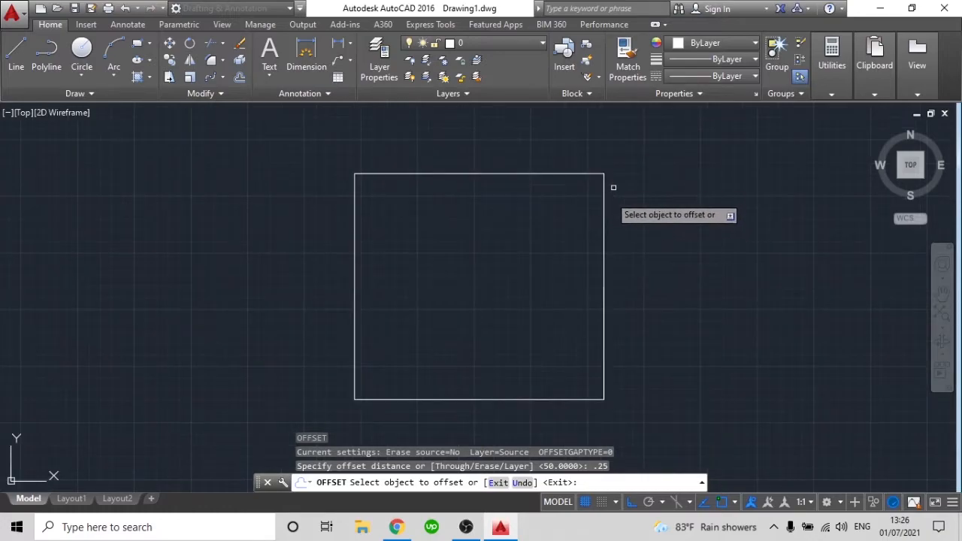
click(604, 209)
click(655, 201)
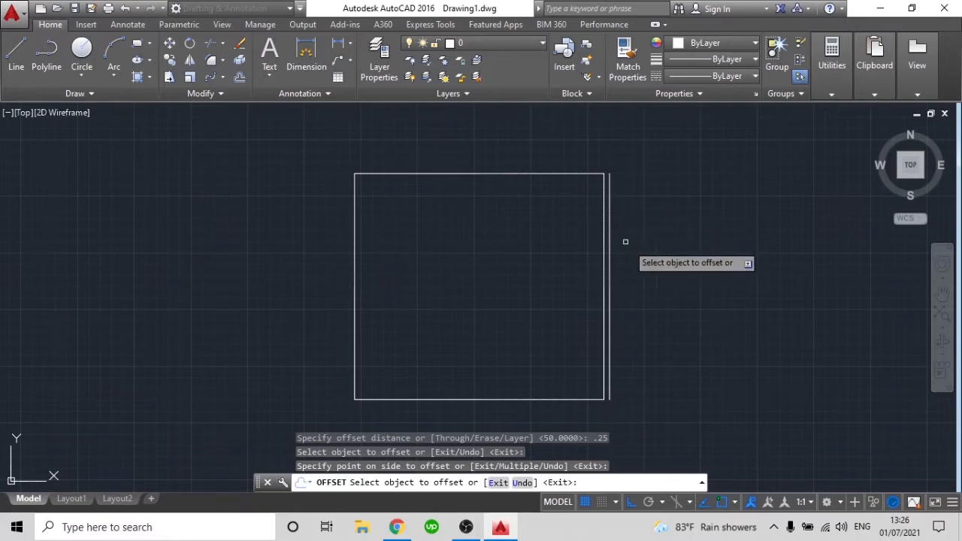
click(583, 174)
click(565, 142)
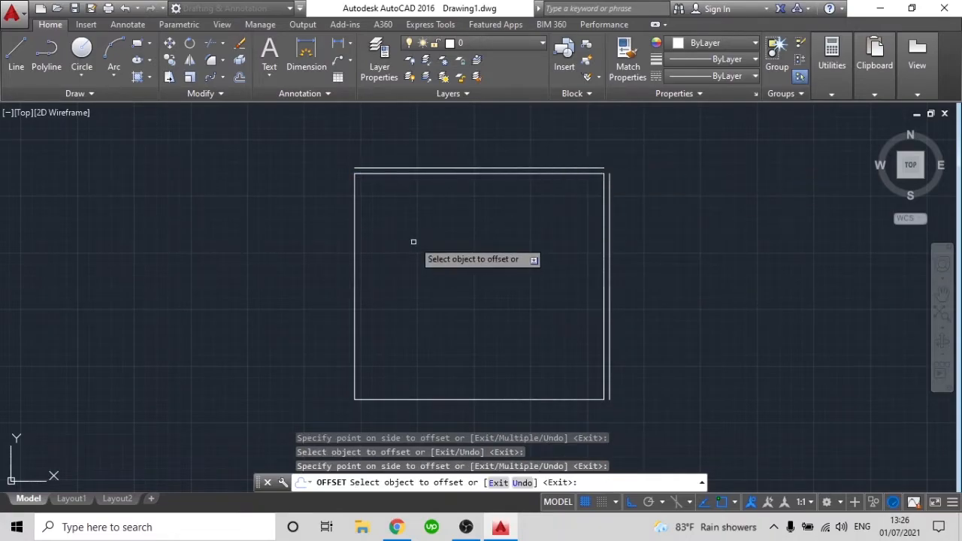
Offset the left and bottom sides outward by the same distance
click(355, 206)
click(295, 209)
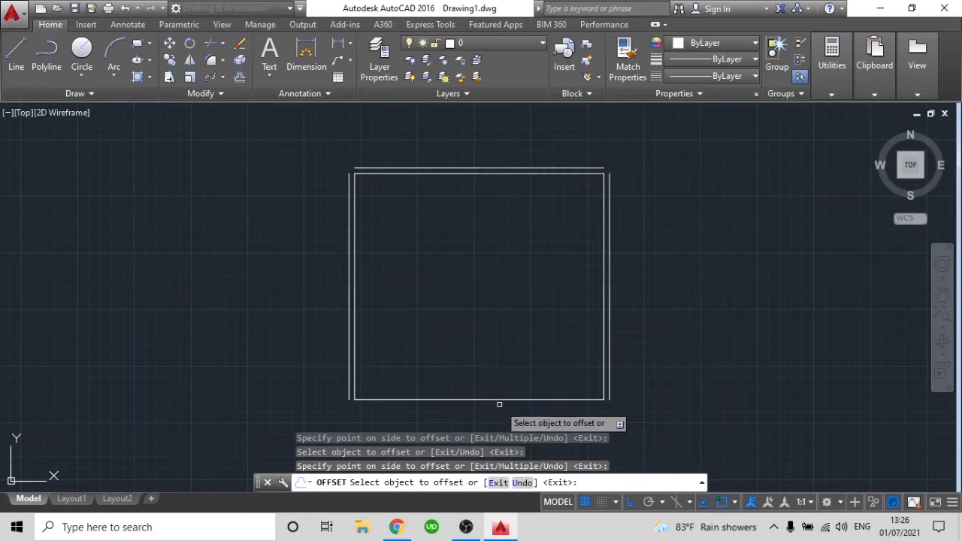
middle_drag(500, 396, 498, 353)
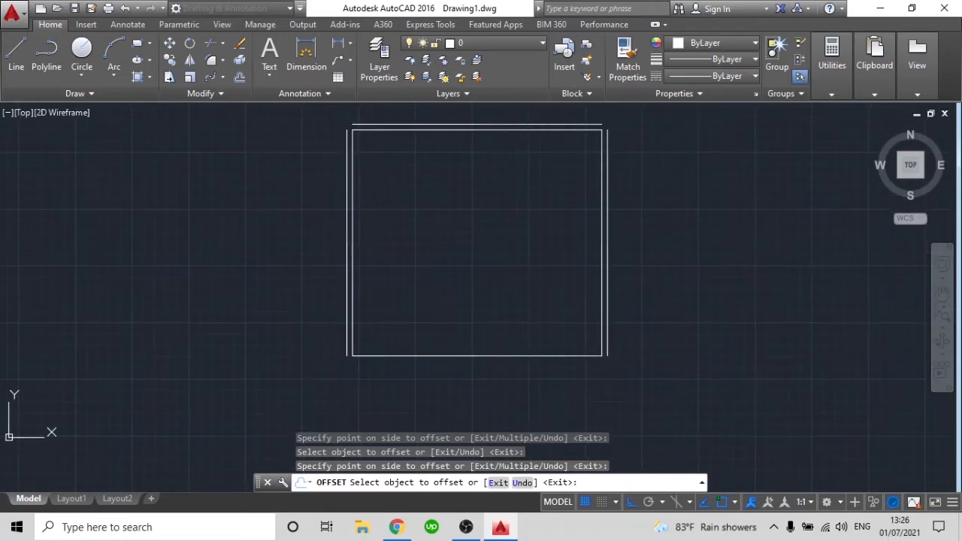
click(507, 356)
click(517, 385)
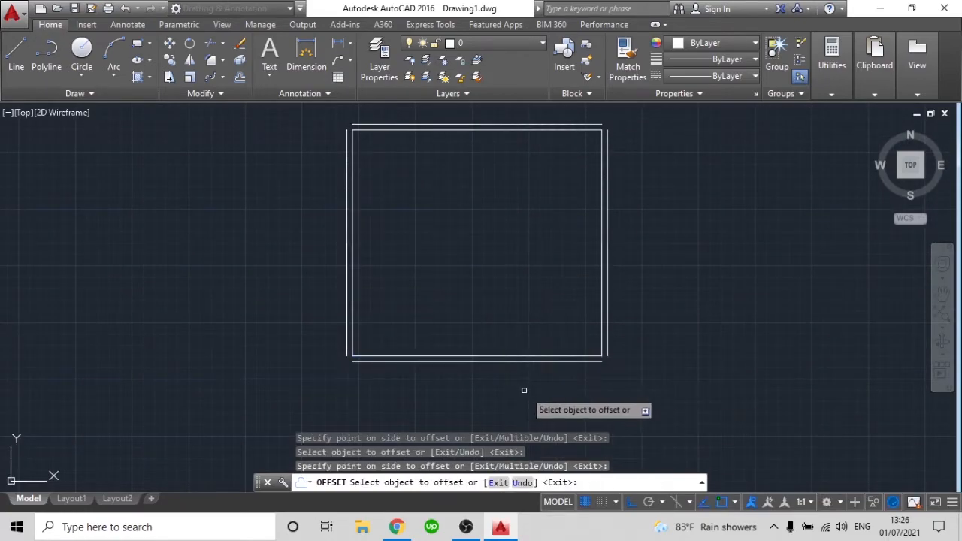
End the offset command and undo all four offset lines around the rectangle
key(Escape)
key(ctrl+z)
key(ctrl+z)
Offset the rectangle's right side and top side outward again with a distance of 0.25
scroll(548, 222, up, 5)
text(o)
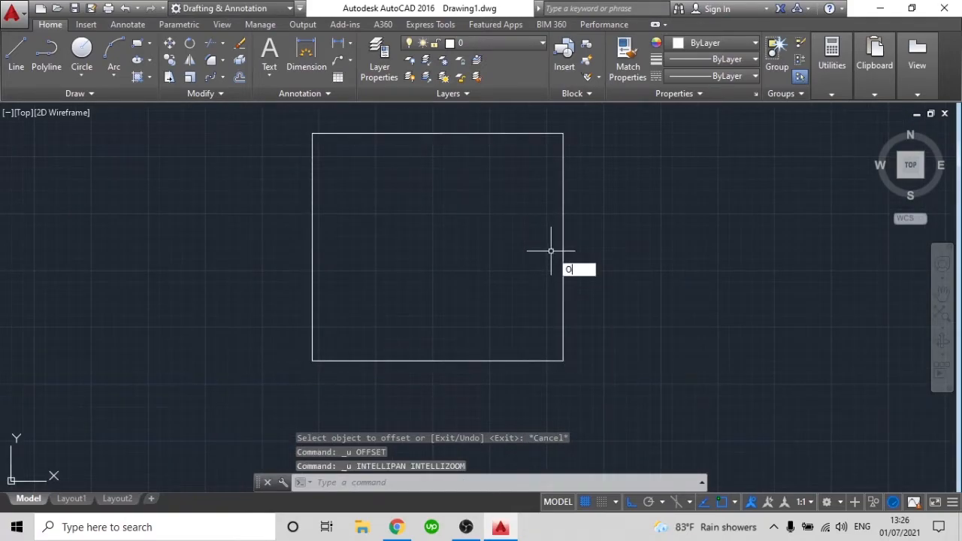
key(Return)
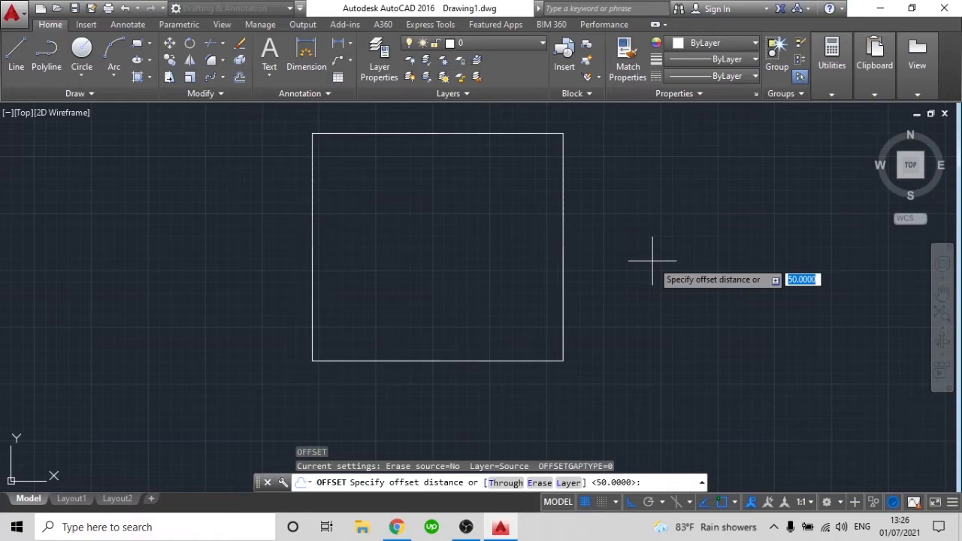
text(.25)
key(Return)
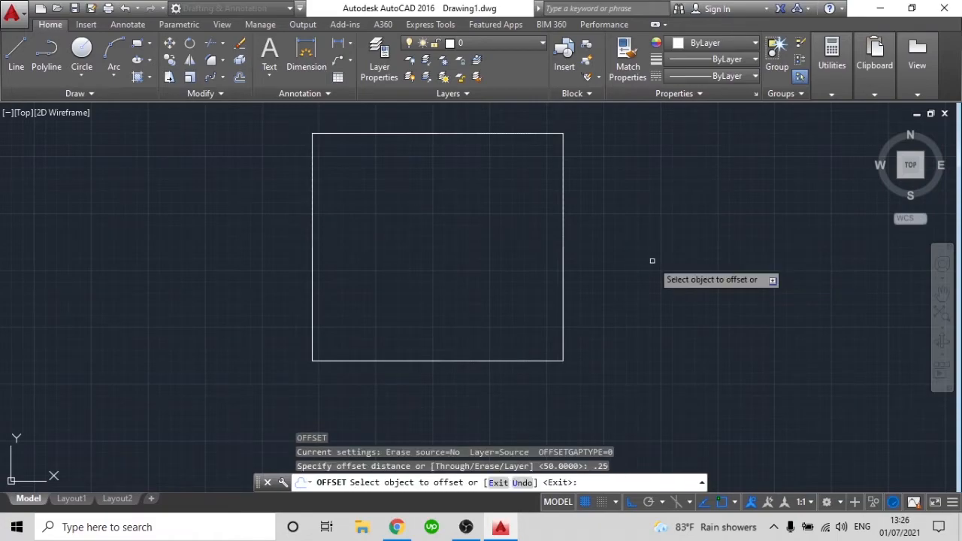
click(564, 235)
click(666, 211)
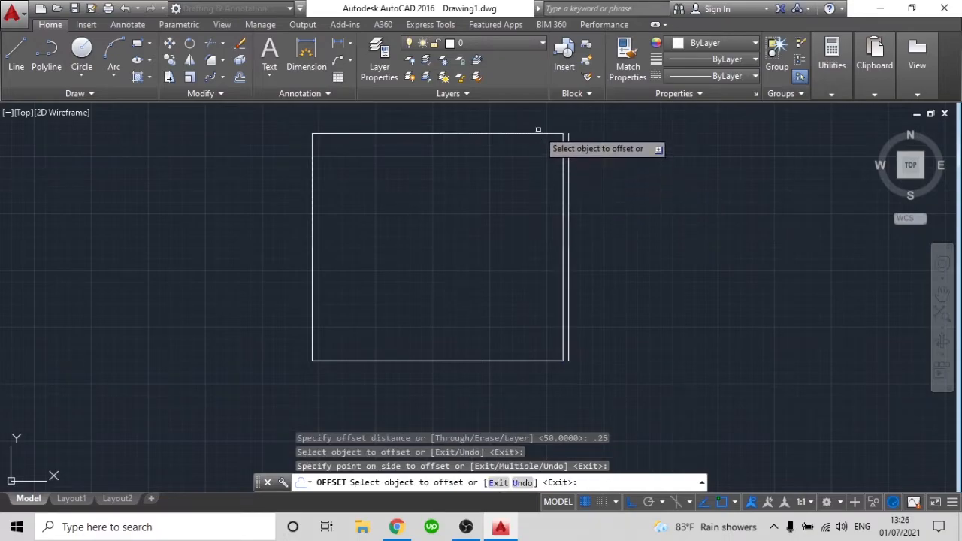
click(540, 134)
click(516, 119)
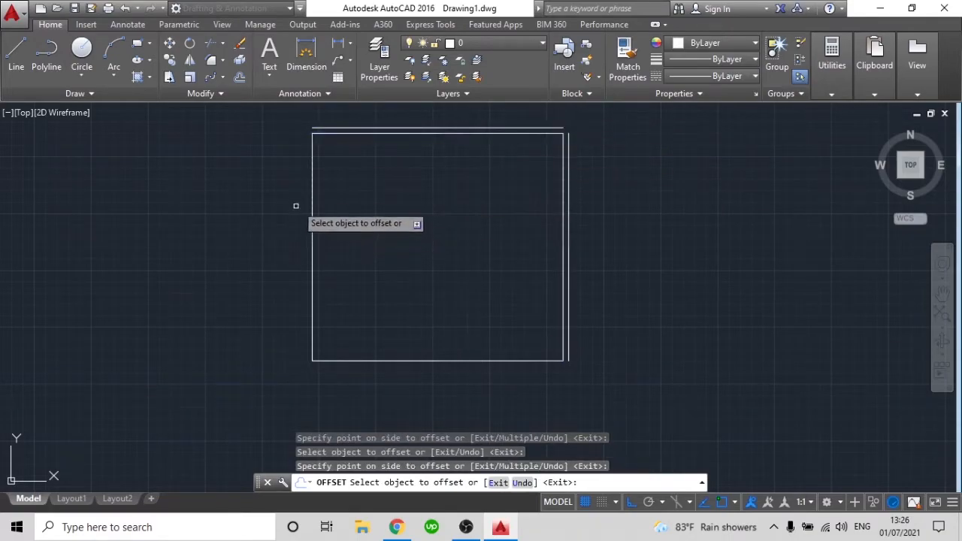
Offset the rectangle's left and bottom sides outward by the same 0.25 and end the command
click(313, 187)
click(237, 220)
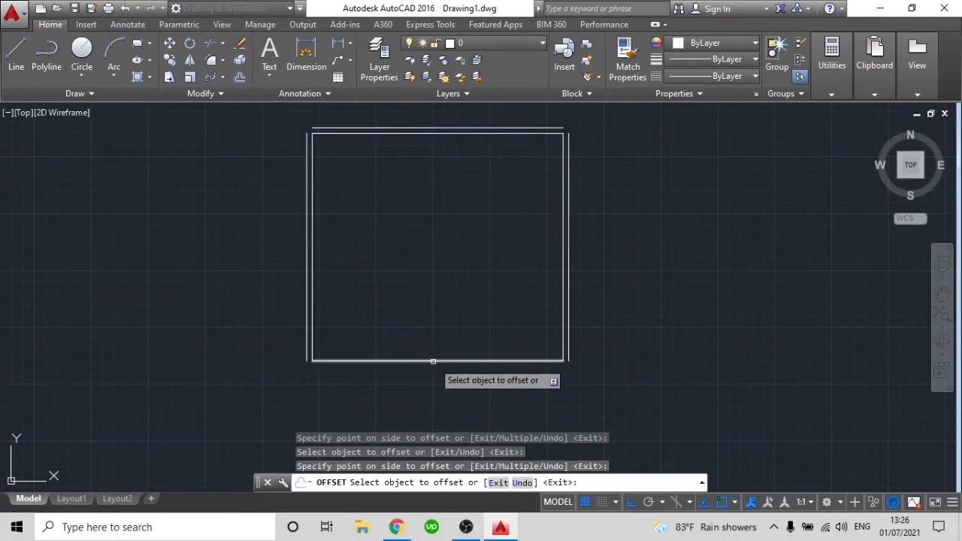
click(434, 361)
click(434, 390)
key(Escape)
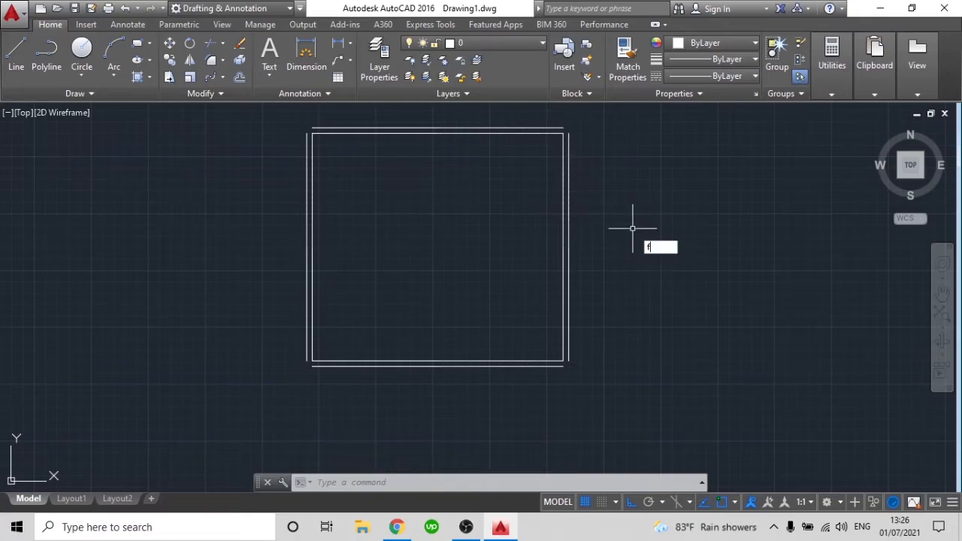
Try filleting the outer right and top lines with radius 10, and undo the fillet
key(Return)
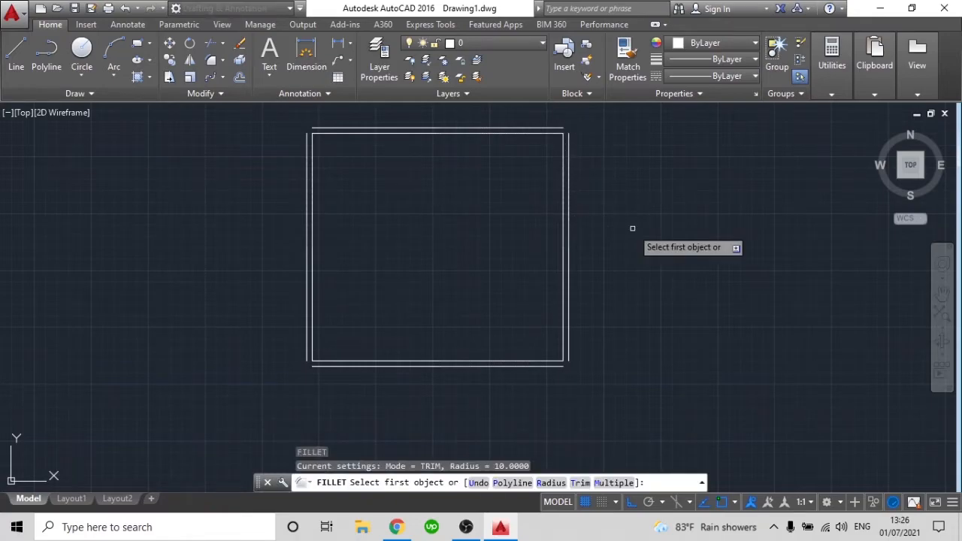
click(568, 149)
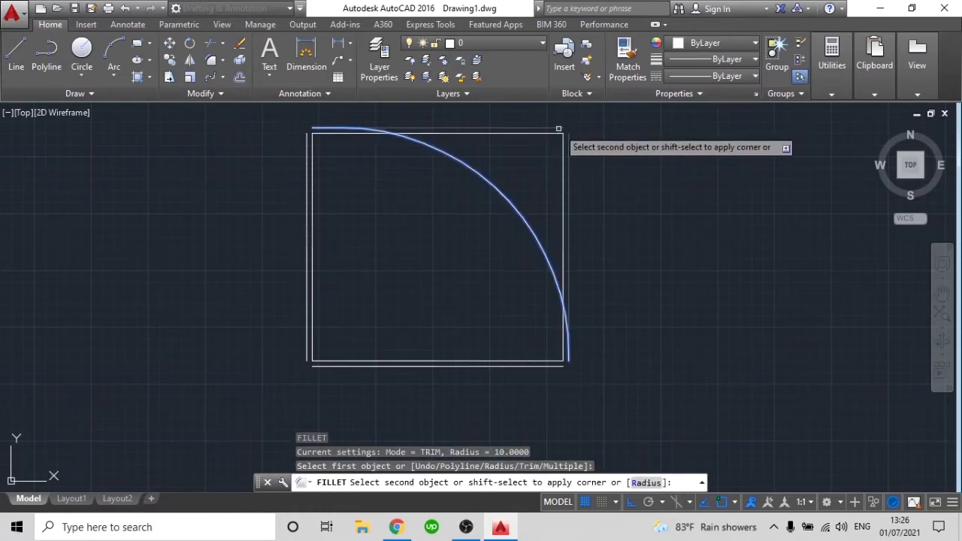
click(558, 128)
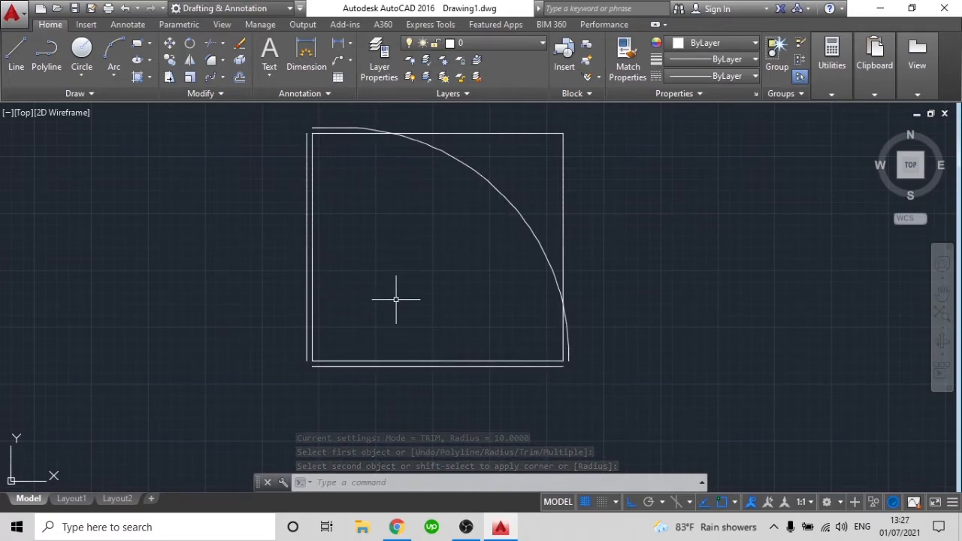
key(ctrl+z)
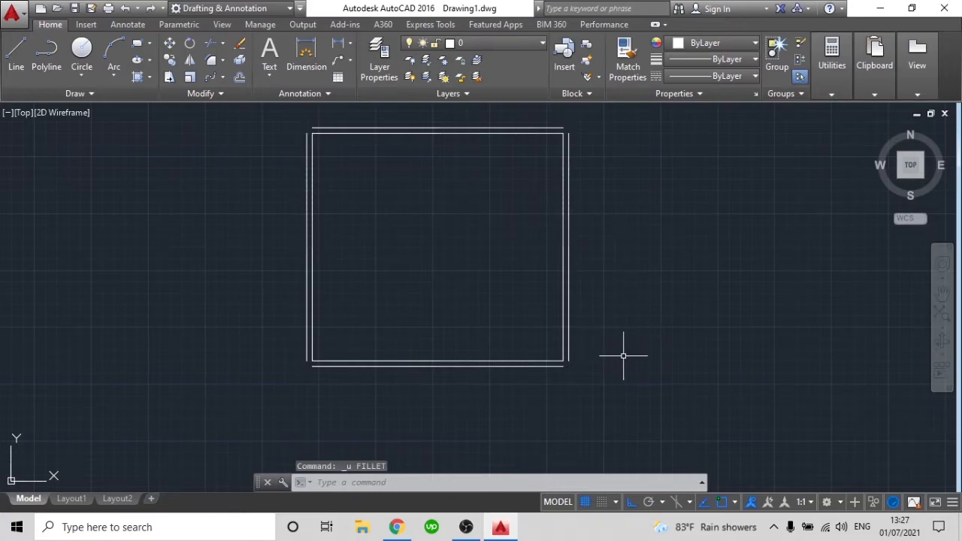
Set the fillet radius to 0 and join the outer right and top lines into a sharp corner
text(f)
key(Return)
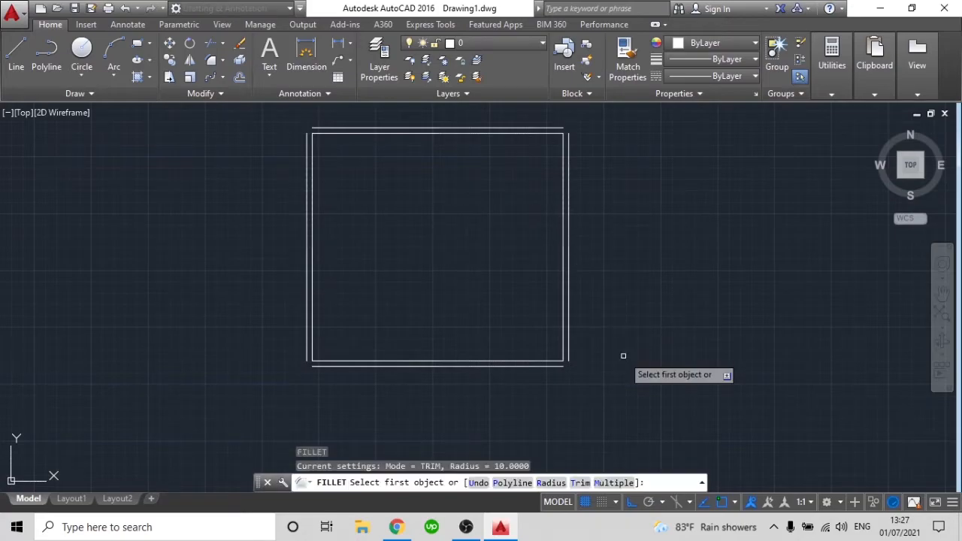
text(r)
key(Return)
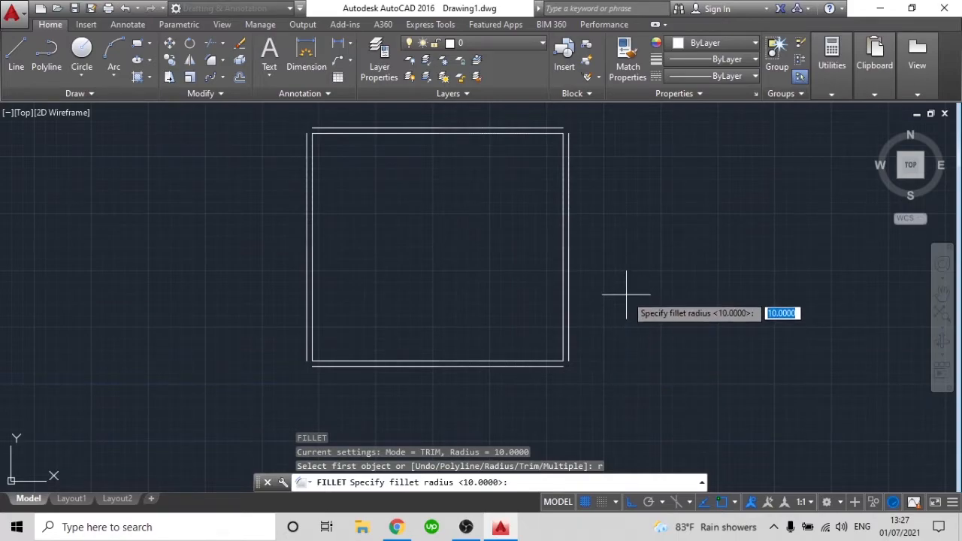
text(0)
key(Return)
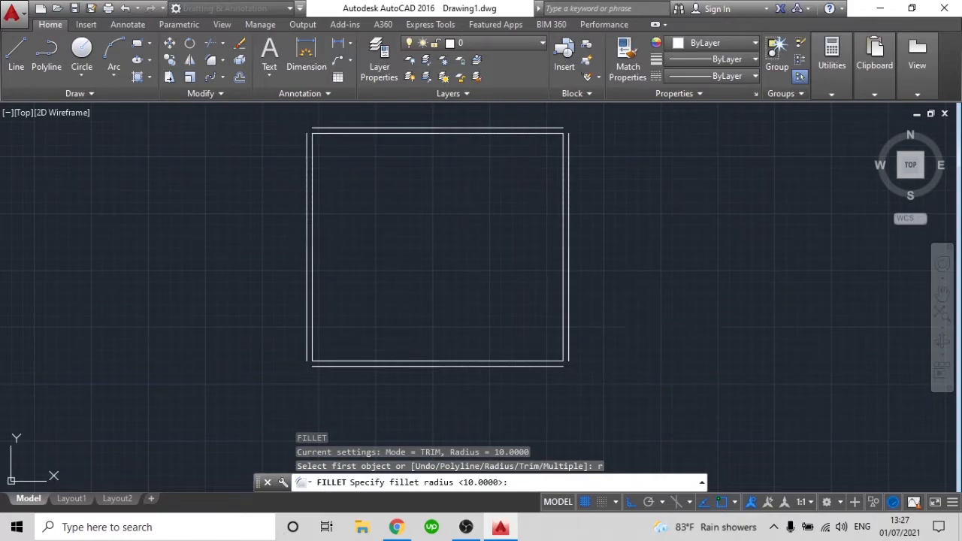
click(569, 167)
click(557, 128)
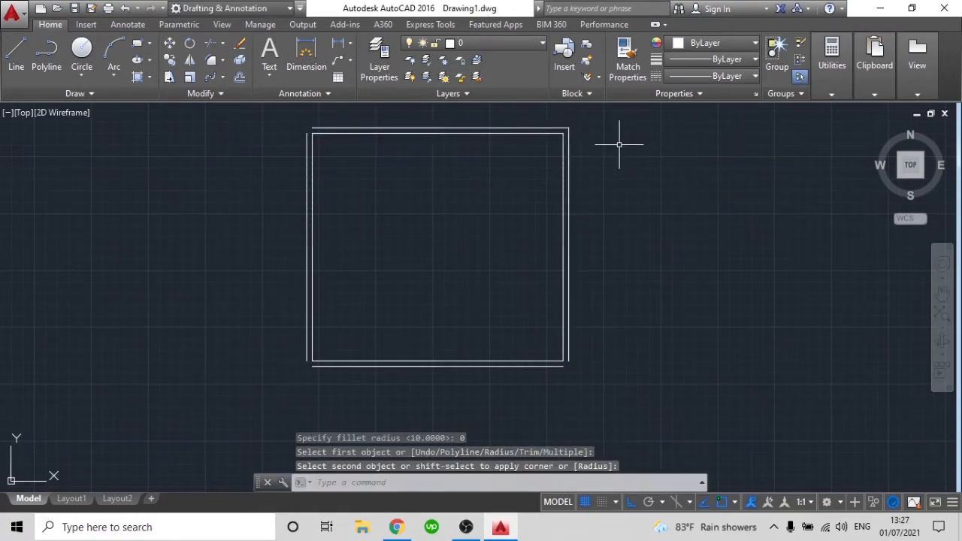
Fillet the outer top and left lines with radius 0 to close the upper-left corner
scroll(569, 132, up, 5)
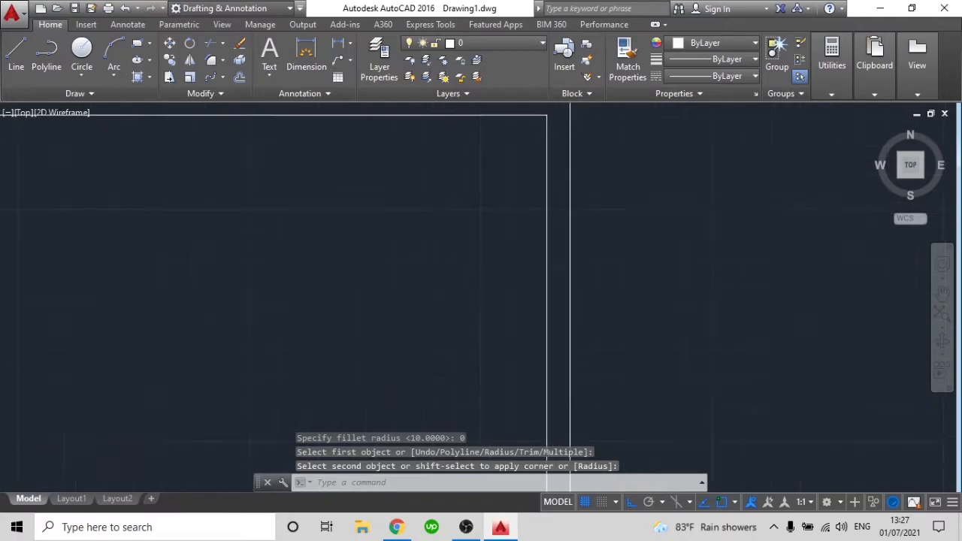
scroll(594, 265, down, 4)
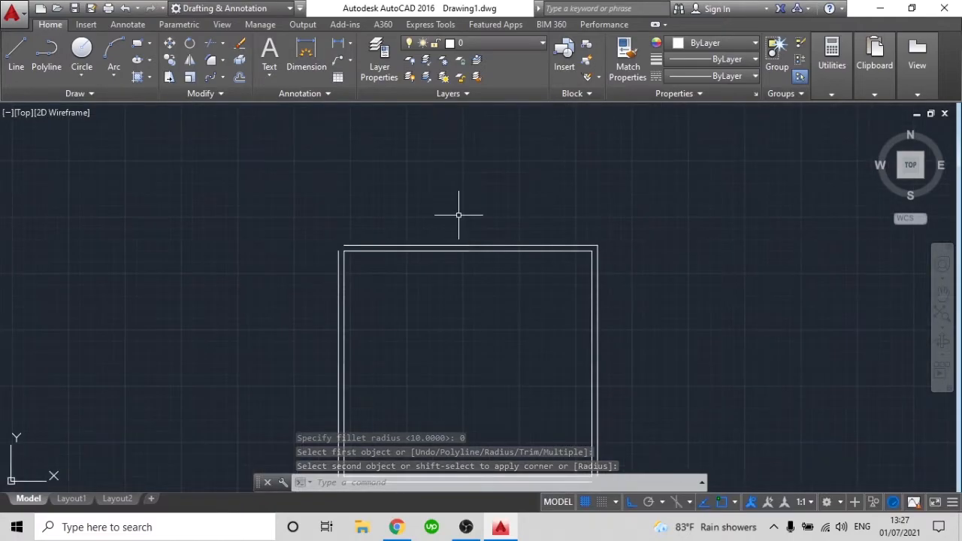
key(Return)
scroll(337, 264, up, 3)
click(337, 267)
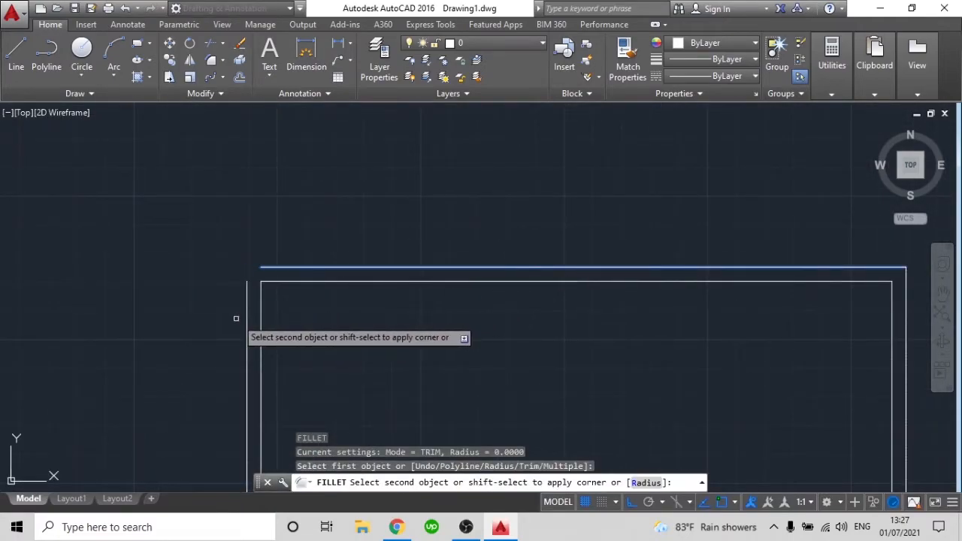
scroll(301, 328, down, 6)
middle_drag(301, 327, 315, 144)
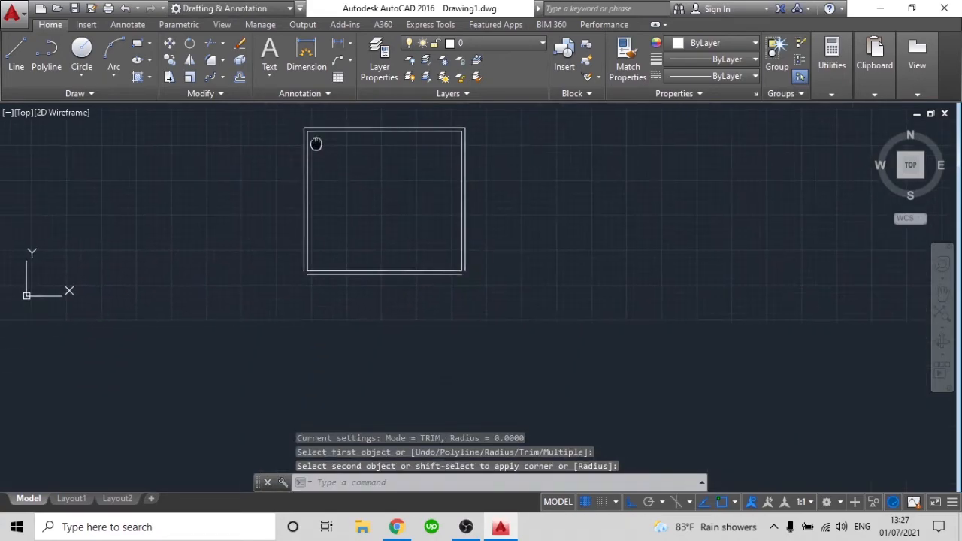
Fillet the outer bottom and left lines with radius 0 to close the lower-left corner
click(311, 276)
key(Return)
scroll(314, 303, up, 4)
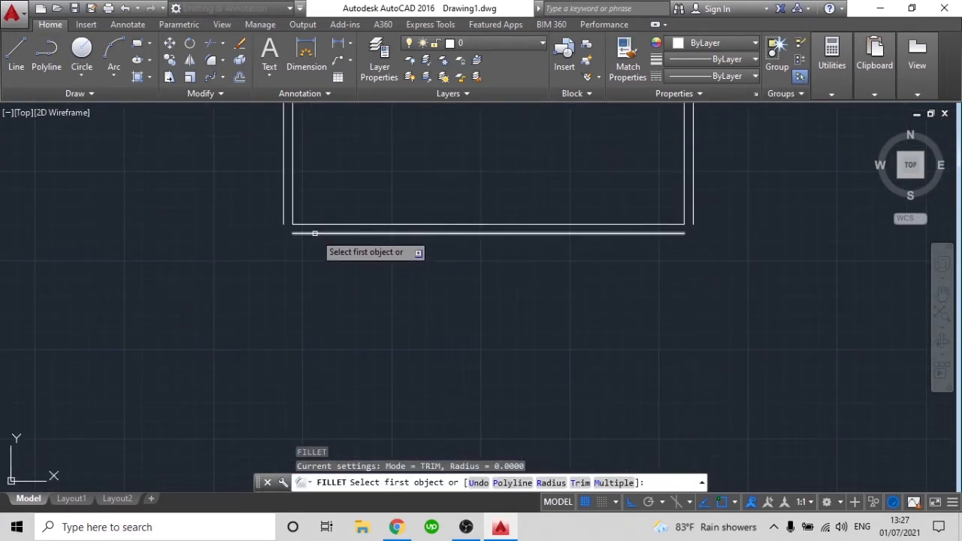
click(315, 233)
click(283, 207)
Fillet the outer bottom and right lines with radius 0 to close the lower-right corner
key(Return)
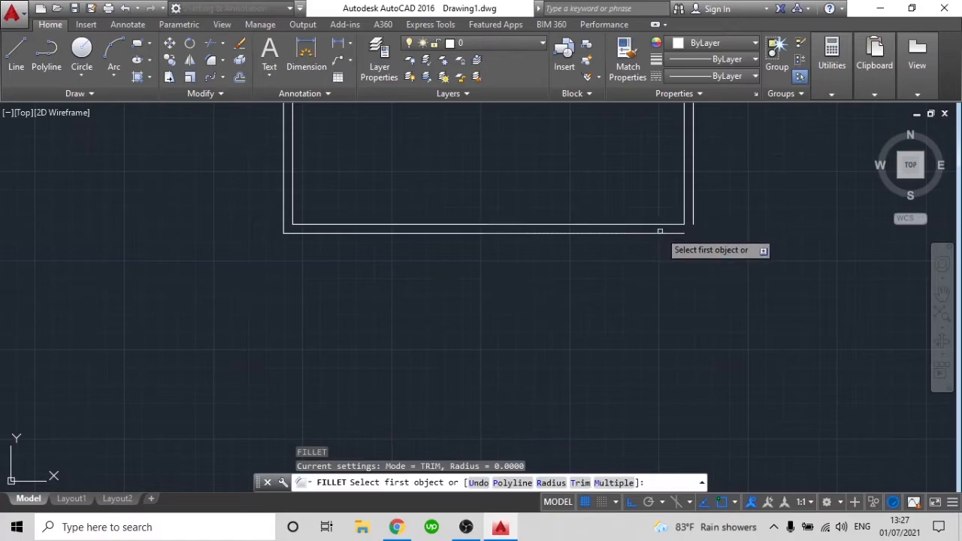
click(684, 224)
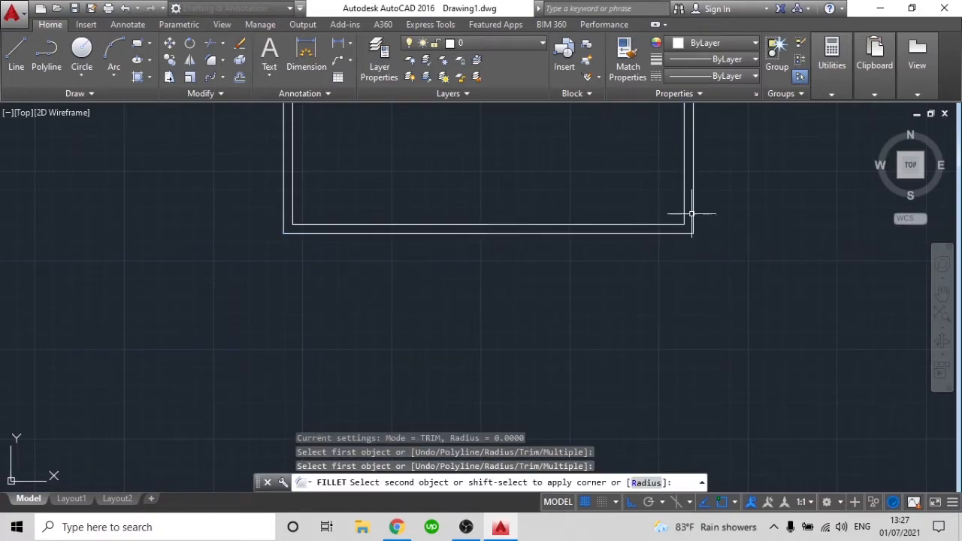
click(692, 208)
scroll(694, 253, down, 6)
middle_drag(694, 253, 687, 300)
scroll(683, 304, up, 2)
scroll(640, 230, up, 2)
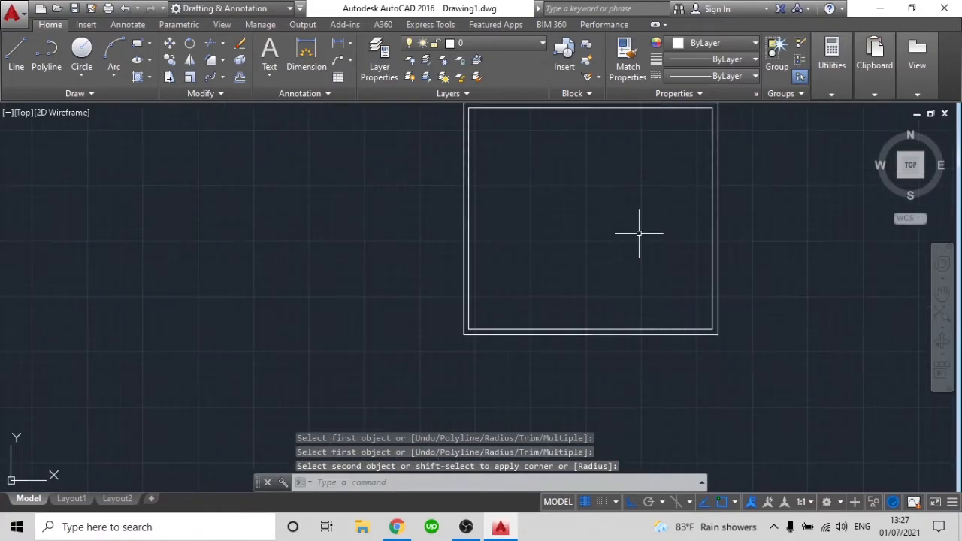
middle_drag(640, 231, 637, 268)
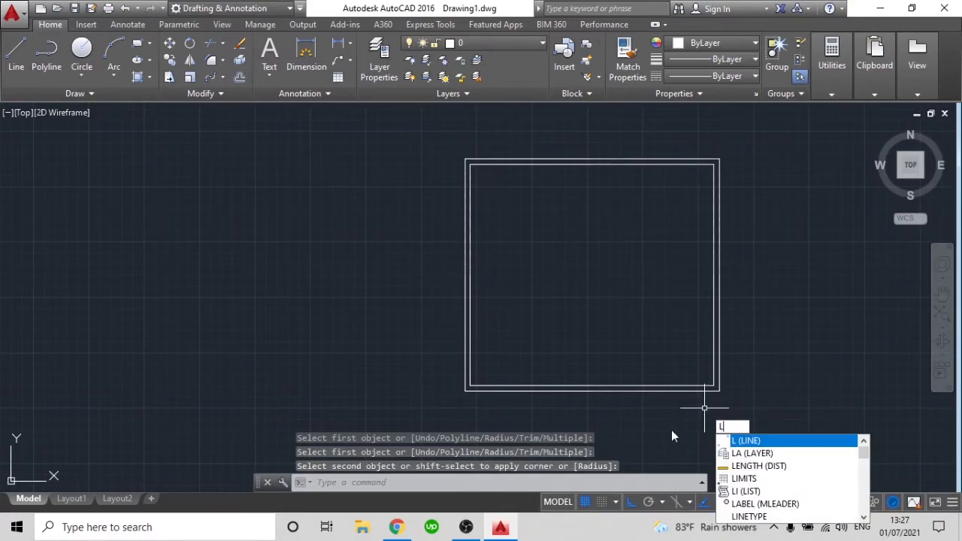
Draw a short vertical line across the bottom wall from the lower-right inner corner to the outer bottom line
key(Return)
scroll(693, 394, up, 2)
click(726, 378)
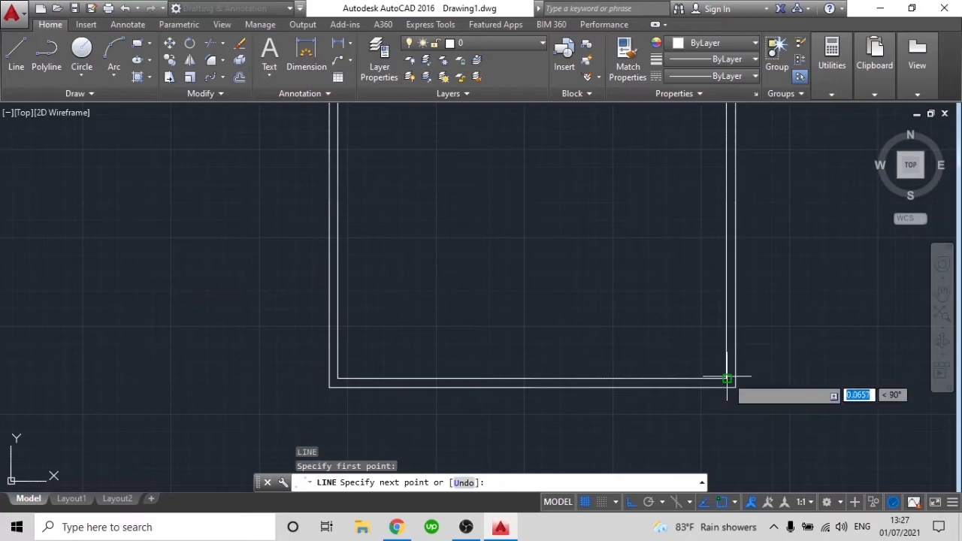
click(731, 392)
key(Return)
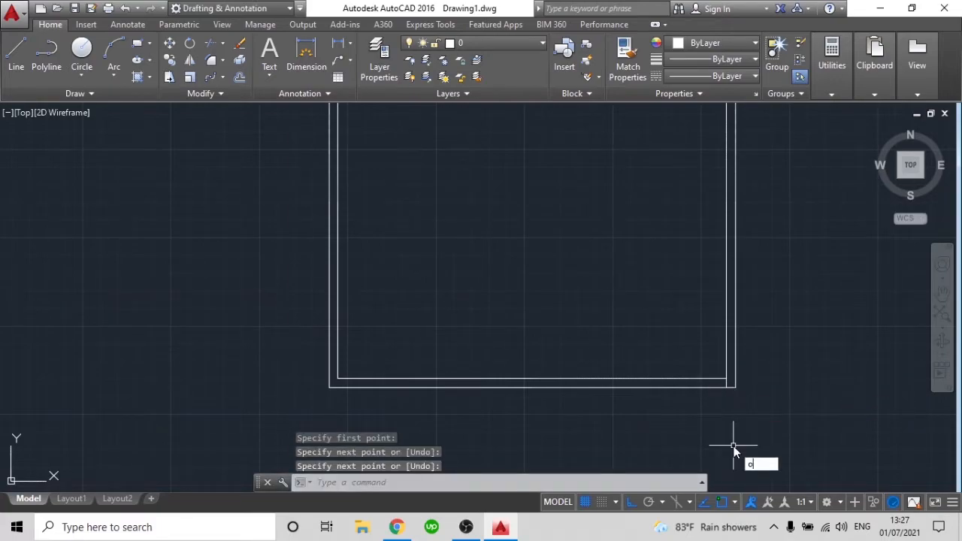
Offset the short line across the bottom wall by 1 to the left to mark the door opening's width
key(Return)
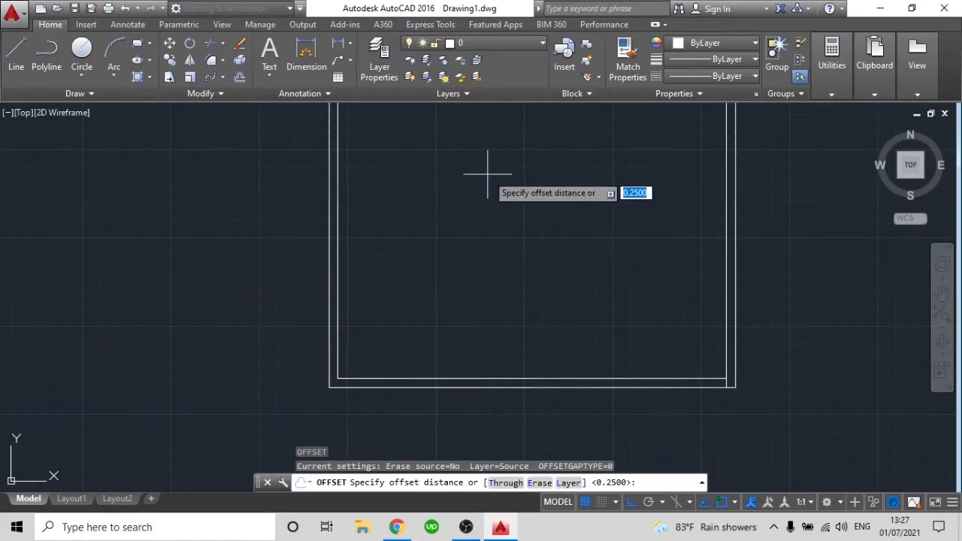
text(1)
key(Return)
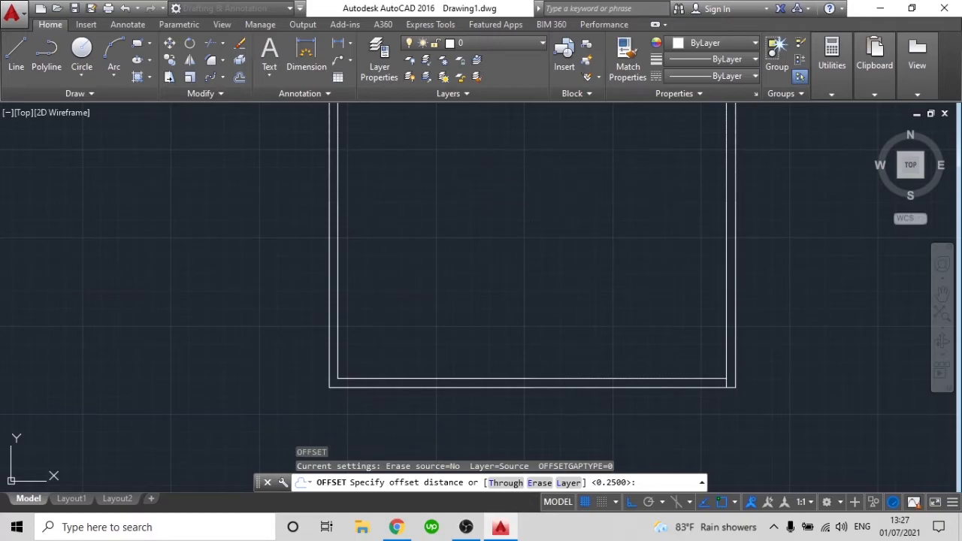
click(726, 382)
click(606, 393)
scroll(692, 400, up, 4)
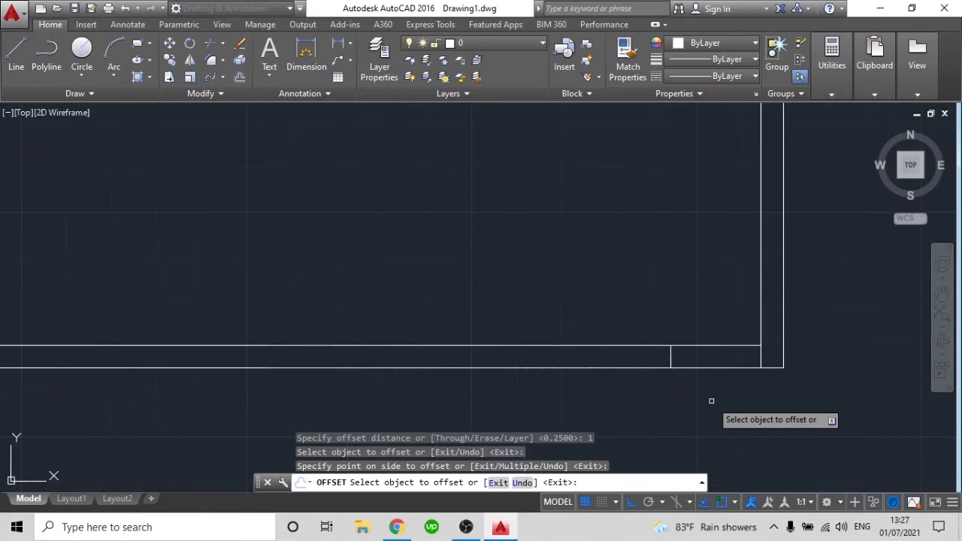
scroll(716, 396, down, 4)
scroll(716, 397, up, 2)
key(Escape)
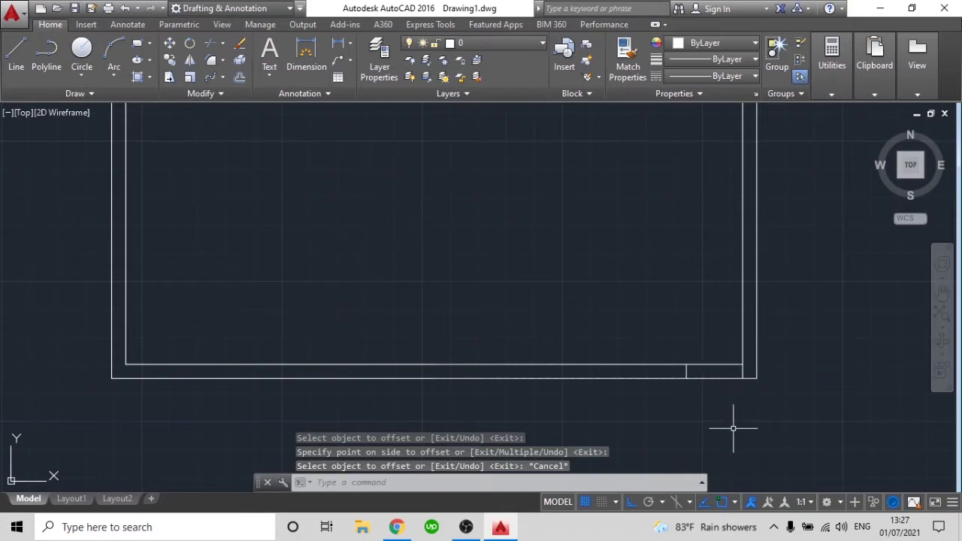
Trim both bottom wall lines between the two short vertical lines to cut the door opening
text(tr)
key(Return)
click(731, 417)
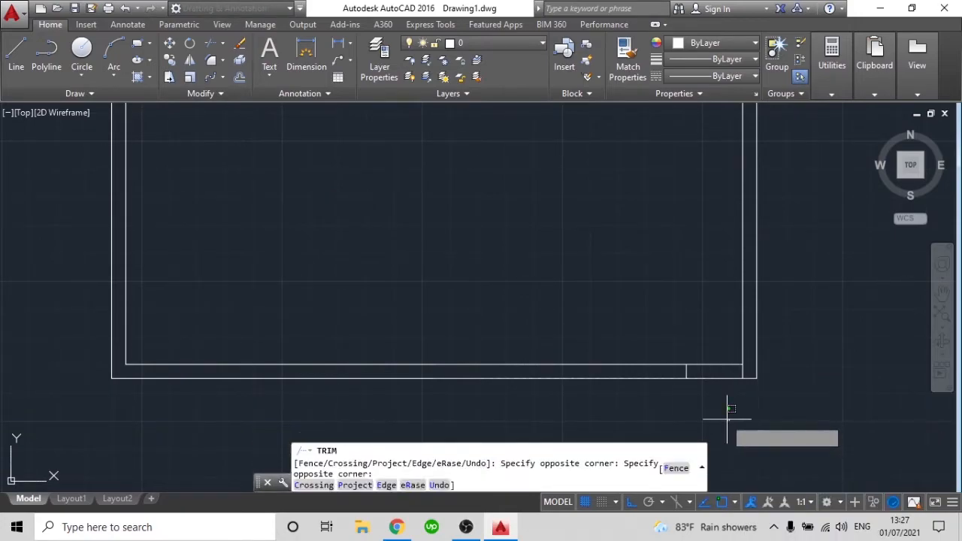
click(717, 324)
scroll(723, 389, up, 2)
scroll(722, 389, down, 3)
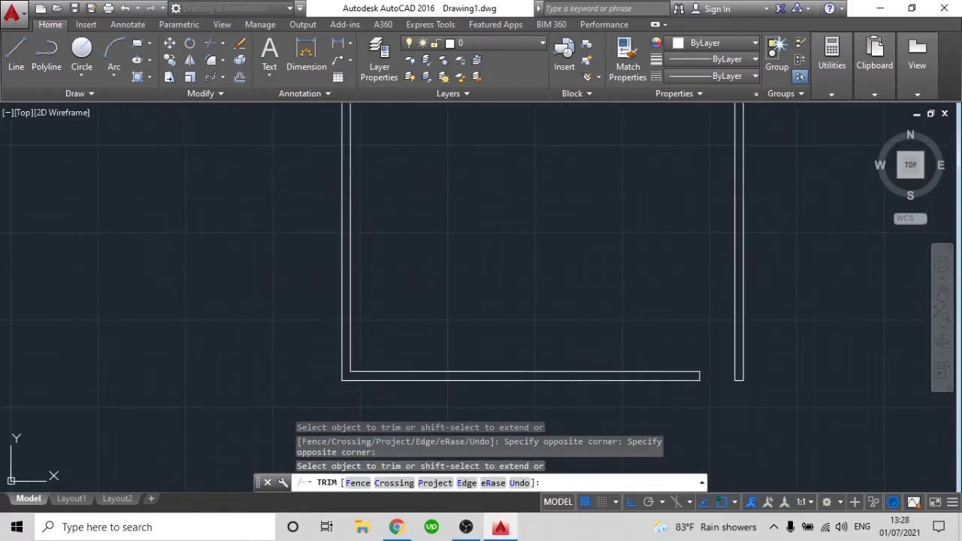
key(Escape)
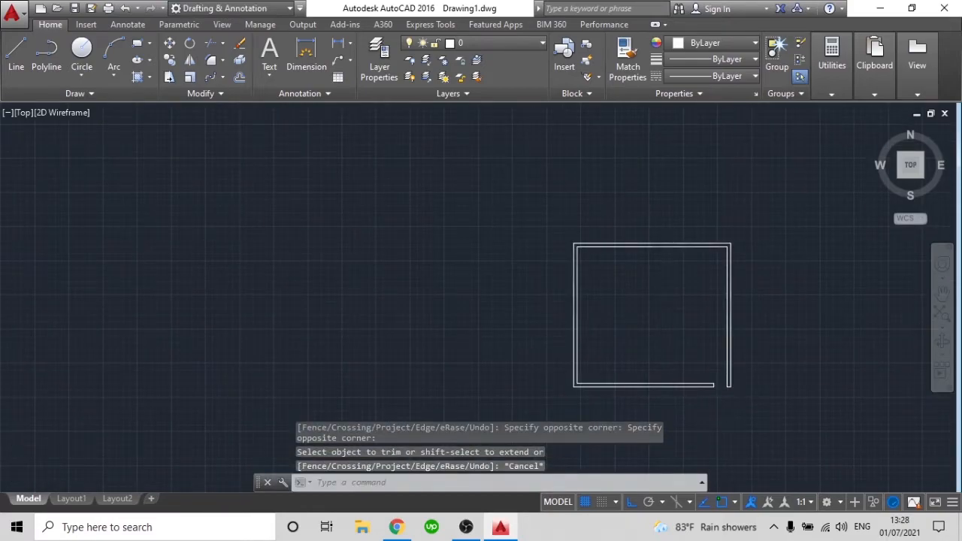
scroll(728, 388, up, 8)
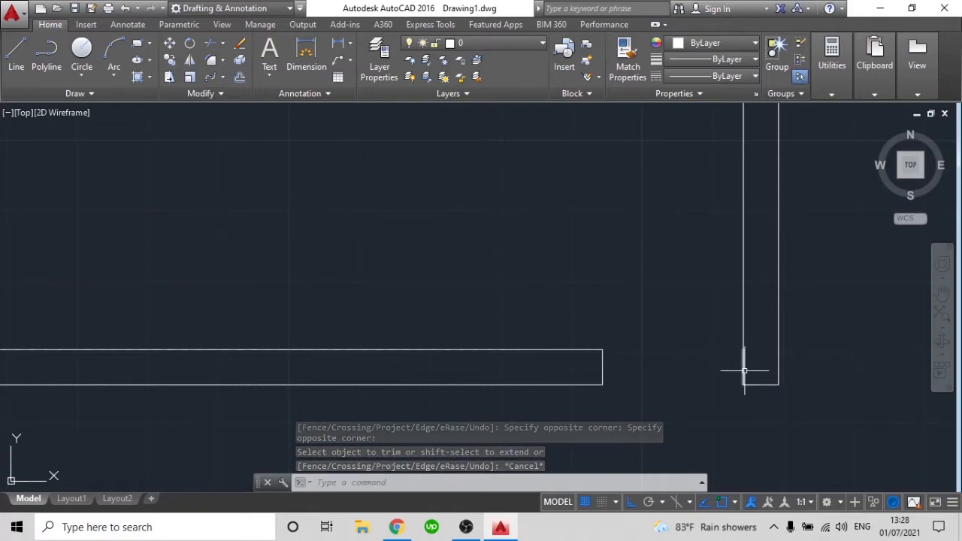
click(743, 369)
scroll(651, 361, up, 2)
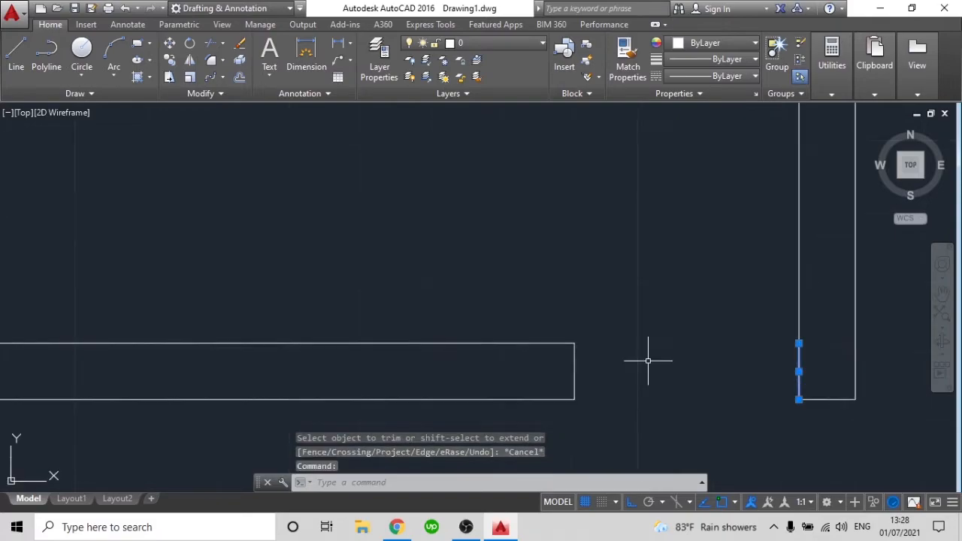
key(Escape)
scroll(642, 371, down, 2)
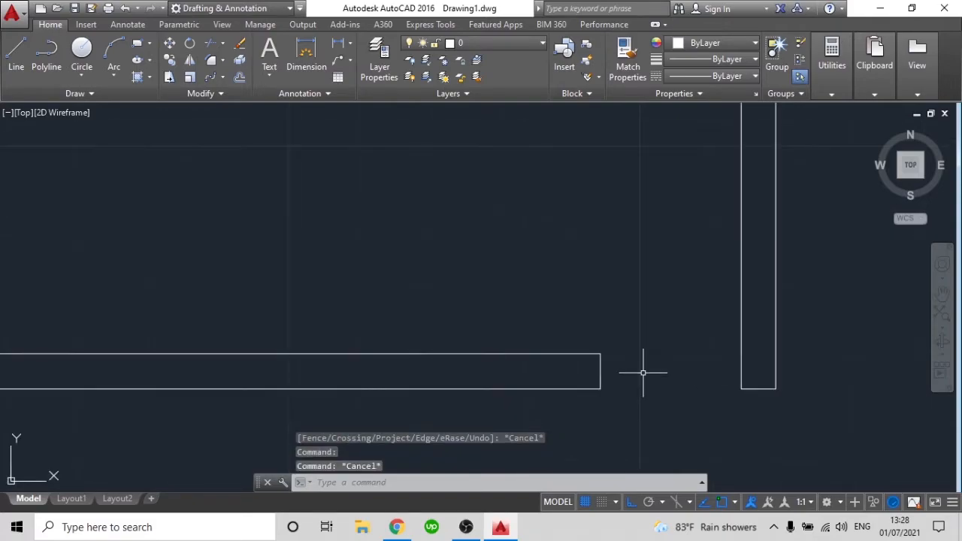
Offset the two wall-end lines of the door opening 0.1 into the opening
scroll(756, 374, up, 4)
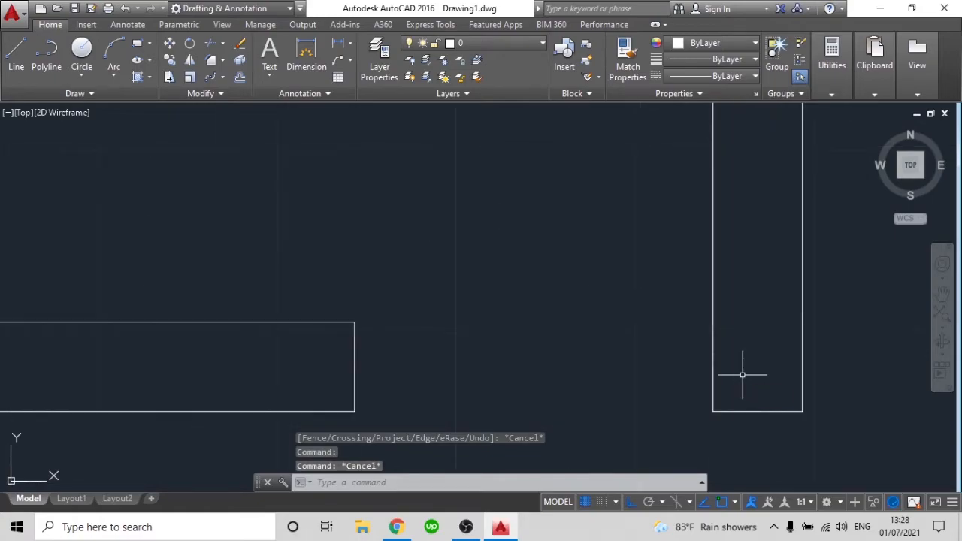
key(Return)
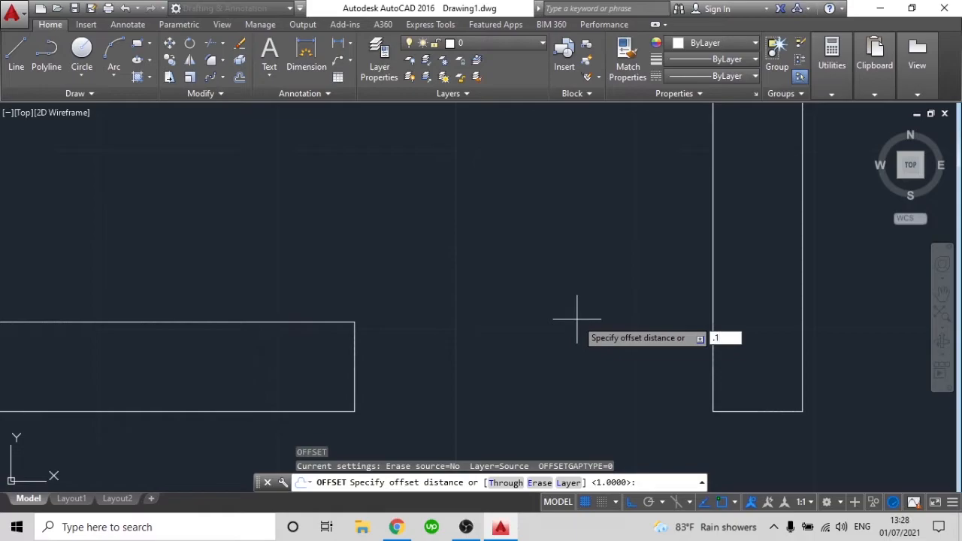
key(Return)
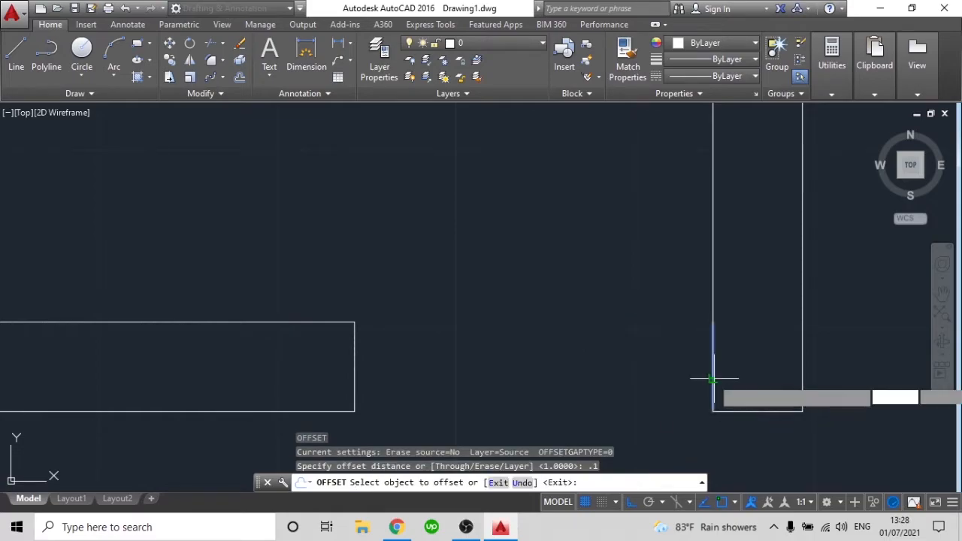
click(713, 379)
click(691, 381)
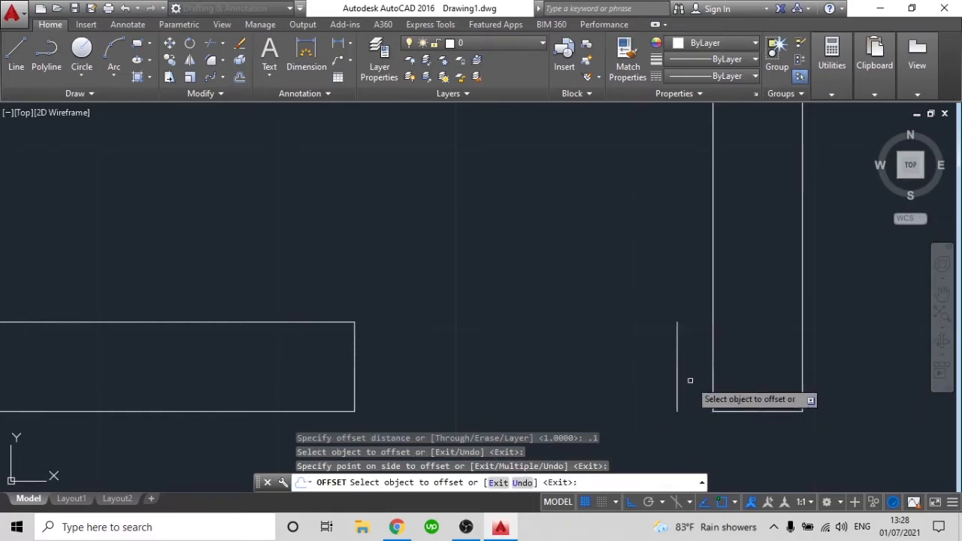
click(354, 360)
click(389, 360)
scroll(438, 382, down, 4)
key(Escape)
Close the left door jamb with short horizontal lines joining the upper and lower ends of the wall end and its offset
scroll(455, 391, up, 4)
text(l)
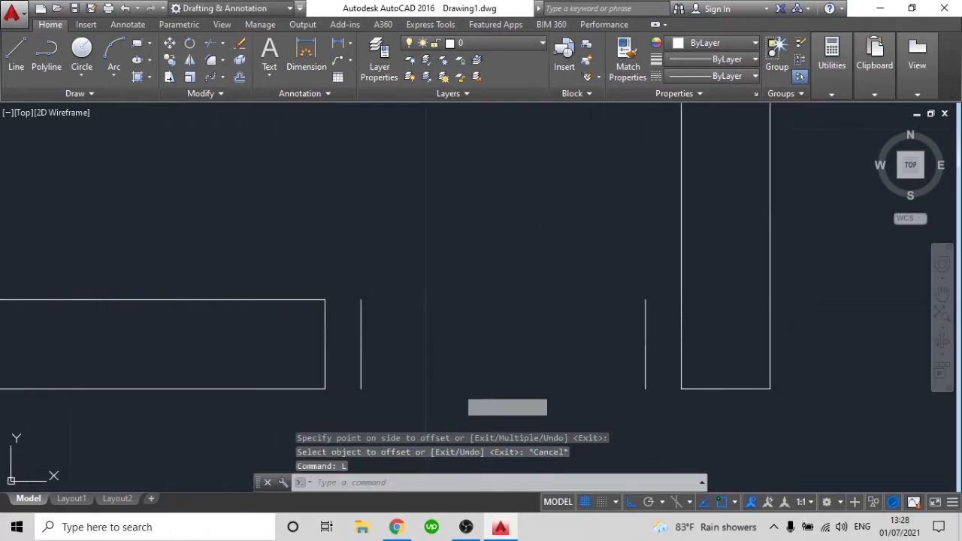
key(Return)
click(359, 301)
click(359, 302)
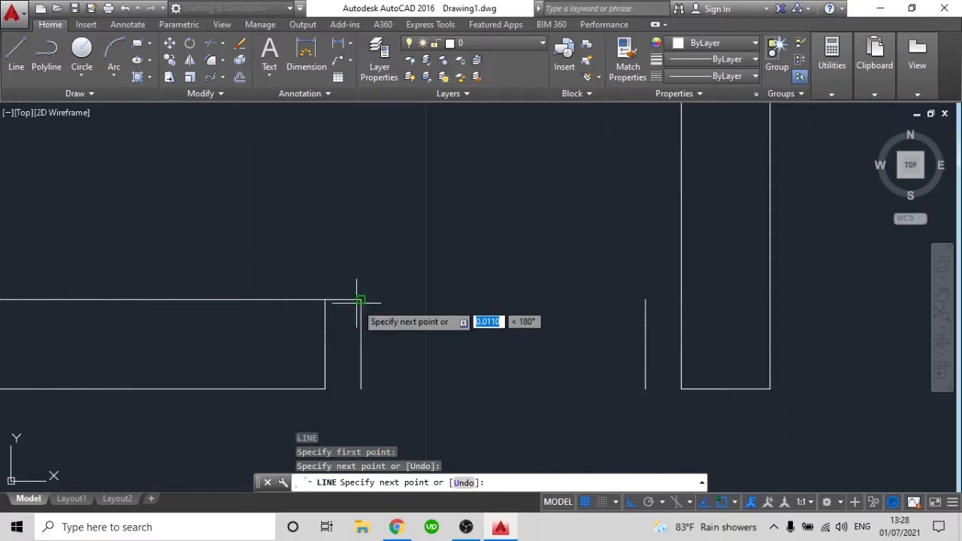
key(Return)
key(Return)
click(325, 389)
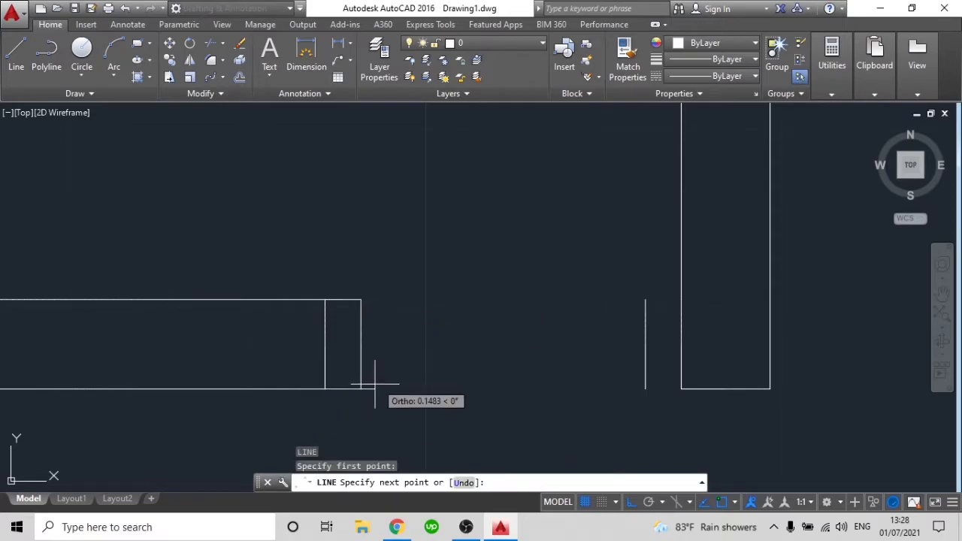
click(360, 389)
key(Return)
Close the right door jamb with short horizontal lines joining the upper and lower ends of the offset and the wall
key(Return)
click(645, 300)
click(681, 300)
key(Return)
key(Return)
click(645, 388)
click(681, 388)
key(Return)
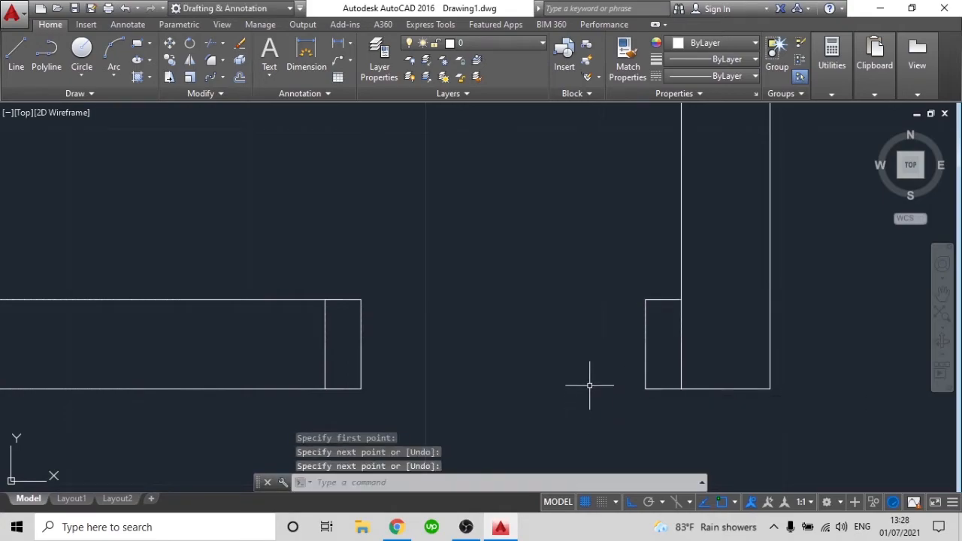
Draw the door leaf's first side as a line 1 unit straight up from the right jamb's upper-left corner
middle_drag(585, 383, 594, 406)
scroll(594, 421, down, 1)
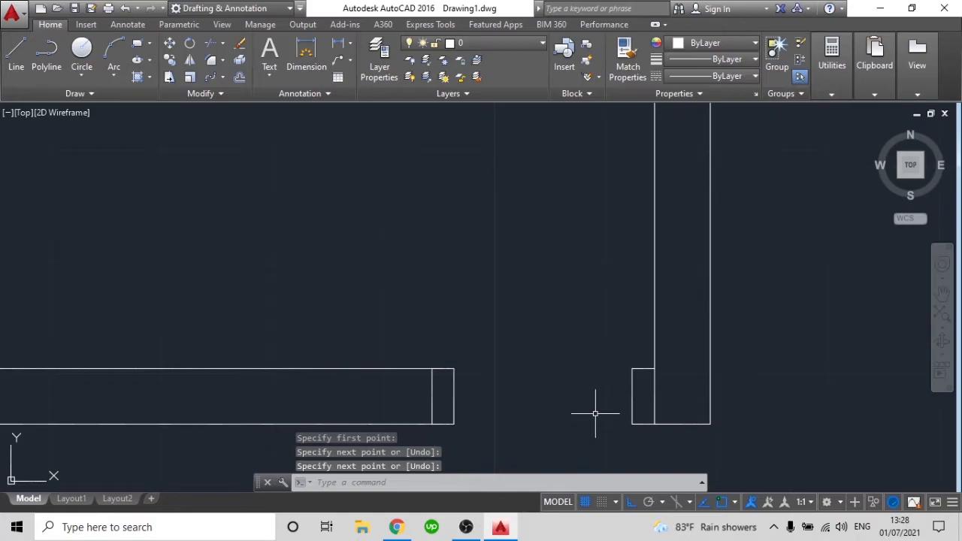
text(l)
key(Return)
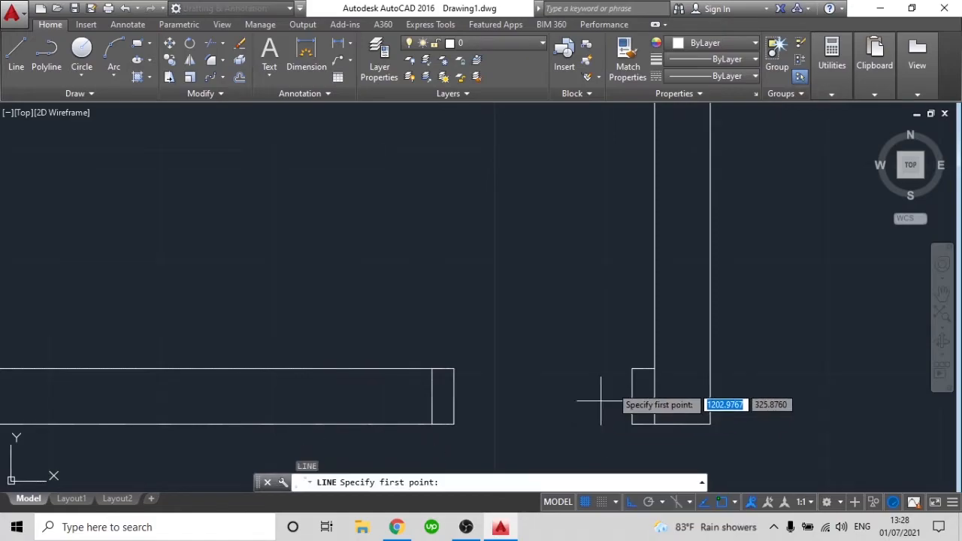
click(632, 369)
scroll(630, 191, down, 2)
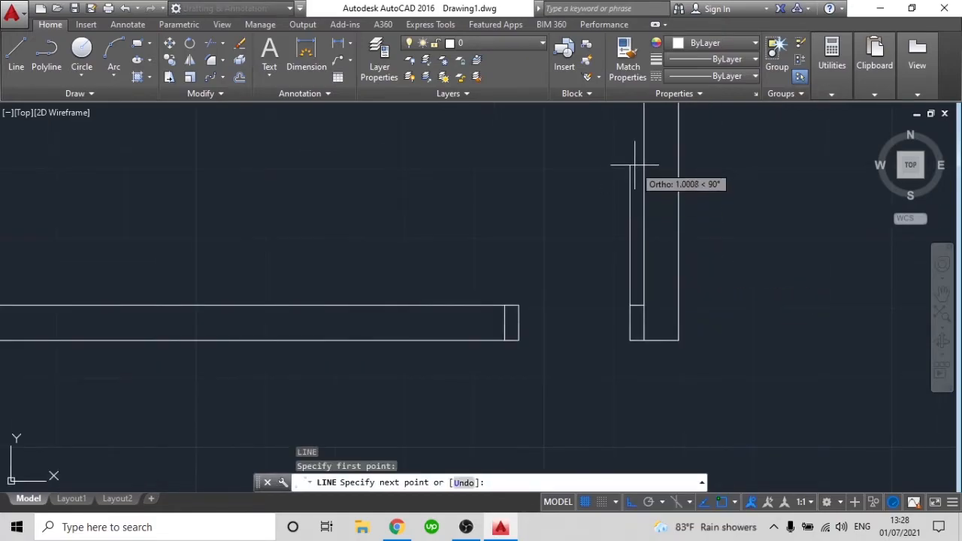
text(1)
key(Return)
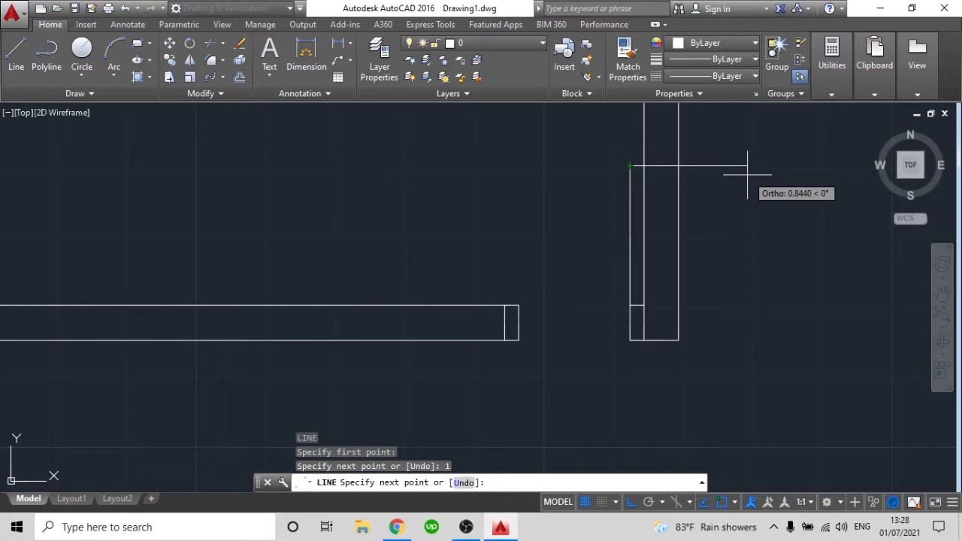
Complete the door leaf with a 0.025 top edge to the right and a vertical line back down to the jamb
text(2.)
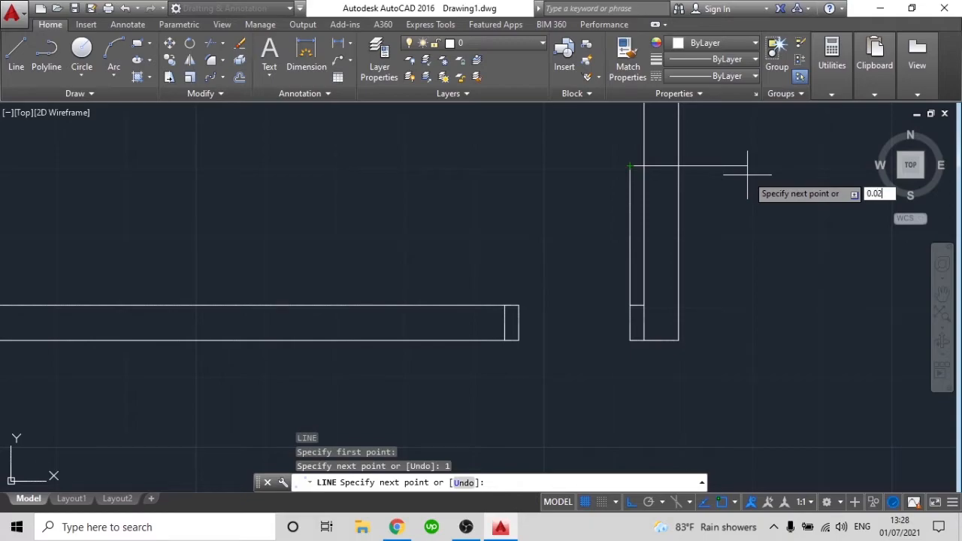
key(Return)
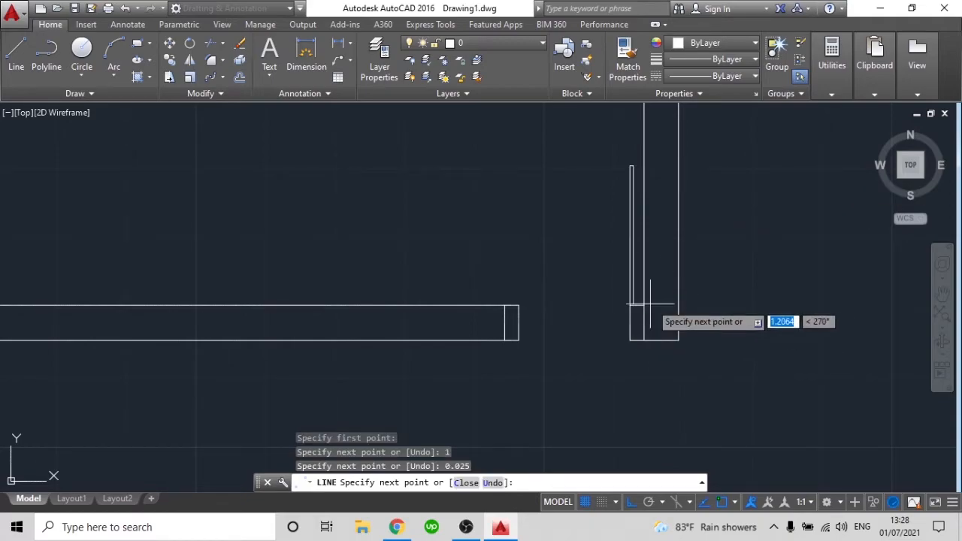
scroll(648, 300, up, 4)
key(Return)
scroll(624, 313, down, 4)
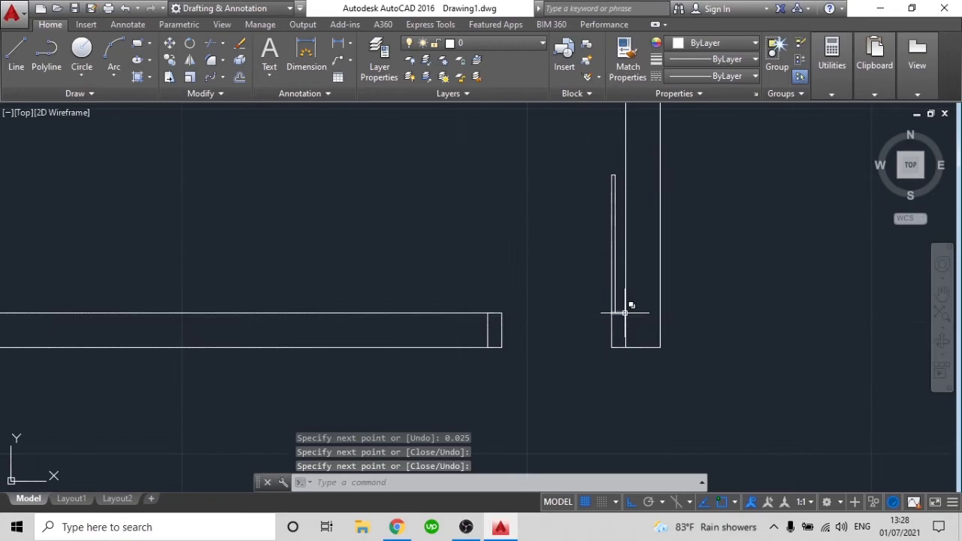
Draw a three-point door-swing arc from the left jamb's upper-right corner to the top of the door leaf
scroll(625, 242, up, 2)
middle_drag(544, 303, 538, 255)
middle_drag(407, 200, 411, 231)
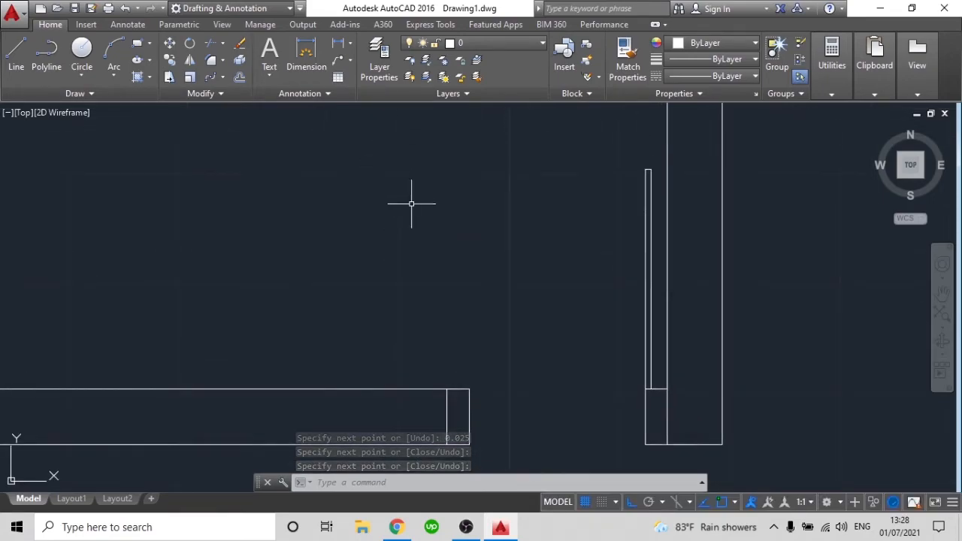
text(arc)
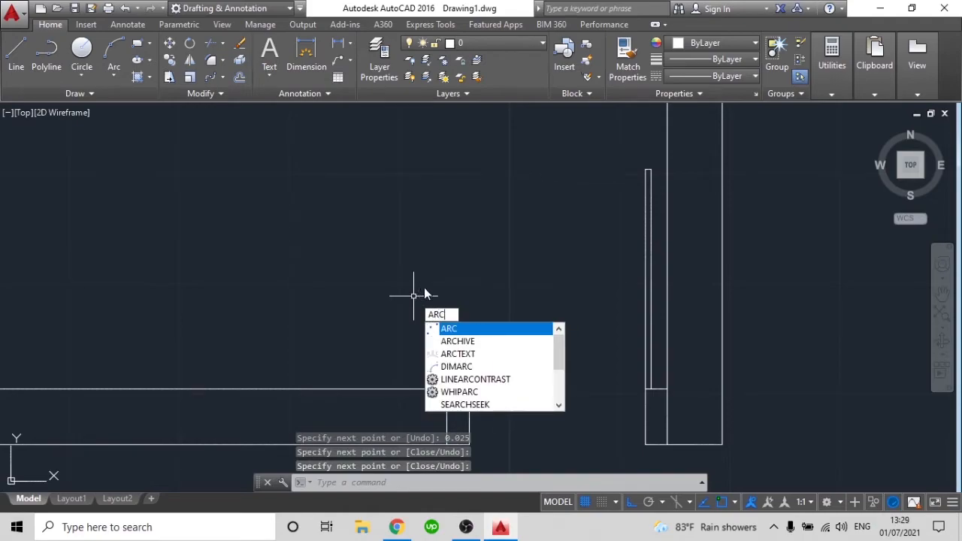
key(Return)
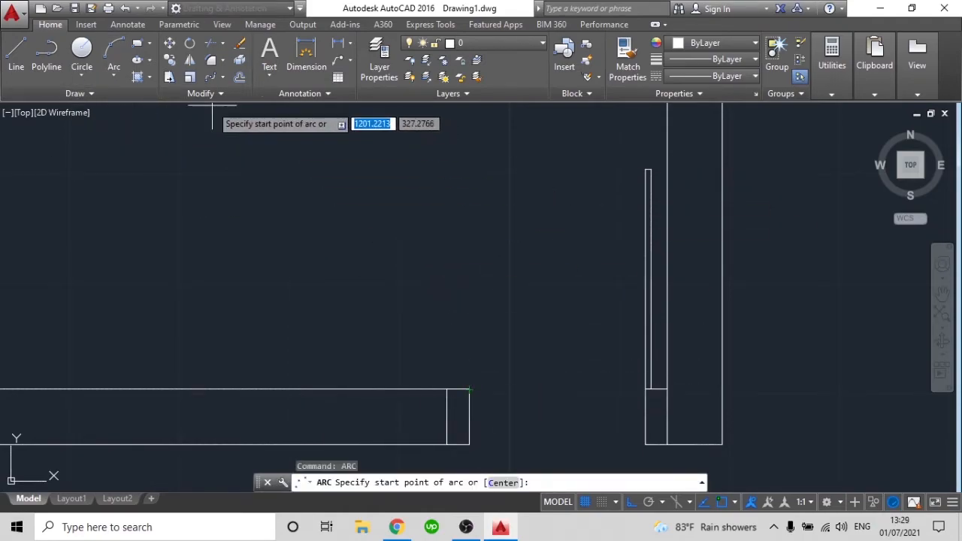
click(469, 389)
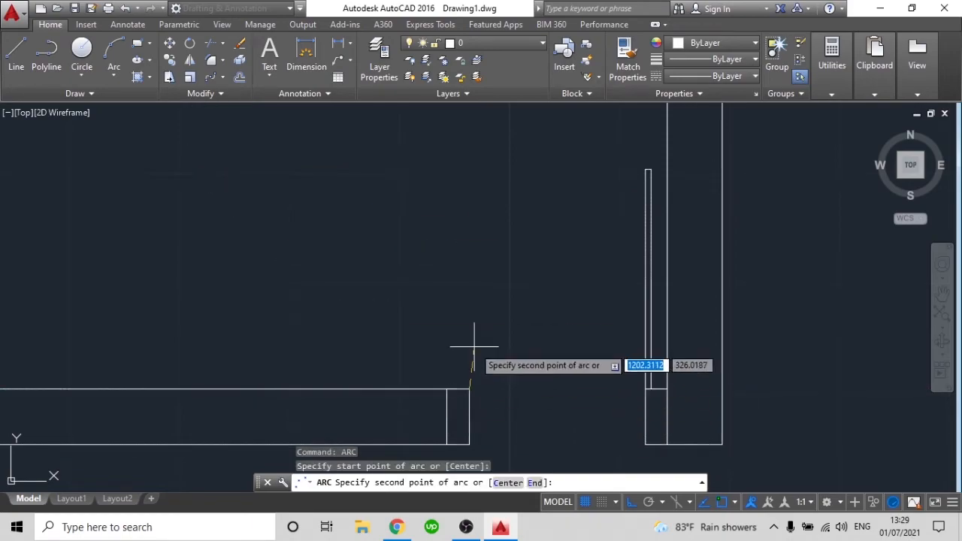
click(492, 233)
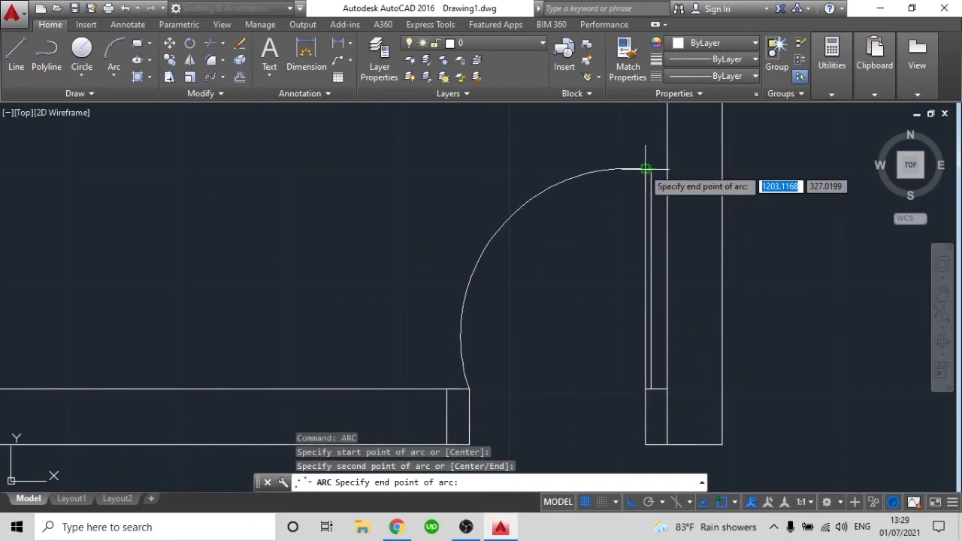
click(651, 169)
Flatten the door-swing arc by stretching its midpoint about 0.14 horizontally toward the door leaf
click(575, 243)
click(543, 234)
click(570, 296)
click(464, 233)
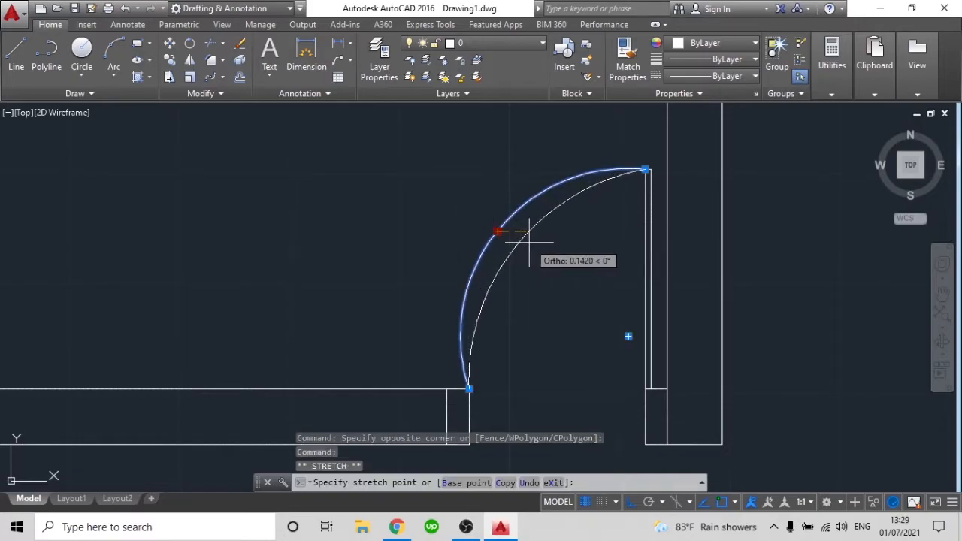
key(Escape)
scroll(563, 333, down, 6)
key(Escape)
Draw a short vertical line across the top wall at its midpoint, from the outer to the inner wall line
scroll(566, 340, down, 2)
scroll(534, 340, up, 2)
middle_drag(546, 243, 617, 294)
scroll(647, 352, down, 4)
scroll(576, 215, up, 4)
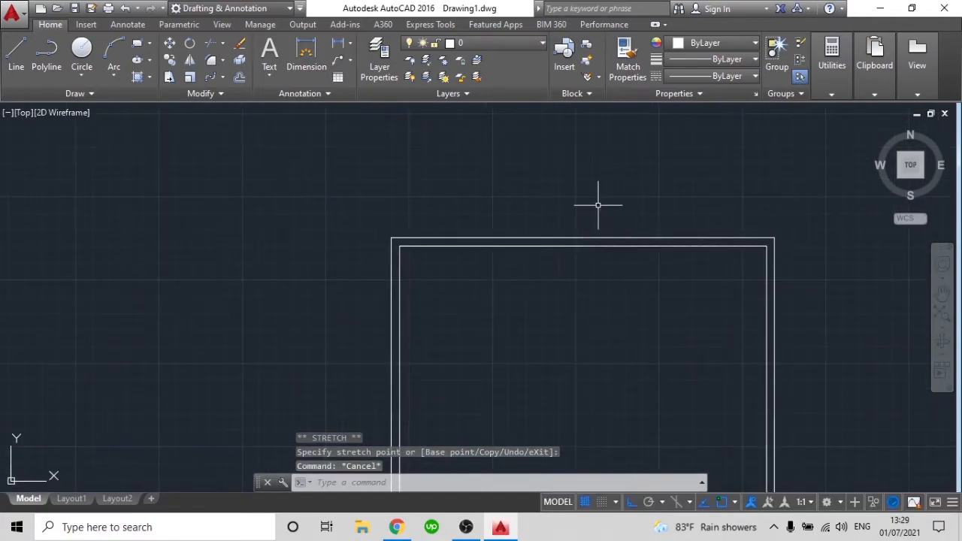
text(l)
key(Return)
scroll(606, 235, up, 3)
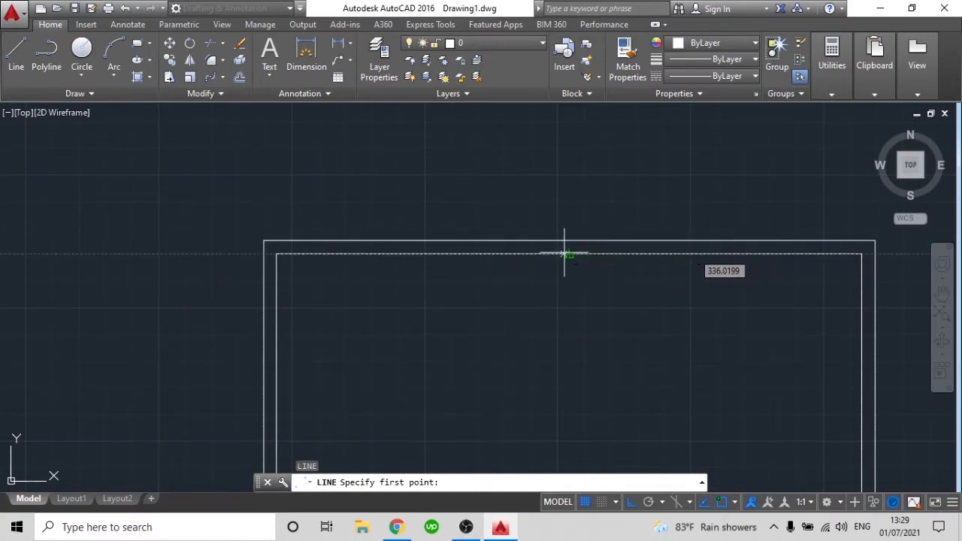
click(570, 241)
click(569, 254)
key(Return)
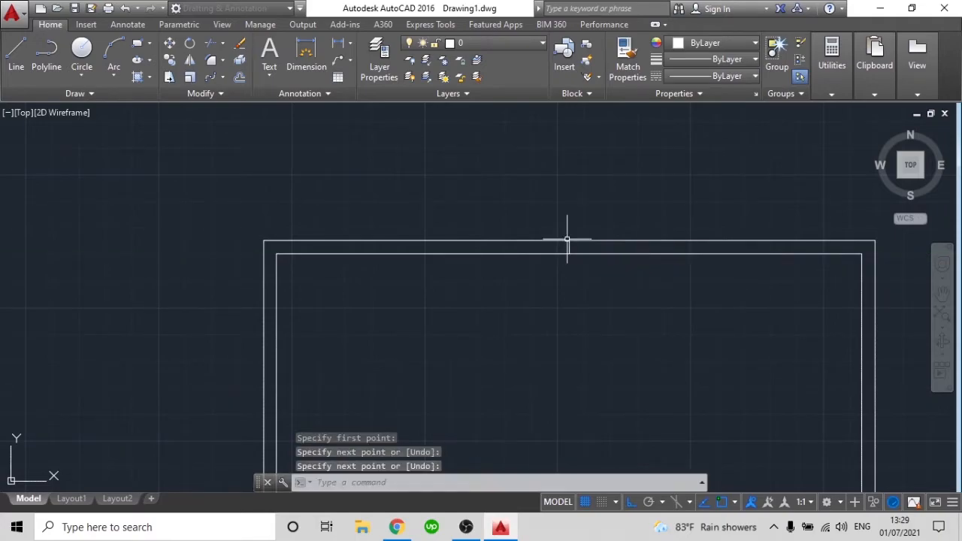
Offset the short line across the top wall 1 unit to each side and delete the original middle line
key(Return)
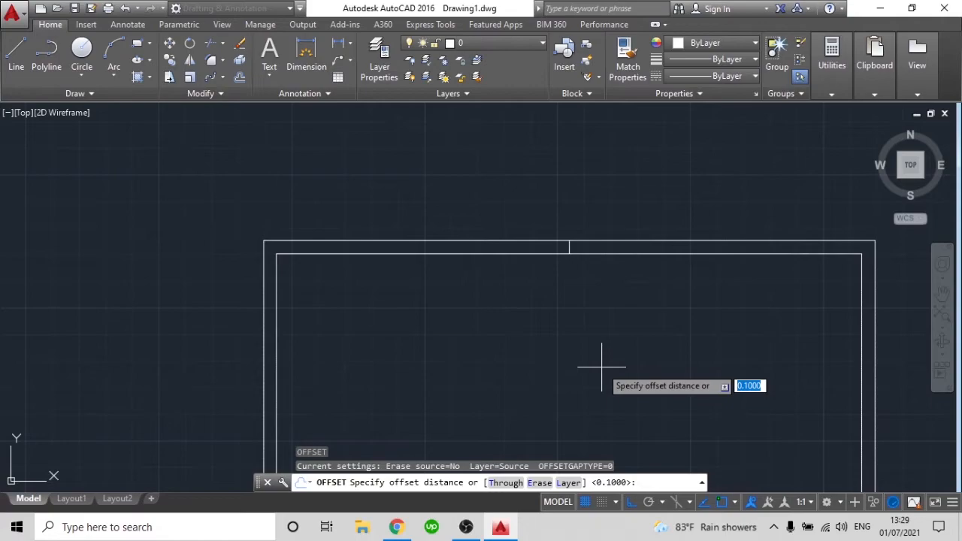
text(1)
key(Return)
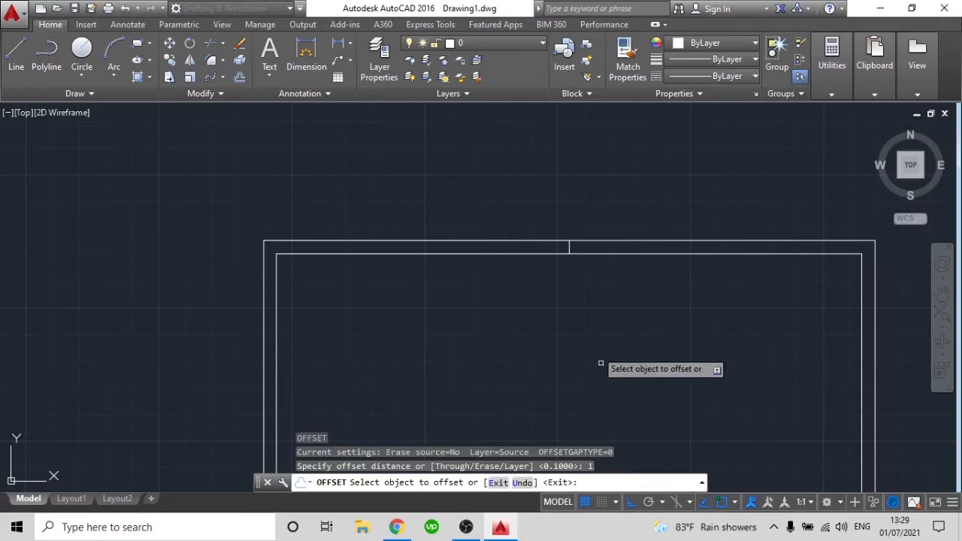
click(568, 247)
click(616, 267)
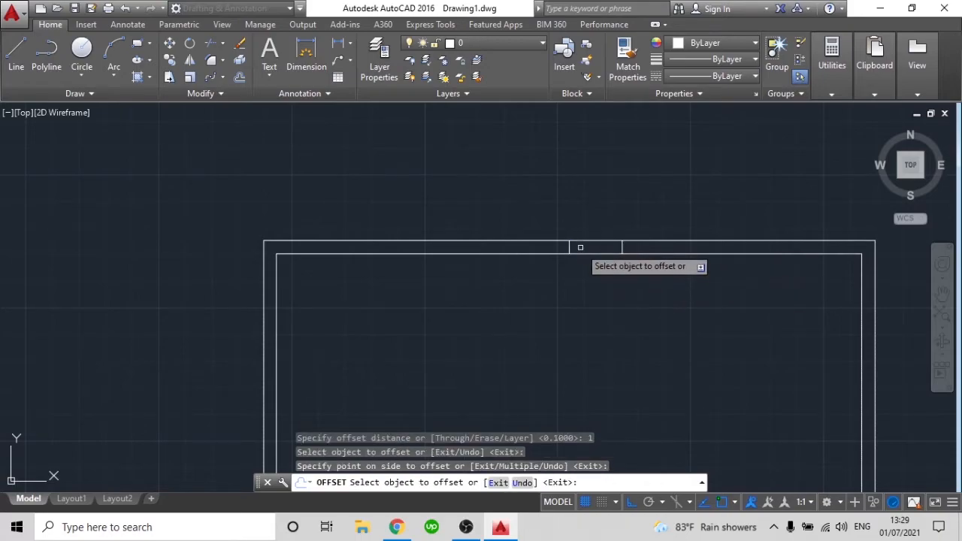
click(563, 246)
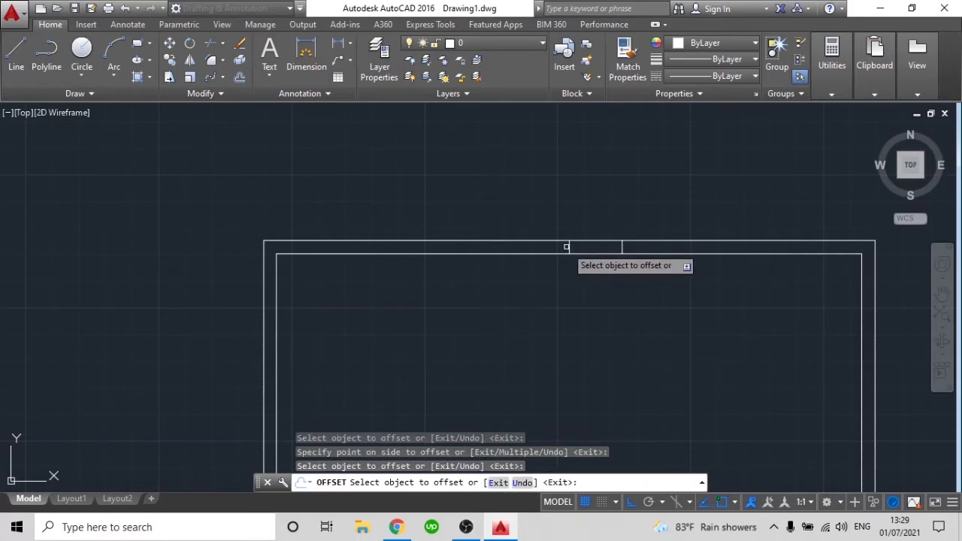
click(569, 246)
click(494, 253)
key(Escape)
click(569, 246)
key(Delete)
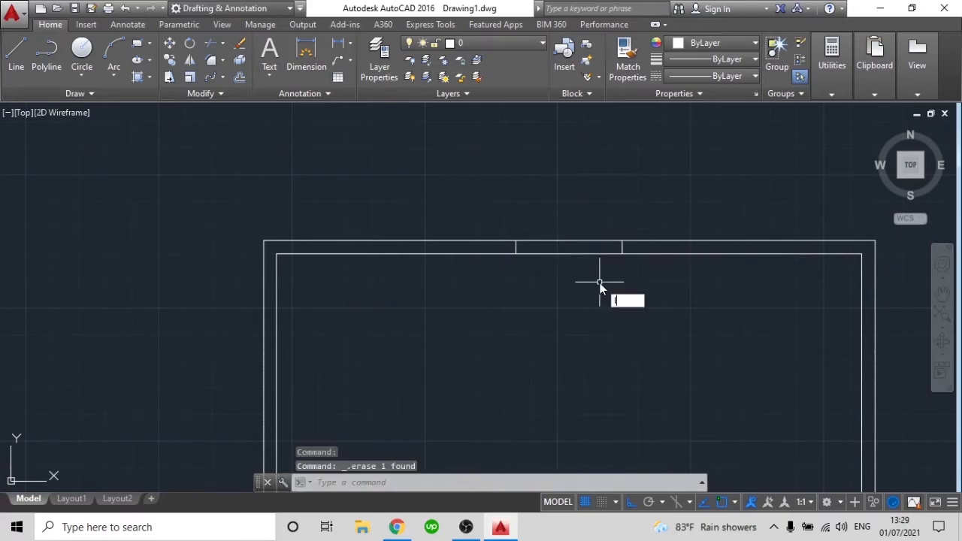
Draw a horizontal line between the midpoints of the two short lines to complete the window in the top wall
text(l)
key(Return)
click(516, 246)
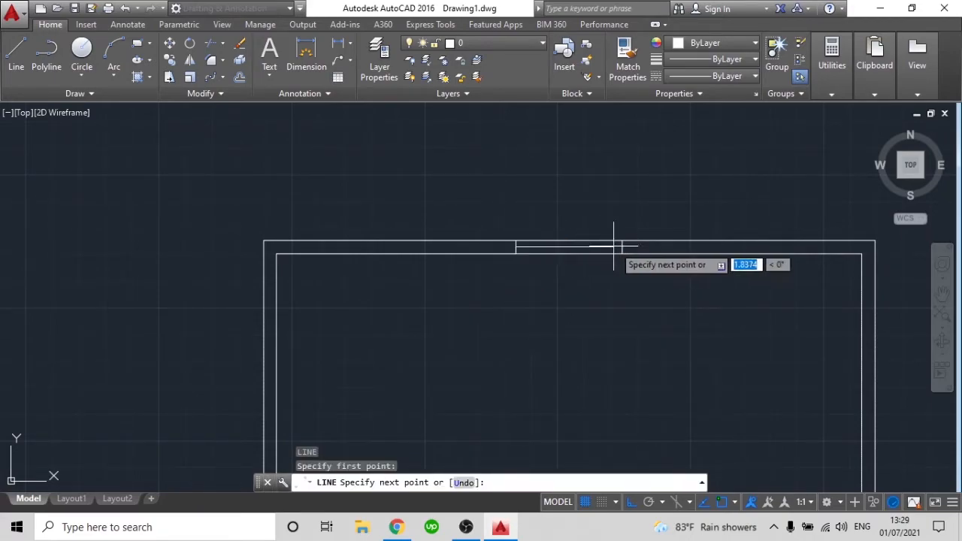
click(623, 246)
key(Return)
scroll(516, 294, down, 4)
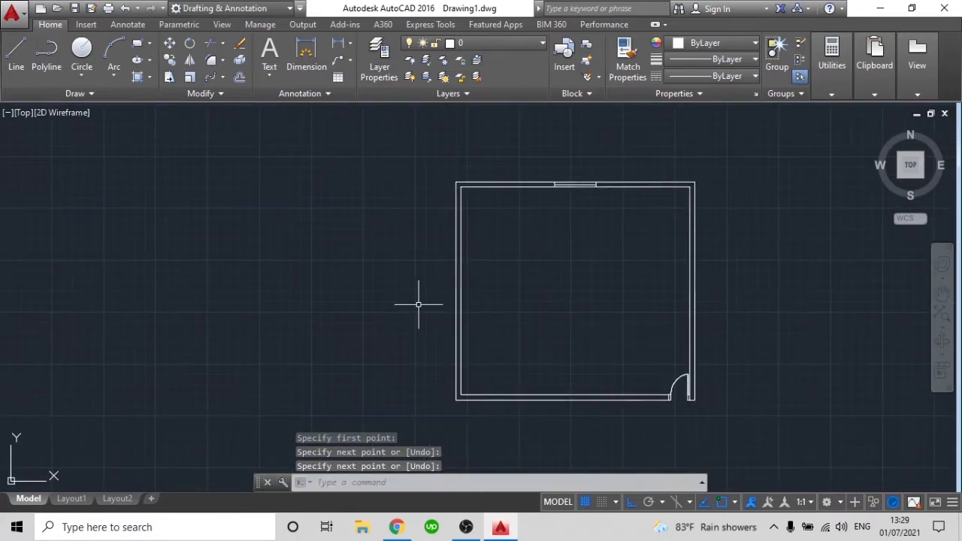
scroll(440, 294, up, 3)
scroll(534, 266, down, 5)
scroll(606, 254, up, 4)
scroll(606, 255, down, 5)
scroll(634, 198, up, 4)
scroll(611, 277, down, 2)
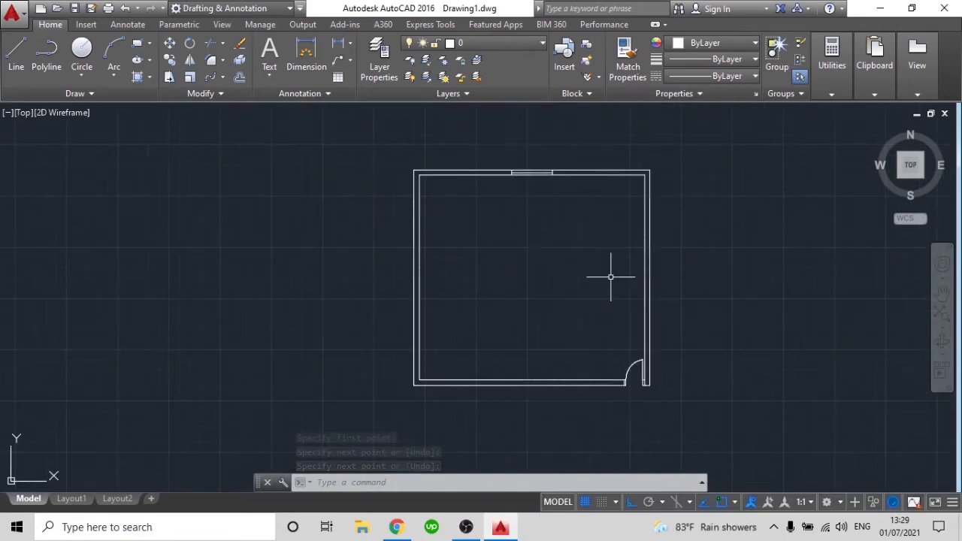
middle_drag(696, 373, 663, 358)
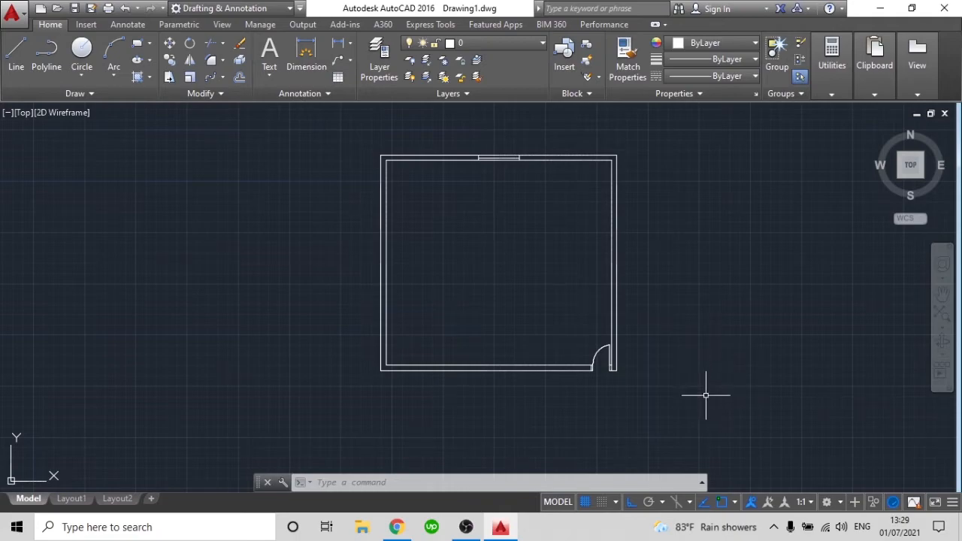
click(704, 402)
click(331, 105)
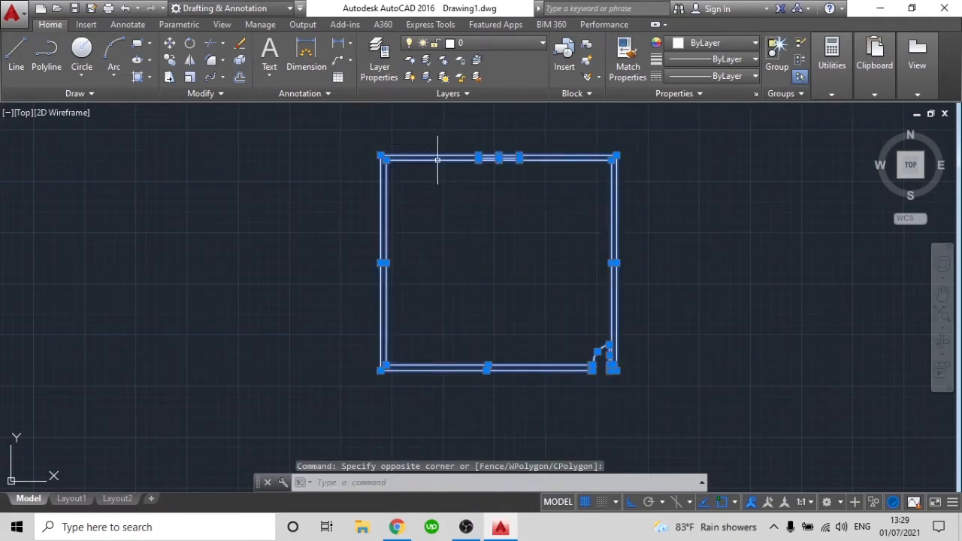
key(Escape)
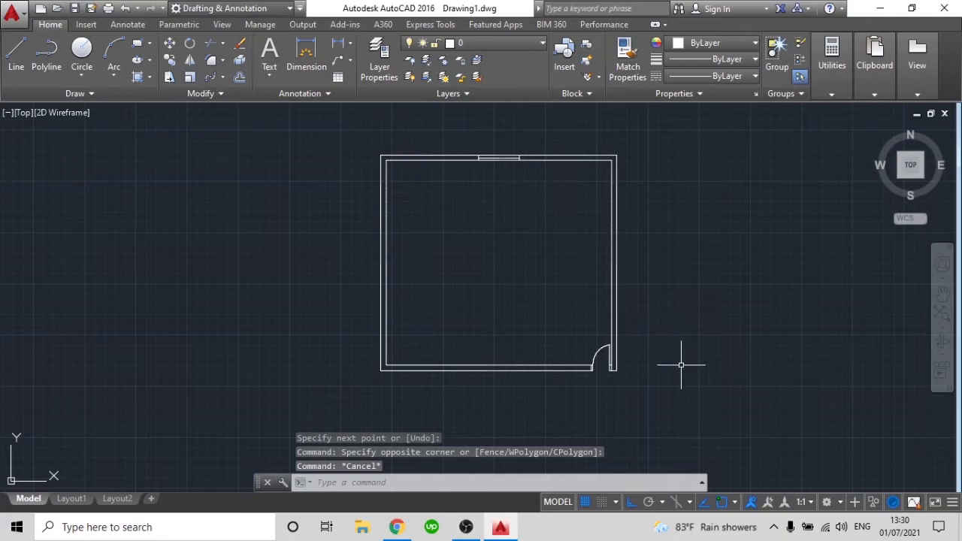
key(Escape)
key(Escape)
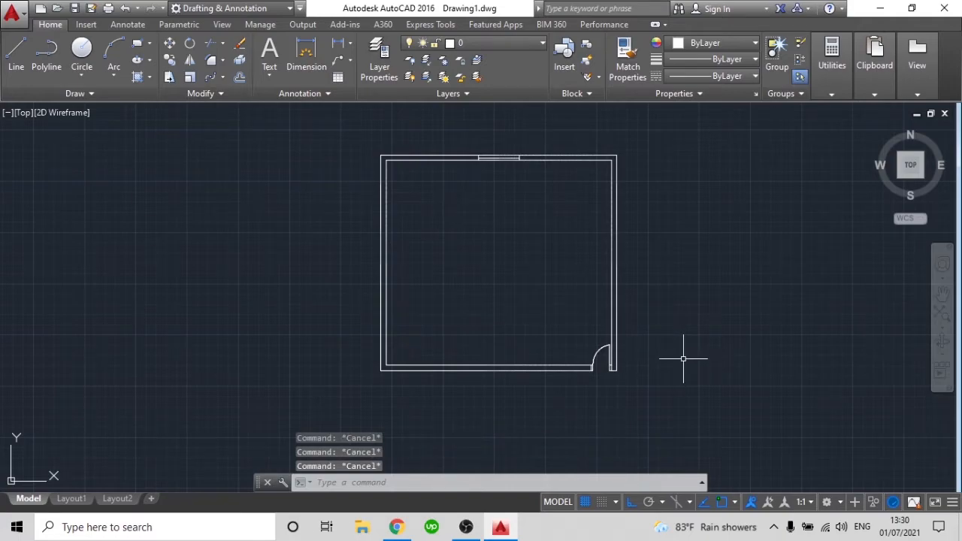
Copy the whole room 11.25 units to the right from its lower-left outer corner, so both rooms share a wall
text(o)
key(Return)
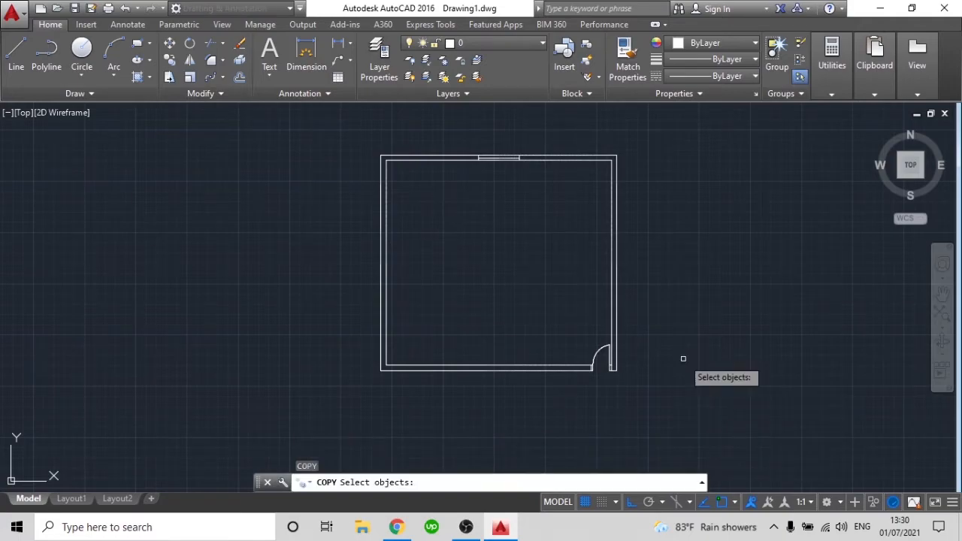
click(701, 408)
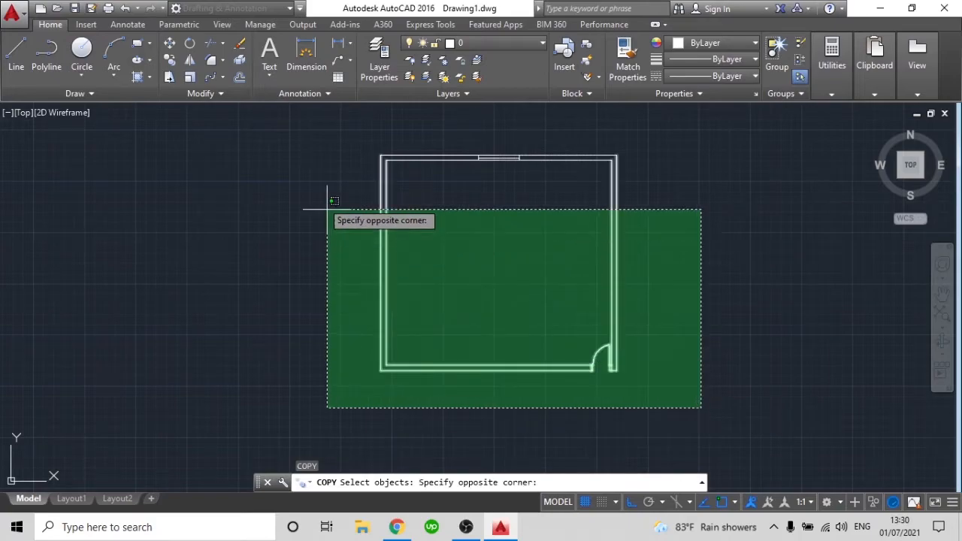
click(301, 128)
key(Return)
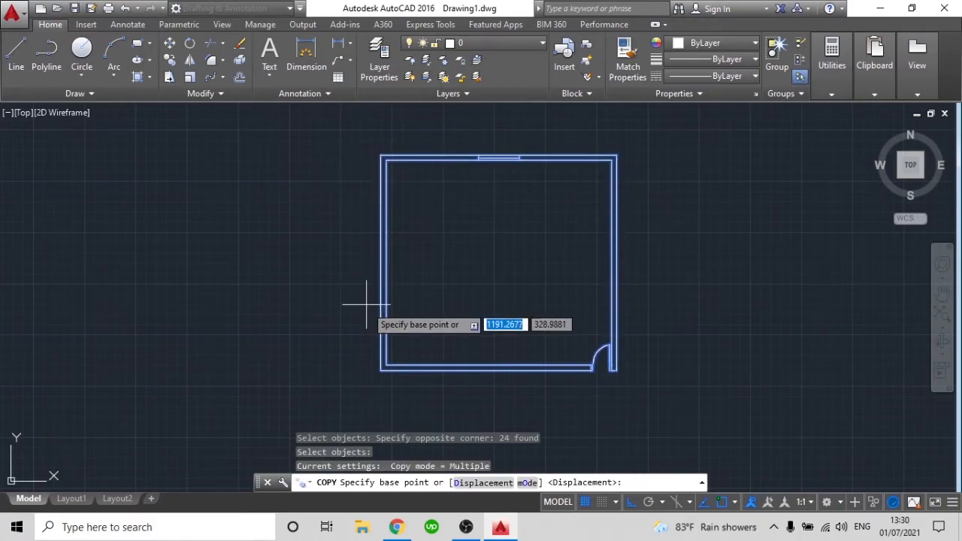
click(382, 370)
scroll(624, 352, up, 5)
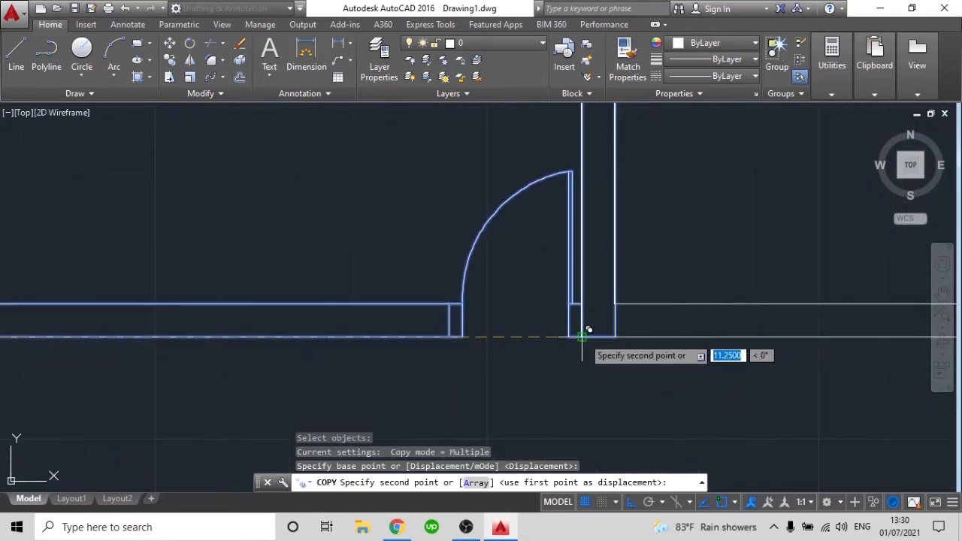
scroll(624, 329, down, 6)
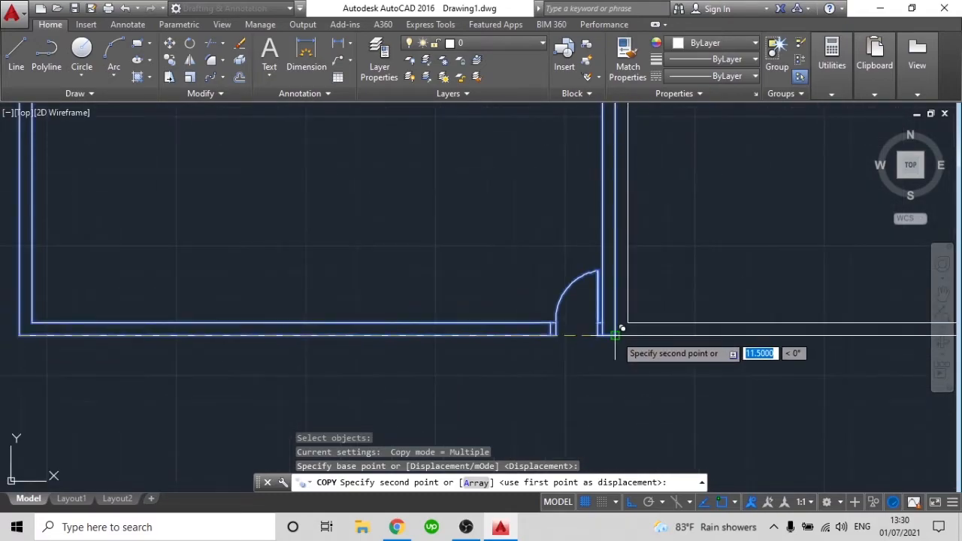
scroll(623, 329, up, 5)
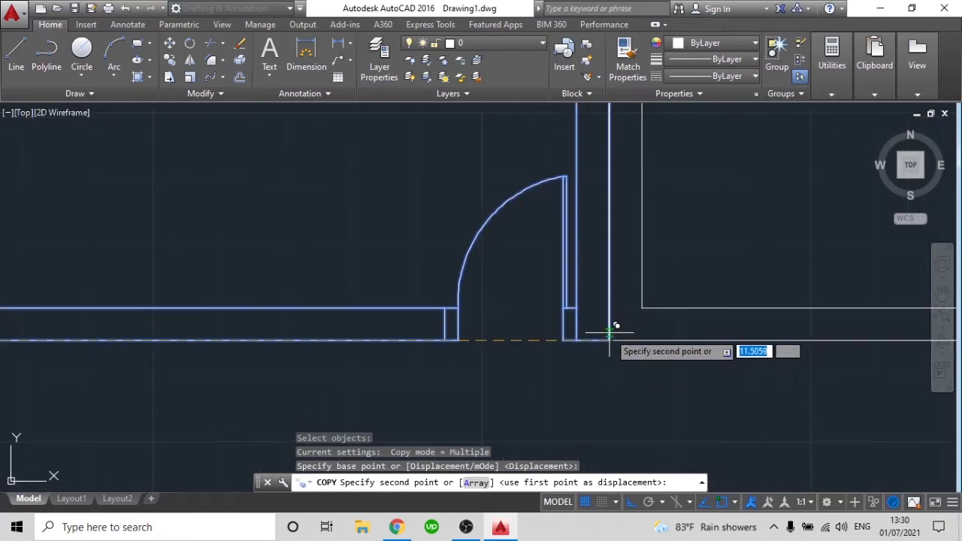
click(577, 342)
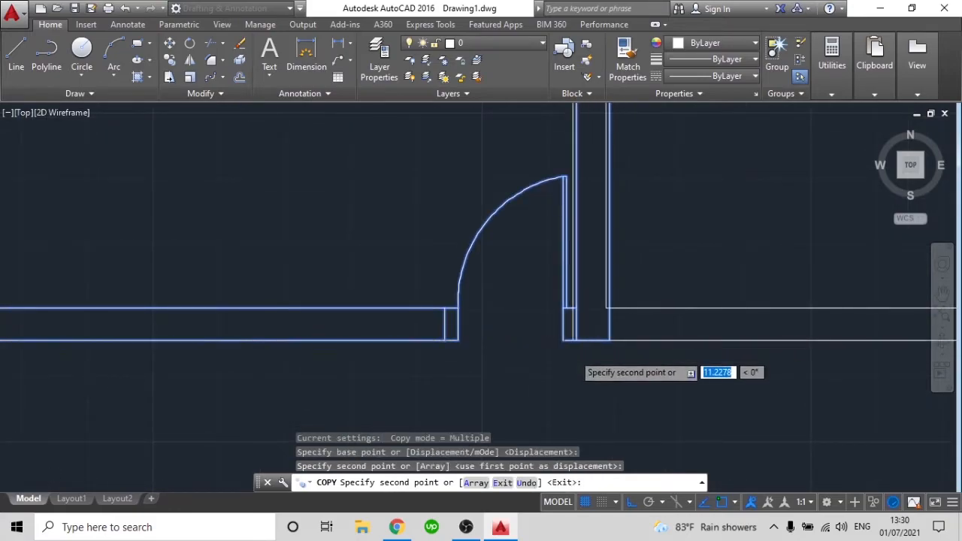
scroll(583, 369, down, 5)
key(Escape)
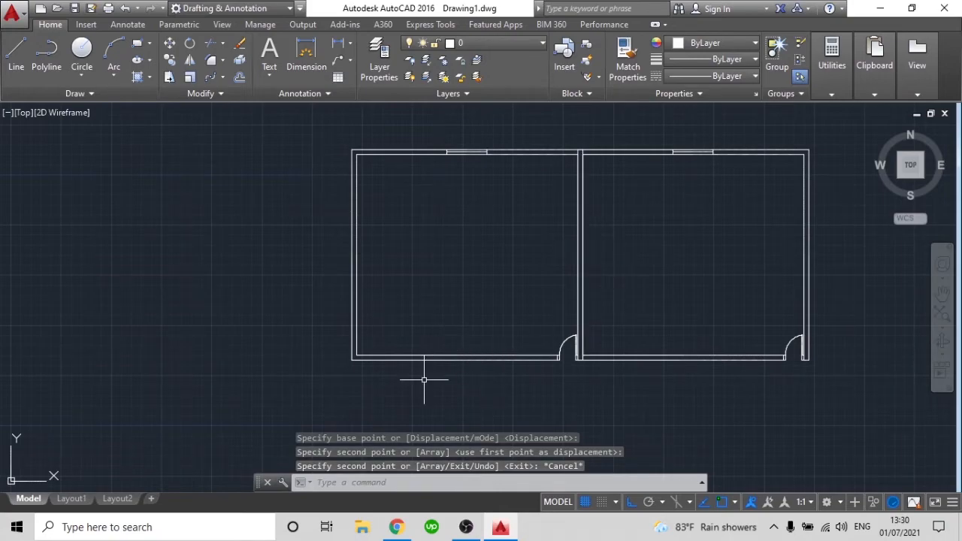
Delete one of the overlapping duplicate lines on each side of the shared wall
scroll(581, 257, up, 2)
click(581, 257)
click(631, 312)
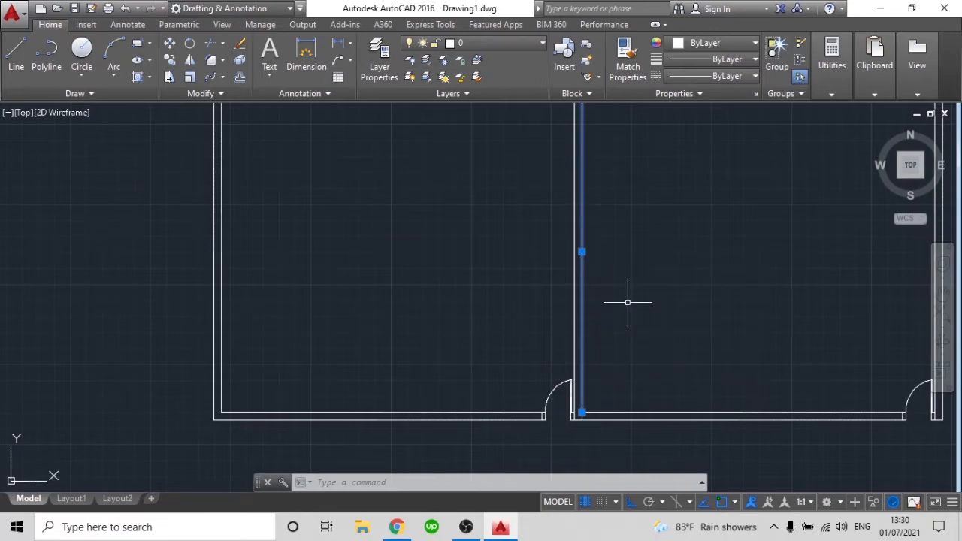
key(Delete)
click(574, 267)
click(632, 312)
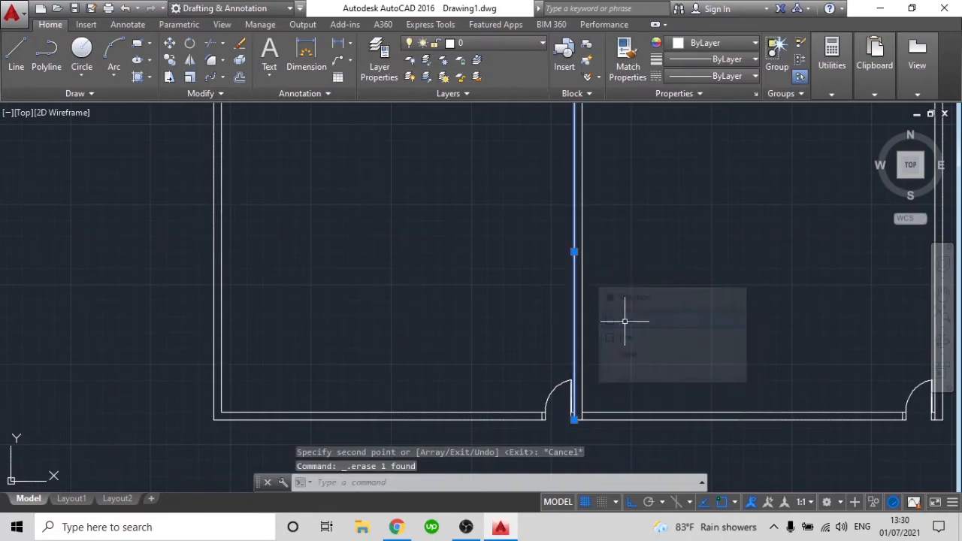
key(Delete)
Trim the shared wall's right line where it crosses the bottom wall, back to the wall's inner line
scroll(624, 316, down, 4)
scroll(619, 286, up, 2)
scroll(605, 380, up, 3)
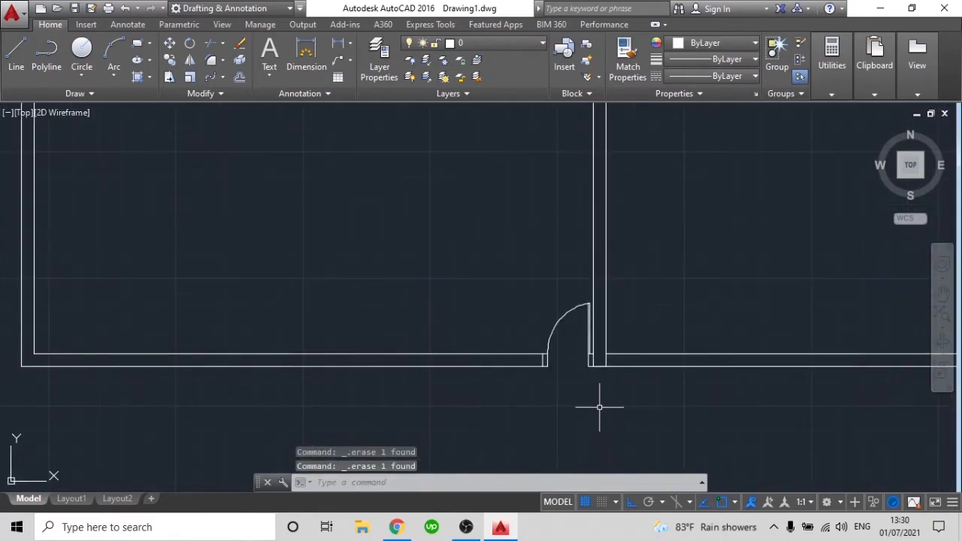
scroll(624, 322, up, 2)
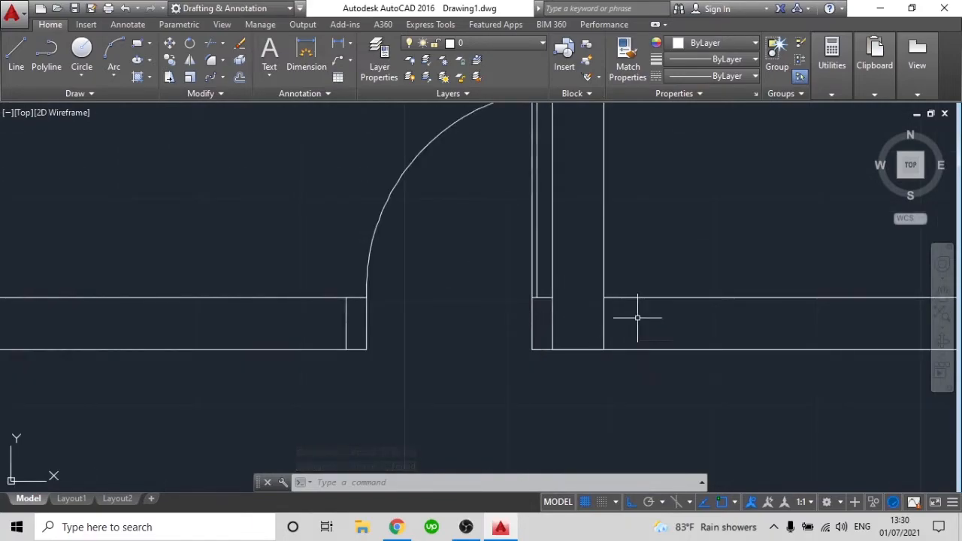
click(602, 328)
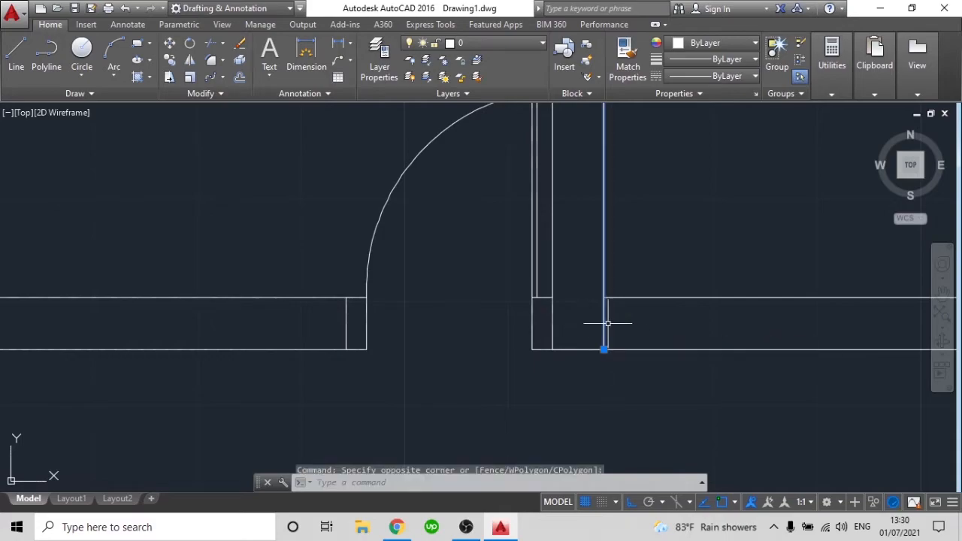
key(Escape)
text(trim)
key(Return)
key(Return)
click(612, 323)
click(586, 315)
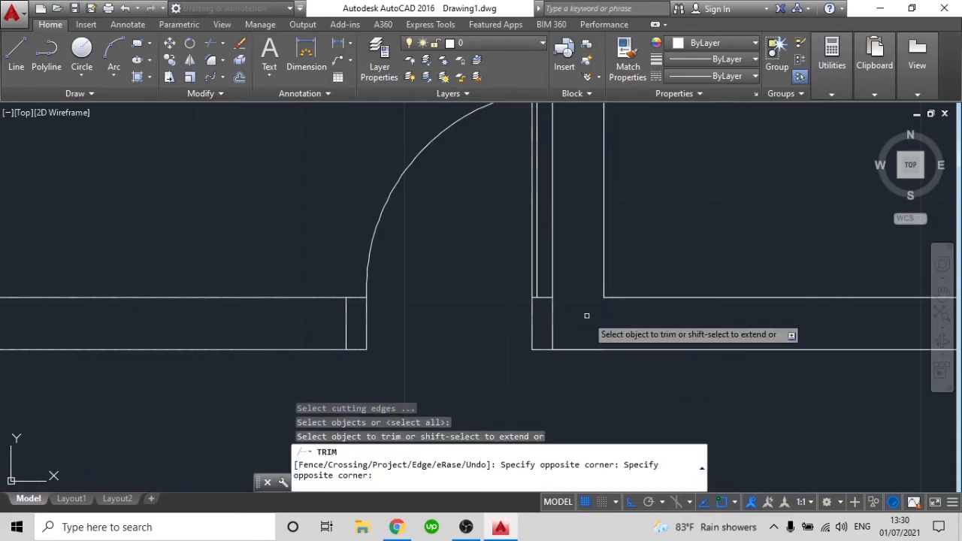
scroll(601, 331, down, 5)
key(Escape)
scroll(624, 373, down, 3)
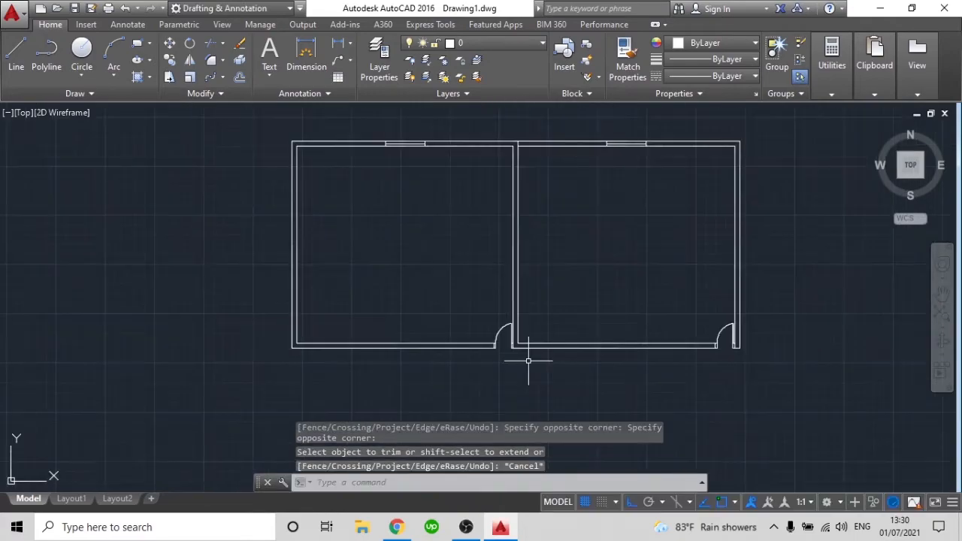
Trim the shared wall's line where it crosses the top wall, opening the junction between the two rooms
scroll(526, 146, up, 5)
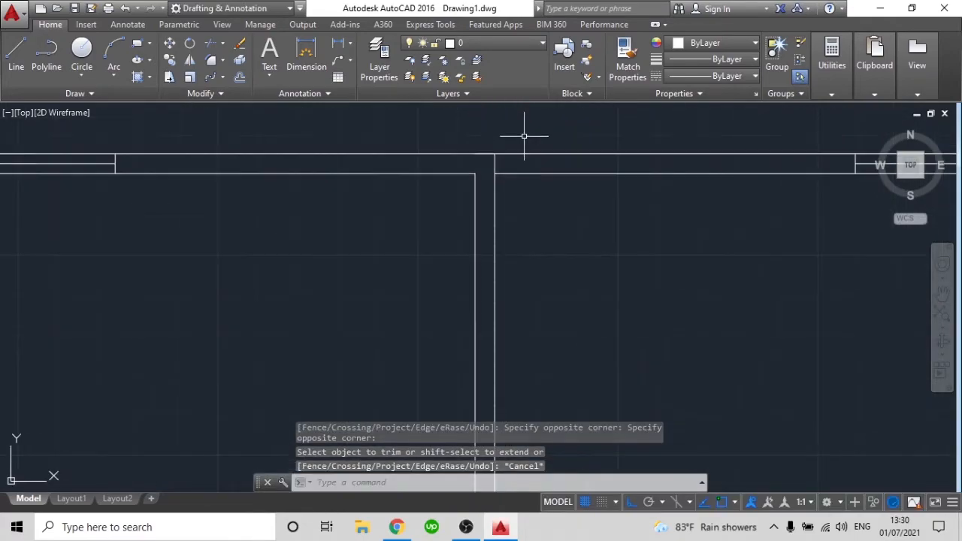
key(Return)
key(Return)
click(506, 161)
click(464, 163)
scroll(514, 160, down, 5)
key(Escape)
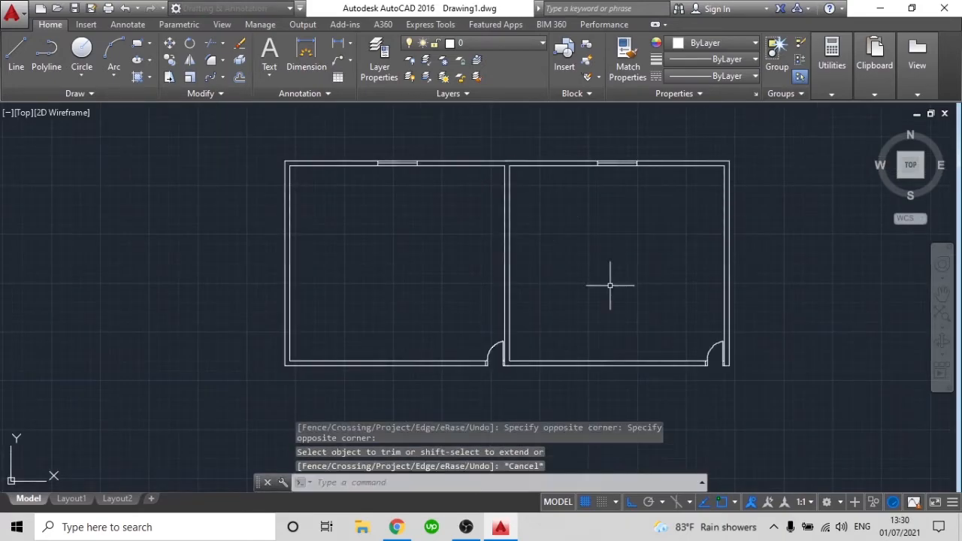
scroll(627, 324, down, 2)
middle_drag(618, 347, 622, 315)
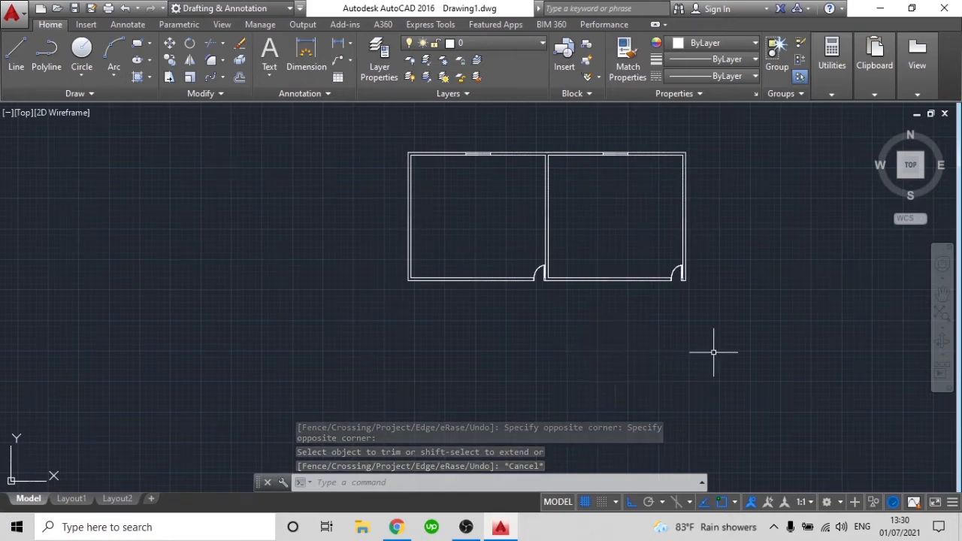
scroll(655, 296, up, 2)
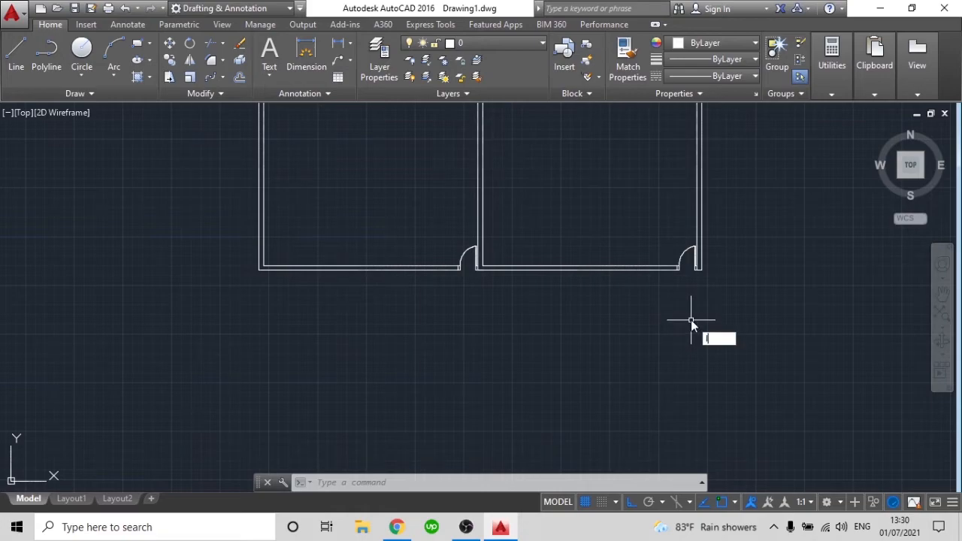
text(L)
key(Escape)
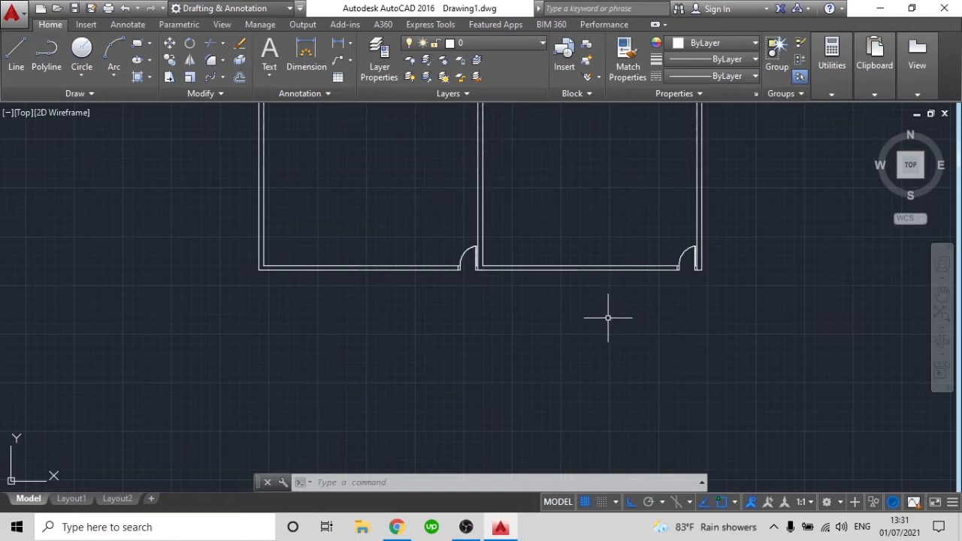
Offset the outer line of the right room's bottom wall 1 unit downward, outside the room
key(Return)
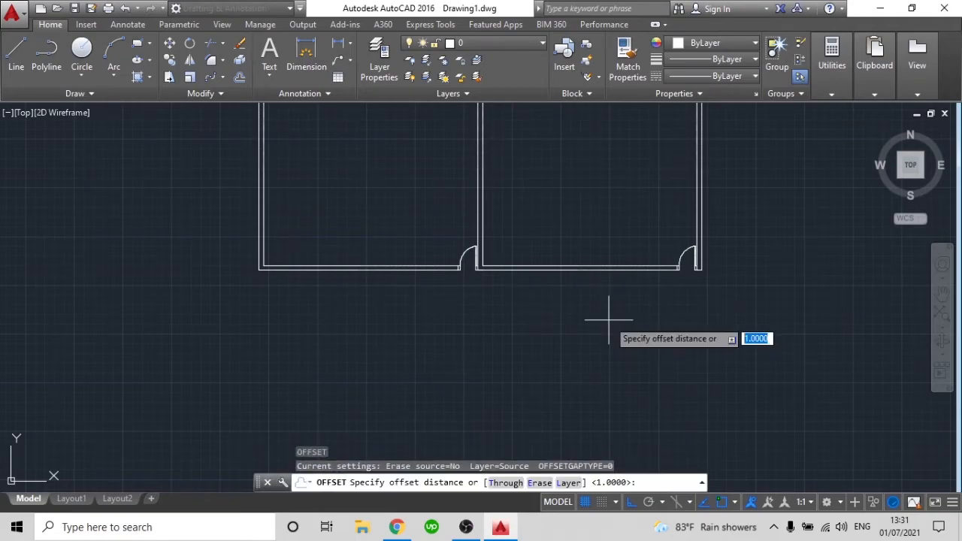
key(Return)
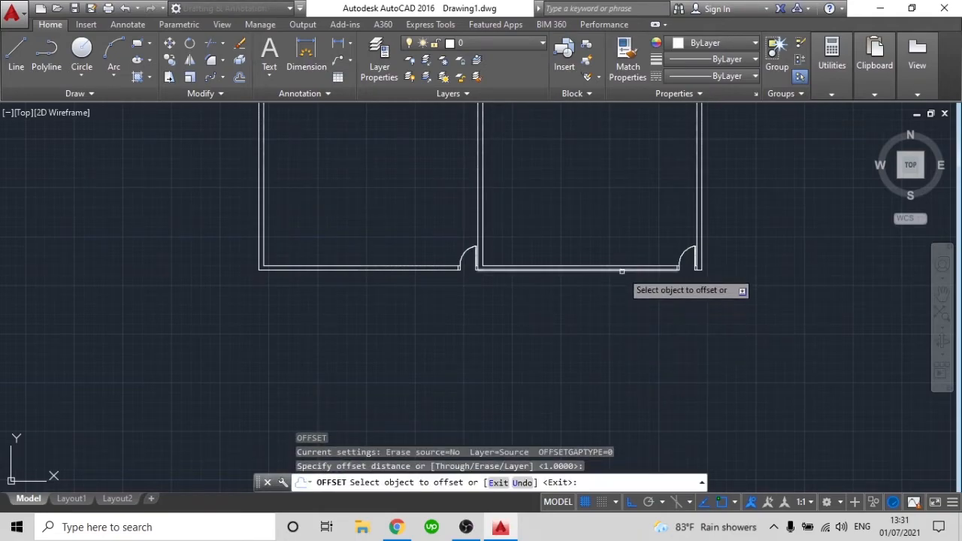
click(622, 271)
click(622, 325)
key(Return)
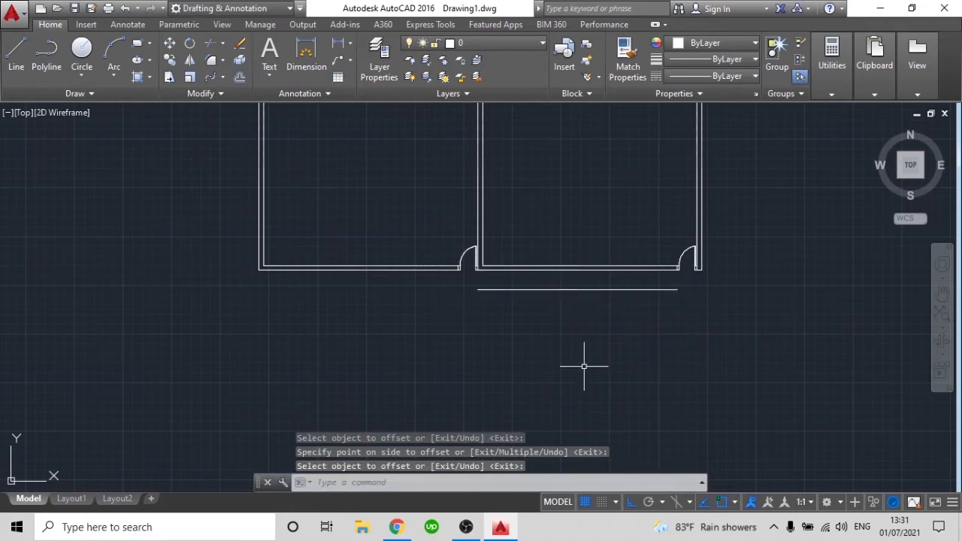
Mirror both rooms downward about the offset line below the right room, keeping the source objects
scroll(602, 343, down, 2)
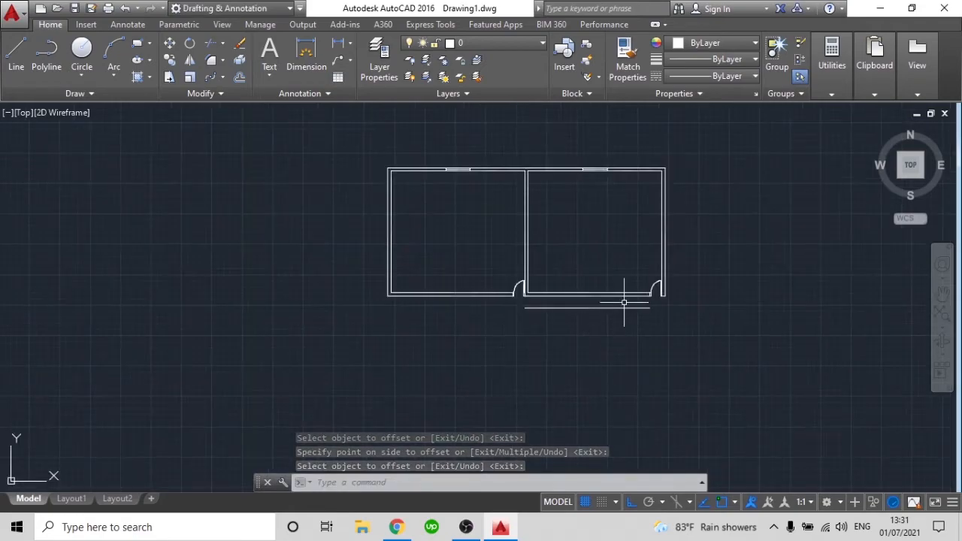
scroll(700, 308, up, 2)
text(mi)
key(Return)
click(690, 280)
scroll(584, 283, down, 3)
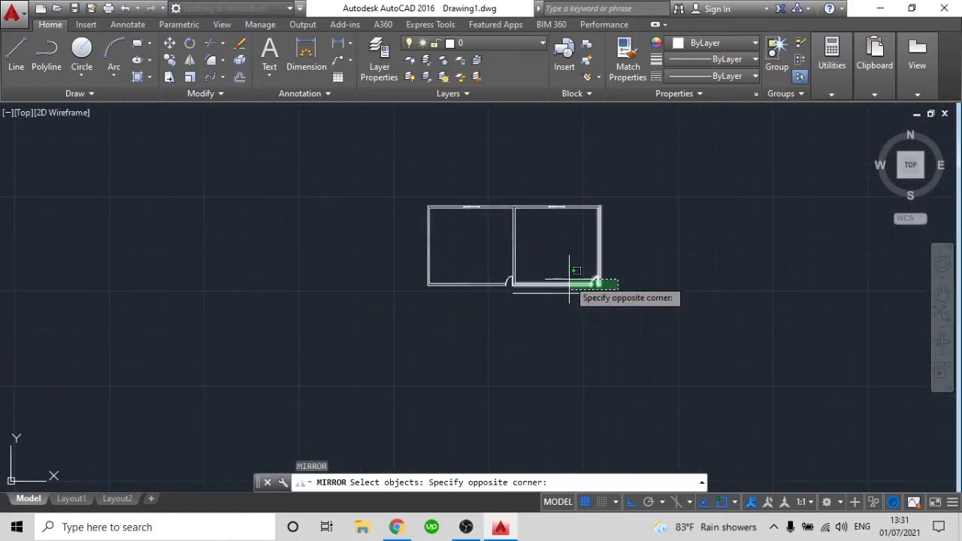
click(395, 160)
key(Return)
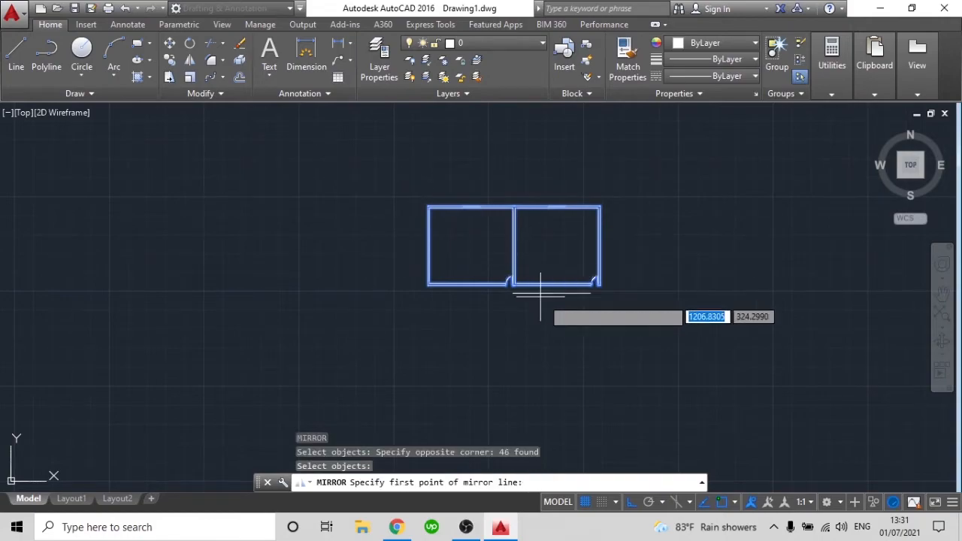
scroll(541, 295, up, 4)
click(659, 283)
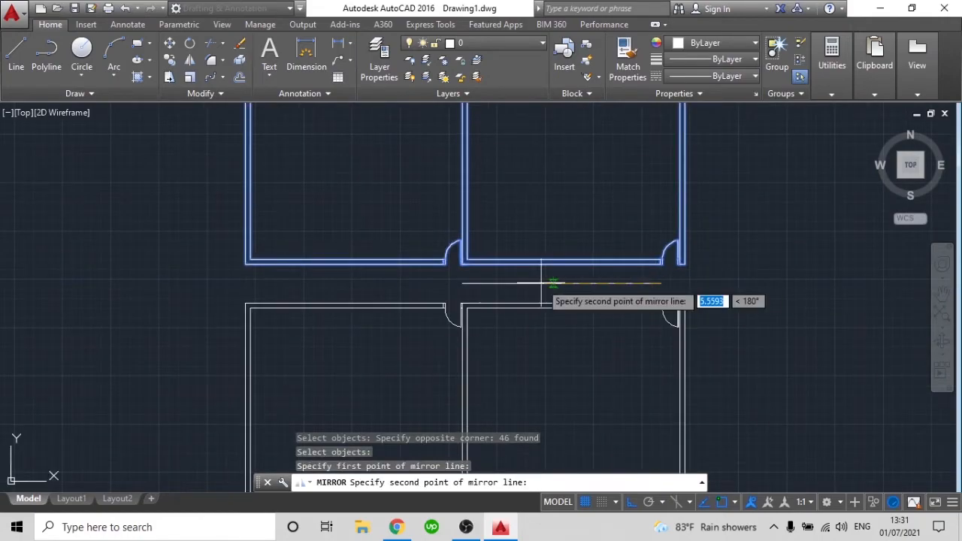
click(466, 284)
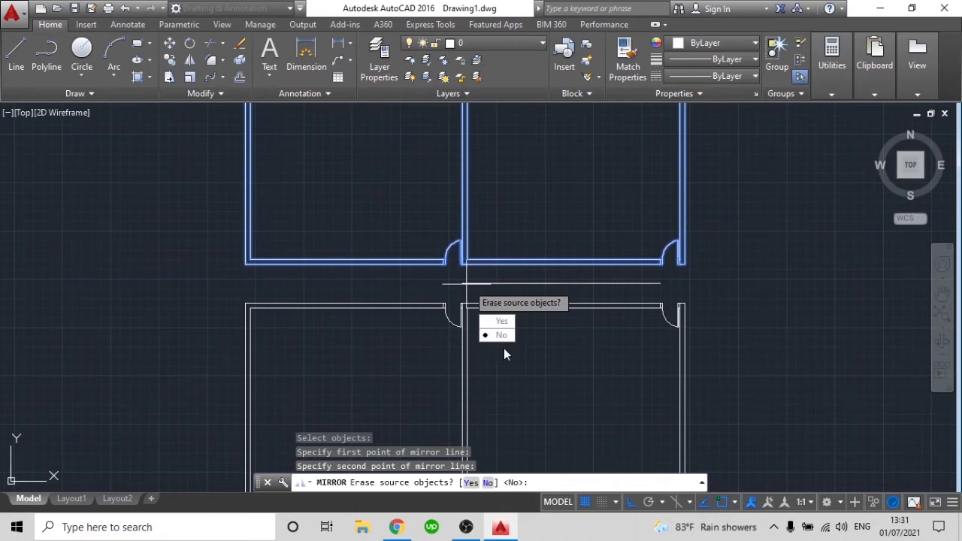
key(Return)
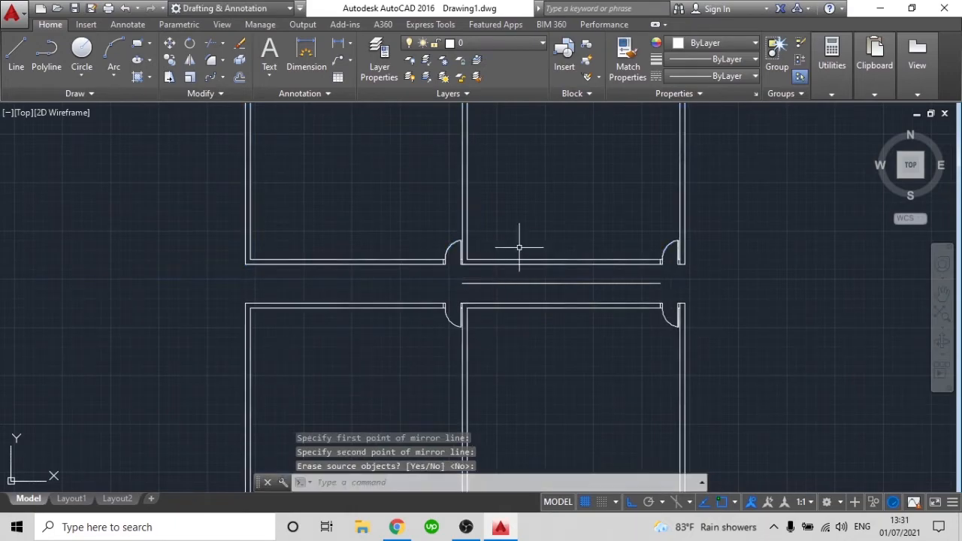
Delete the horizontal helper line in the gap between the upper and lower rooms
scroll(563, 271, down, 2)
scroll(558, 273, up, 4)
click(572, 260)
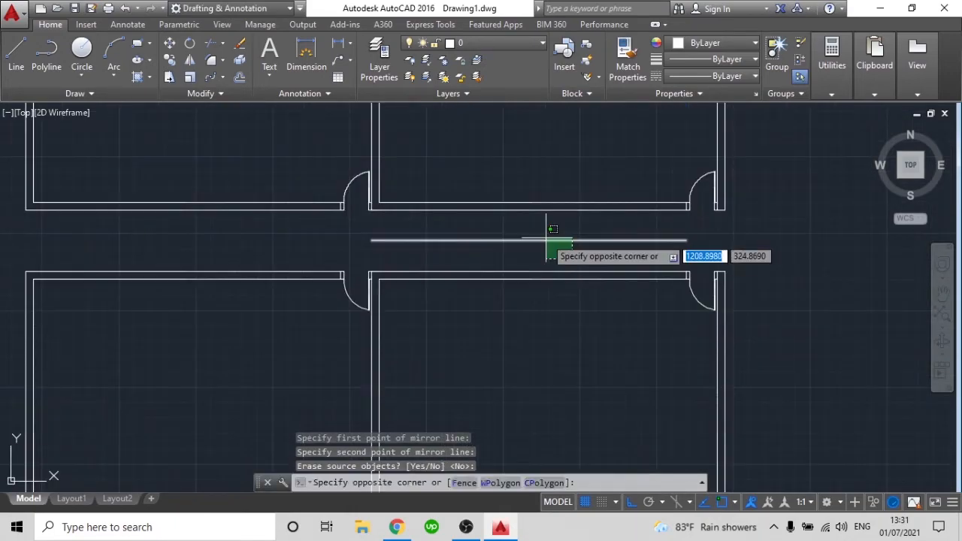
click(559, 239)
key(Delete)
scroll(612, 249, down, 4)
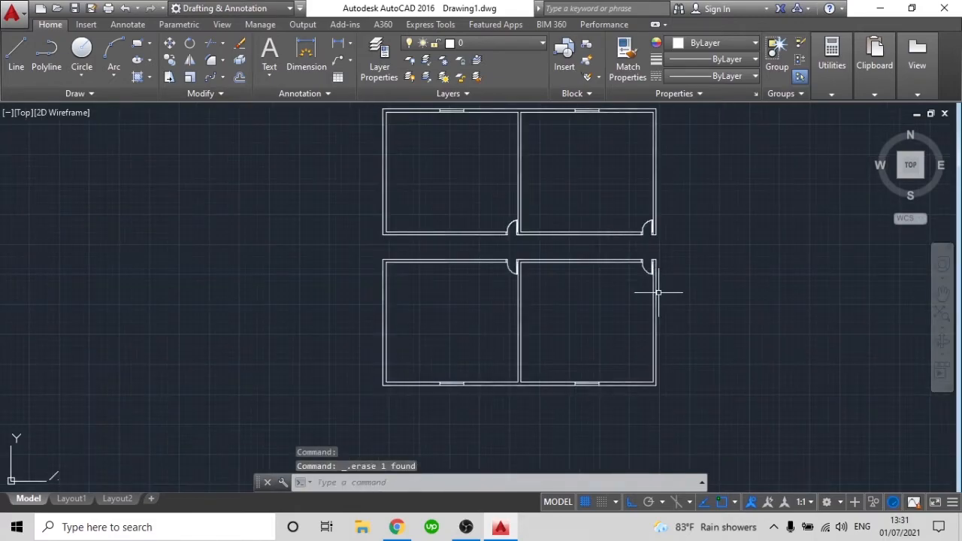
Draw a line closing the corridor's right end between the outer corners of the upper and lower rooms
mouse_move(677, 277)
middle_down()
mouse_move(673, 294)
mouse_move(698, 308)
middle_up()
scroll(676, 308, up, 4)
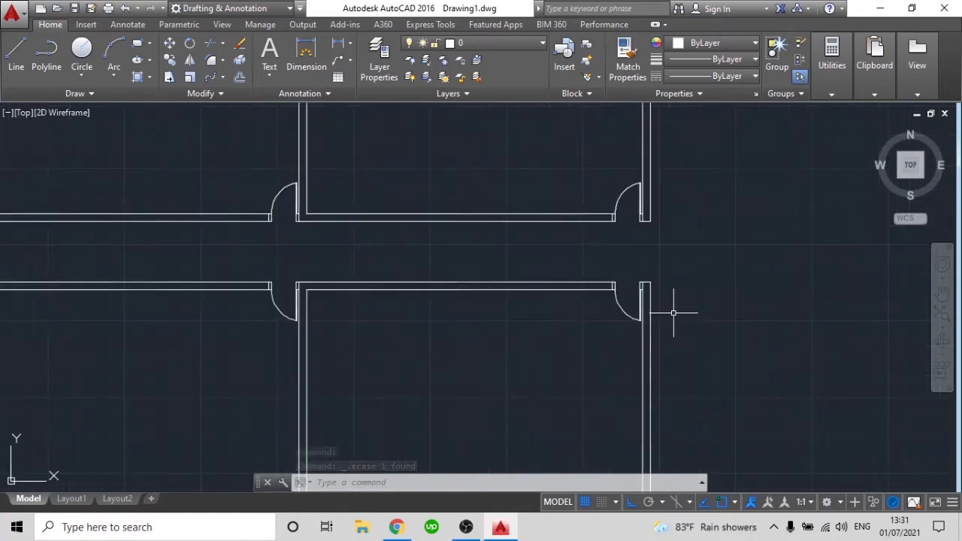
text(l)
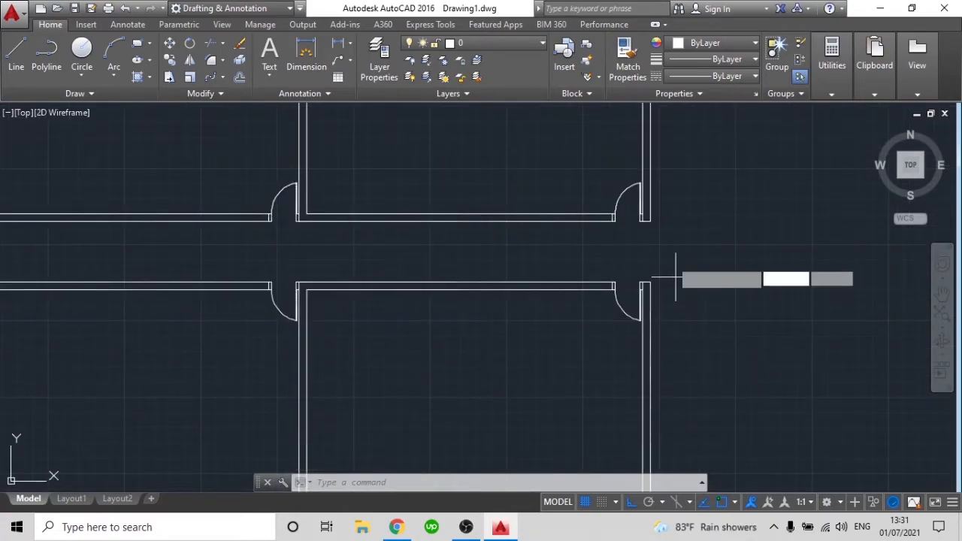
key(Return)
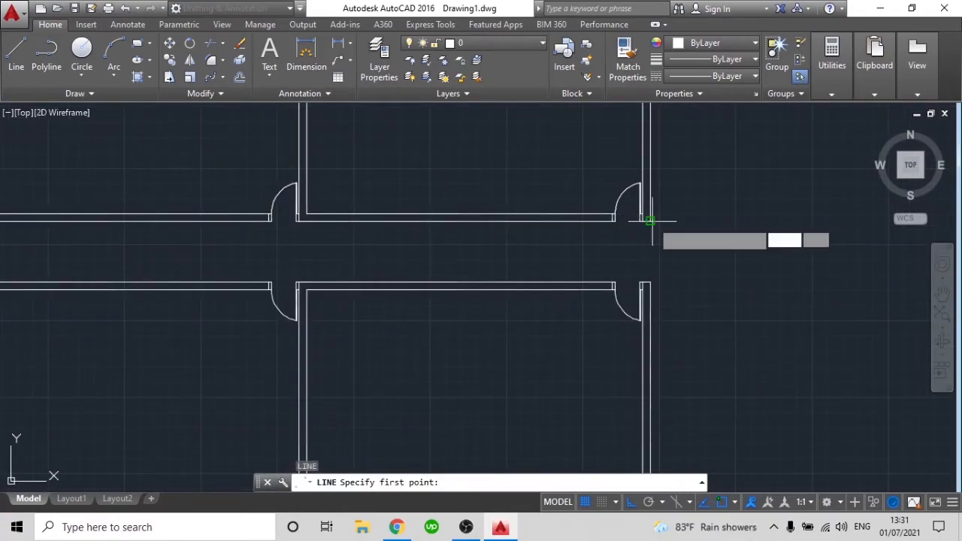
click(649, 221)
click(651, 283)
key(Return)
scroll(676, 279, down, 4)
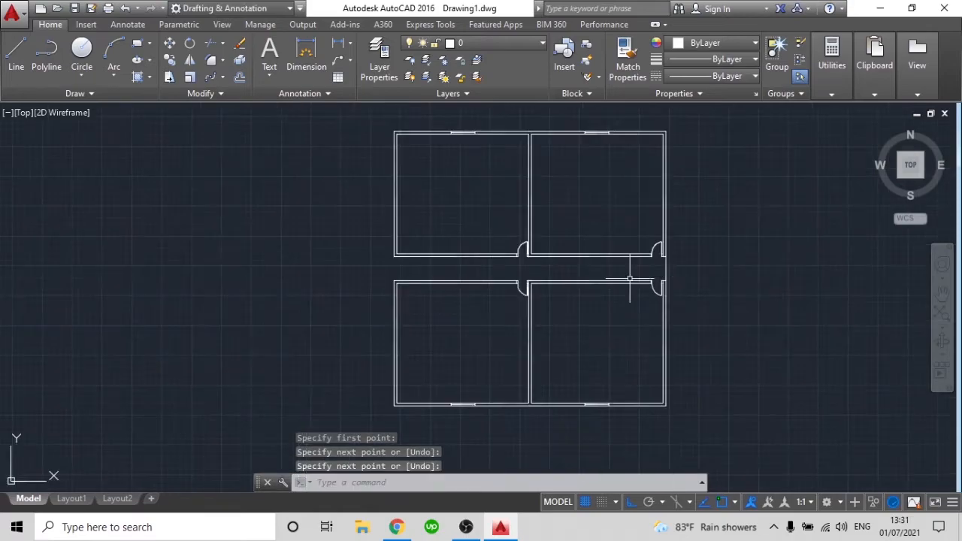
Draw a line closing the corridor's left end between the outer corners of the upper and lower rooms
key(Return)
scroll(450, 284, up, 4)
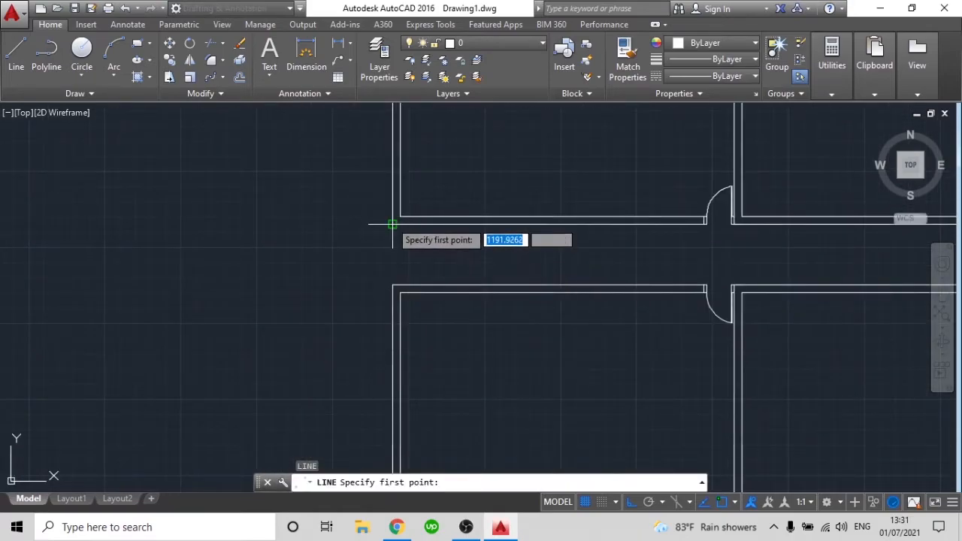
click(393, 224)
click(392, 288)
key(Return)
scroll(439, 282, down, 4)
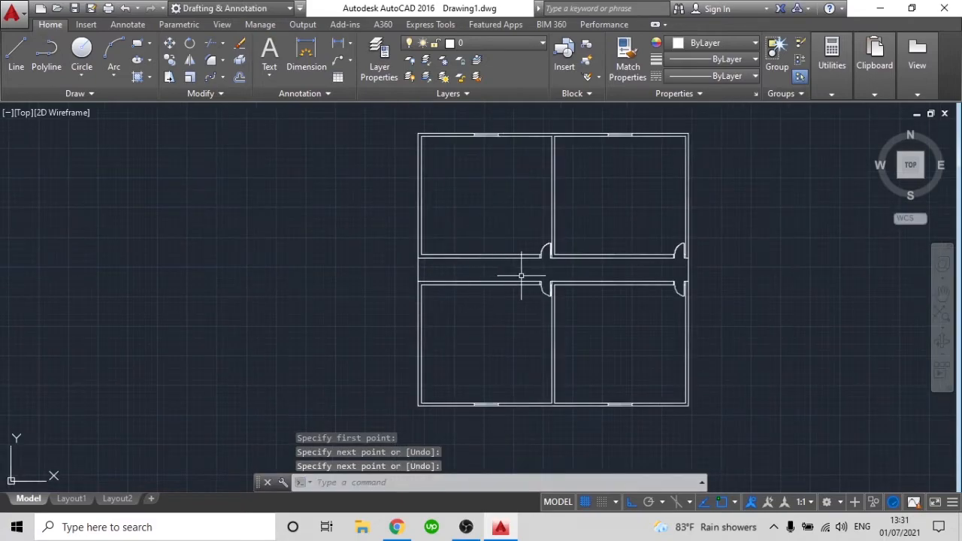
middle_drag(595, 268, 542, 269)
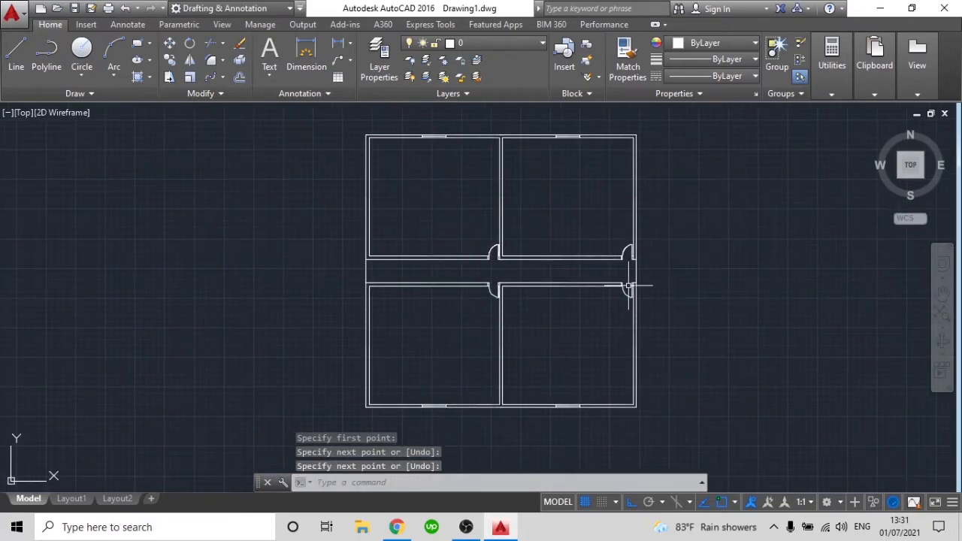
scroll(641, 278, up, 2)
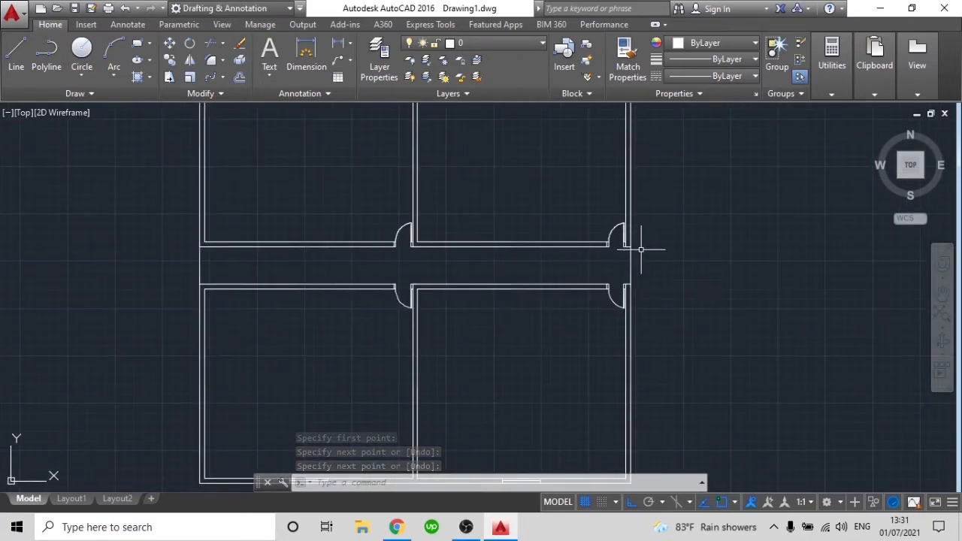
text(l)
key(Return)
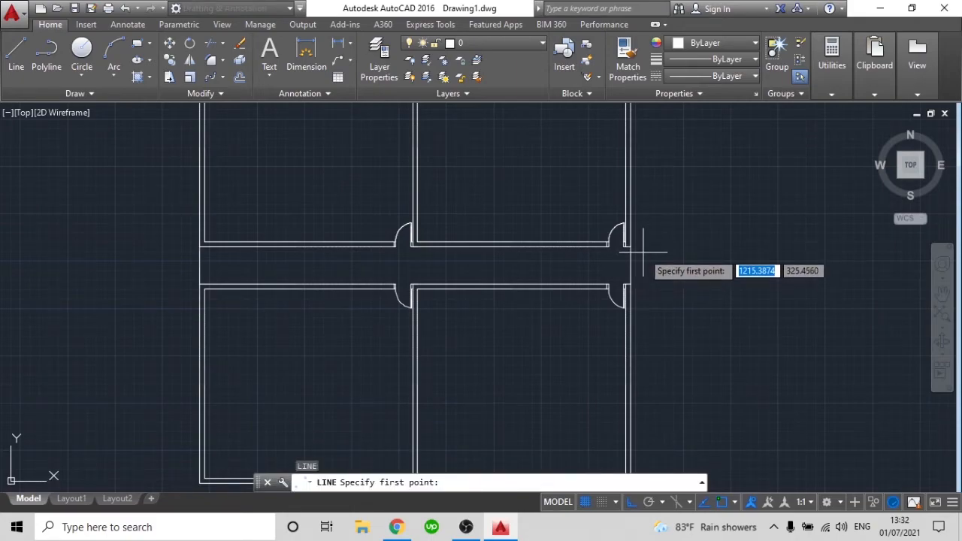
key(Escape)
Offset the corridor's right end line outward three times in succession at 0.30 spacing to form entrance steps
text(o)
key(Return)
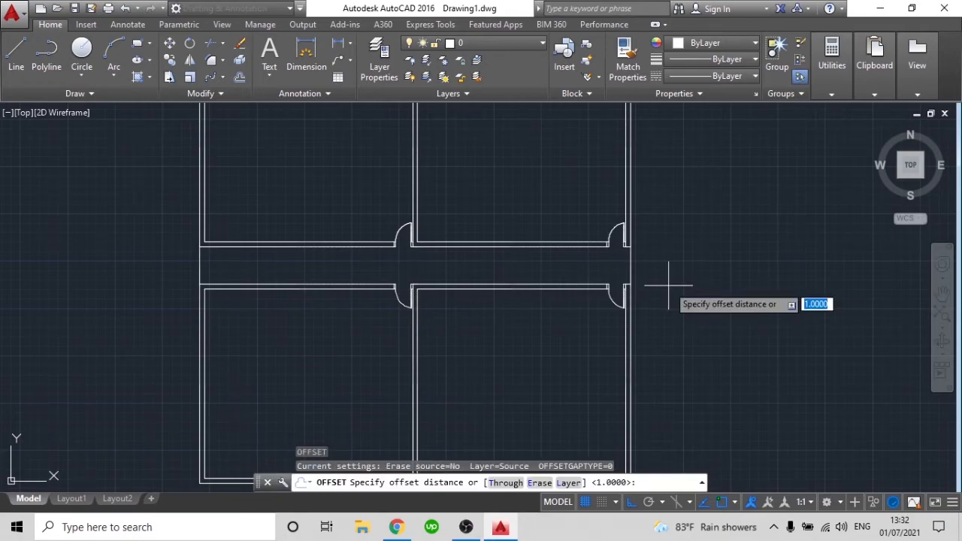
text(.25)
key(Return)
click(636, 267)
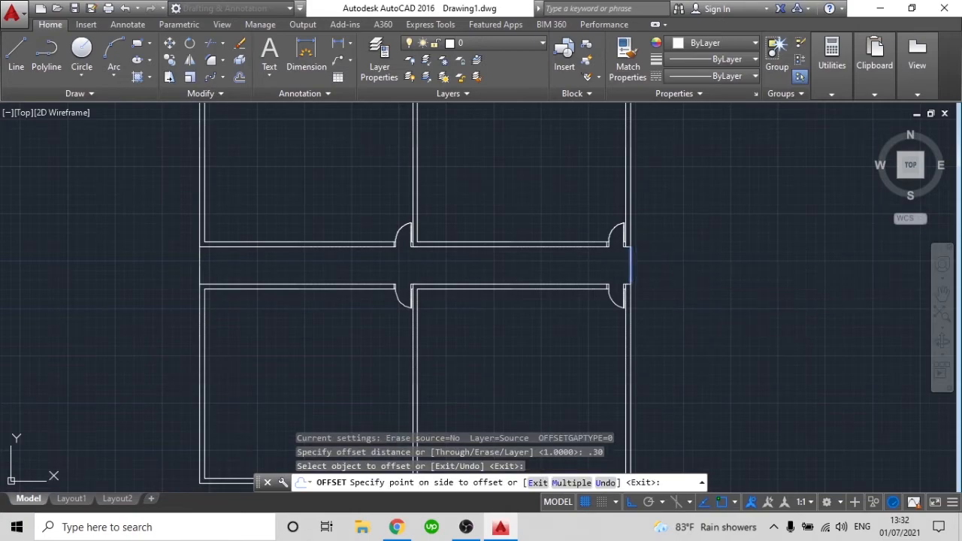
click(637, 264)
click(661, 264)
click(643, 264)
click(656, 271)
key(Escape)
Draw the lower edge of the entrance steps from the wall's outer corner to the outermost step line
key(l)
key(Return)
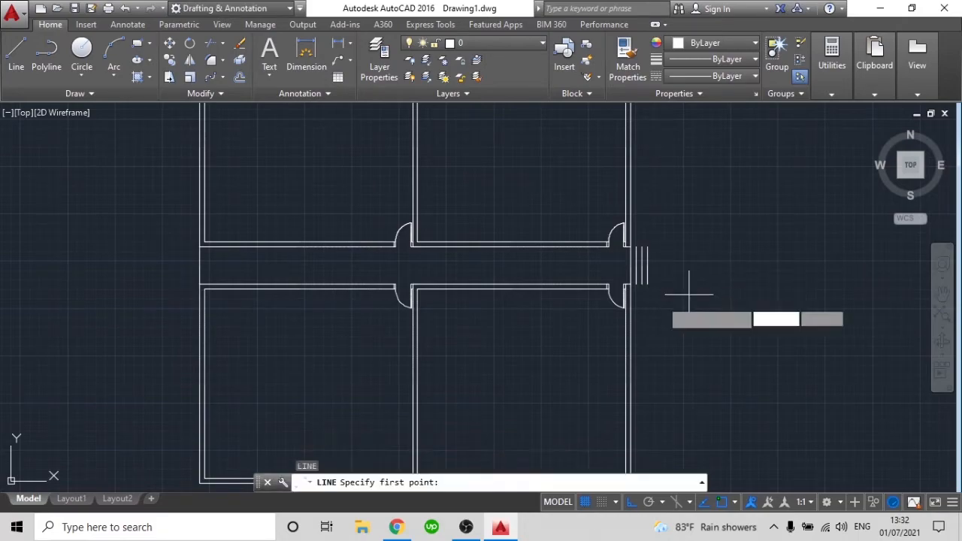
scroll(628, 272, up, 3)
scroll(624, 278, up, 4)
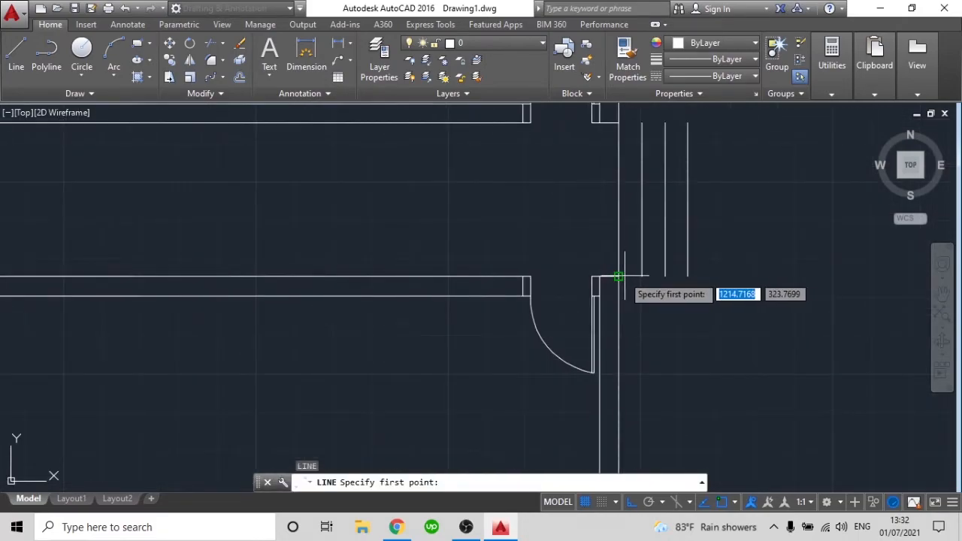
click(624, 276)
click(687, 277)
key(Return)
key(Return)
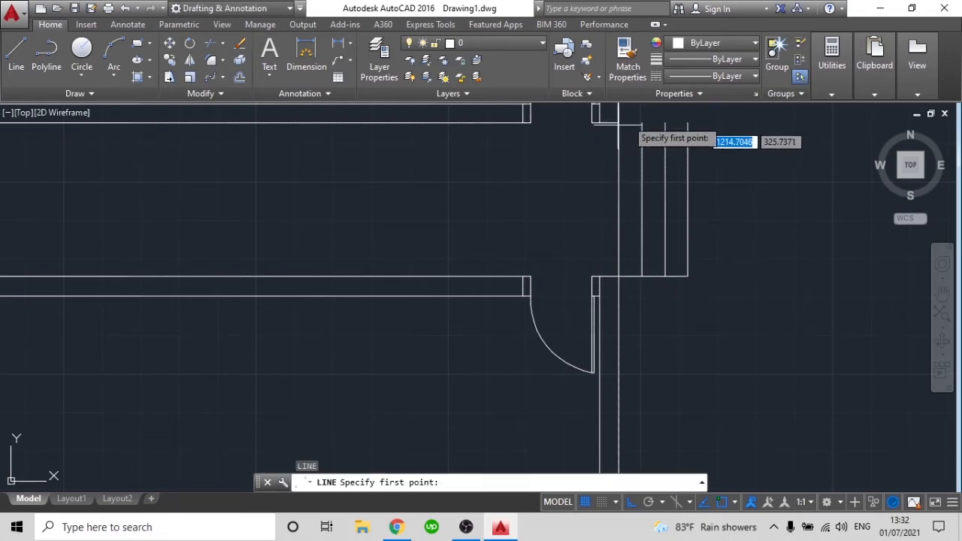
Draw the upper edge of the entrance steps from the wall's outer corner to the outermost step line
click(620, 122)
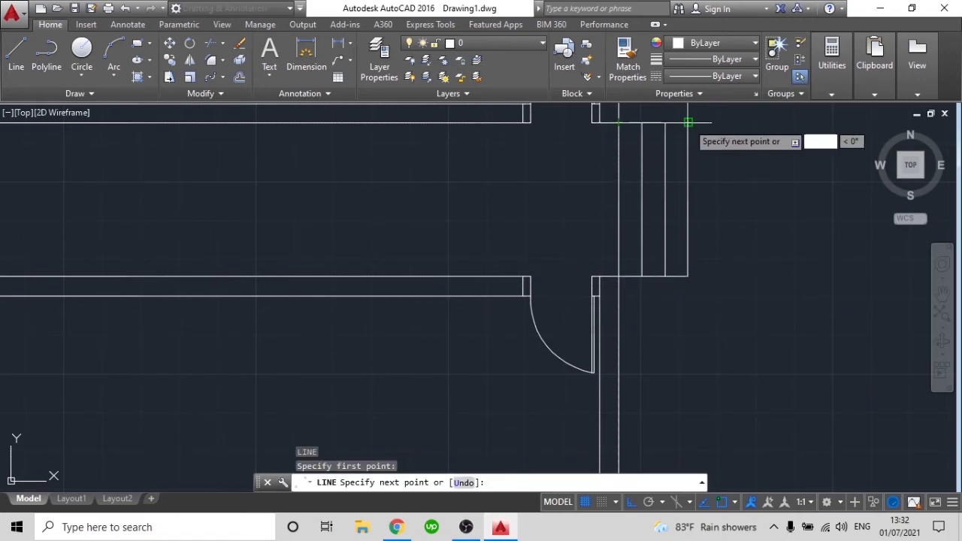
click(687, 121)
key(Return)
scroll(689, 202, down, 5)
scroll(668, 211, up, 2)
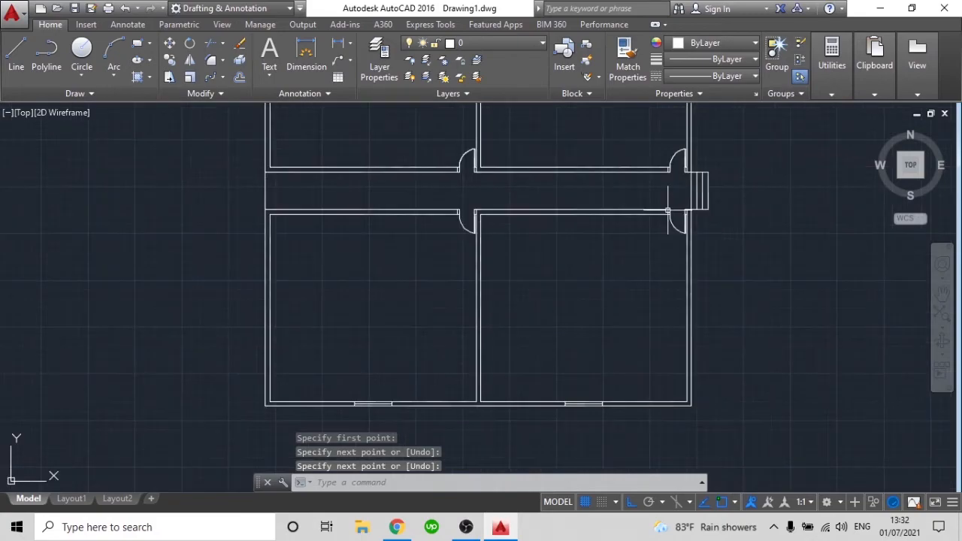
middle_drag(667, 209, 673, 241)
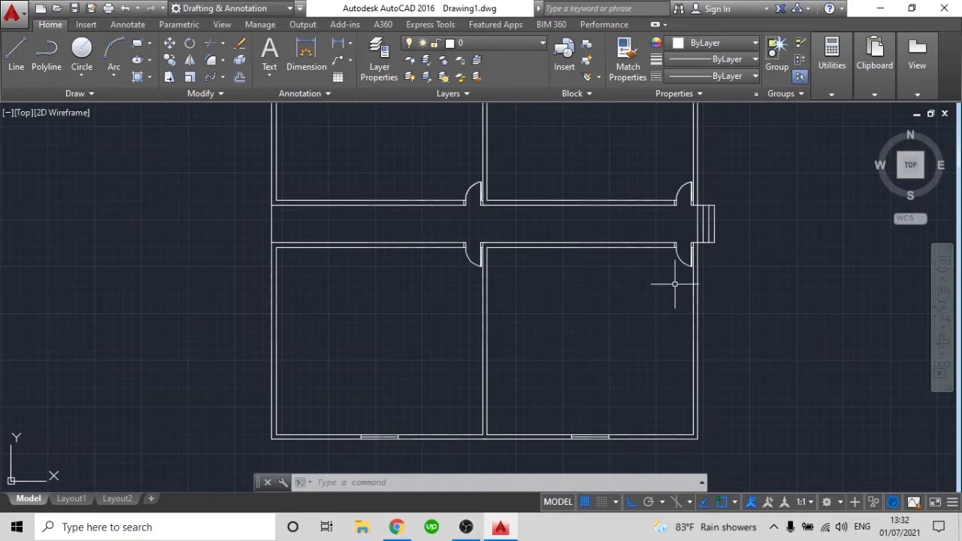
Copy all the entrance step lines by their lower outer corner to the lower outer wall corner at the corridor's left end
scroll(728, 220, up, 2)
click(727, 216)
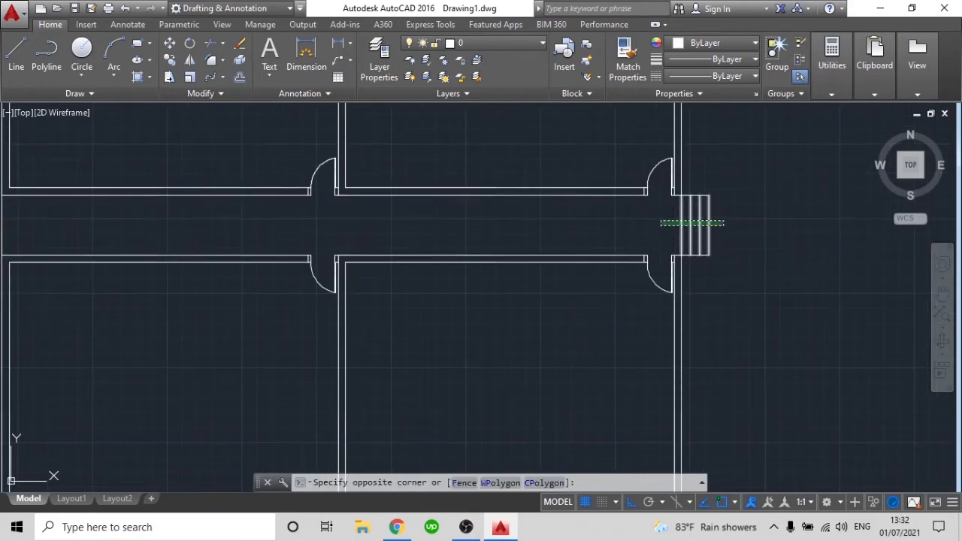
click(663, 194)
scroll(735, 246, up, 2)
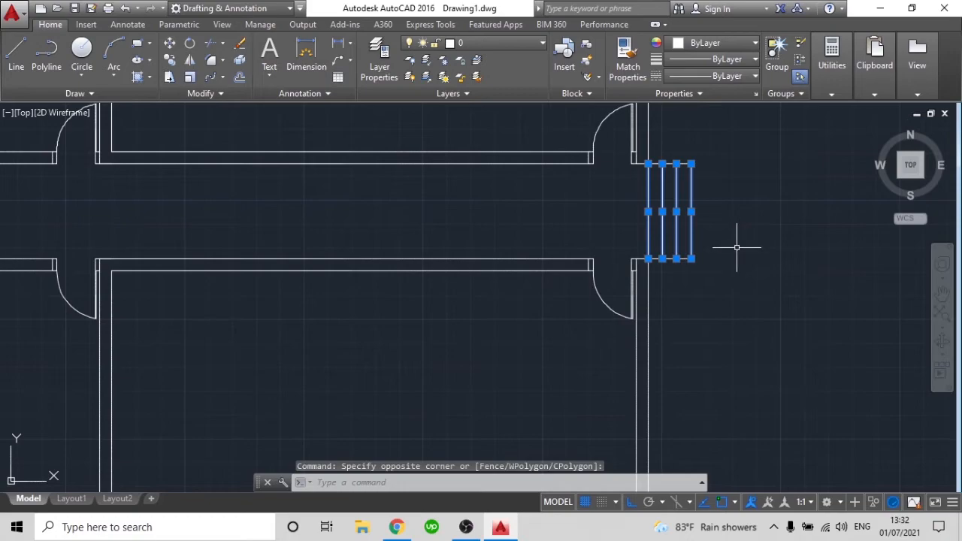
click(724, 301)
click(681, 164)
click(735, 301)
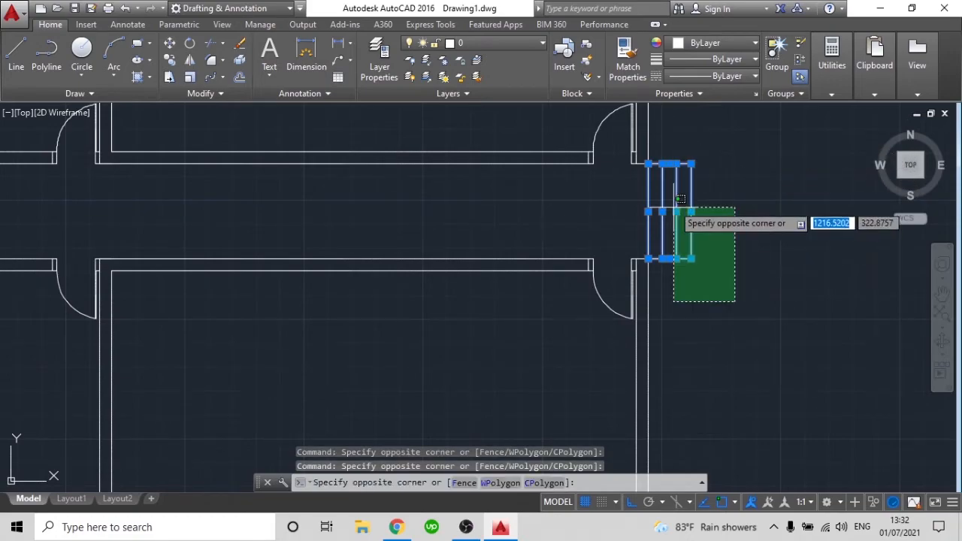
click(670, 165)
scroll(670, 176, up, 5)
scroll(696, 311, down, 2)
middle_drag(691, 299, 674, 251)
scroll(674, 251, down, 2)
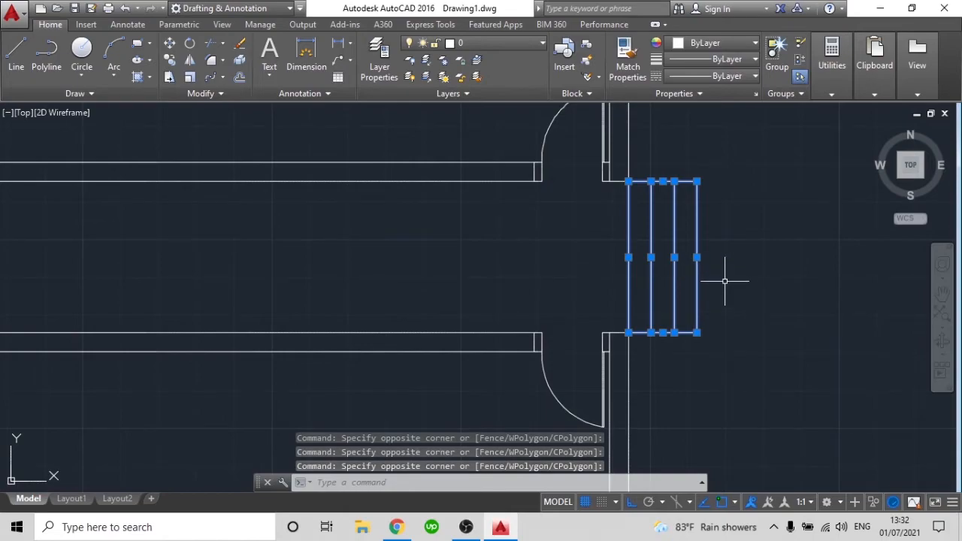
text(c)
key(Return)
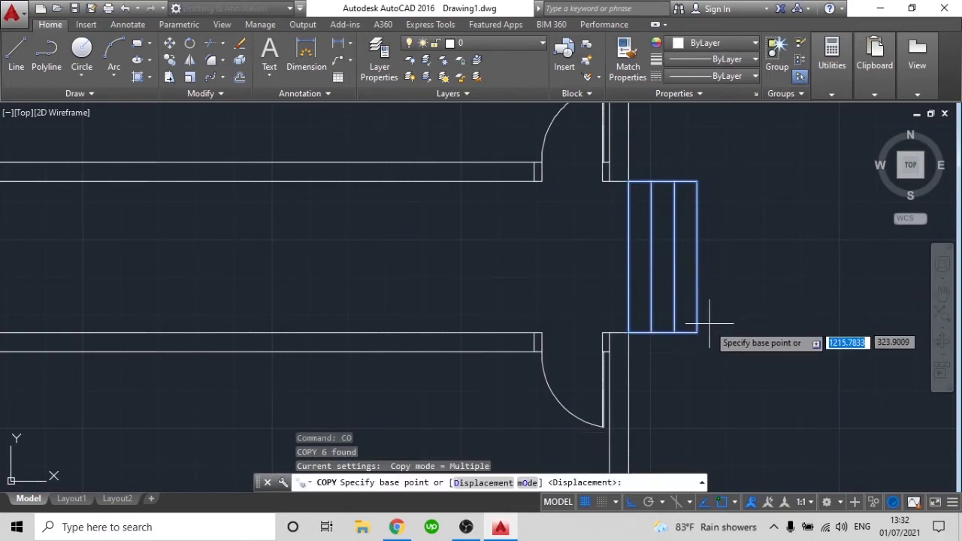
scroll(699, 332, down, 3)
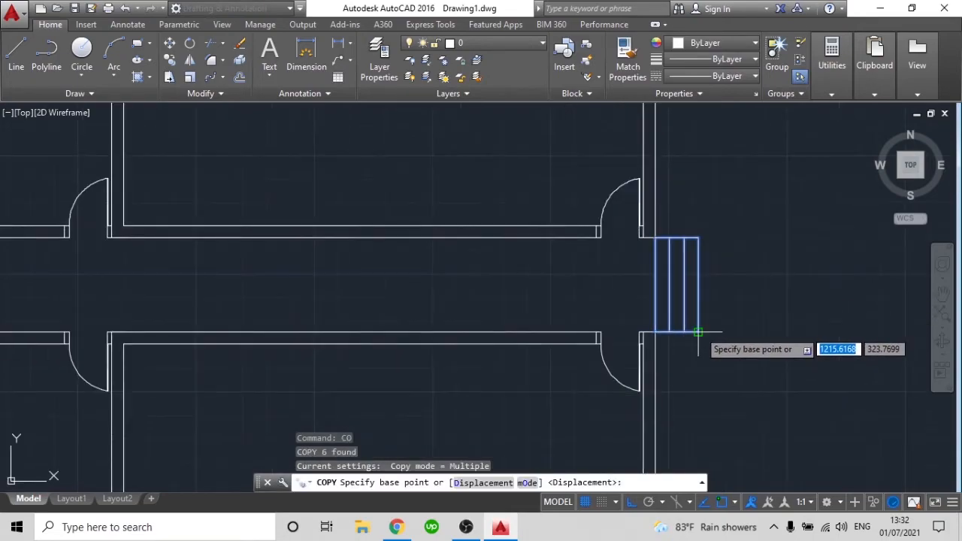
click(698, 333)
scroll(698, 333, down, 4)
scroll(683, 325, up, 8)
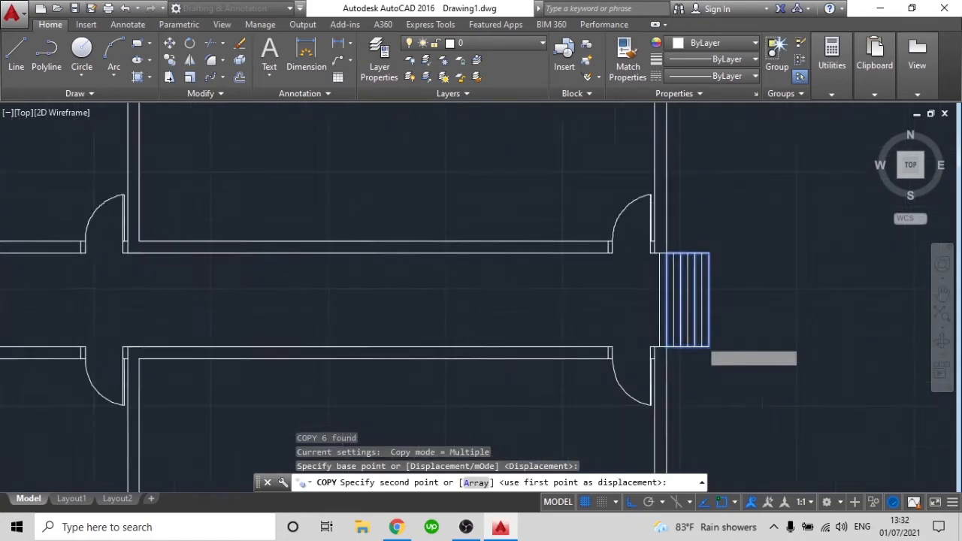
scroll(720, 344, down, 8)
scroll(369, 336, up, 4)
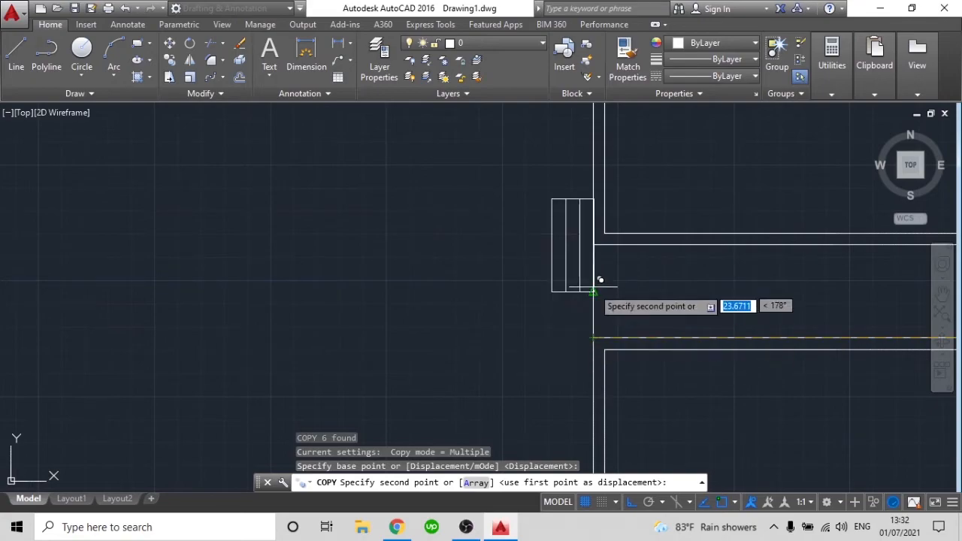
click(600, 331)
key(Escape)
scroll(527, 333, down, 3)
middle_drag(526, 333, 371, 328)
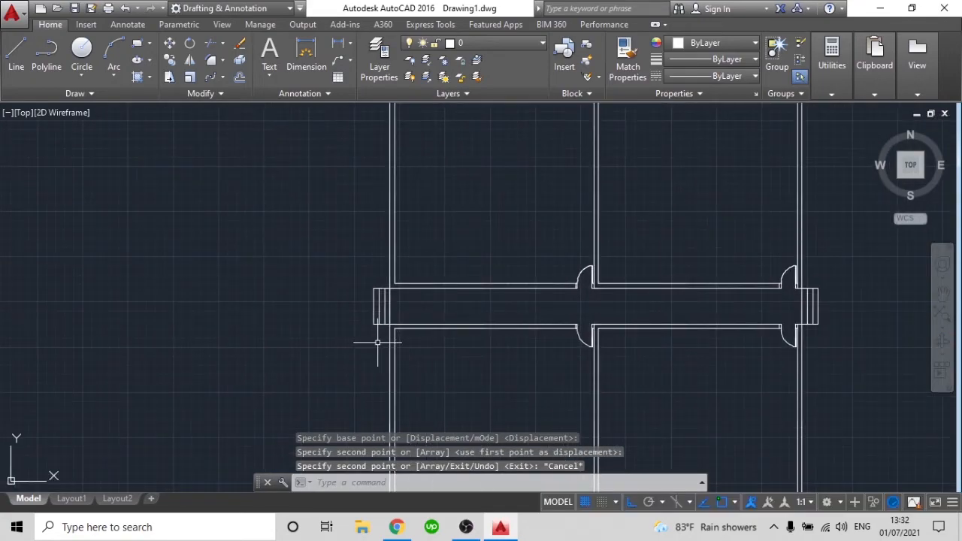
Copy the entire four-room plan, including both sets of entrance steps, to a free spot right of the original
scroll(489, 344, down, 2)
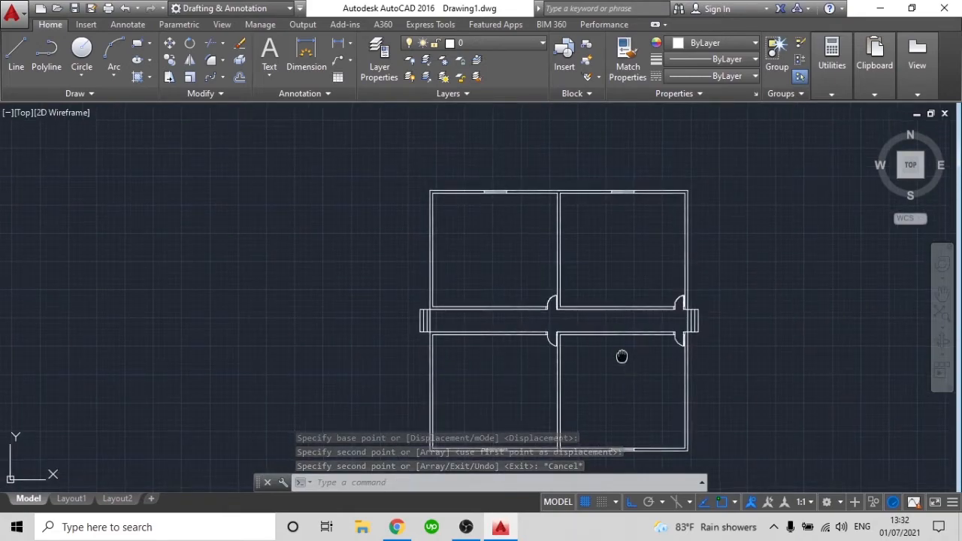
middle_drag(632, 368, 602, 335)
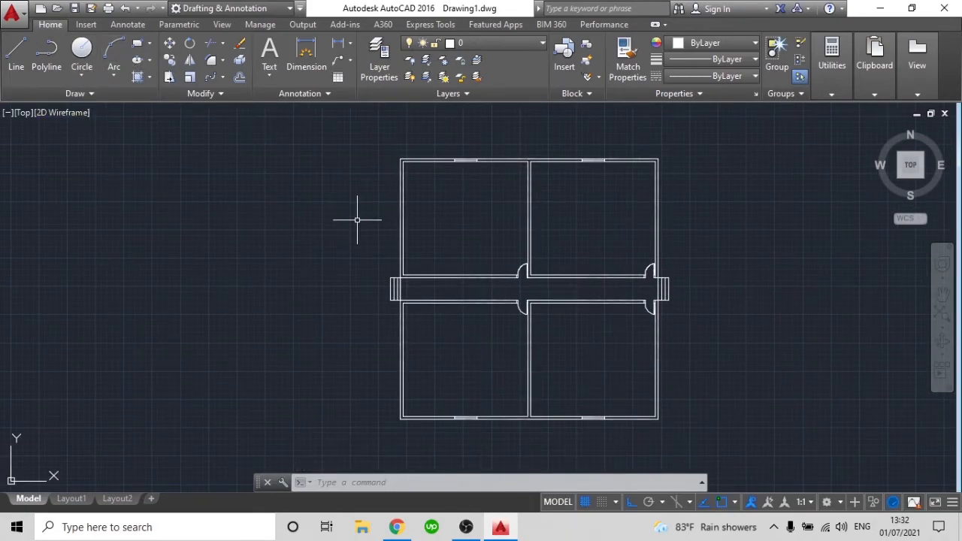
scroll(548, 234, down, 2)
middle_drag(548, 229, 500, 246)
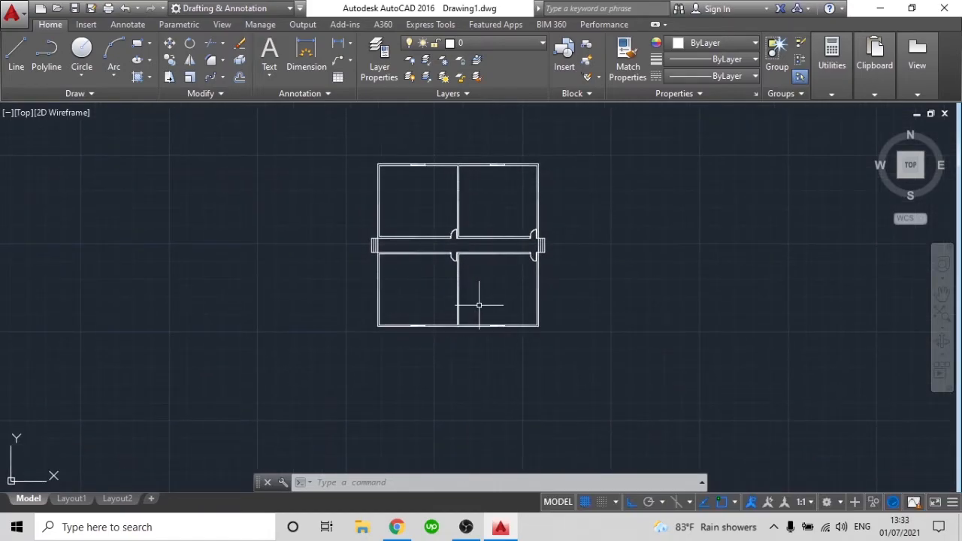
click(681, 382)
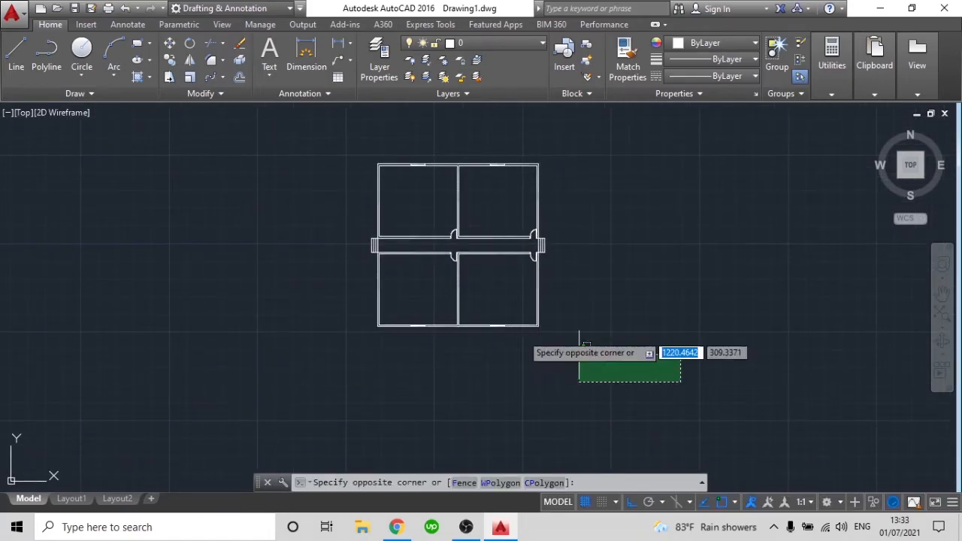
click(311, 110)
text(c)
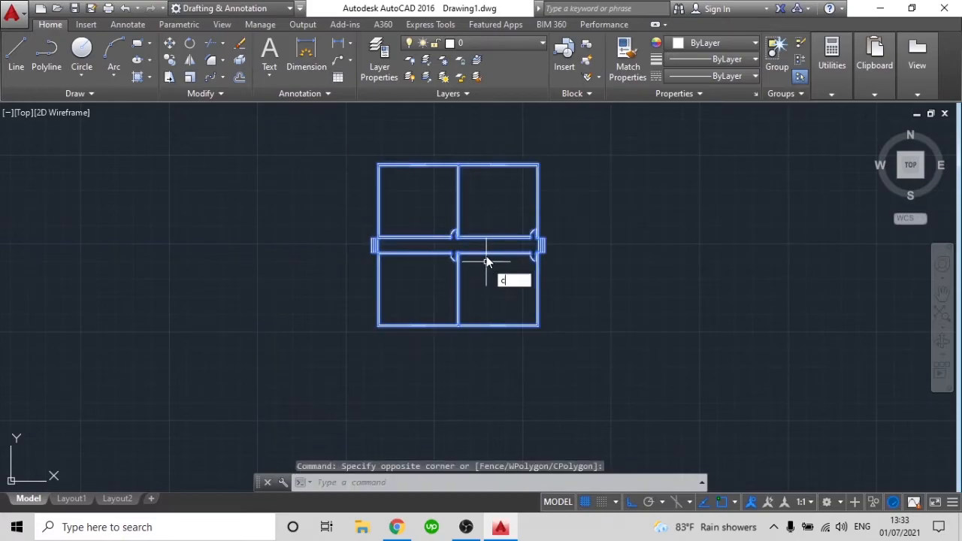
text(o)
key(Return)
click(370, 368)
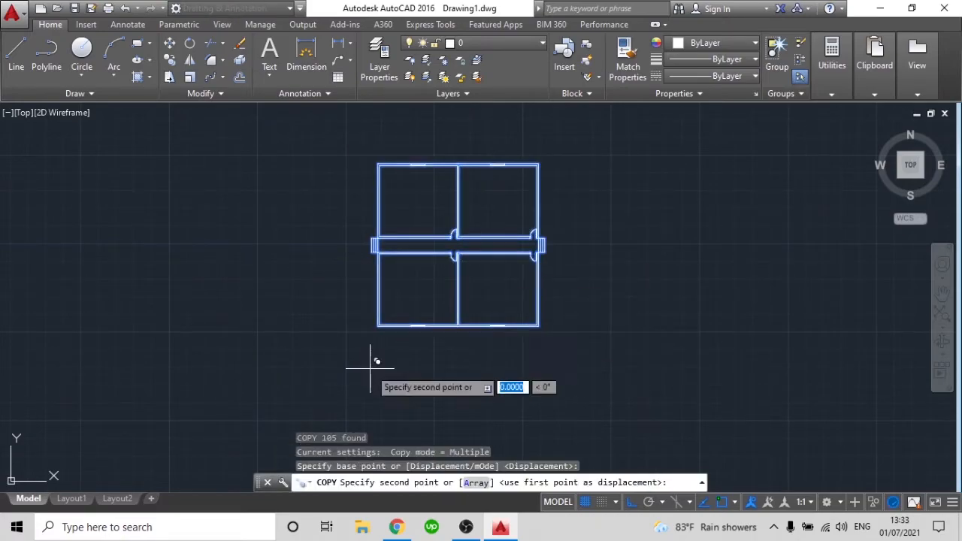
click(671, 335)
middle_drag(559, 371, 457, 349)
scroll(600, 328, down, 2)
middle_drag(728, 313, 685, 323)
key(Escape)
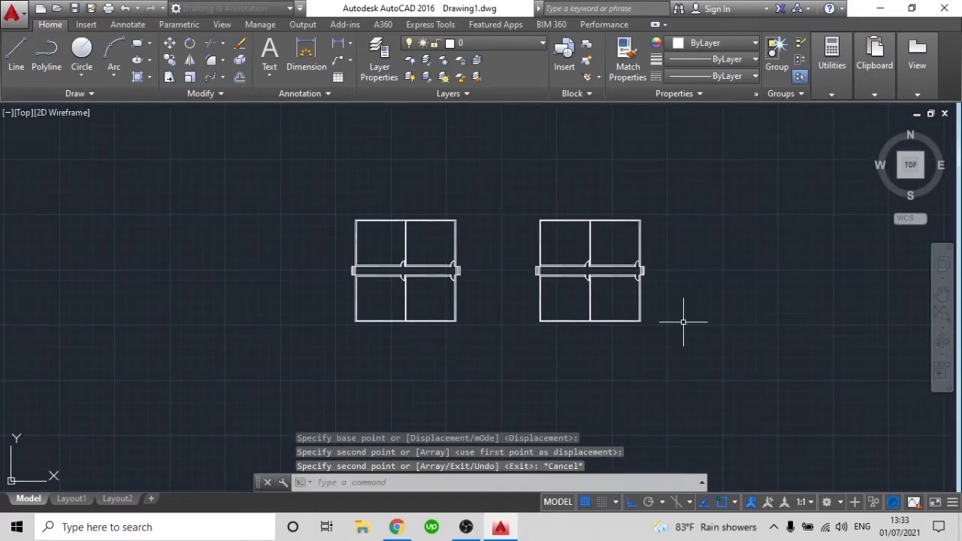
Copy the second four-room plan 500 units horizontally to the right with ortho alignment
click(691, 350)
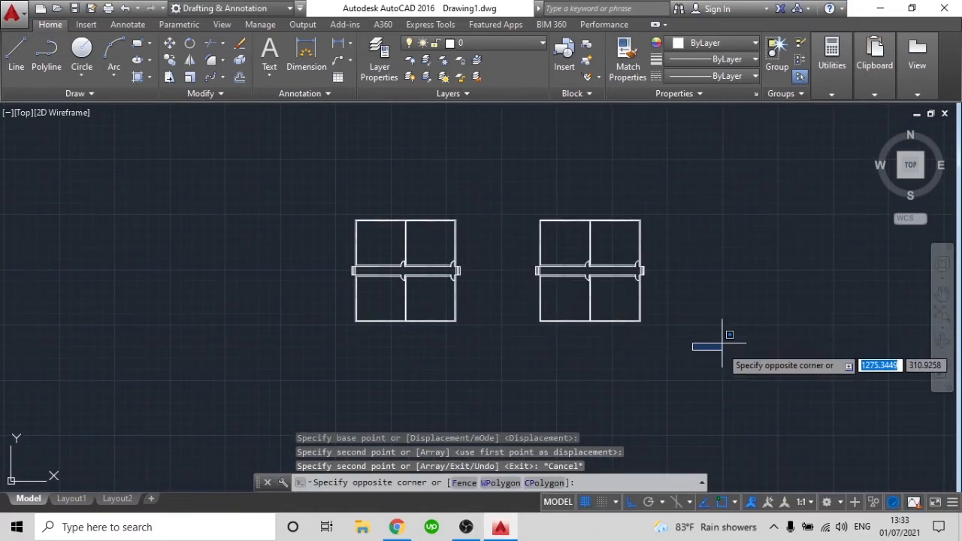
key(Escape)
text(co)
key(Return)
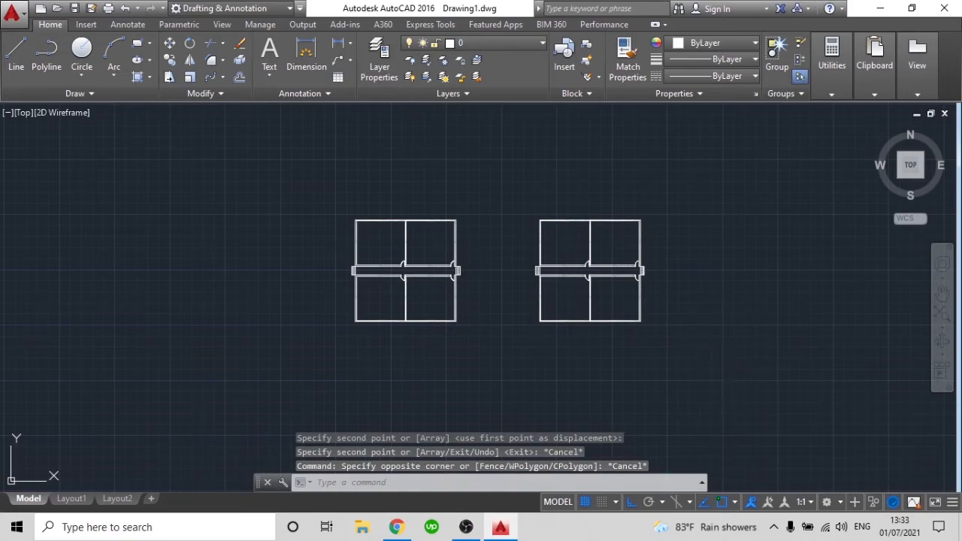
click(706, 361)
click(520, 181)
key(Return)
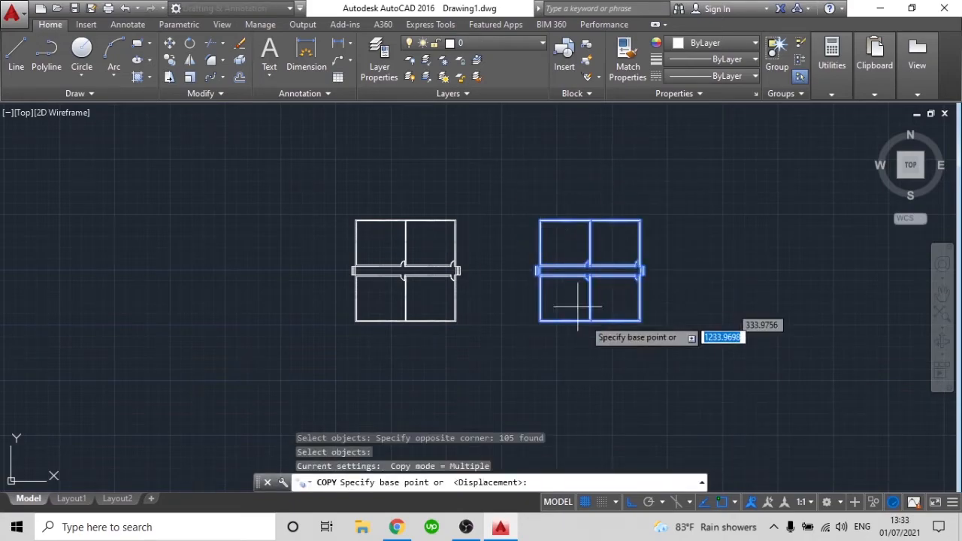
click(551, 365)
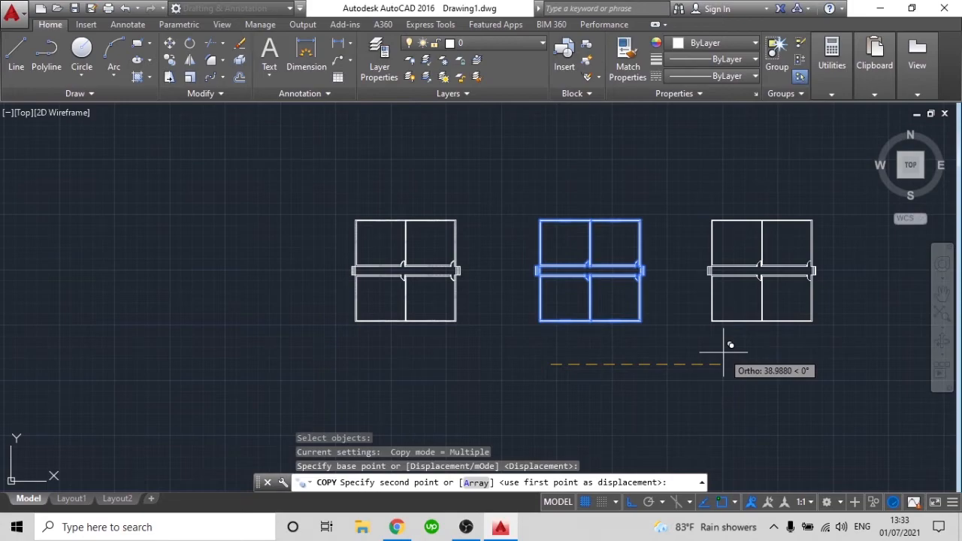
text(500)
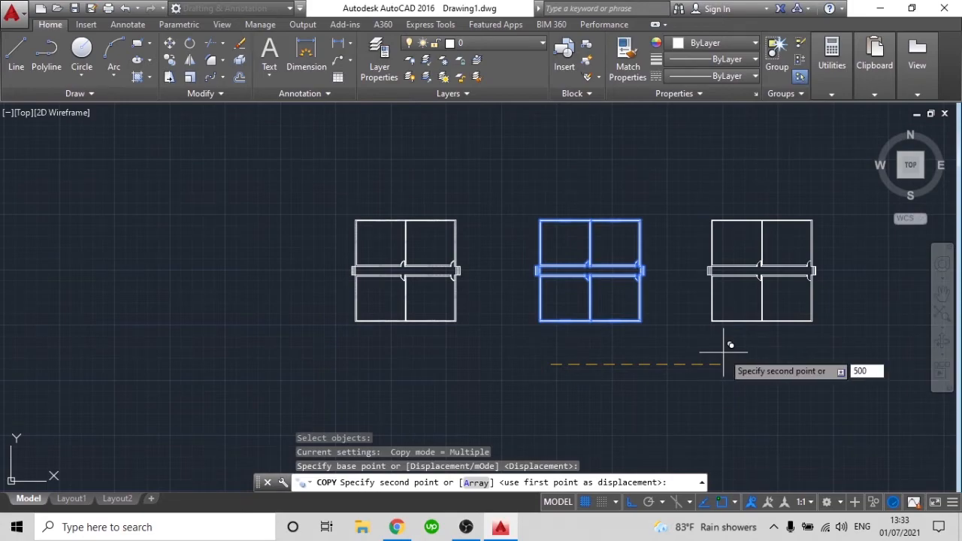
key(Return)
scroll(727, 344, down, 2)
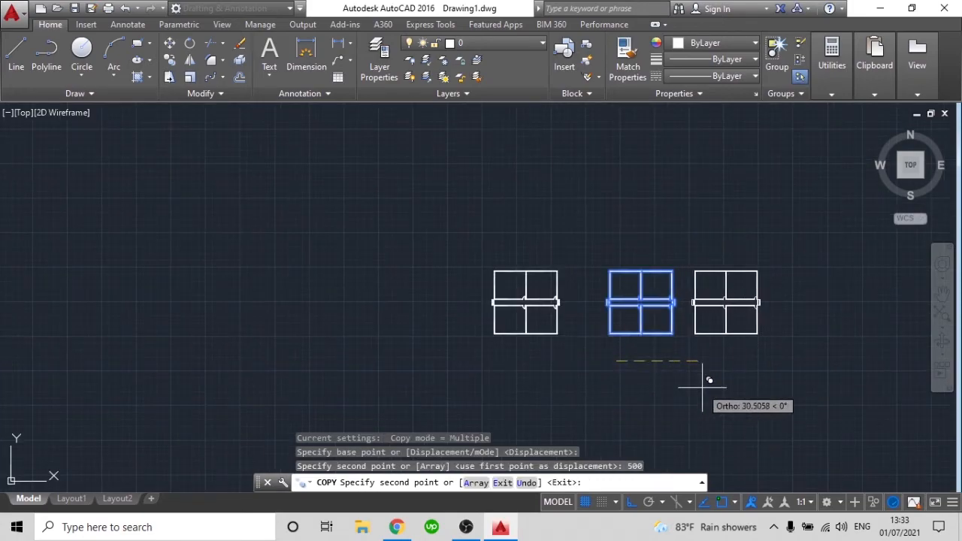
key(Escape)
scroll(698, 382, down, 3)
middle_drag(697, 382, 462, 359)
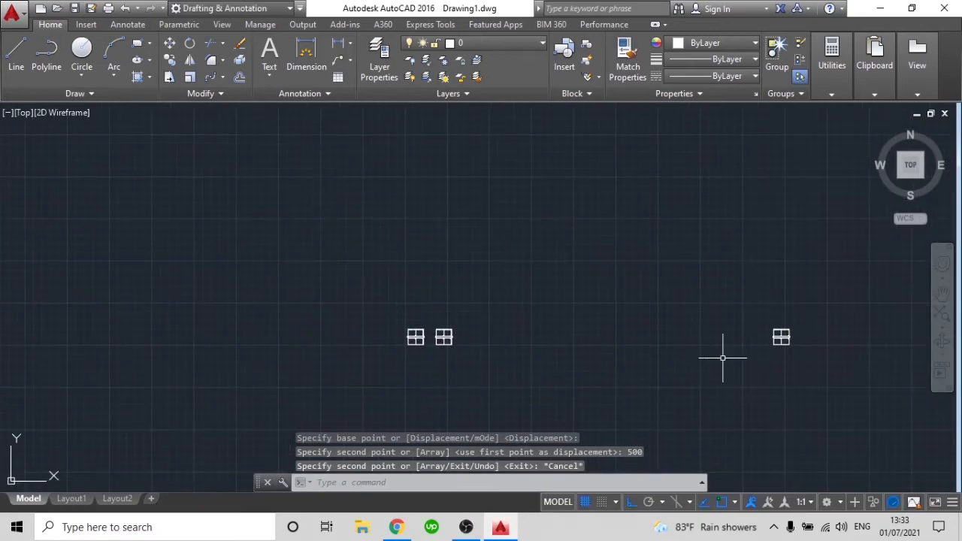
Move the farthest-right plan 400 units horizontally to the left, toward the other two plans
scroll(775, 340, up, 2)
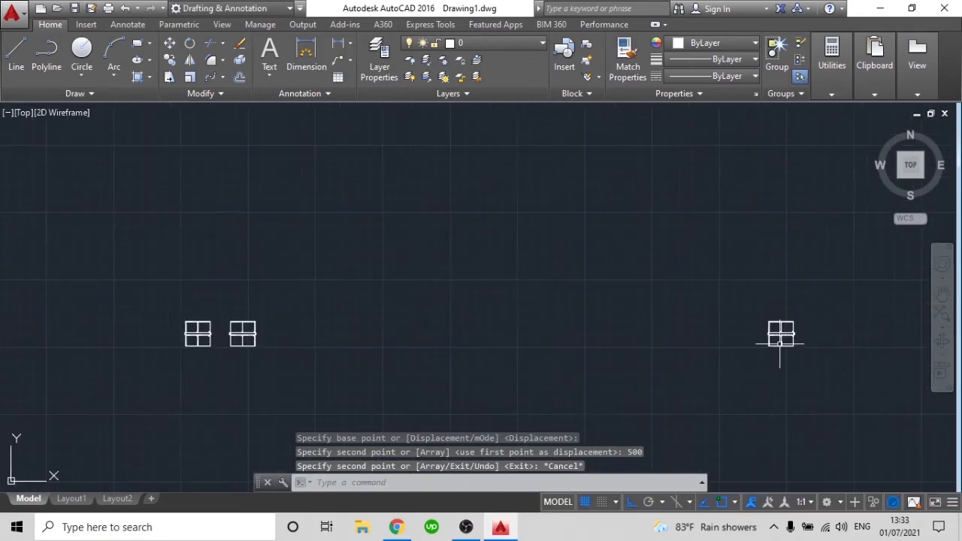
click(841, 388)
key(Escape)
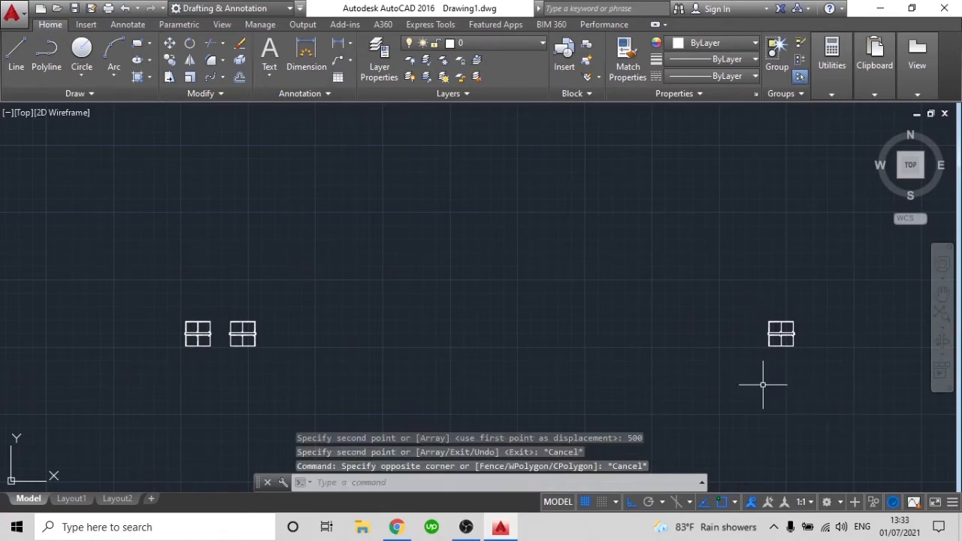
text(m)
key(Return)
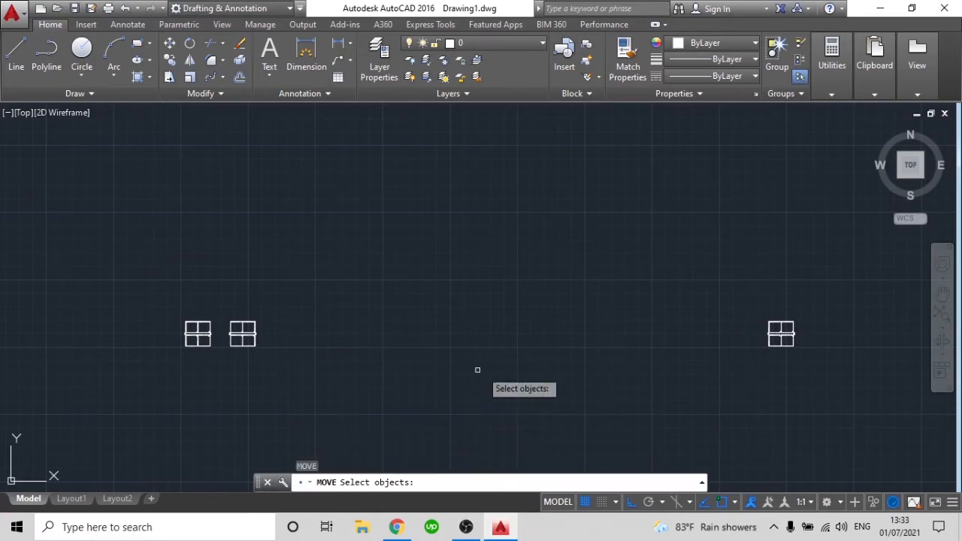
click(829, 392)
click(668, 237)
key(Return)
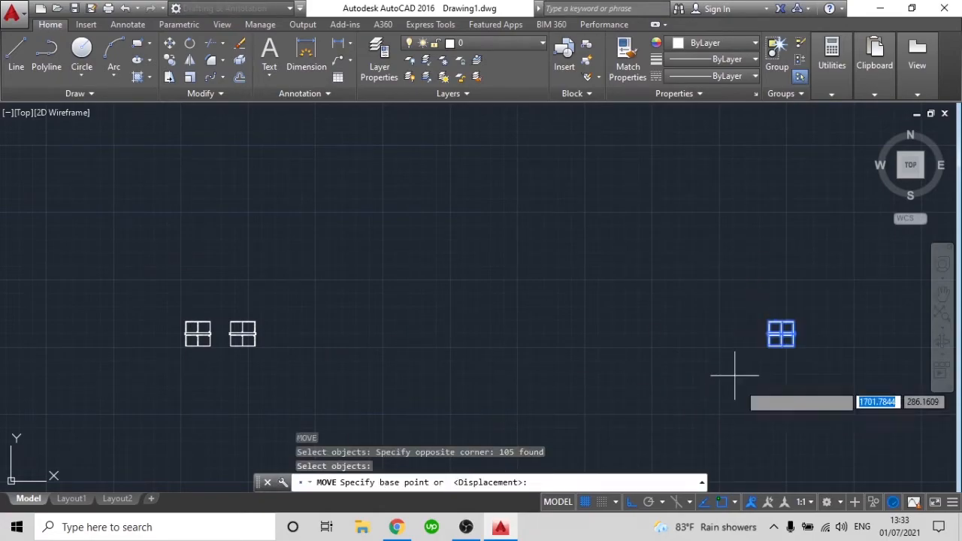
click(831, 380)
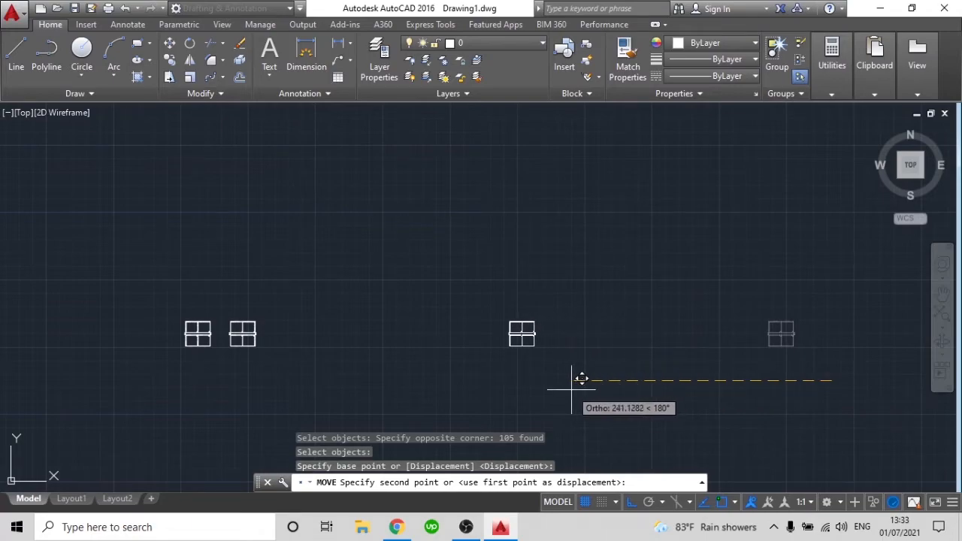
text(400)
key(Return)
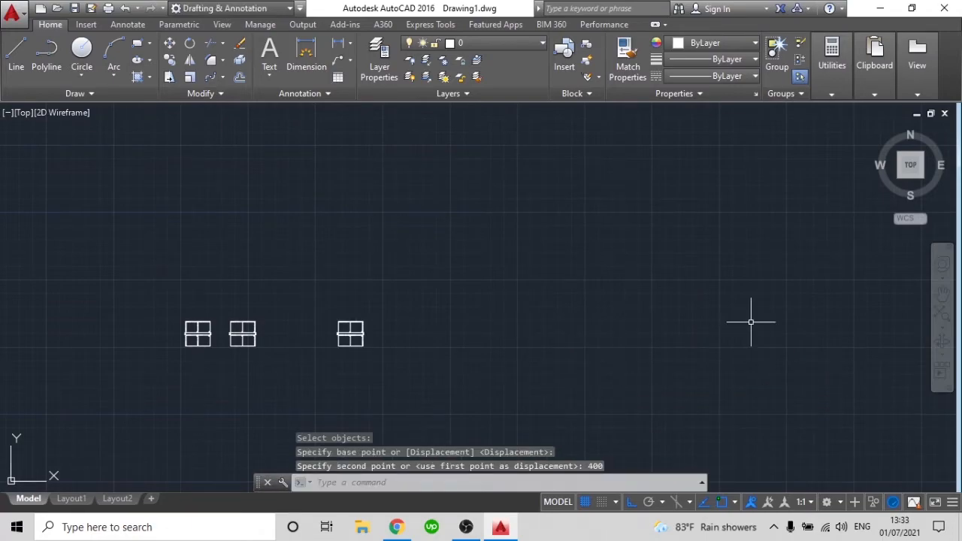
middle_drag(288, 382, 469, 349)
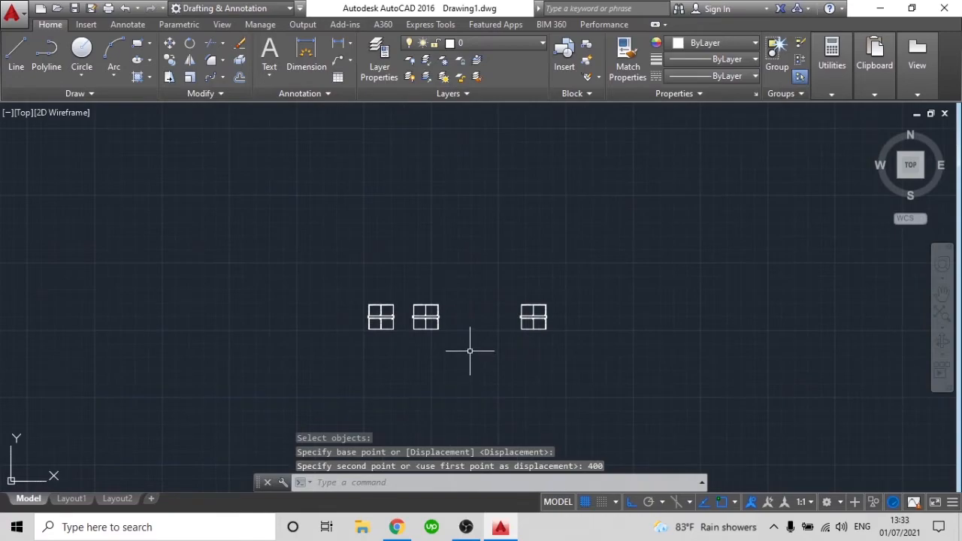
click(222, 76)
click(241, 99)
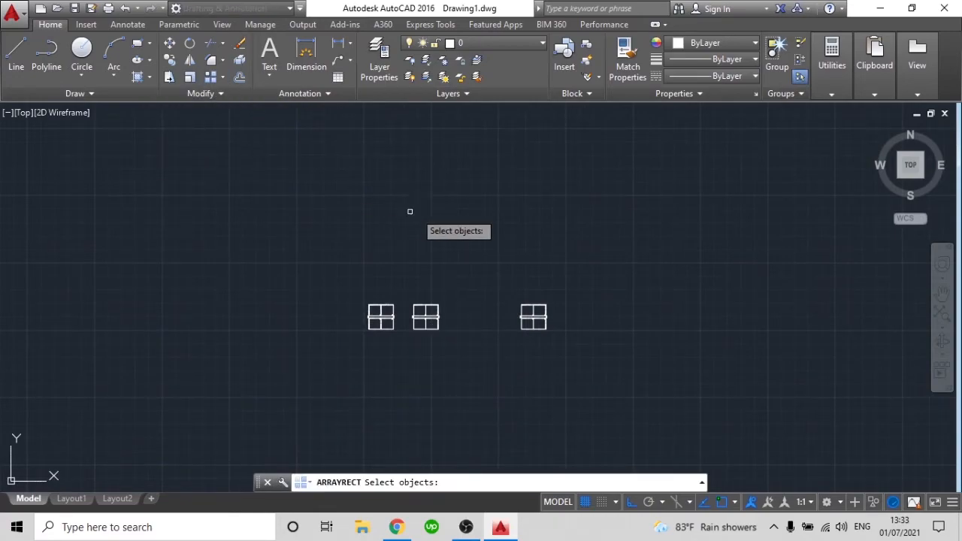
key(Escape)
middle_drag(430, 340, 463, 326)
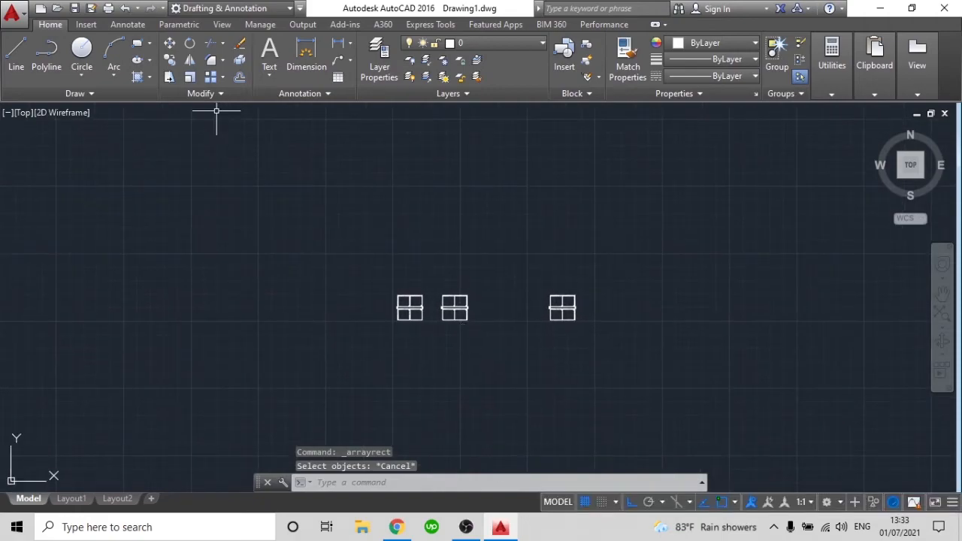
click(702, 367)
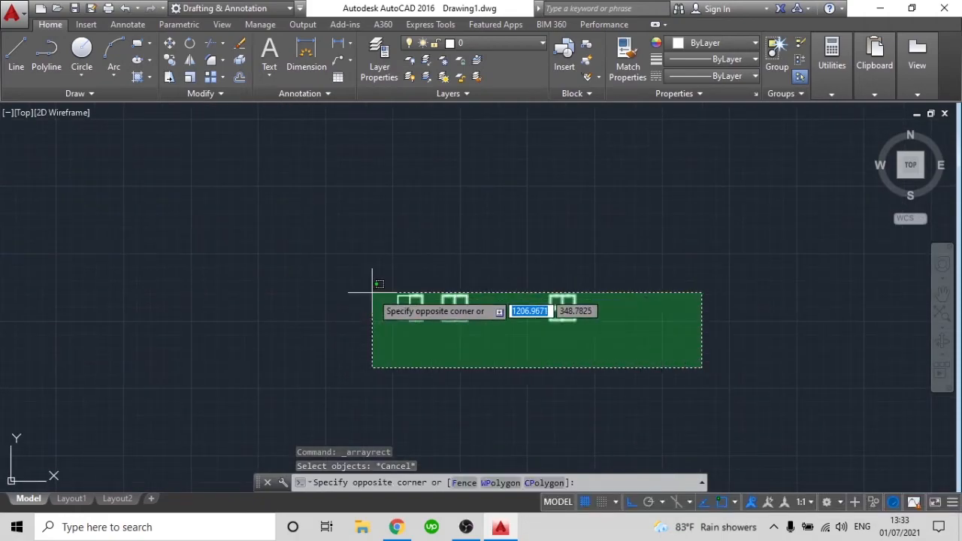
click(345, 262)
scroll(550, 342, up, 4)
scroll(614, 221, up, 3)
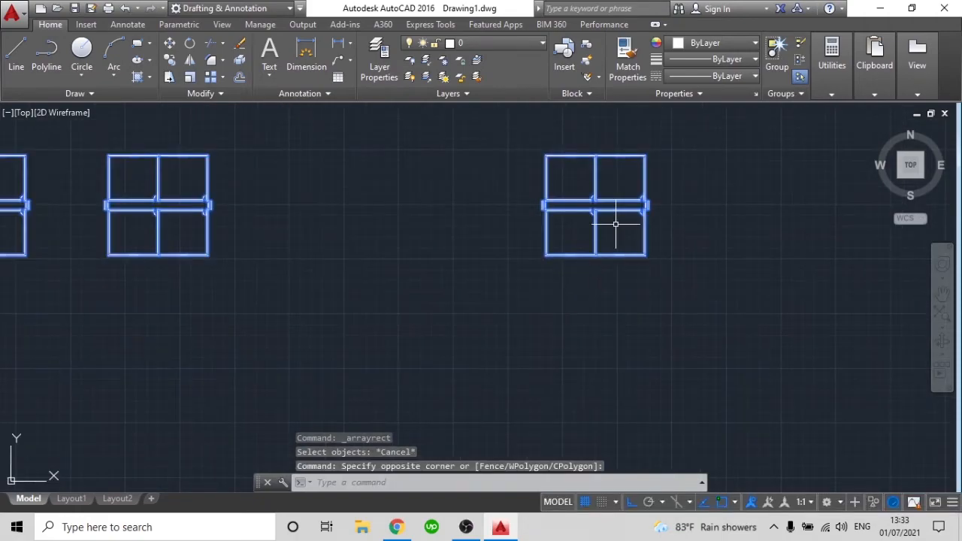
key(Escape)
scroll(596, 234, up, 3)
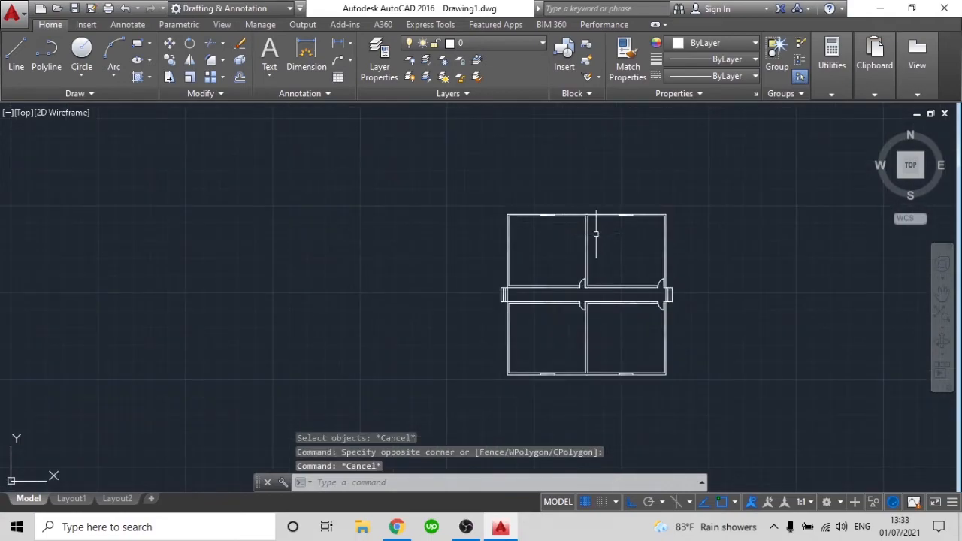
scroll(554, 237, up, 3)
middle_drag(584, 249, 463, 270)
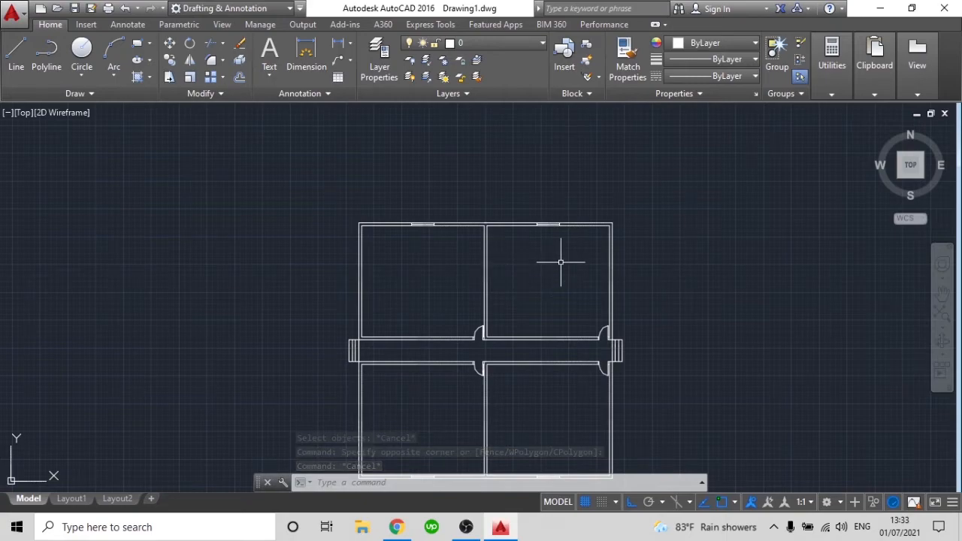
text(l)
key(Return)
scroll(424, 218, up, 4)
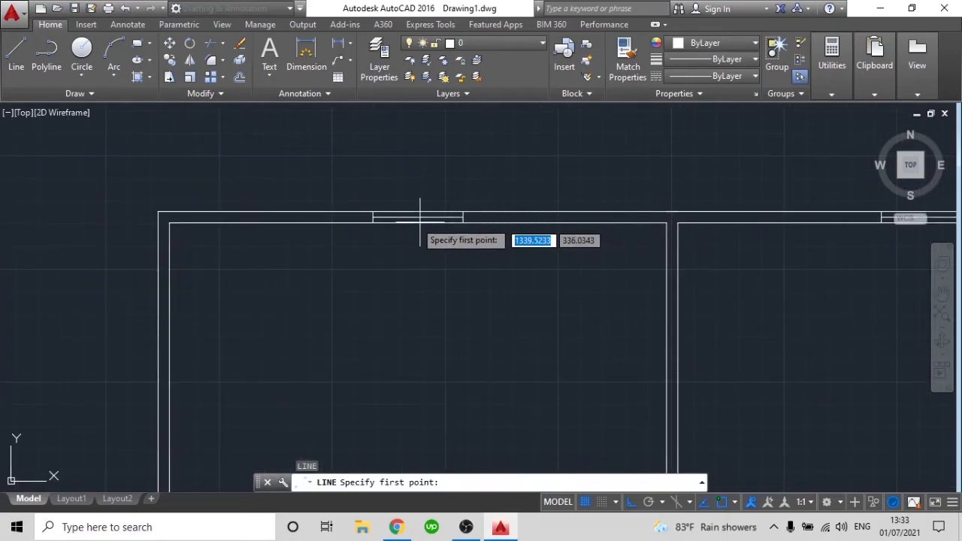
scroll(422, 222, up, 2)
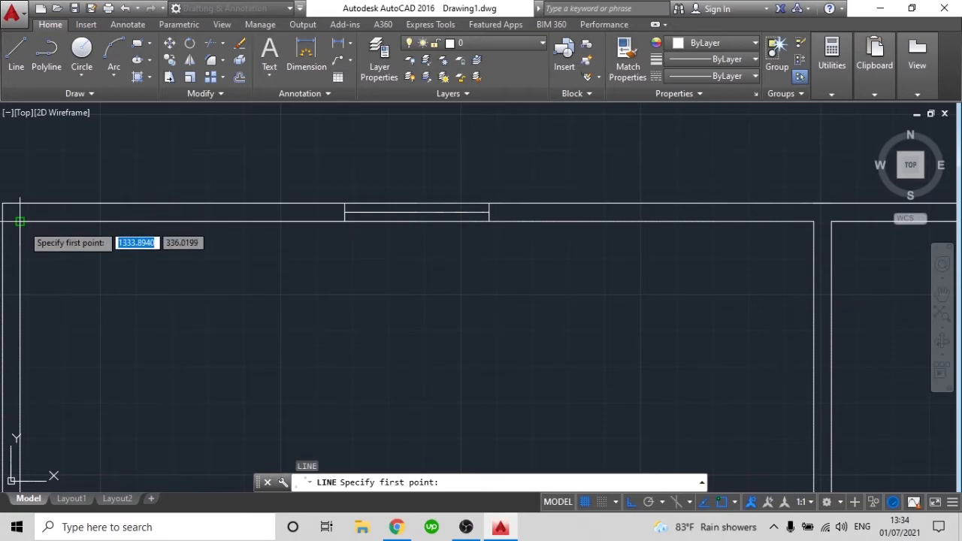
middle_drag(20, 221, 197, 221)
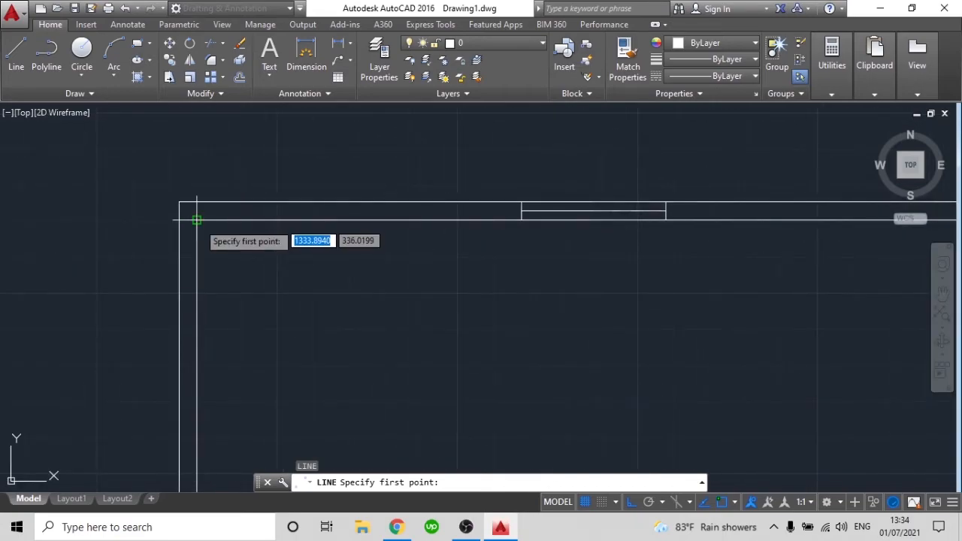
scroll(210, 222, down, 5)
key(Escape)
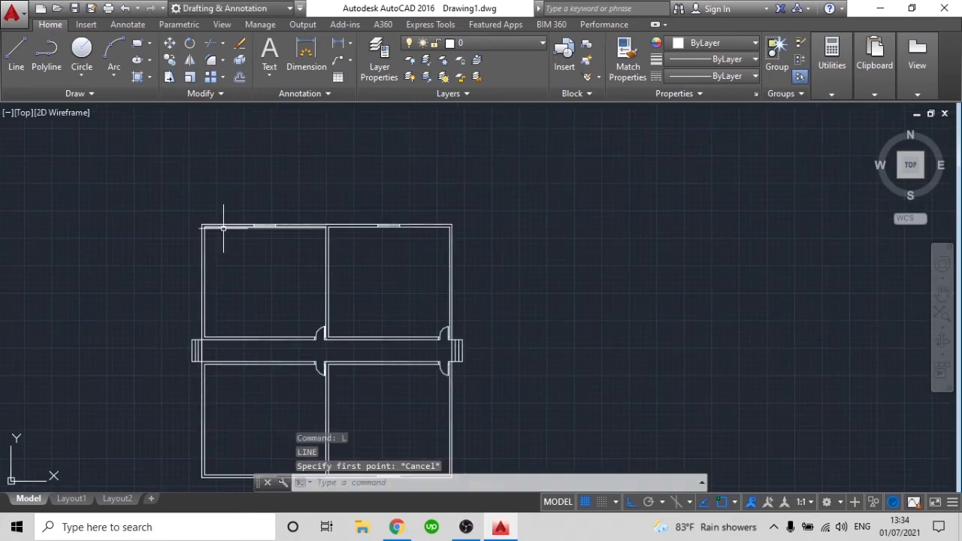
key(Escape)
Clear all object snap modes in the drafting settings, leaving object snap itself switched on
middle_drag(337, 243, 161, 223)
scroll(268, 237, down, 2)
middle_drag(387, 246, 319, 255)
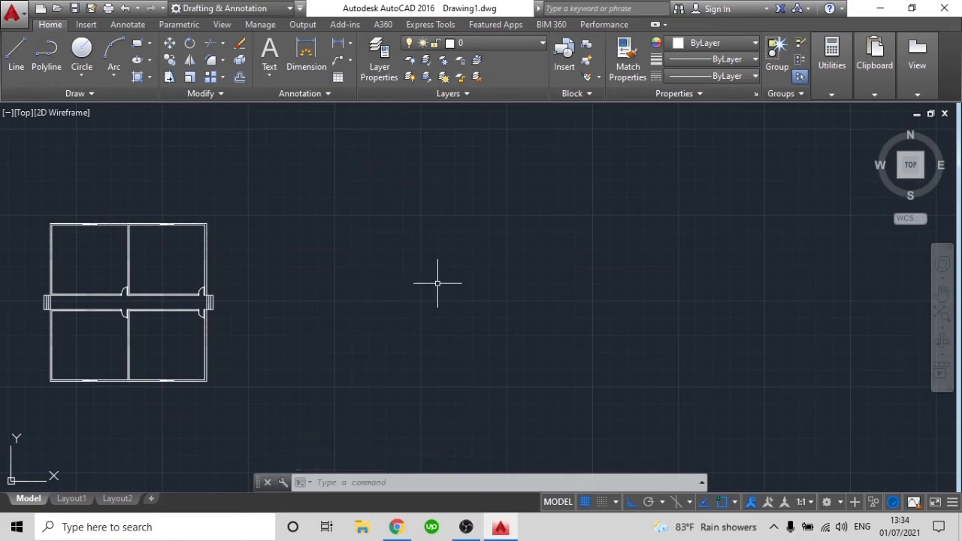
text(os)
key(Return)
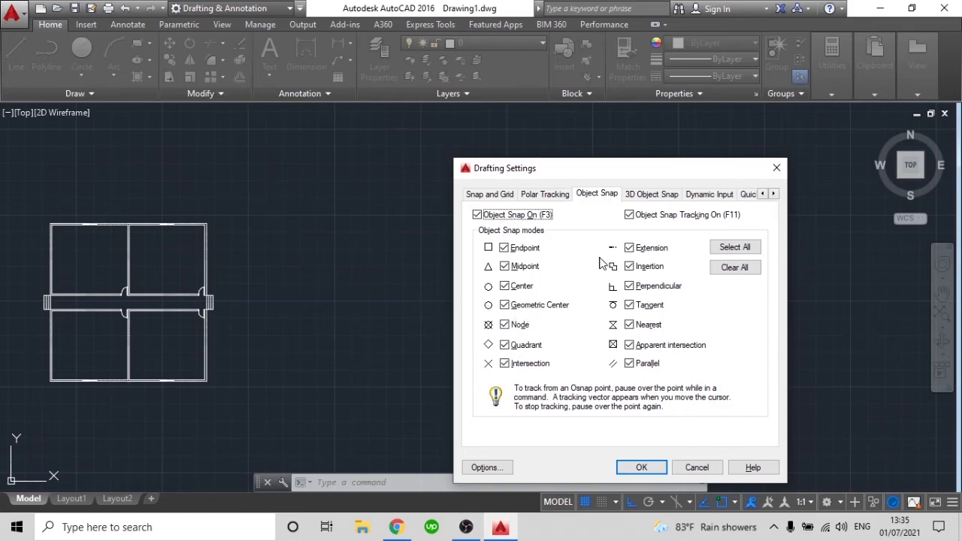
click(735, 269)
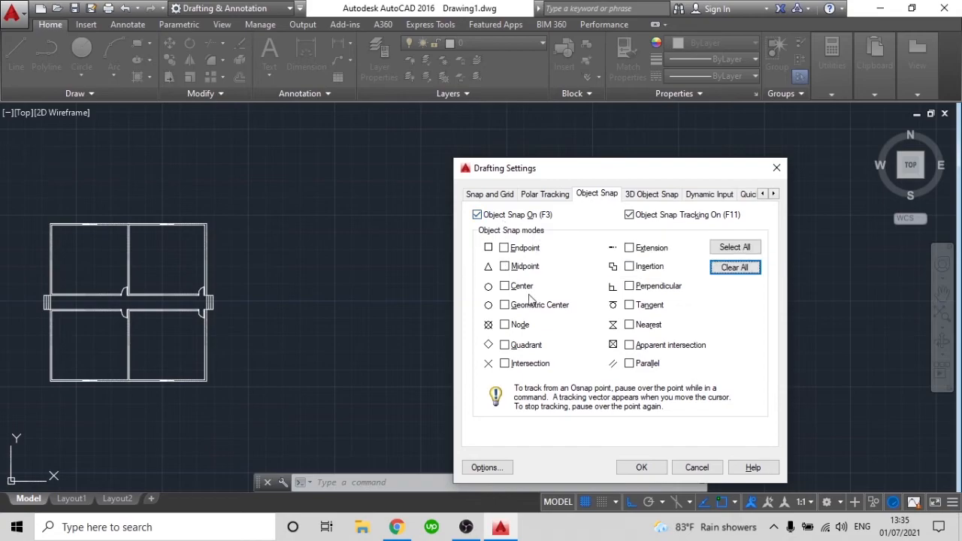
click(643, 467)
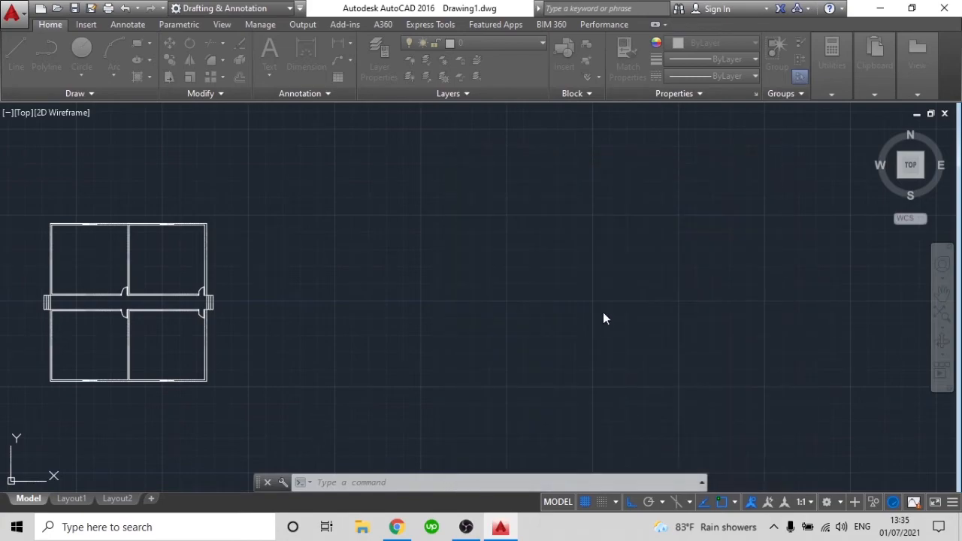
Draw a horizontal line in the free space right of the four-room plan
text(l)
key(Return)
click(447, 226)
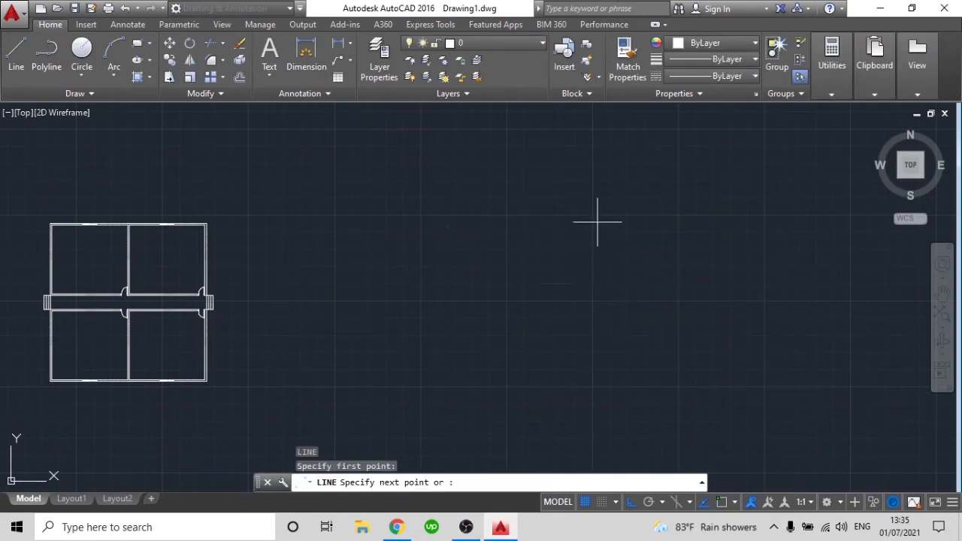
click(715, 224)
key(Return)
key(Return)
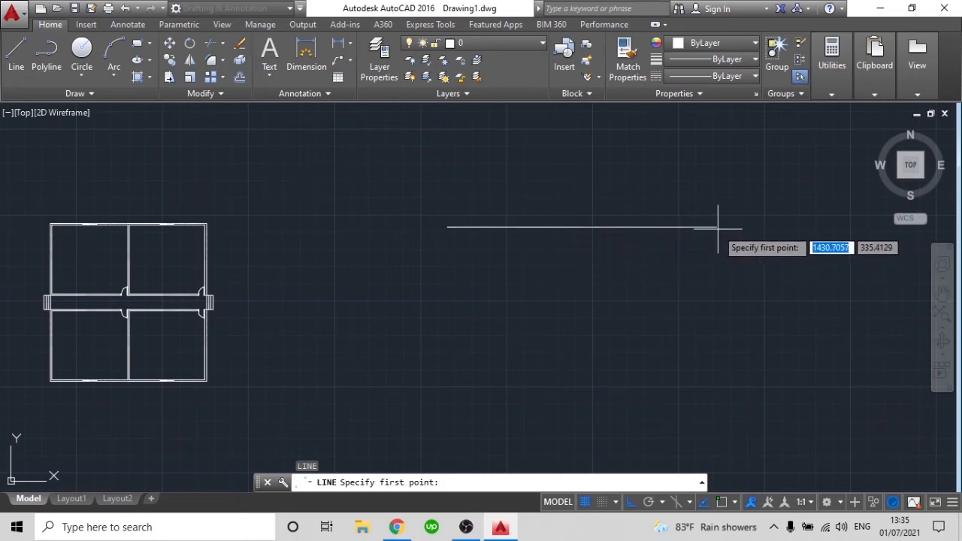
Draw a vertical line downward from near the horizontal line's right end, placing its start by eye
scroll(716, 228, up, 2)
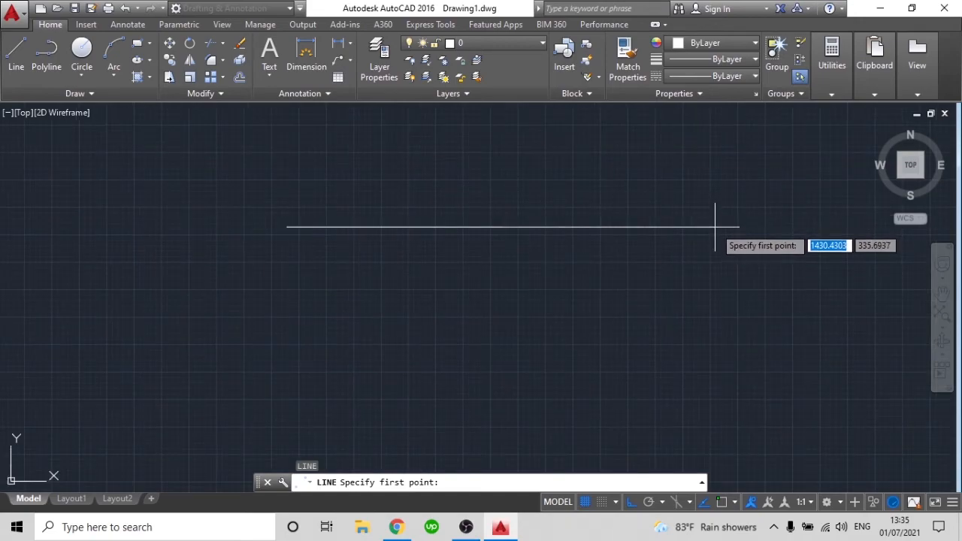
click(716, 226)
scroll(718, 346, down, 2)
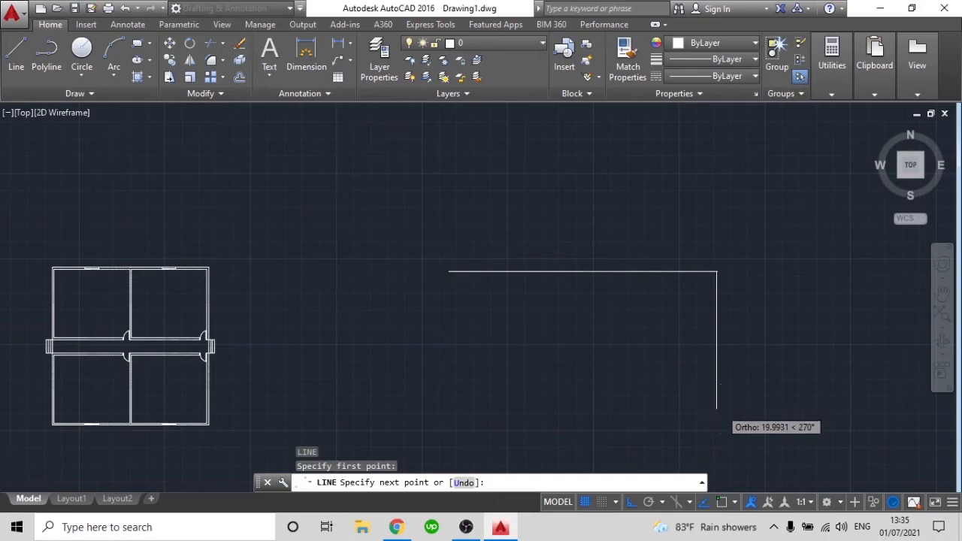
scroll(721, 408, down, 2)
click(722, 413)
key(Escape)
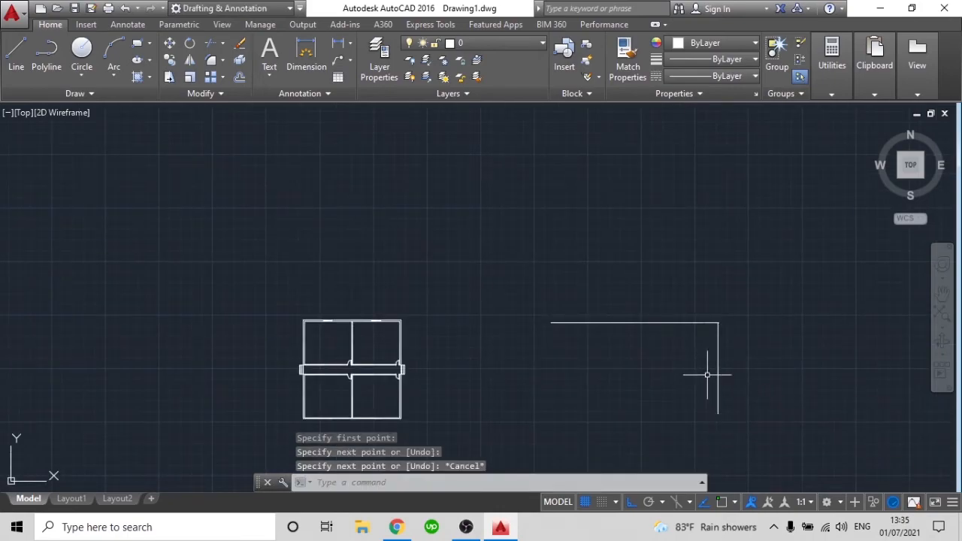
Examine the corner where the two freehand lines meet, and erase the vertical line
scroll(714, 336, up, 3)
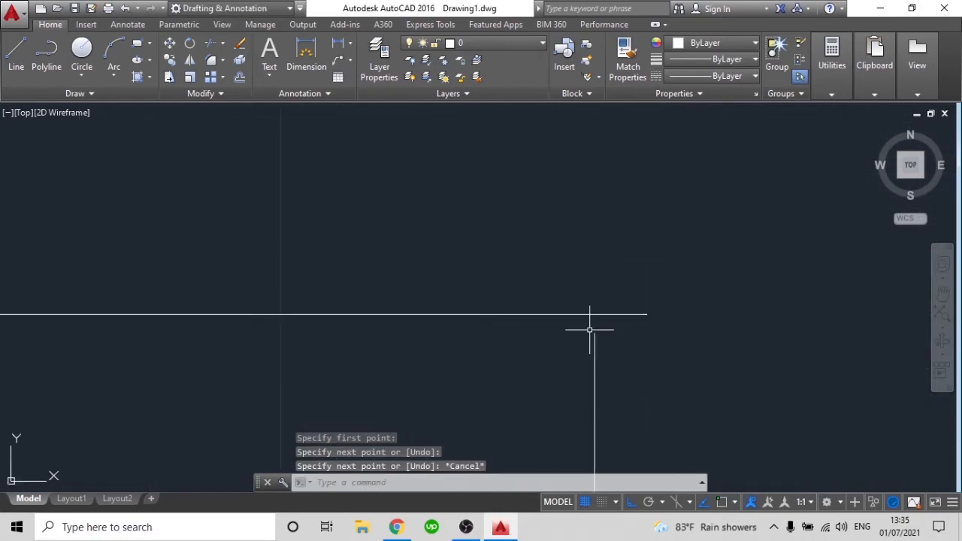
middle_drag(634, 331, 648, 275)
scroll(650, 275, down, 2)
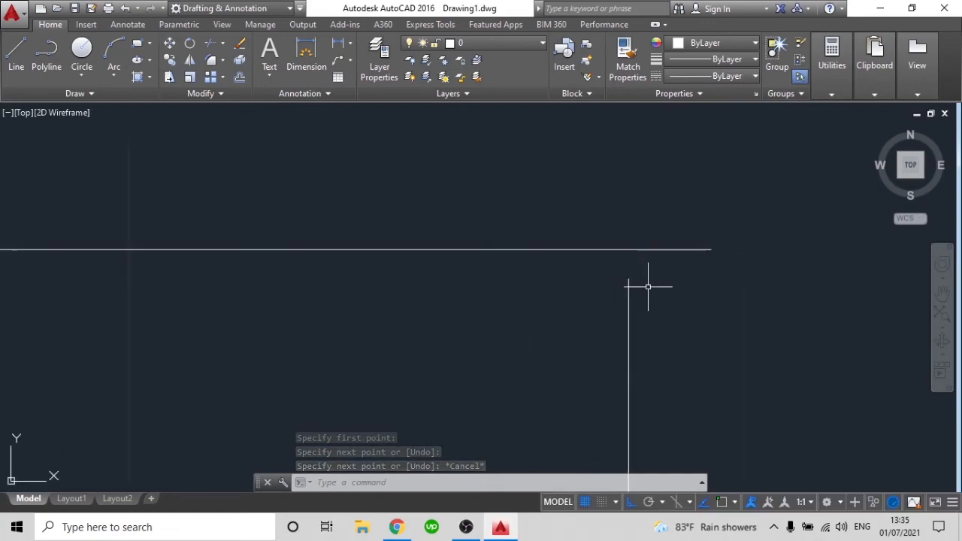
scroll(704, 342, down, 4)
middle_drag(709, 344, 725, 233)
scroll(727, 236, down, 1)
scroll(746, 283, down, 4)
click(751, 333)
click(700, 319)
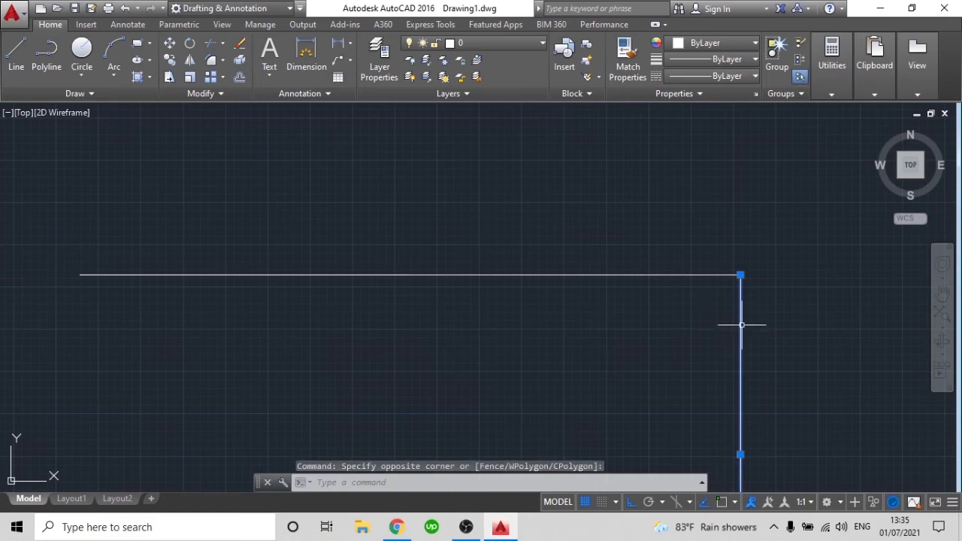
key(Delete)
Enable only the Endpoint object snap mode in the drafting settings
scroll(742, 323, down, 1)
scroll(725, 302, down, 2)
middle_drag(726, 303, 723, 290)
text(s)
key(Return)
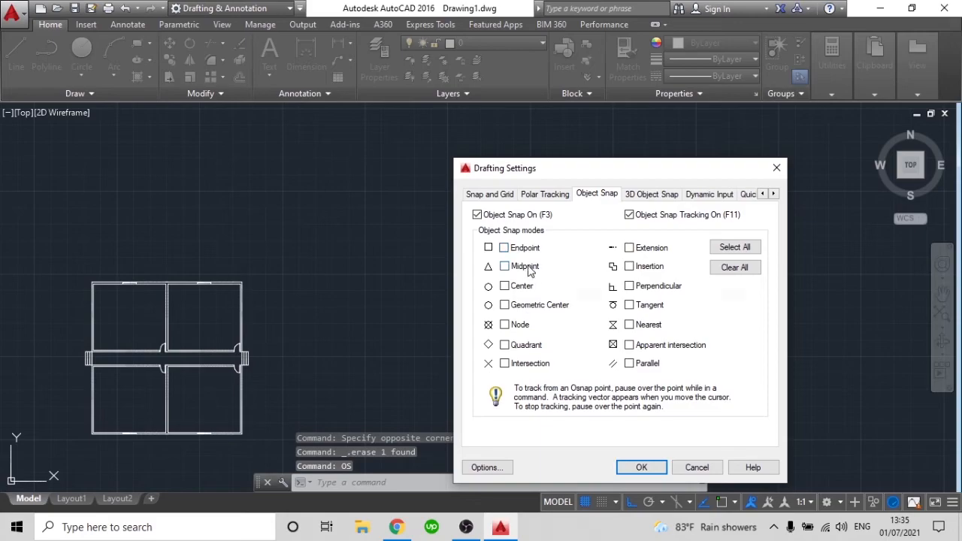
click(504, 248)
click(640, 468)
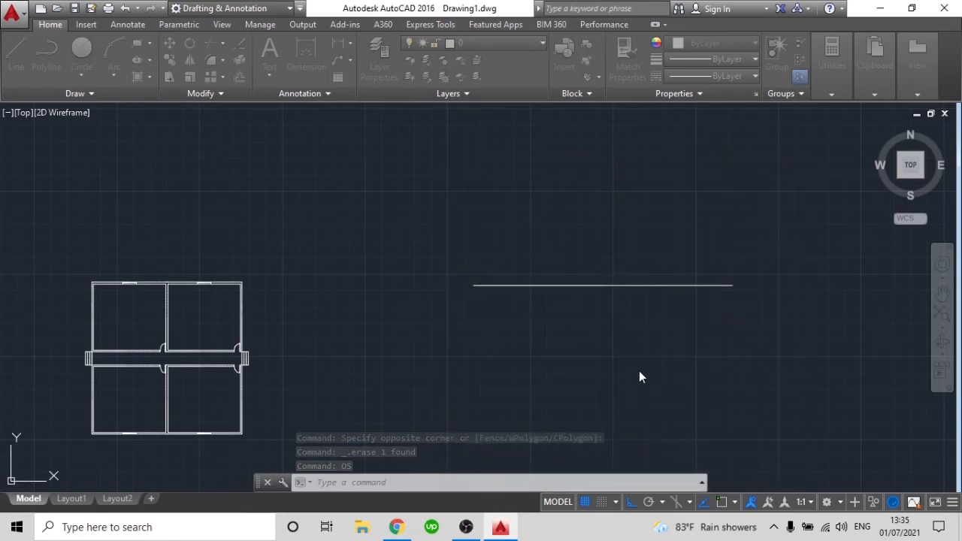
text(l)
key(Return)
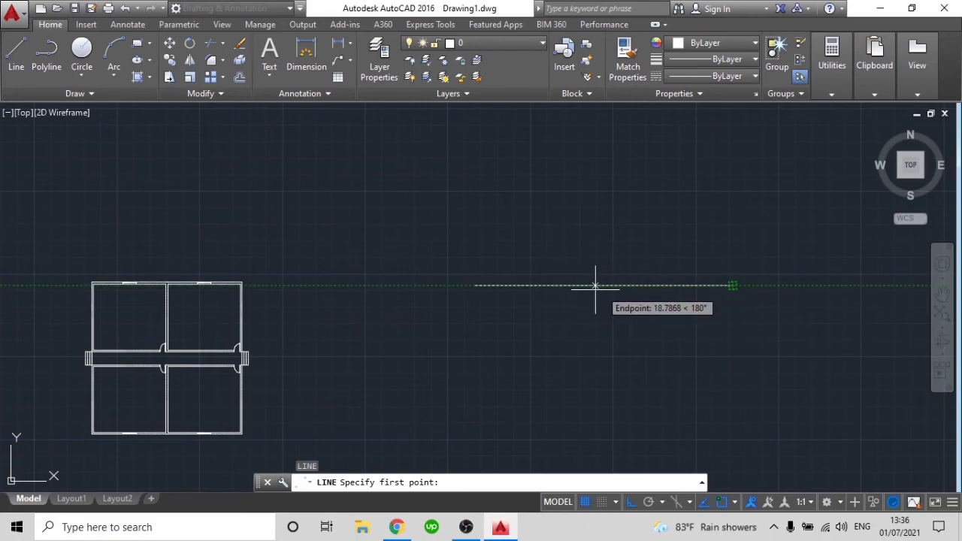
click(548, 286)
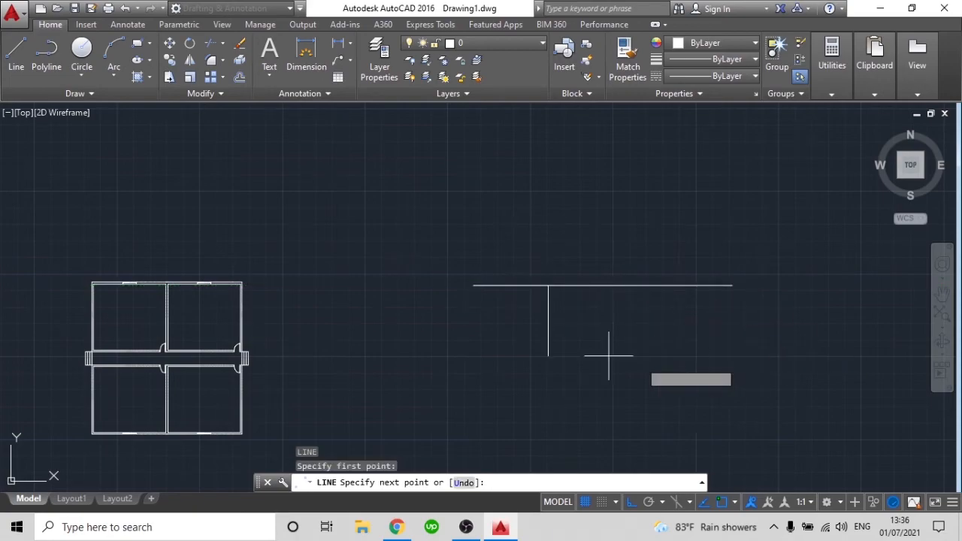
key(Escape)
Draw a vertical line downward starting exactly at the horizontal line's right endpoint
text(l)
key(Return)
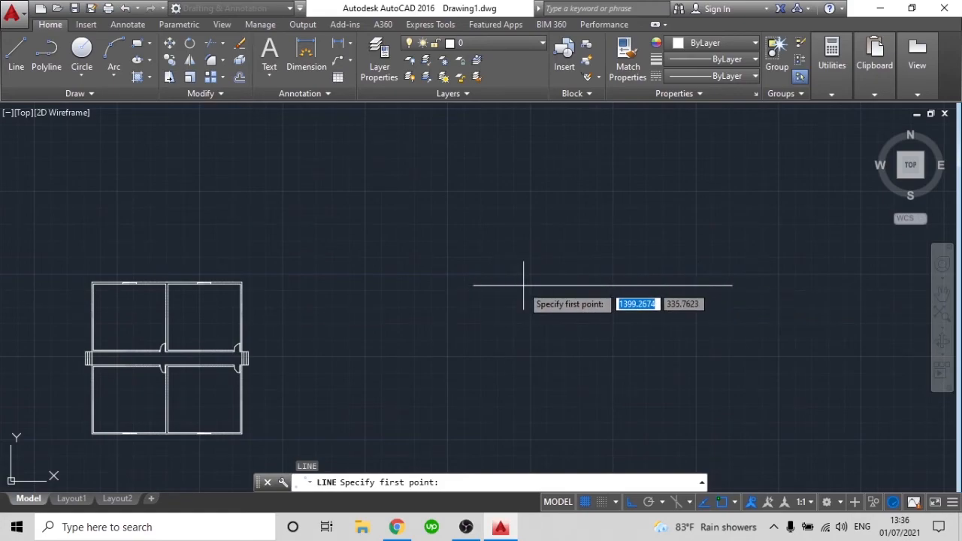
click(732, 285)
middle_drag(737, 414, 709, 298)
click(707, 382)
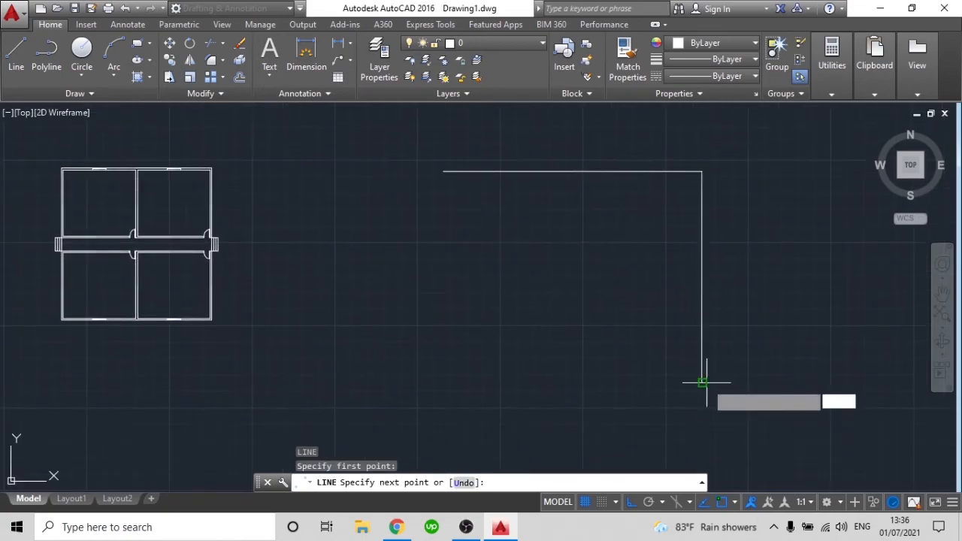
key(Return)
Check the snapped corner and erase the vertical line at the horizontal line's right endpoint
scroll(700, 164, up, 4)
scroll(700, 153, up, 6)
middle_drag(702, 151, 707, 215)
scroll(670, 261, down, 4)
click(695, 320)
click(668, 316)
key(Delete)
Enable the Midpoint object snap mode in addition to Endpoint
scroll(668, 313, down, 8)
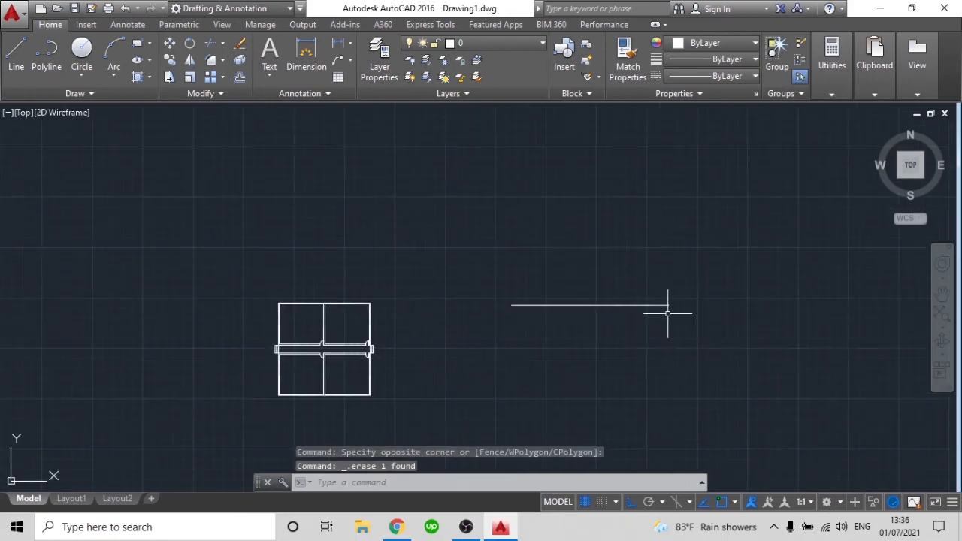
text(sc)
key(BackSpace)
key(BackSpace)
text(o)
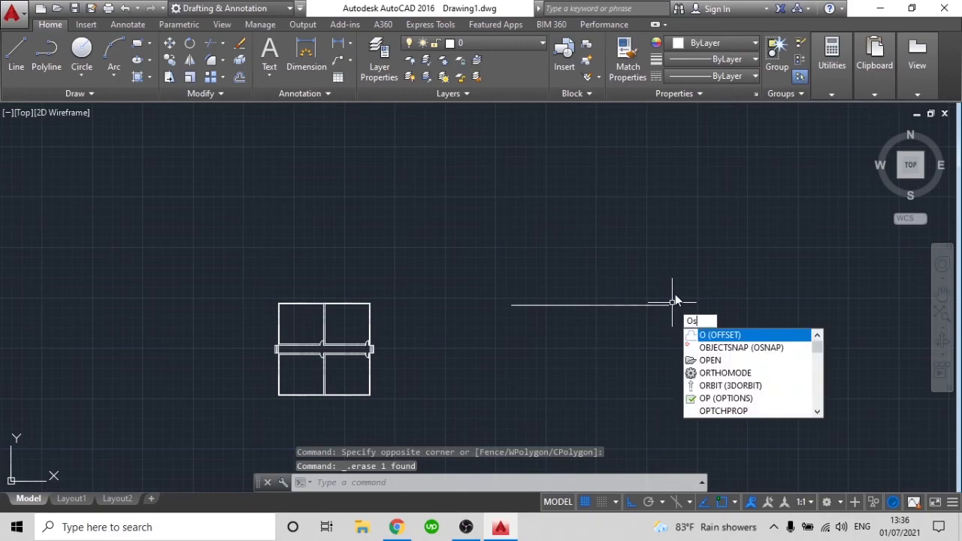
text(s)
key(Return)
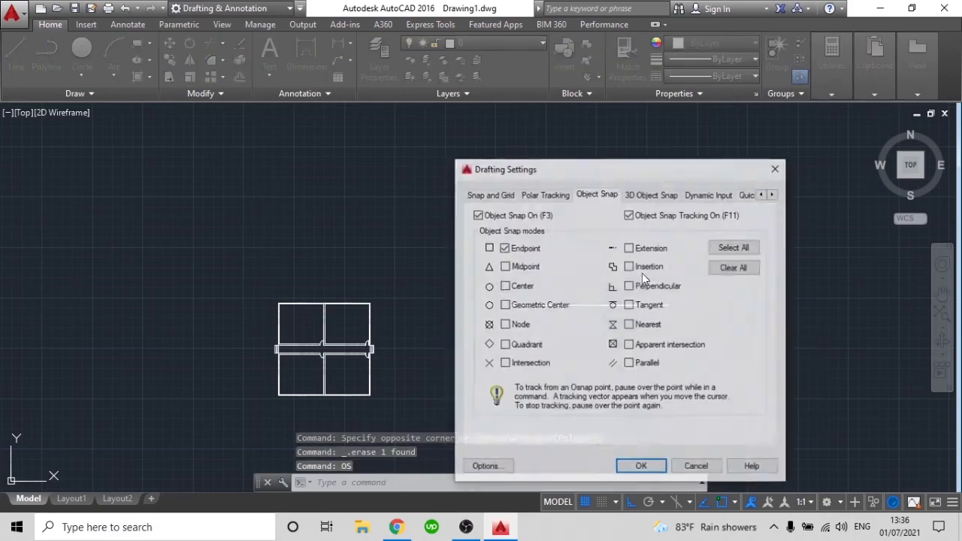
click(641, 467)
Draw a vertical line downward from the horizontal line's midpoint
text(l)
key(Return)
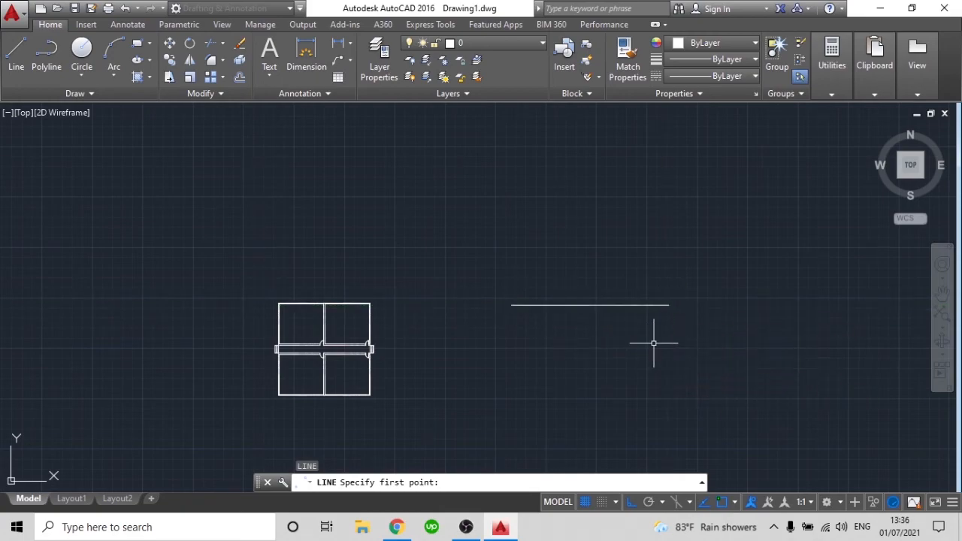
key(Escape)
key(Return)
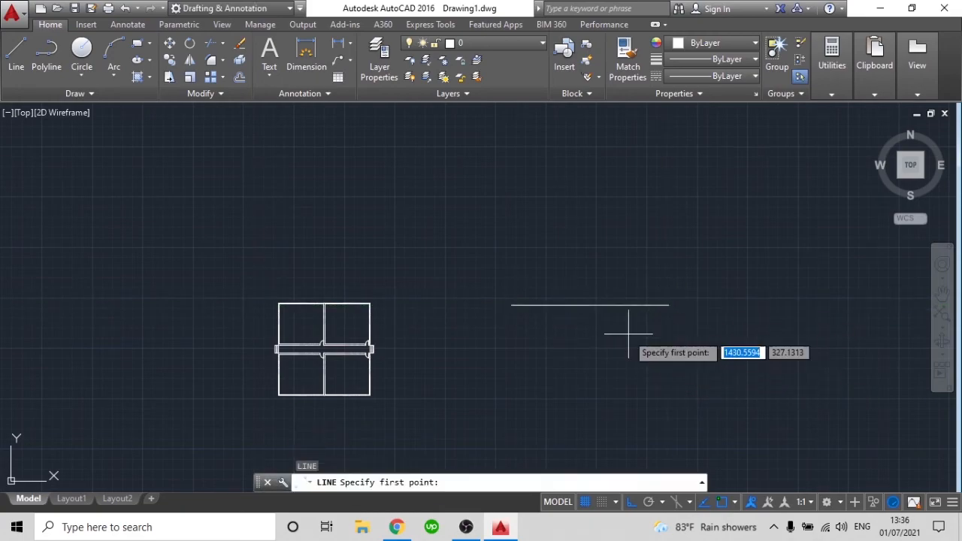
click(590, 305)
click(606, 414)
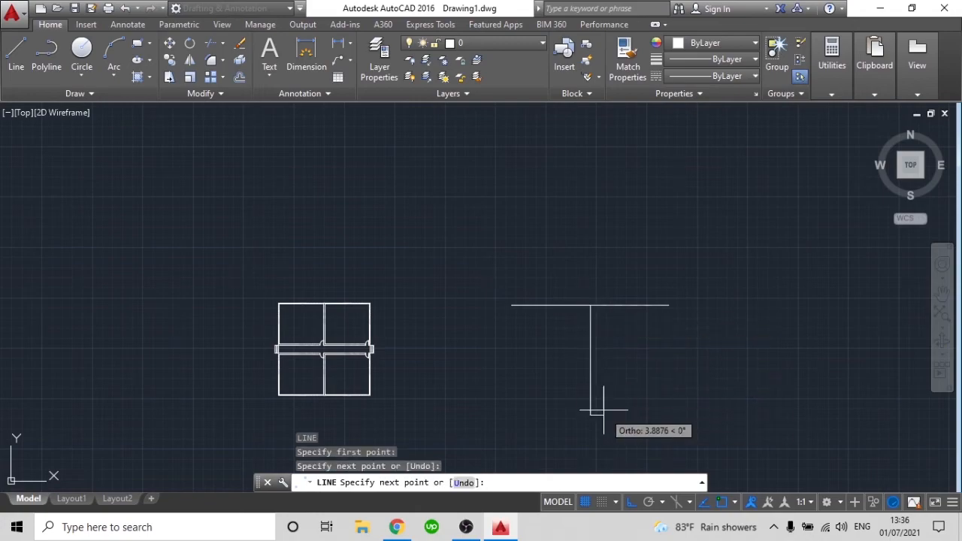
key(Return)
Erase both practice lines forming the T shape right of the plan
click(643, 413)
click(547, 274)
key(Delete)
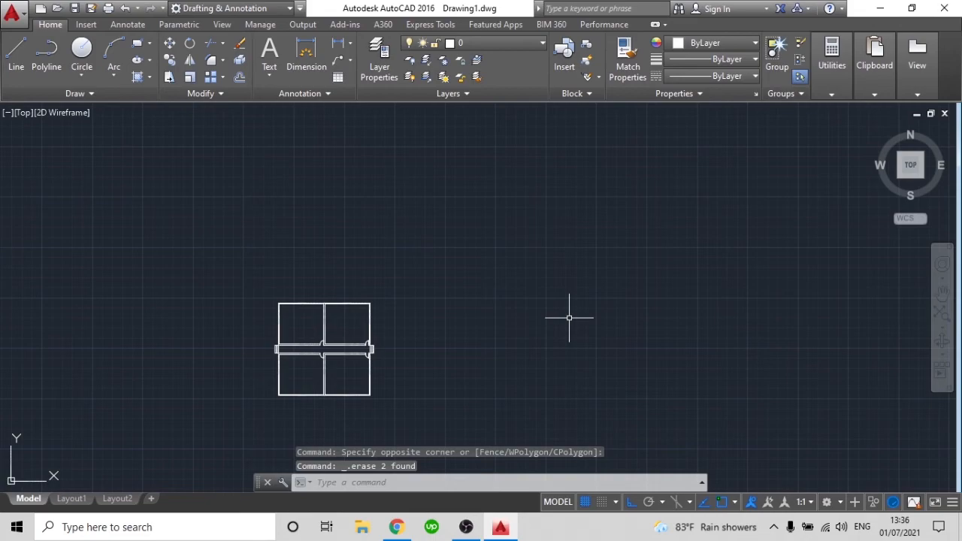
Enable all object snap modes in the drafting settings
text(OS)
key(Return)
click(524, 249)
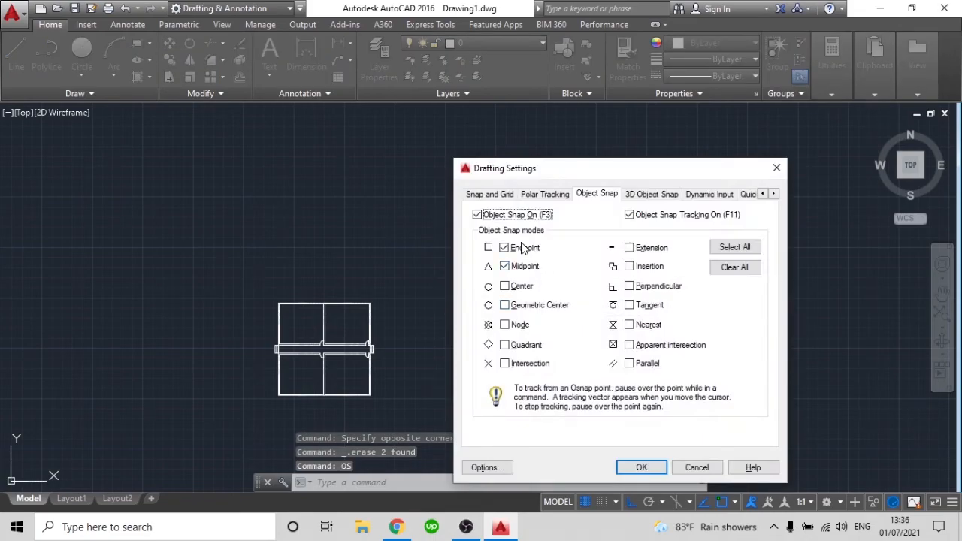
click(715, 251)
click(641, 467)
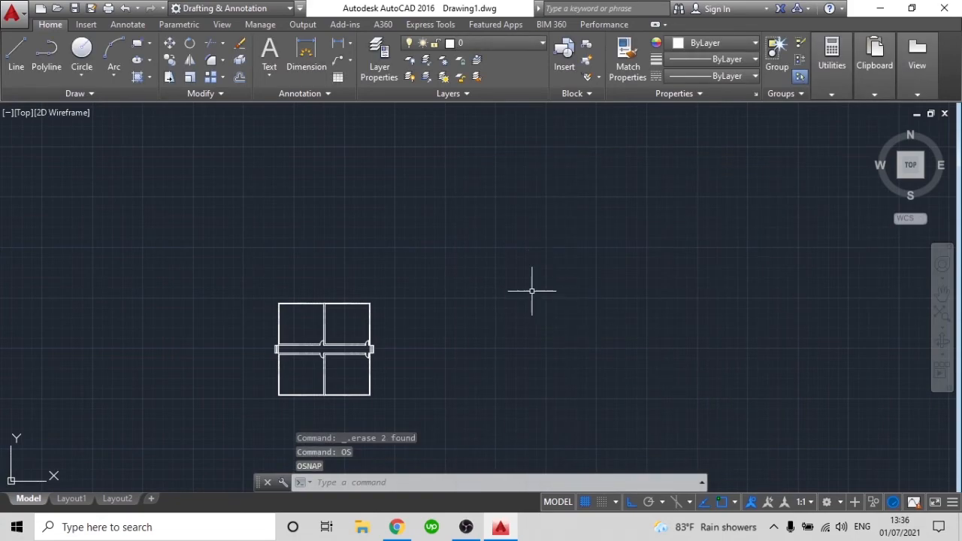
Review the Snap and Grid options in the drafting settings and close them without changes
text(OS)
key(Return)
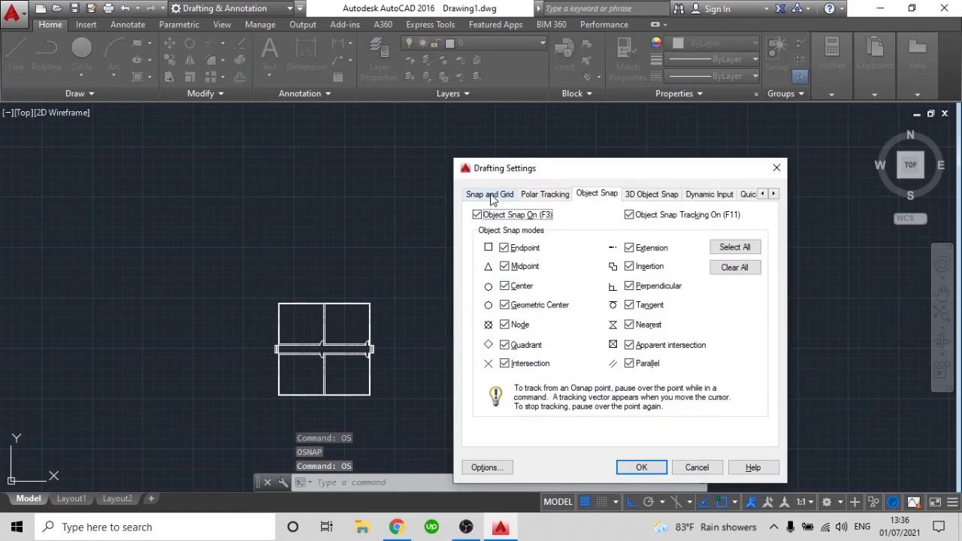
click(491, 194)
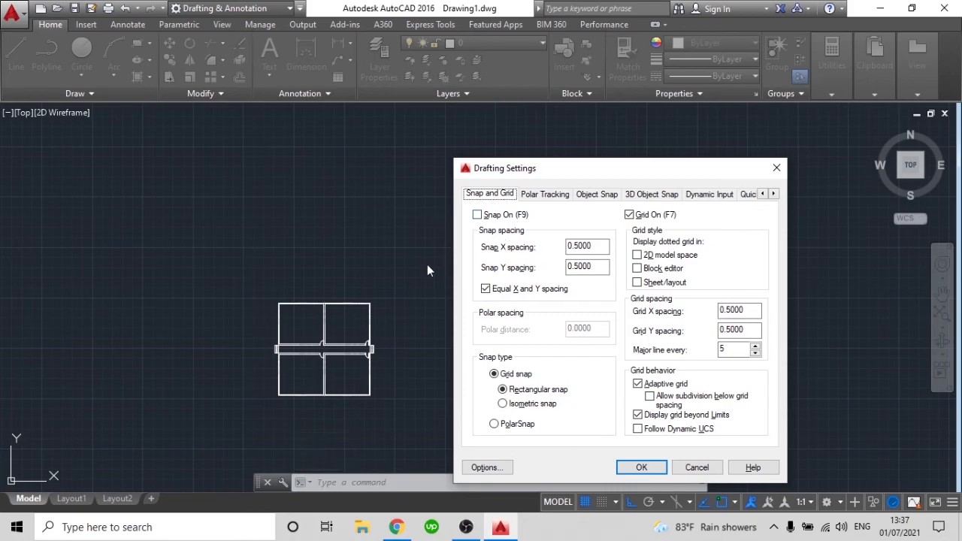
click(697, 467)
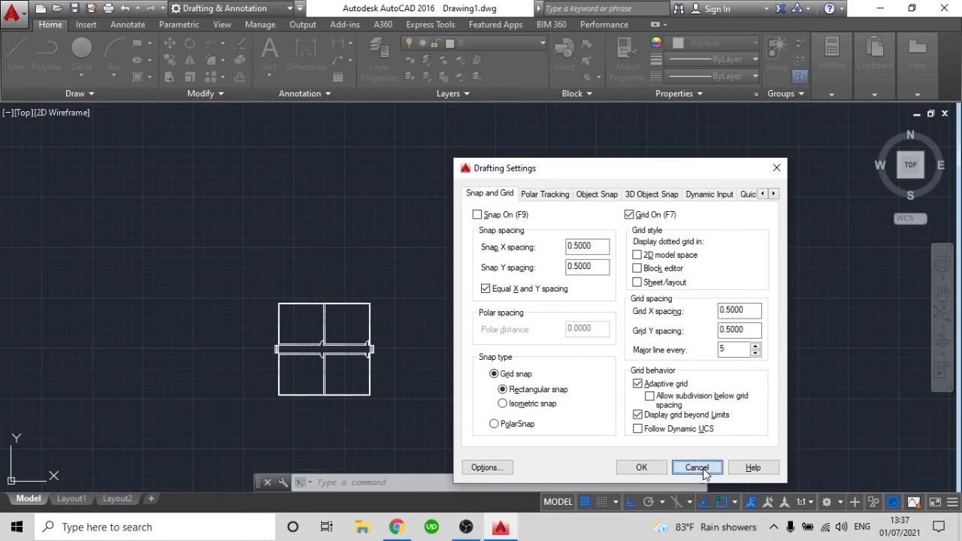
Examine the drawing grid at different magnifications in the empty area around the floor plans
scroll(558, 204, up, 5)
scroll(559, 203, up, 2)
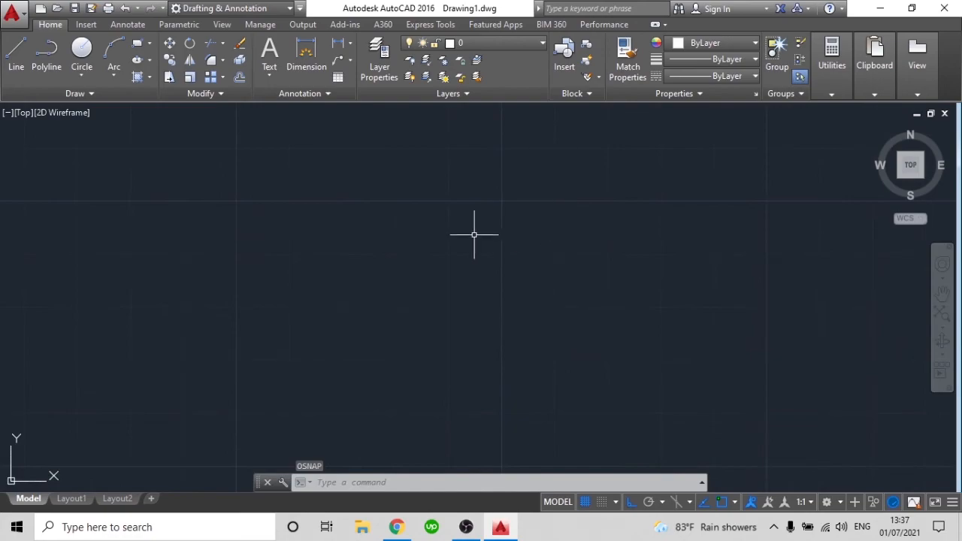
scroll(520, 242, down, 8)
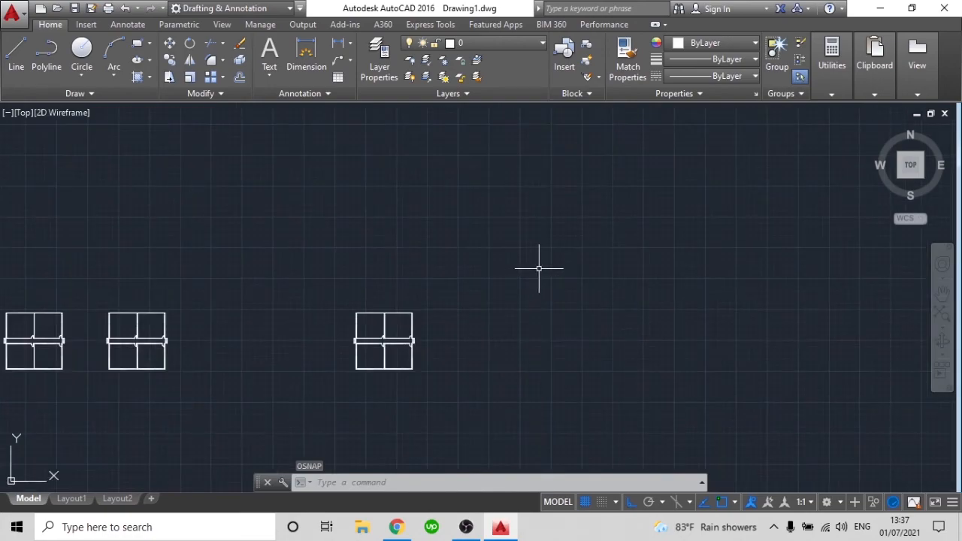
scroll(582, 284, up, 4)
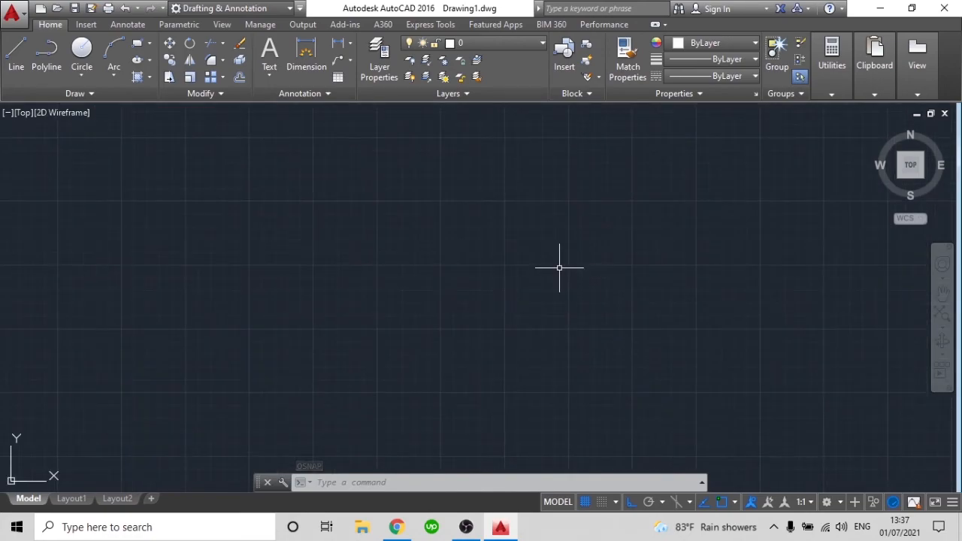
scroll(542, 224, up, 3)
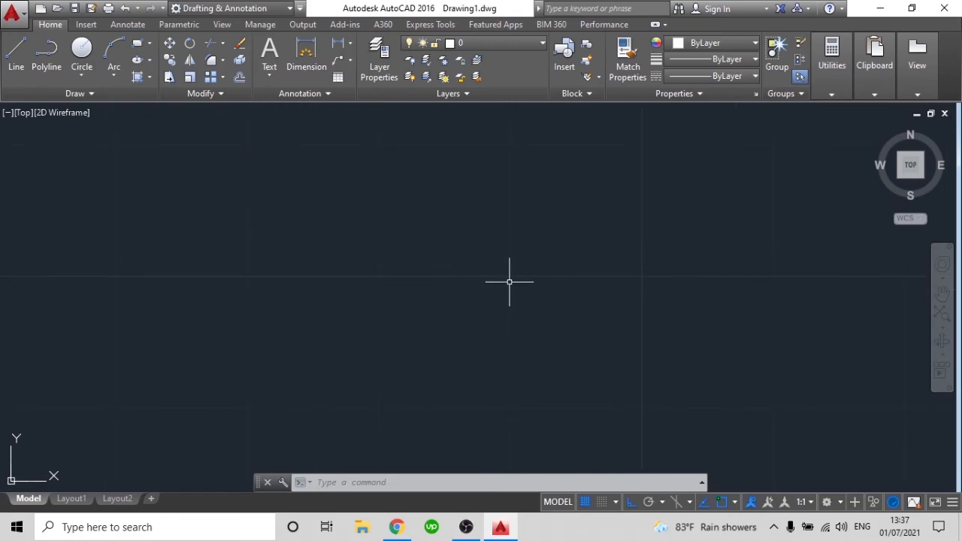
scroll(439, 275, down, 1)
scroll(580, 276, down, 5)
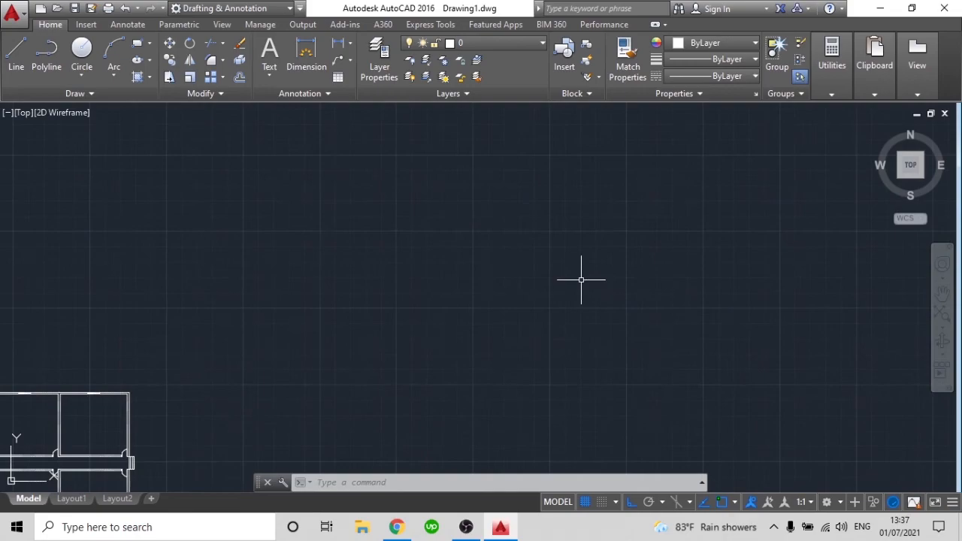
scroll(597, 288, up, 1)
middle_drag(493, 298, 495, 297)
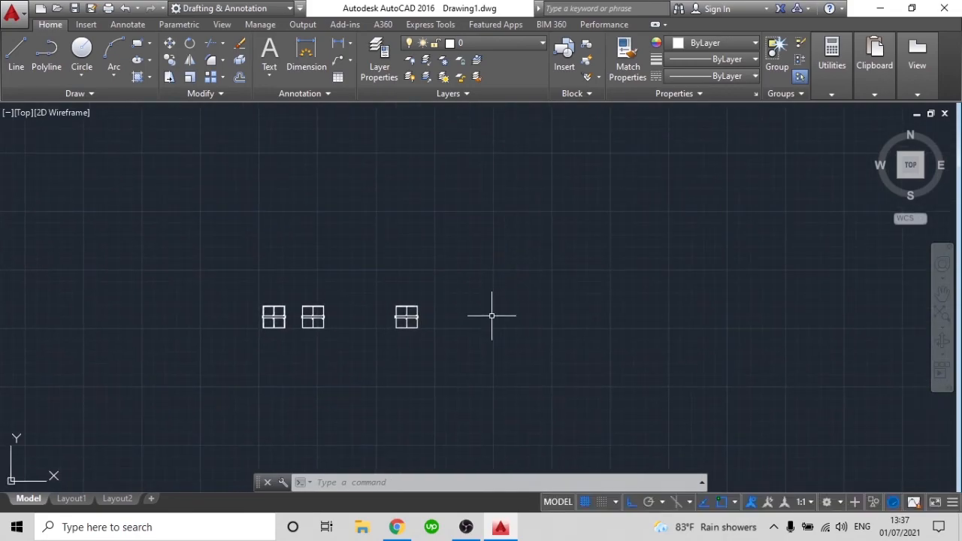
Reopen the drafting settings, review the Snap and Grid options again, and accept the dialog
text(un)
key(Return)
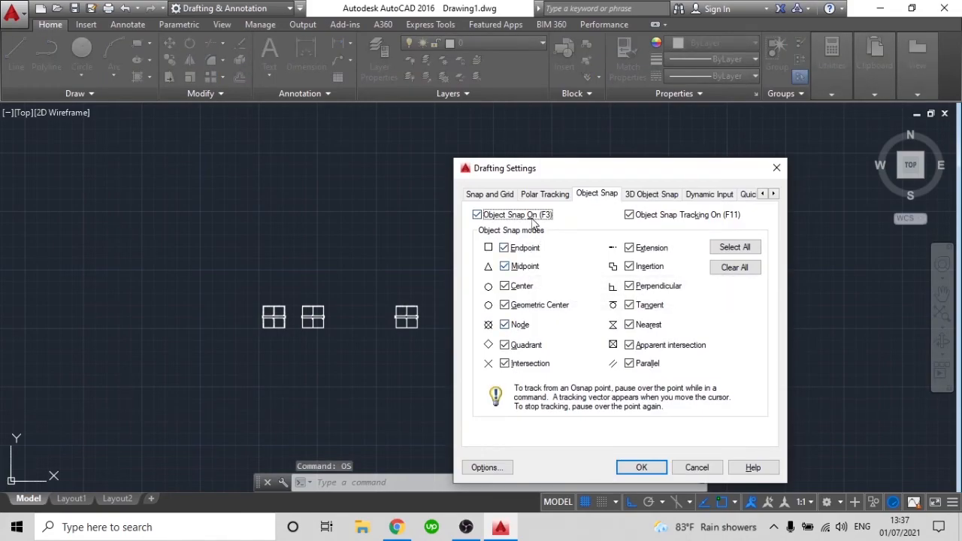
click(488, 196)
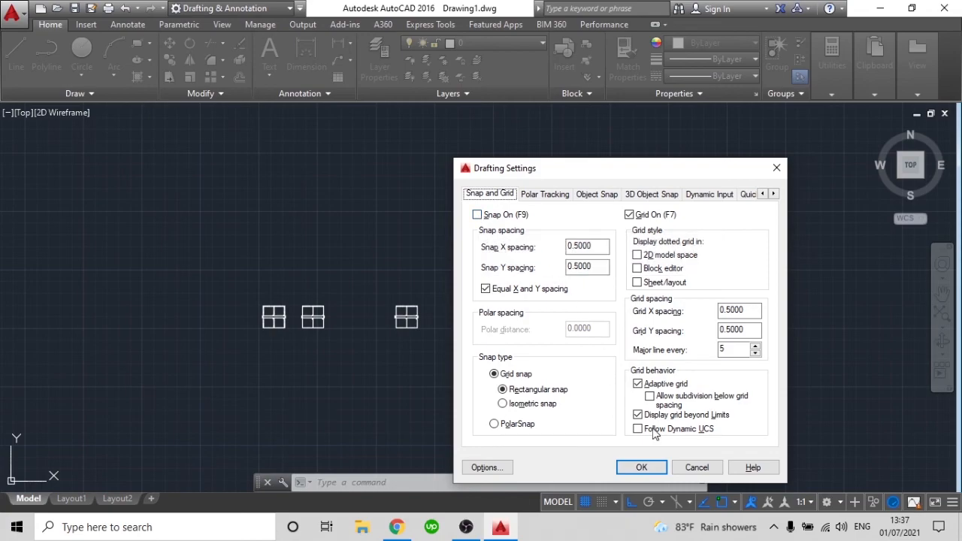
click(641, 467)
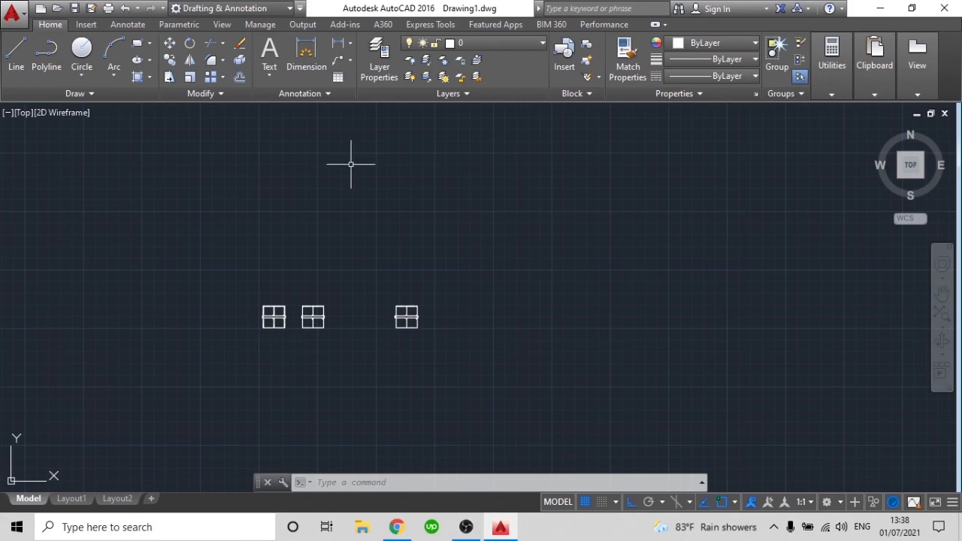
scroll(279, 339, up, 4)
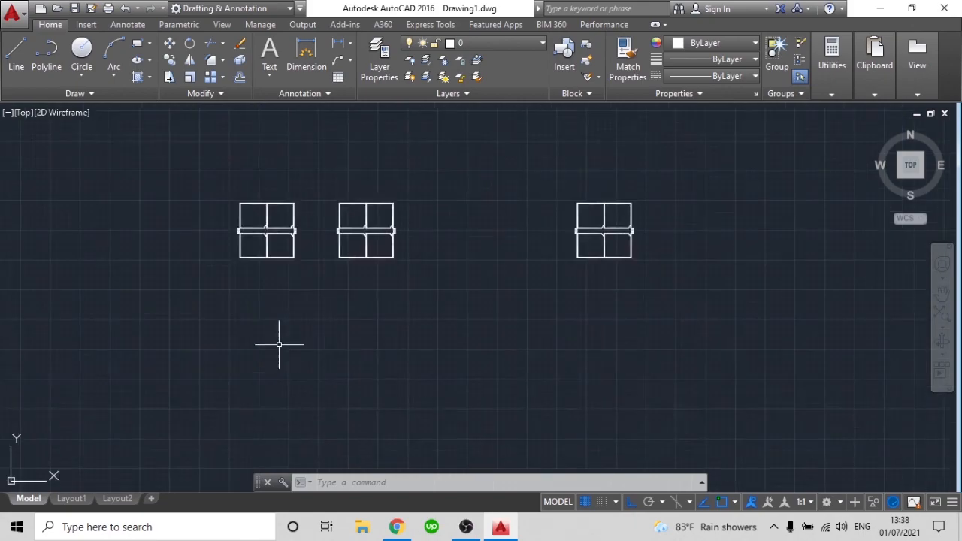
scroll(290, 230, up, 2)
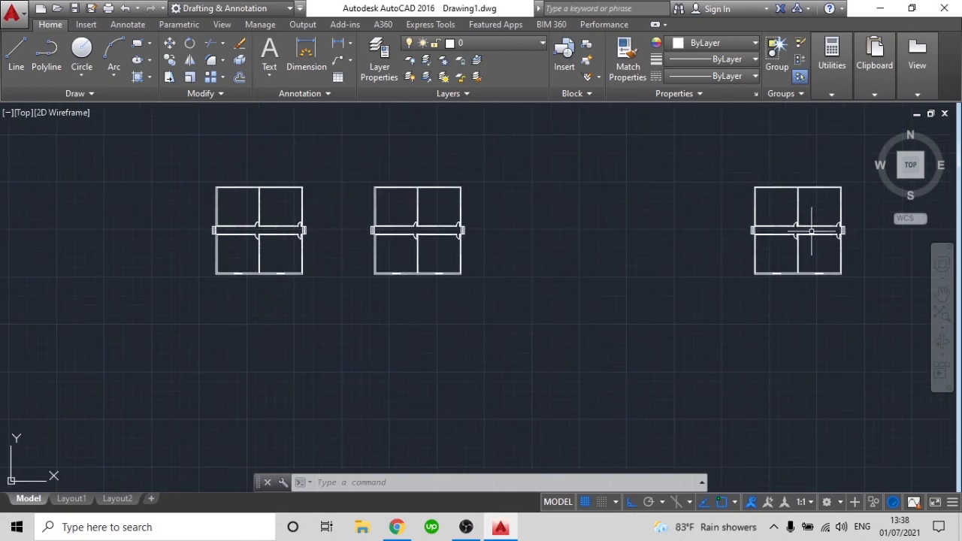